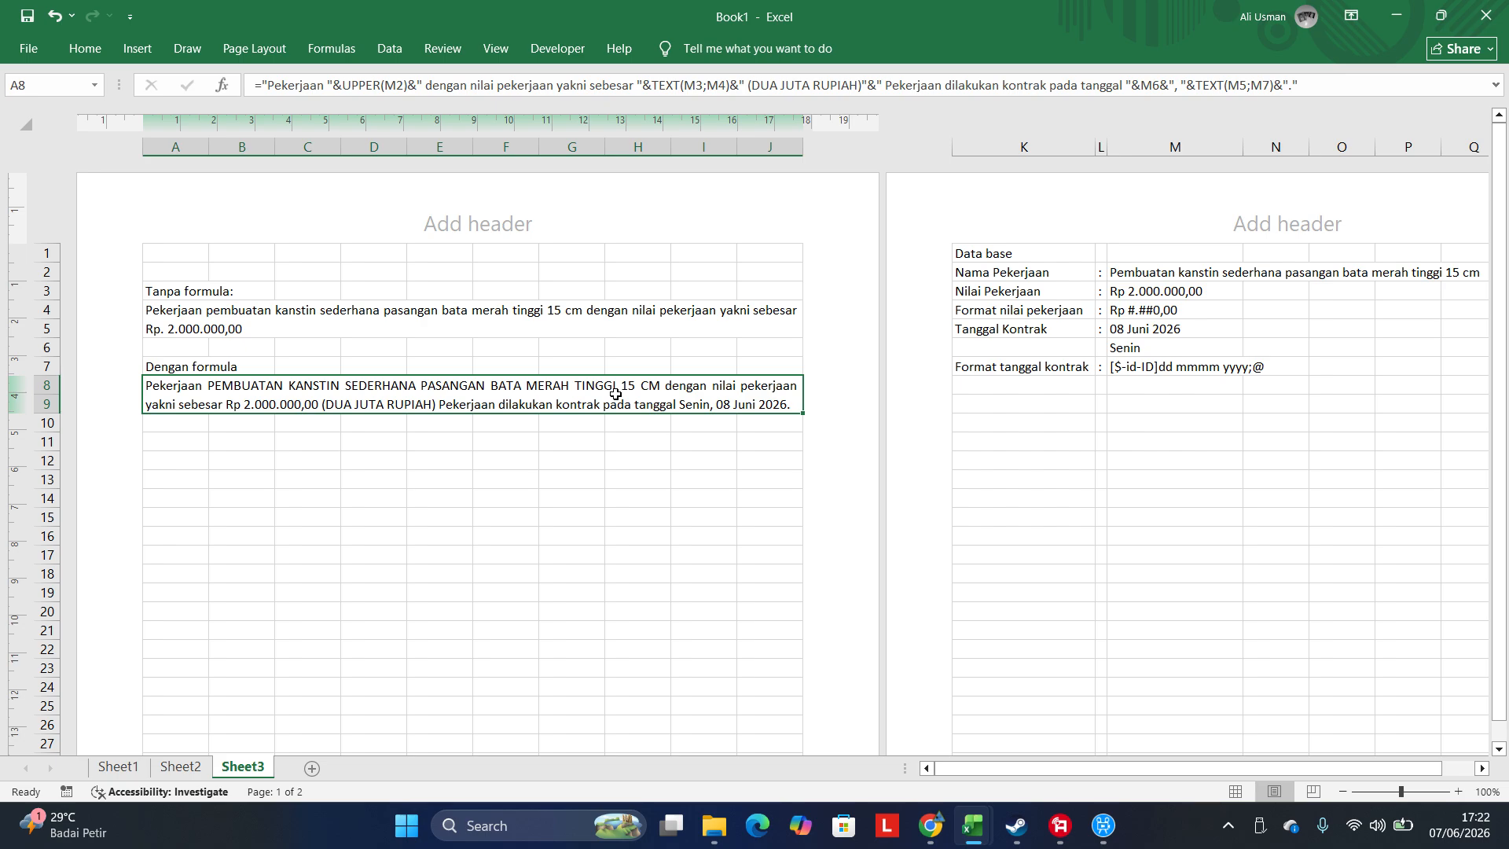
# - Examine the hard-coded amount in words "DUA JUTA RUPIAH" inside the formula of merged cell A8, leaving the formula as it is
pyautogui.doubleClick(616, 393)
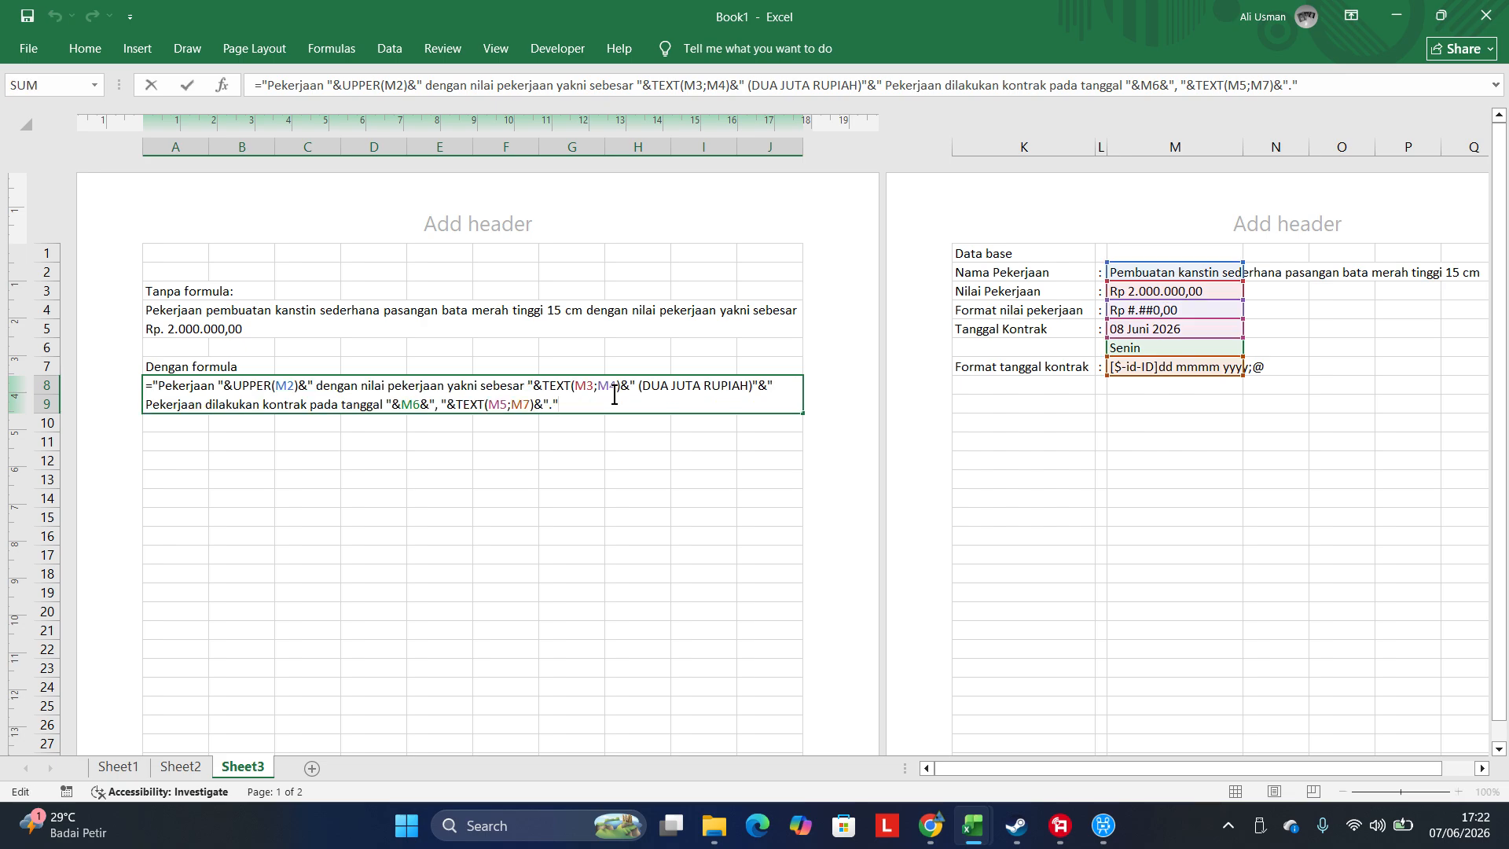
pyautogui.press('Up')
pyautogui.press('Right')
pyautogui.press('Right')
pyautogui.press('Right')
pyautogui.press('Right')
pyautogui.press('Right')
pyautogui.press('Right')
pyautogui.press('Right')
pyautogui.press('Right')
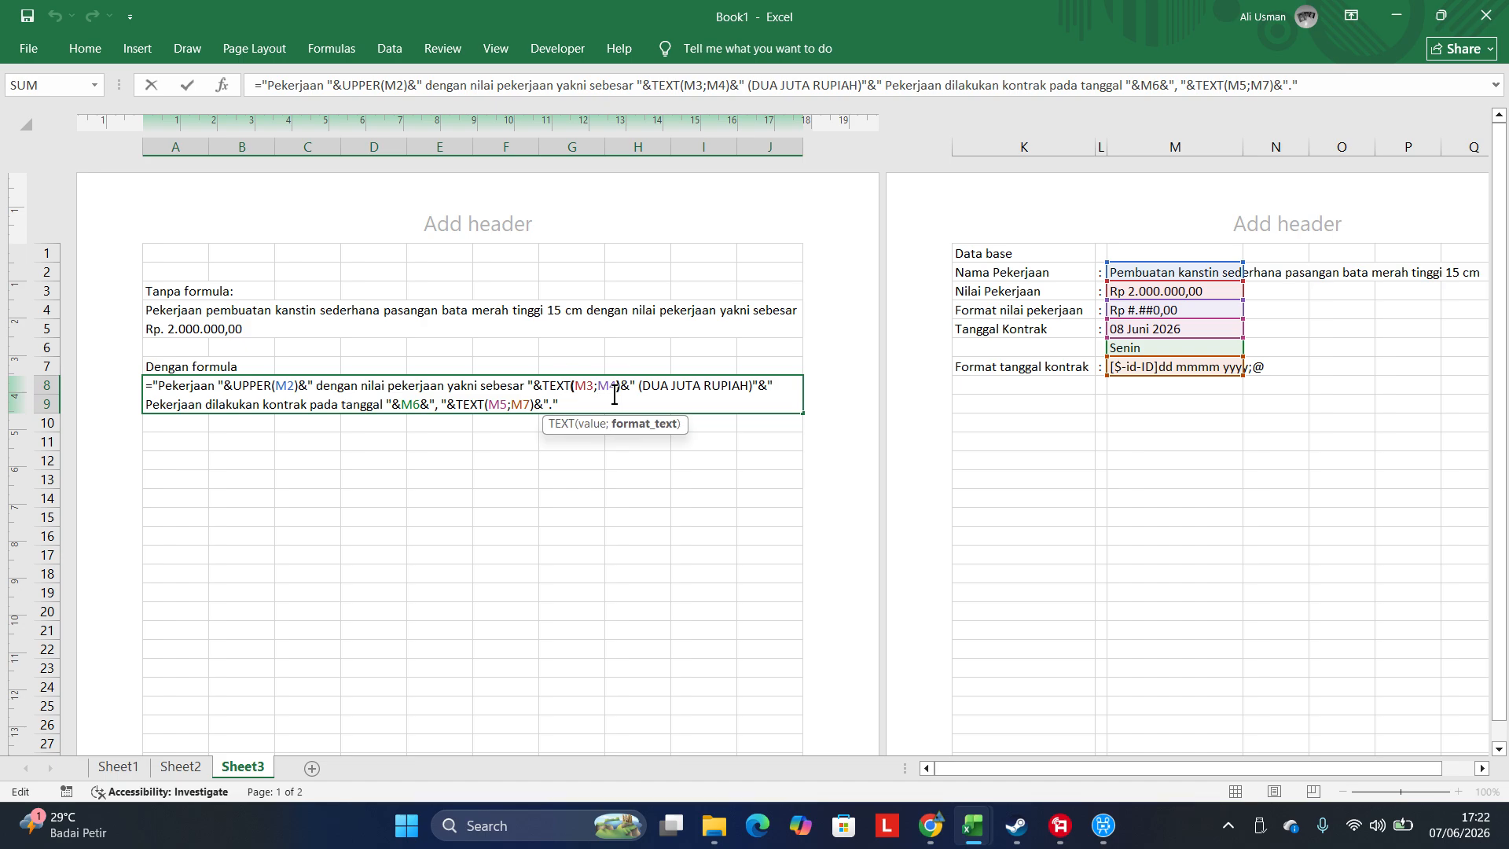
pyautogui.hotkey('shift', 'Right')
pyautogui.hotkey('shift', 'Right')
pyautogui.hotkey('shift', 'Right')
pyautogui.hotkey('shift', 'Right')
pyautogui.hotkey('shift', 'Right')
pyautogui.hotkey('shift', 'Right')
pyautogui.hotkey('shift', 'Right')
pyautogui.hotkey('shift', 'Right')
pyautogui.hotkey('shift', 'Right')
pyautogui.hotkey('shift', 'Right')
pyautogui.hotkey('shift', 'Right')
pyautogui.hotkey('shift', 'Right')
pyautogui.hotkey('shift', 'Right')
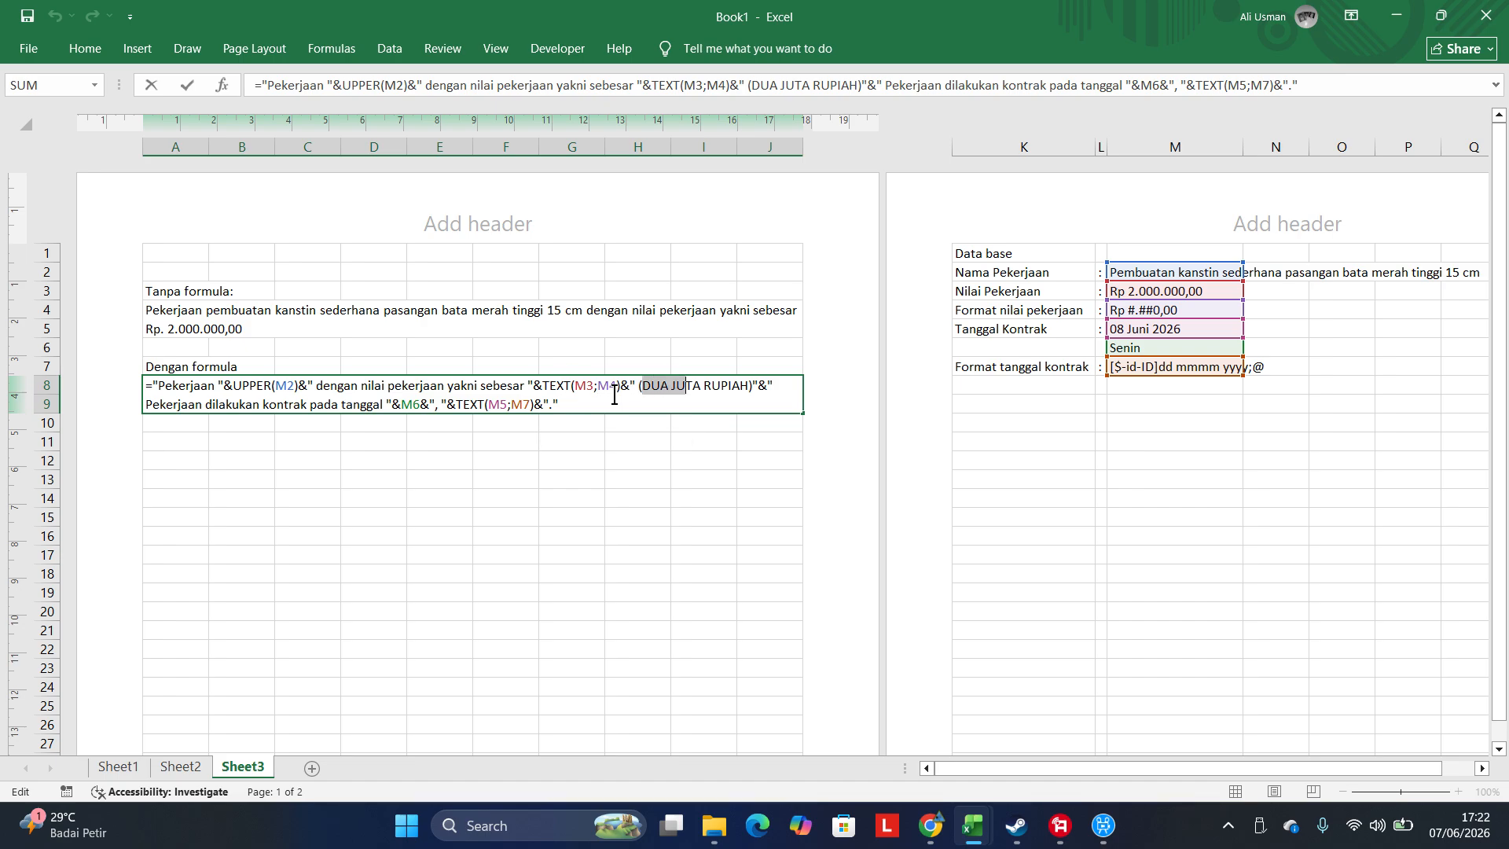
pyautogui.hotkey('shift', 'Right')
pyautogui.hotkey('shift', 'Right')
pyautogui.hotkey('shift', 'Right')
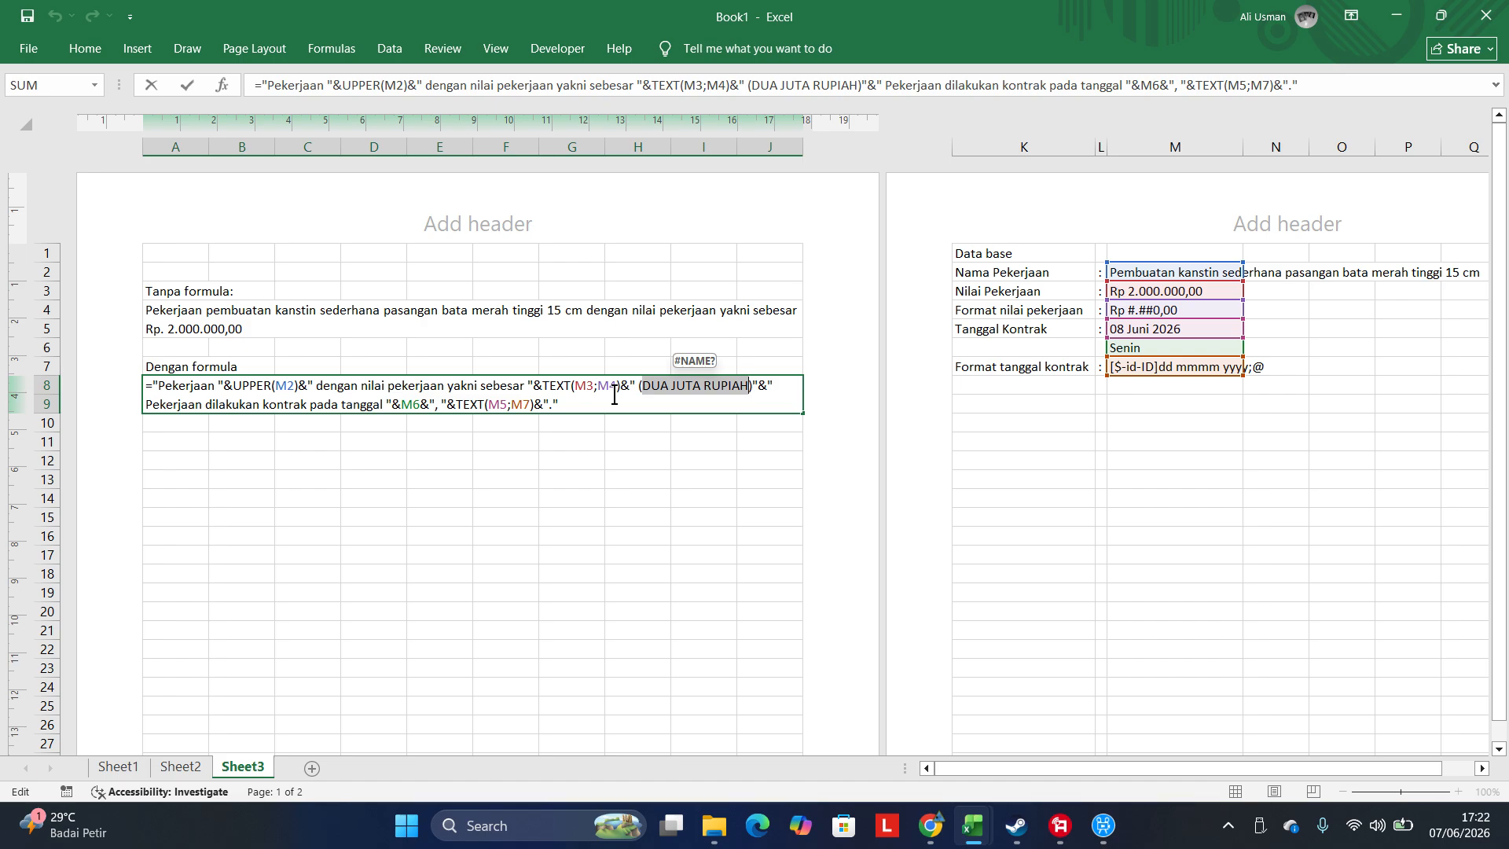
pyautogui.press('Return')
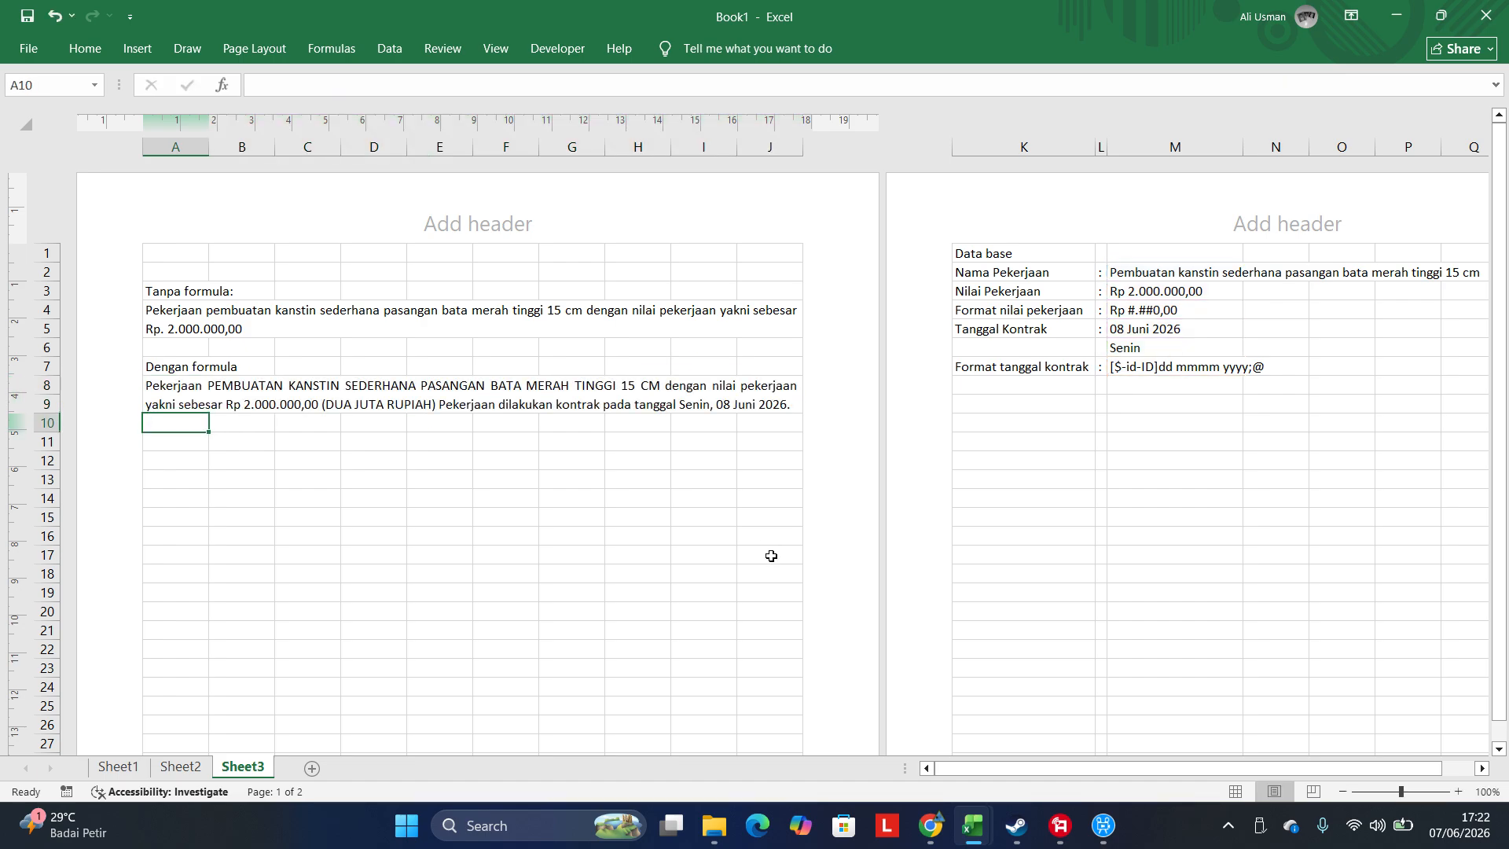
# - Switch to Chrome, dismiss the ad on the Kelas Excel article, and select its whole manual terbilang formula
pyautogui.moveTo(944, 837)
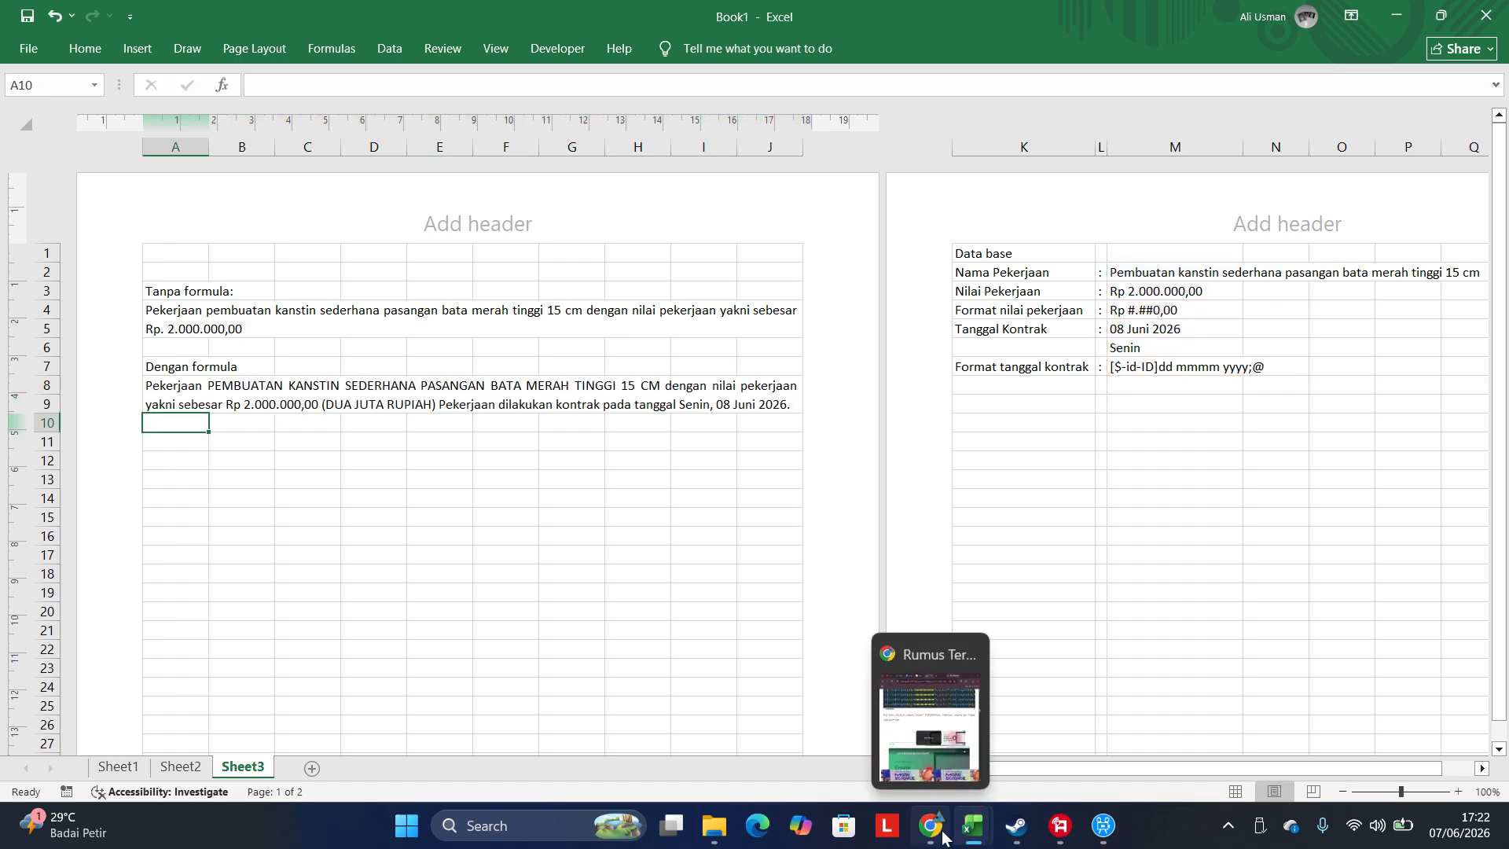
pyautogui.click(931, 744)
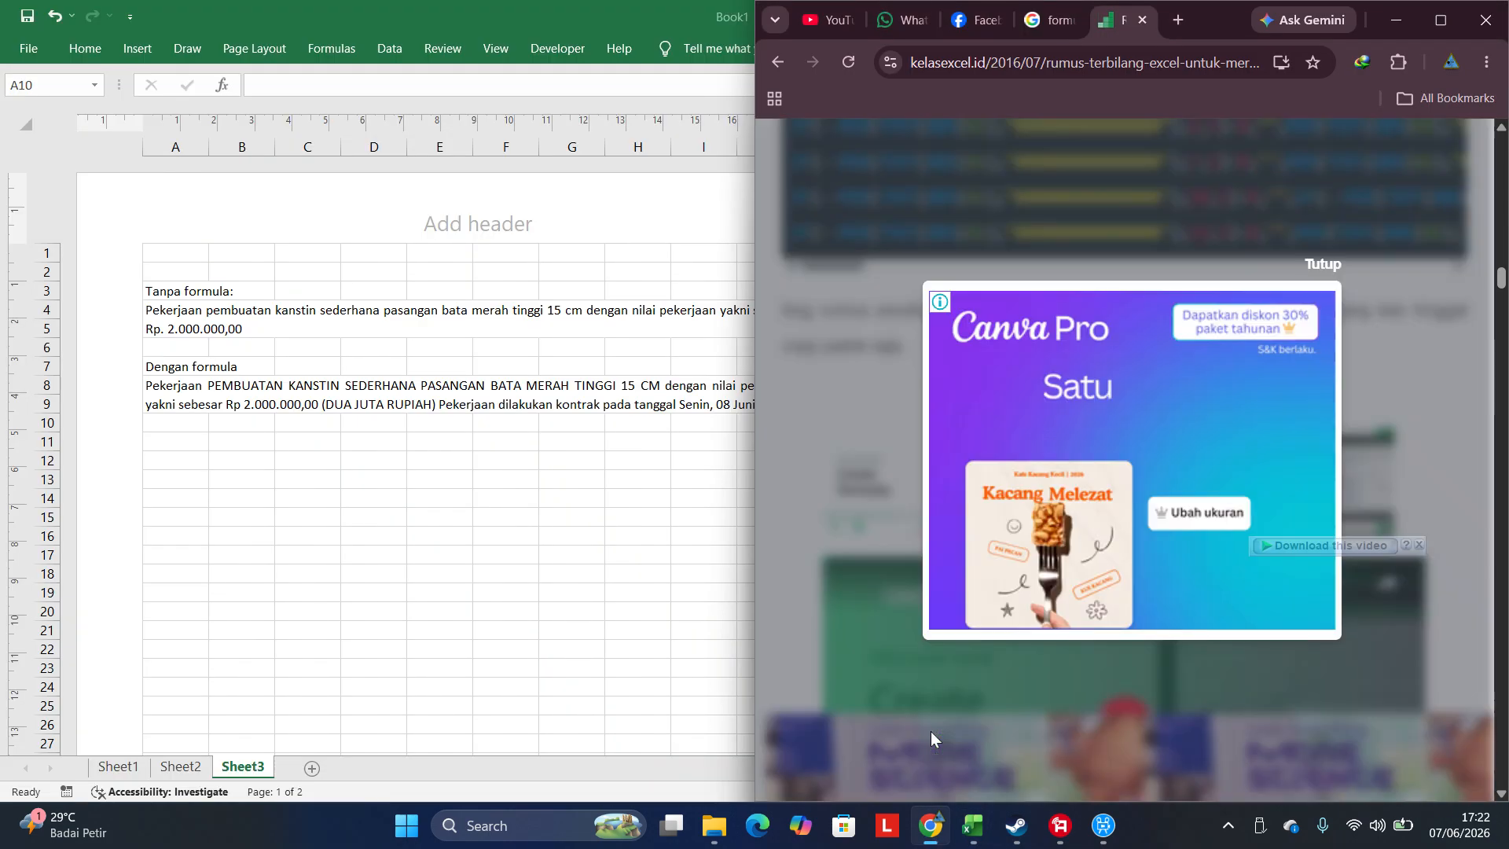
pyautogui.click(1327, 265)
pyautogui.scroll(5, 1321, 315)
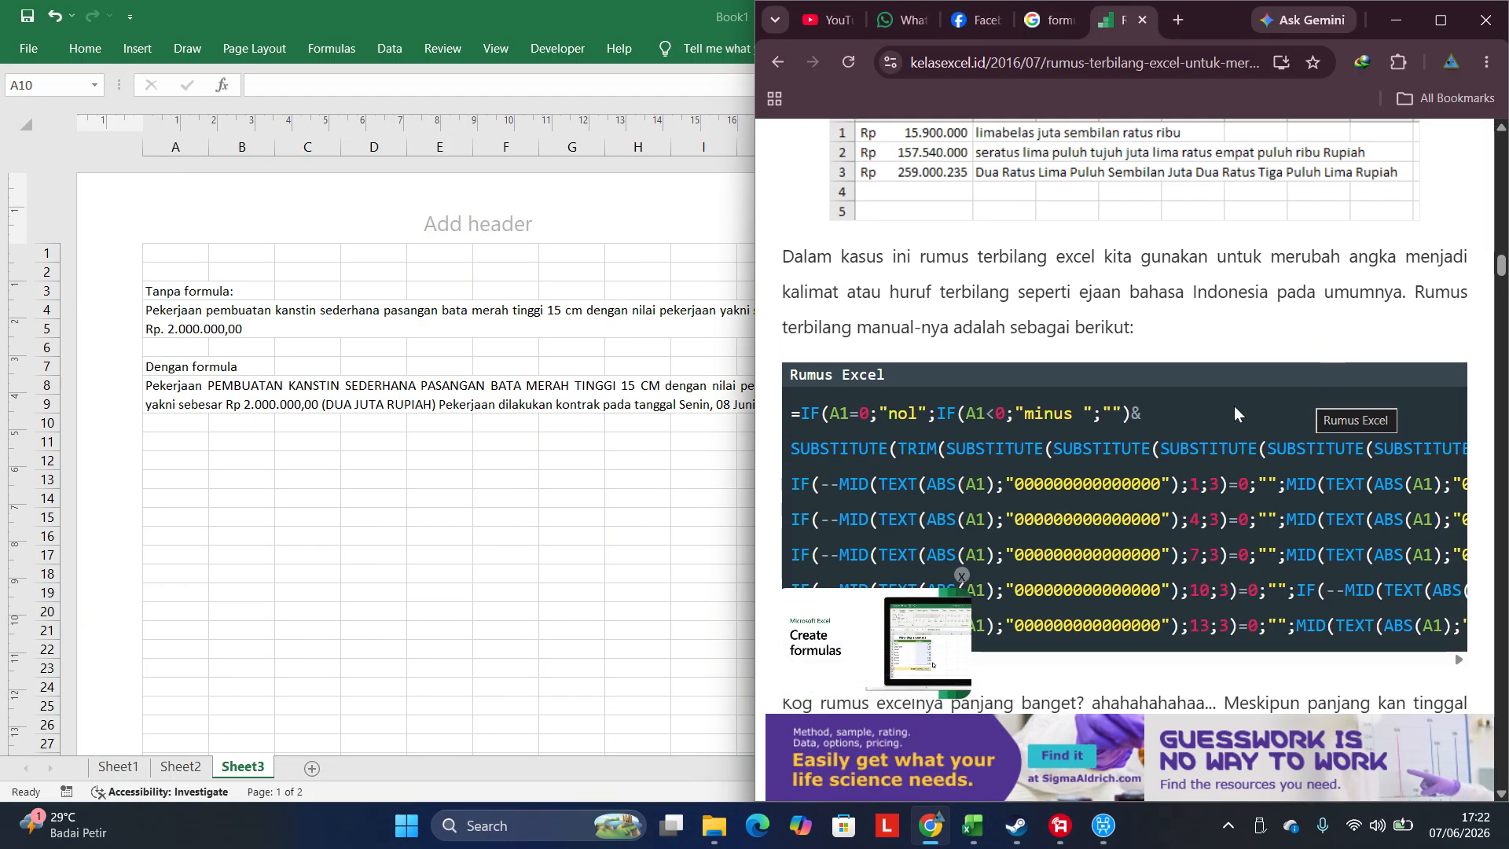
pyautogui.scroll(-3, 1233, 405)
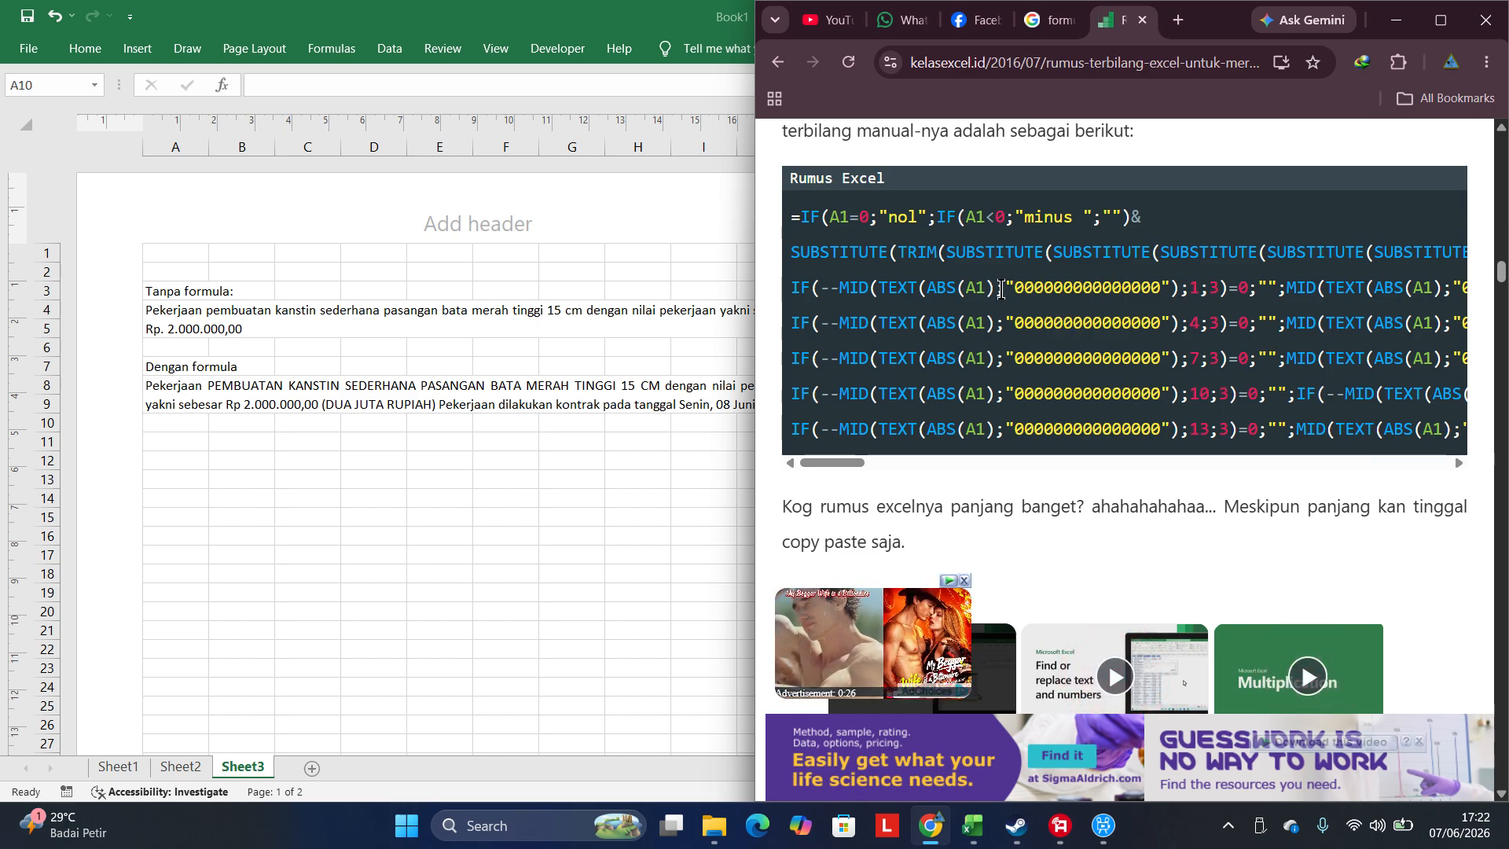
pyautogui.doubleClick(794, 220)
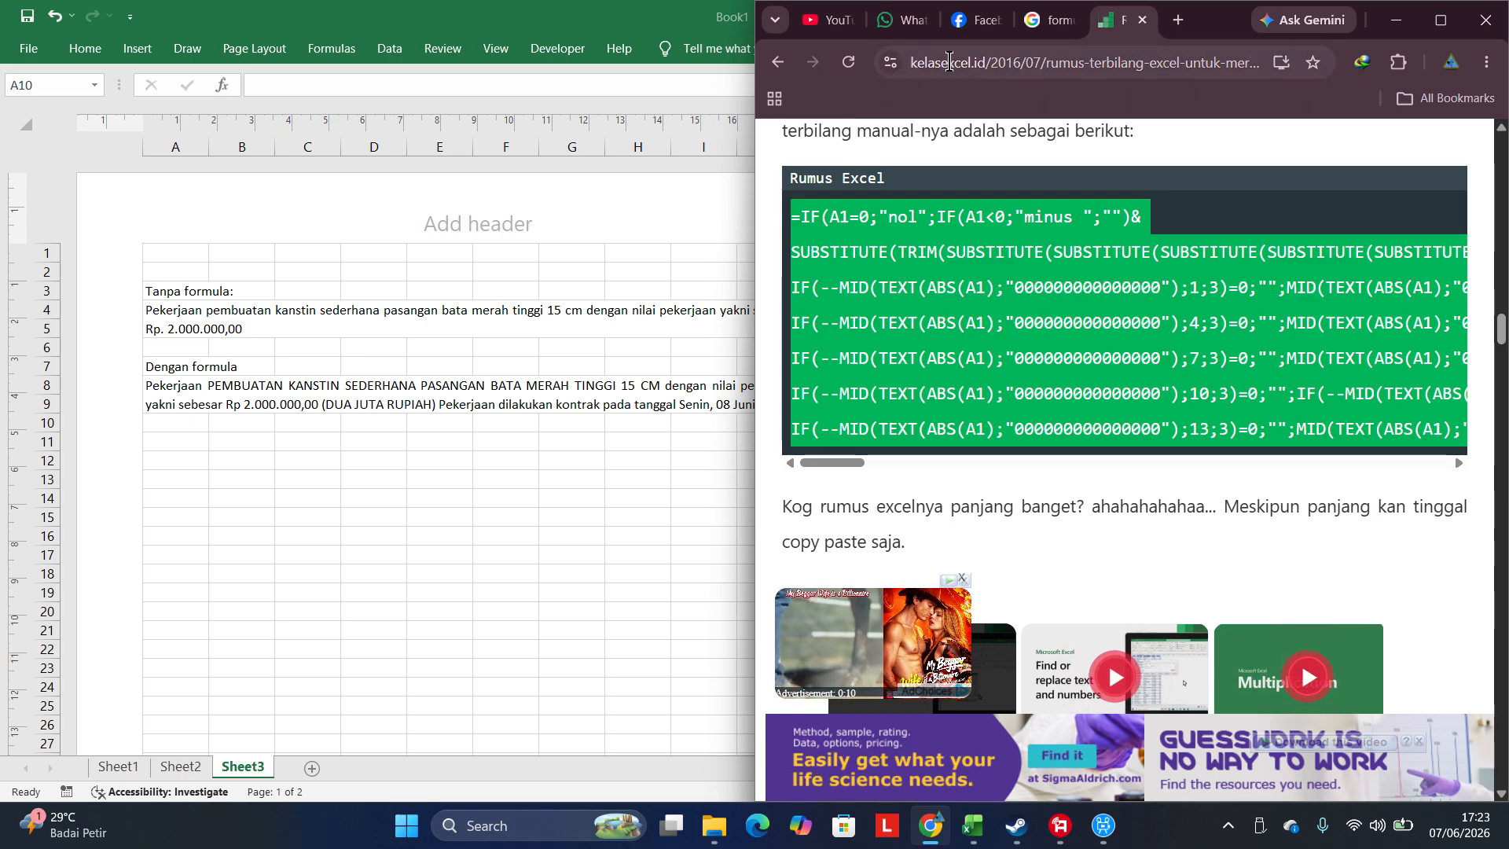
# - Search Google for "formula terbilang excel tanpa vba" and open the Kelas Excel result in a new tab
pyautogui.click(1049, 30)
pyautogui.click(1107, 146)
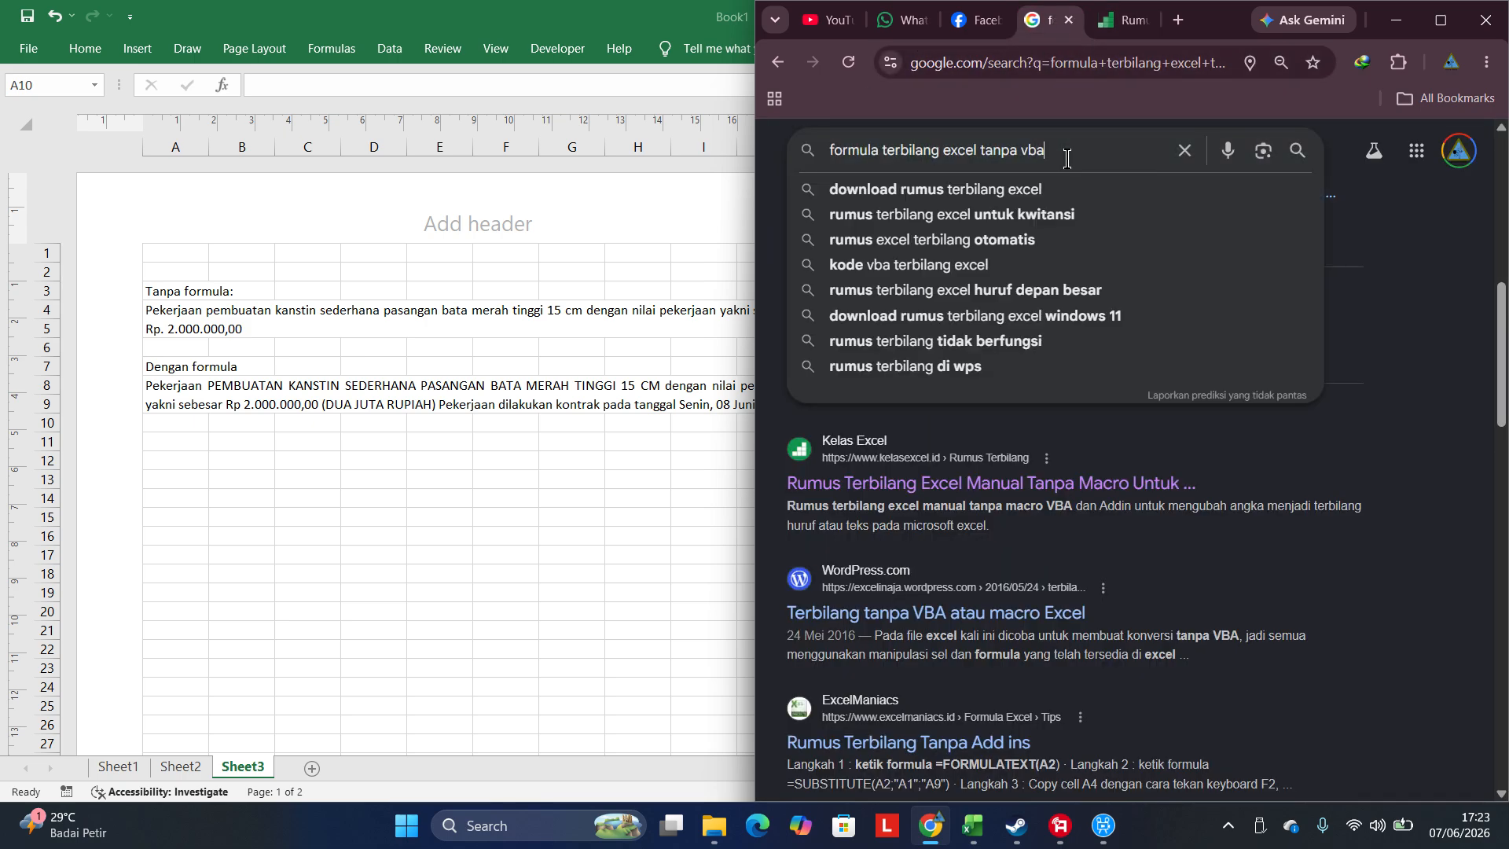
pyautogui.click(1293, 150)
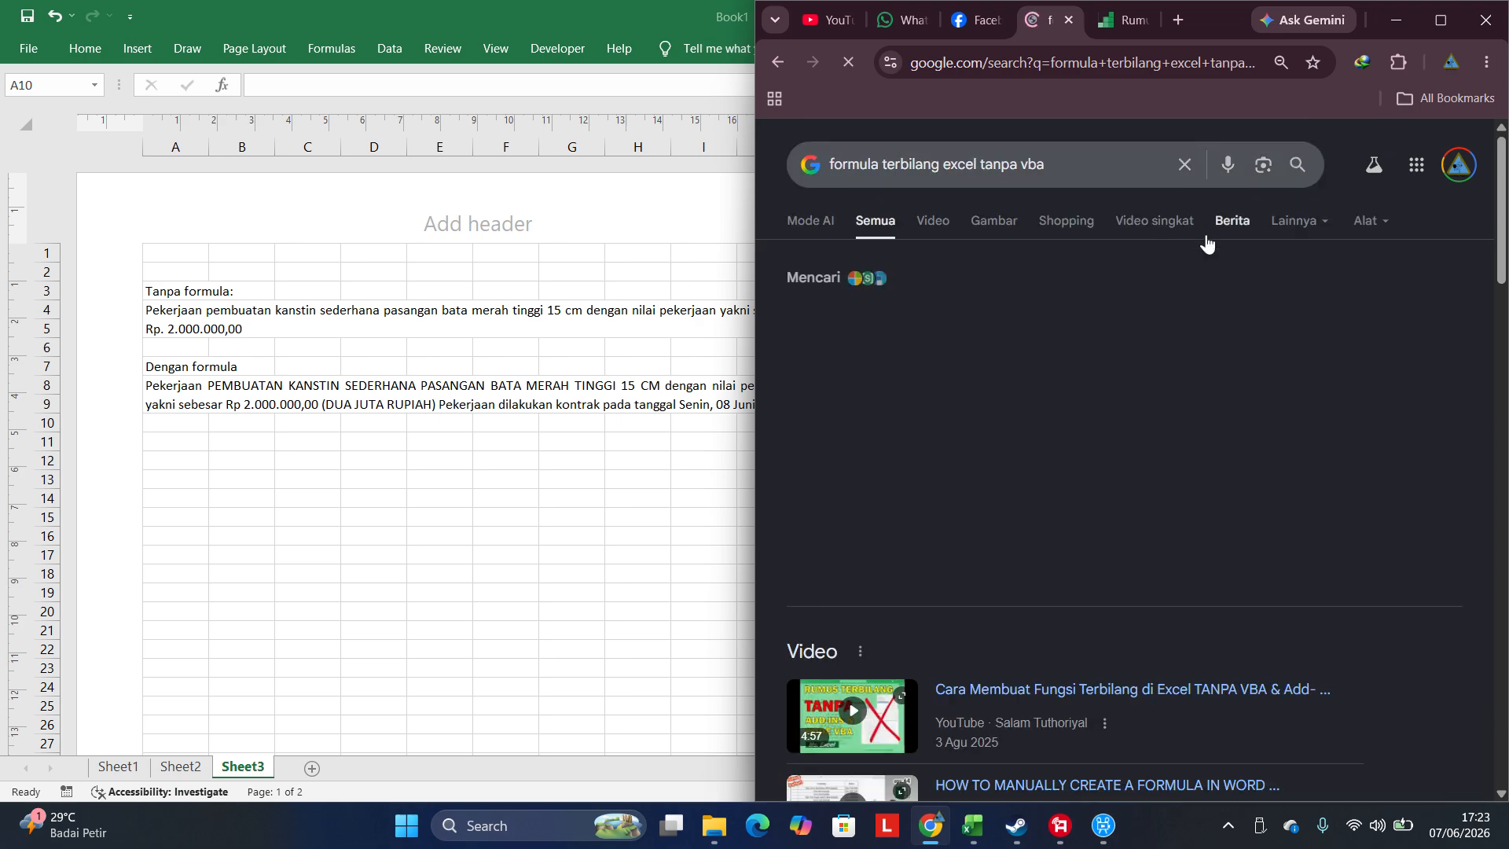
pyautogui.scroll(-5, 1015, 572)
pyautogui.scroll(-2, 1017, 571)
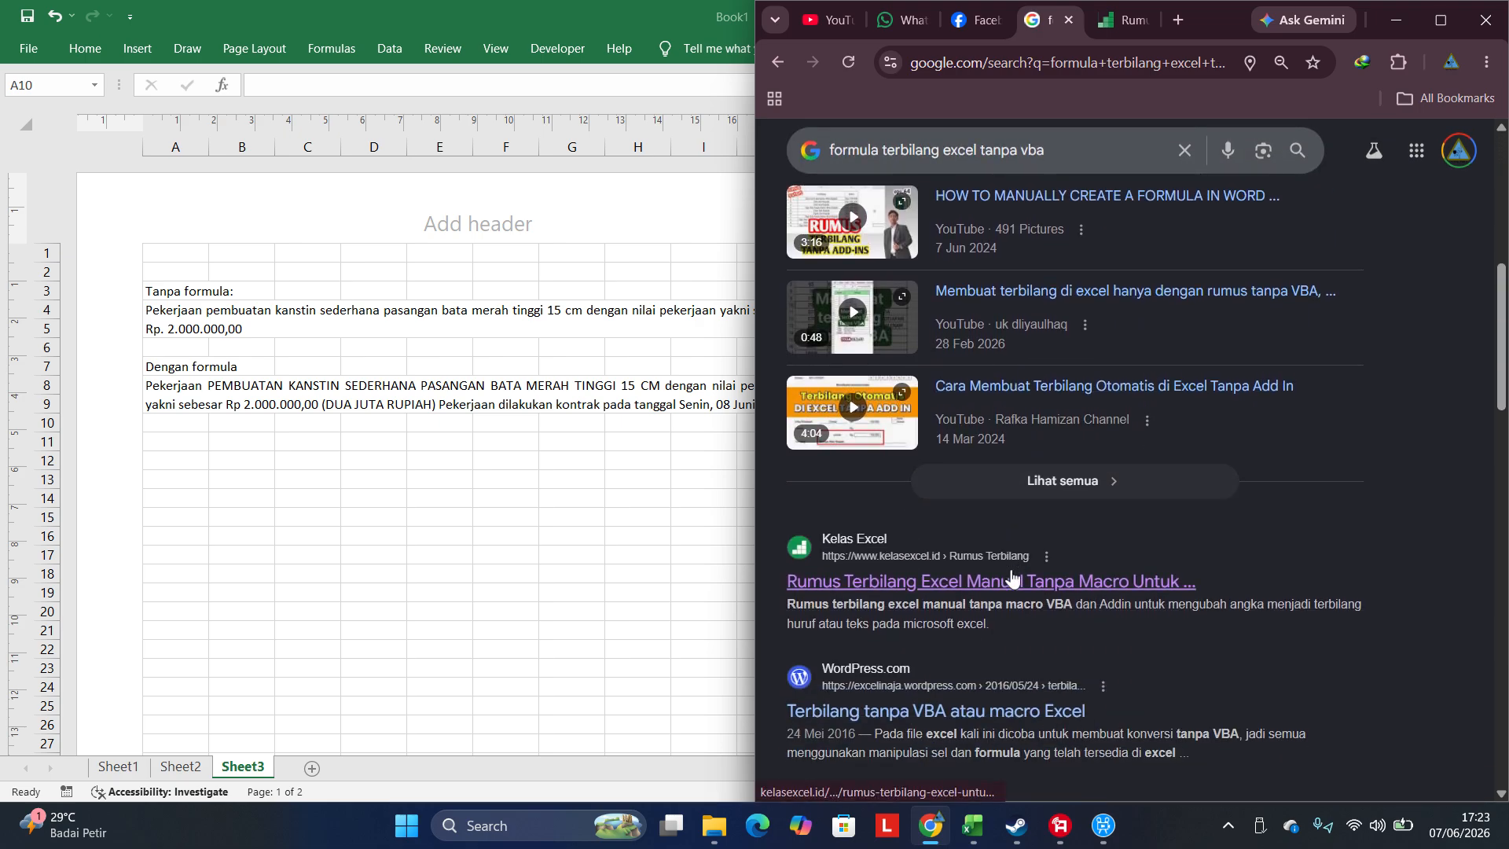
pyautogui.rightClick(1012, 583)
pyautogui.click(1082, 271)
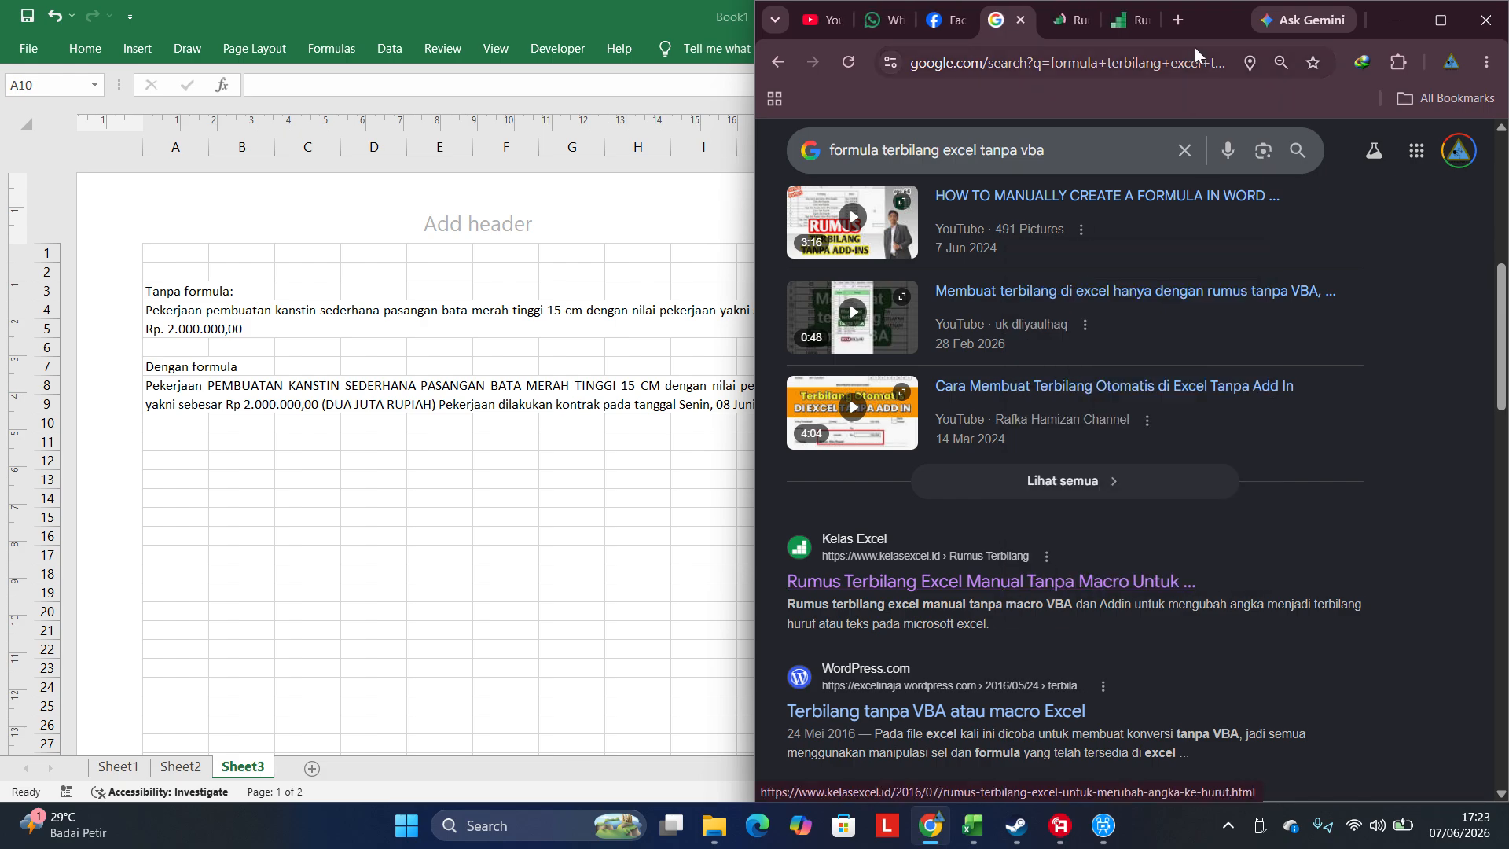
pyautogui.click(1077, 18)
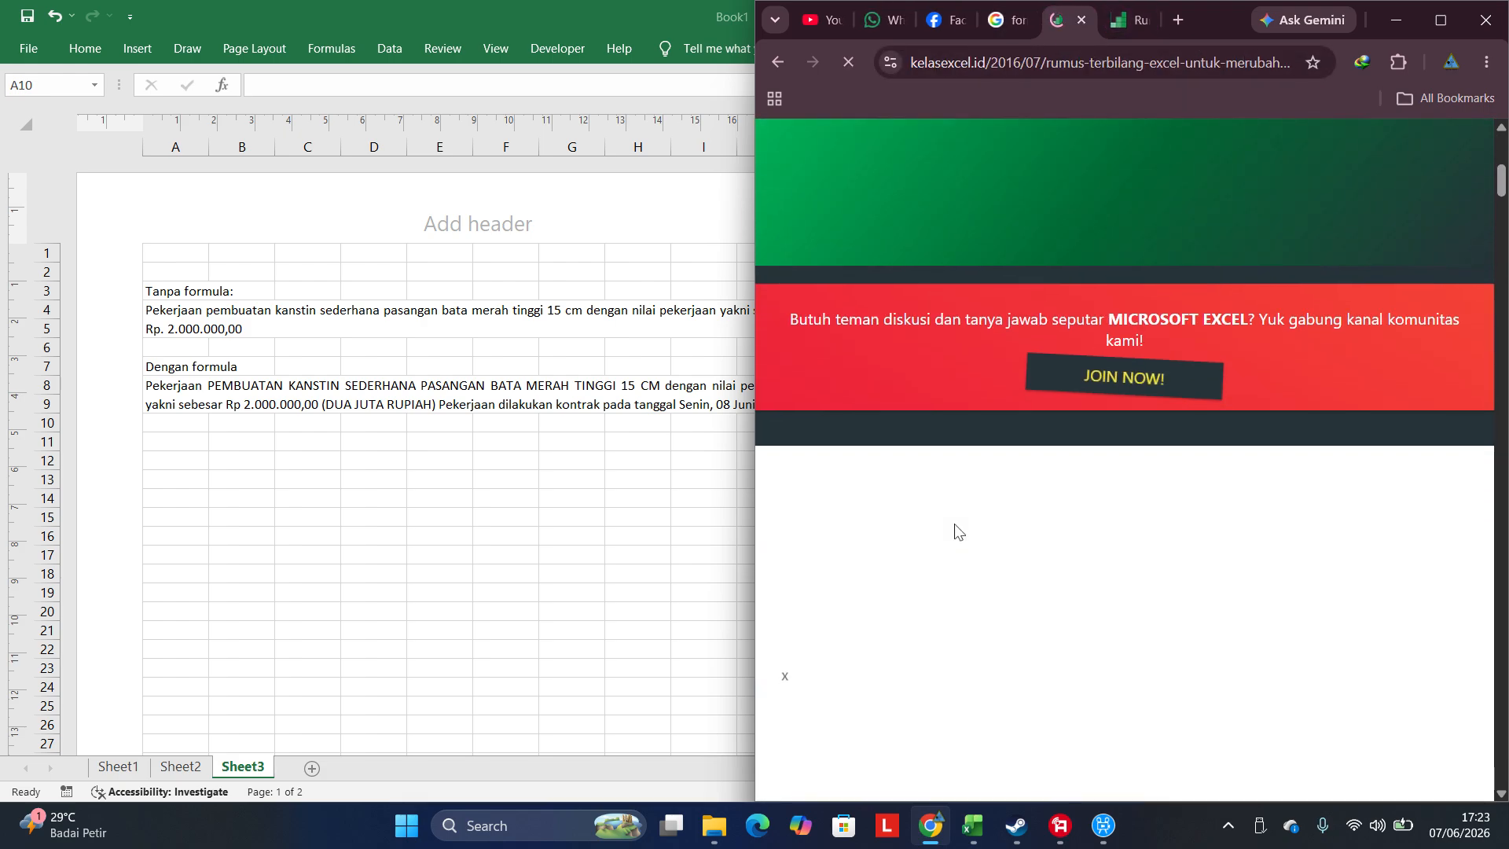
# - Copy the complete terbilang formula from the article's "Rumus Excel" code block
pyautogui.scroll(-5, 954, 531)
pyautogui.scroll(-15, 954, 531)
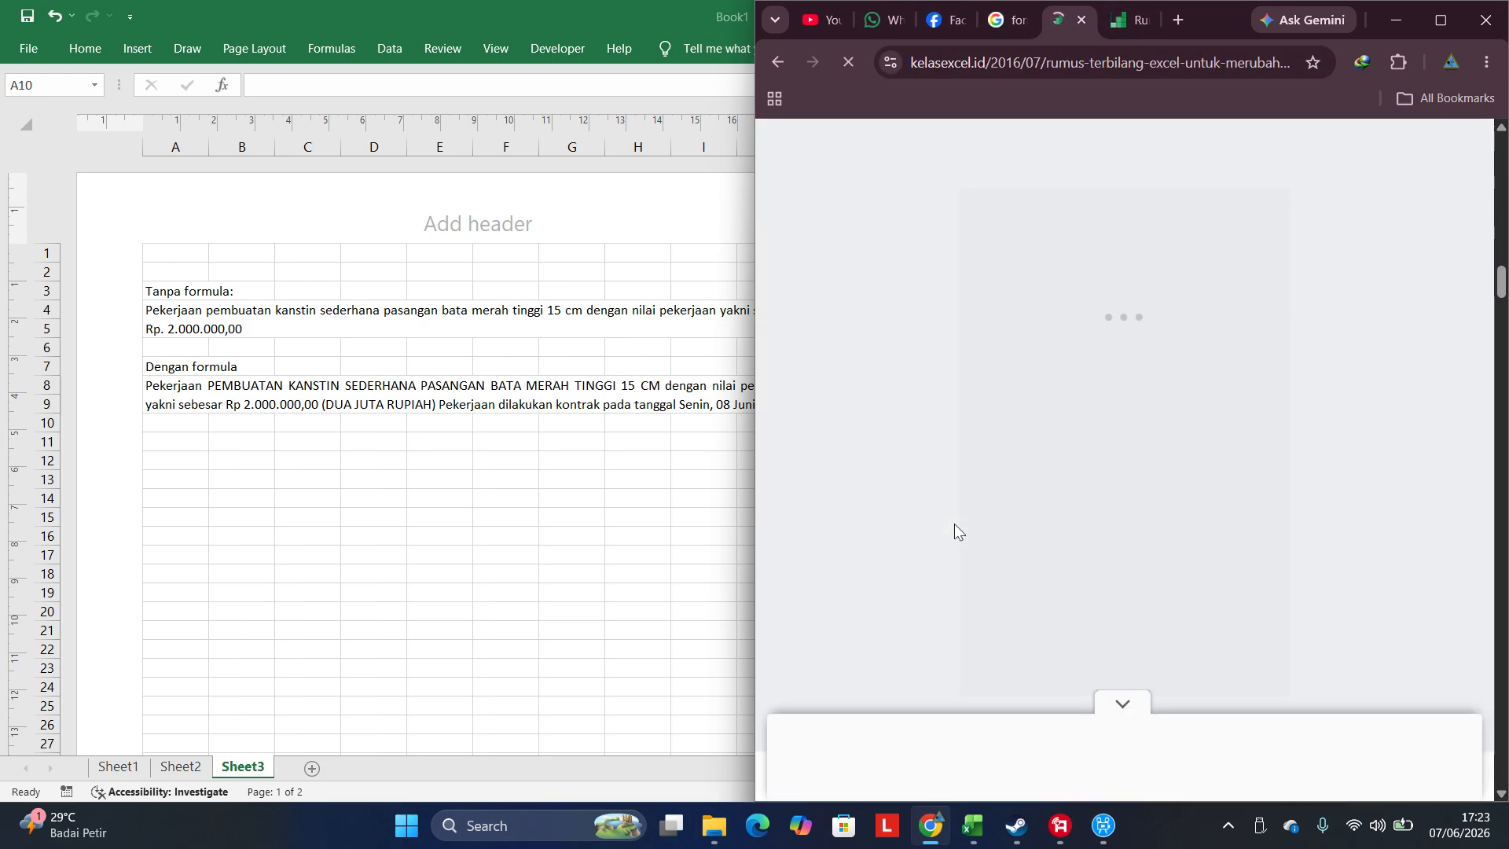
pyautogui.scroll(-10, 954, 524)
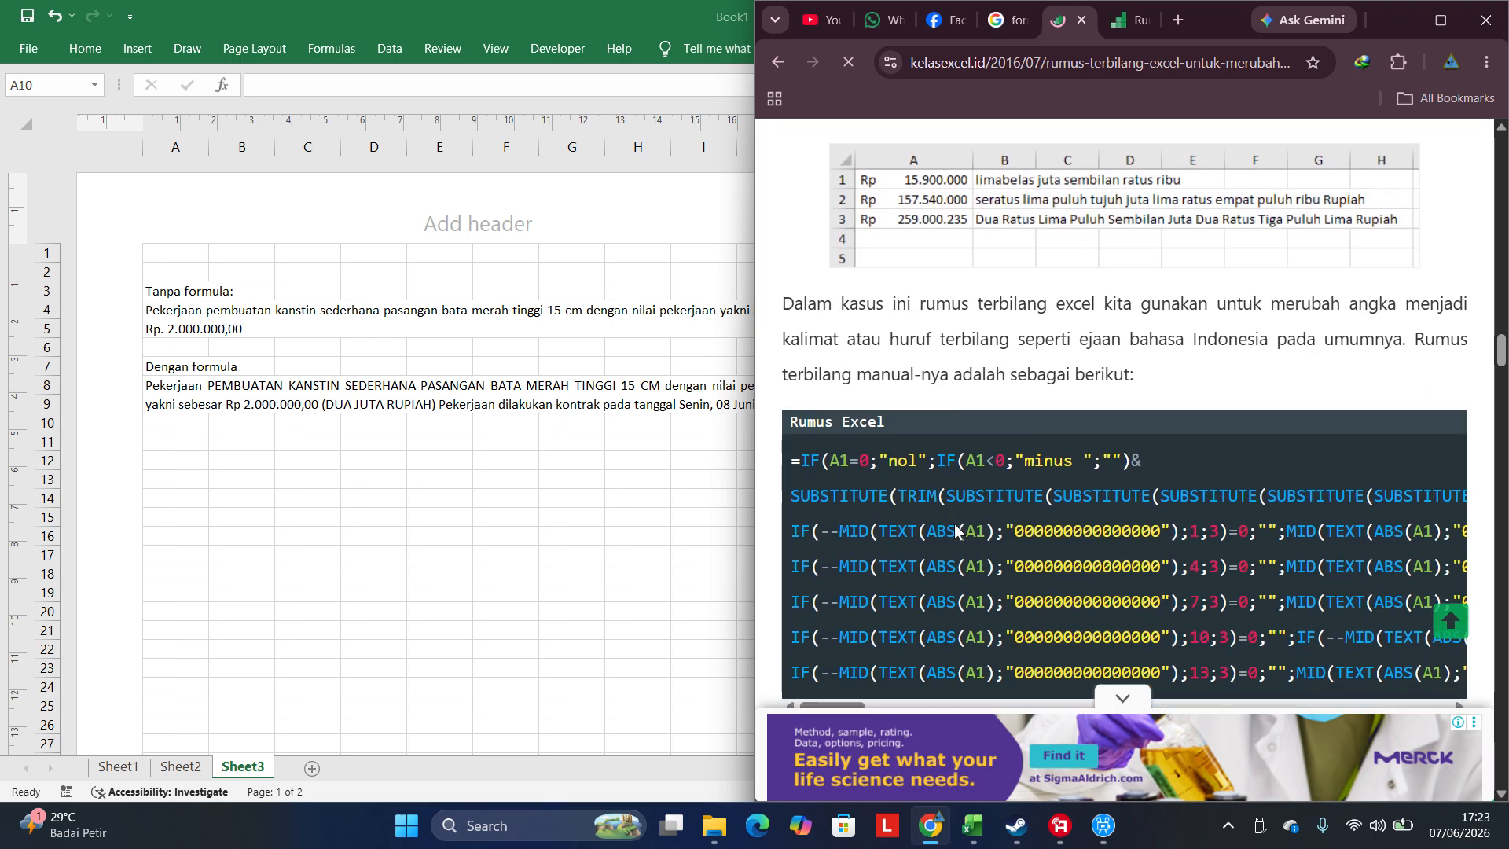
pyautogui.click(952, 443)
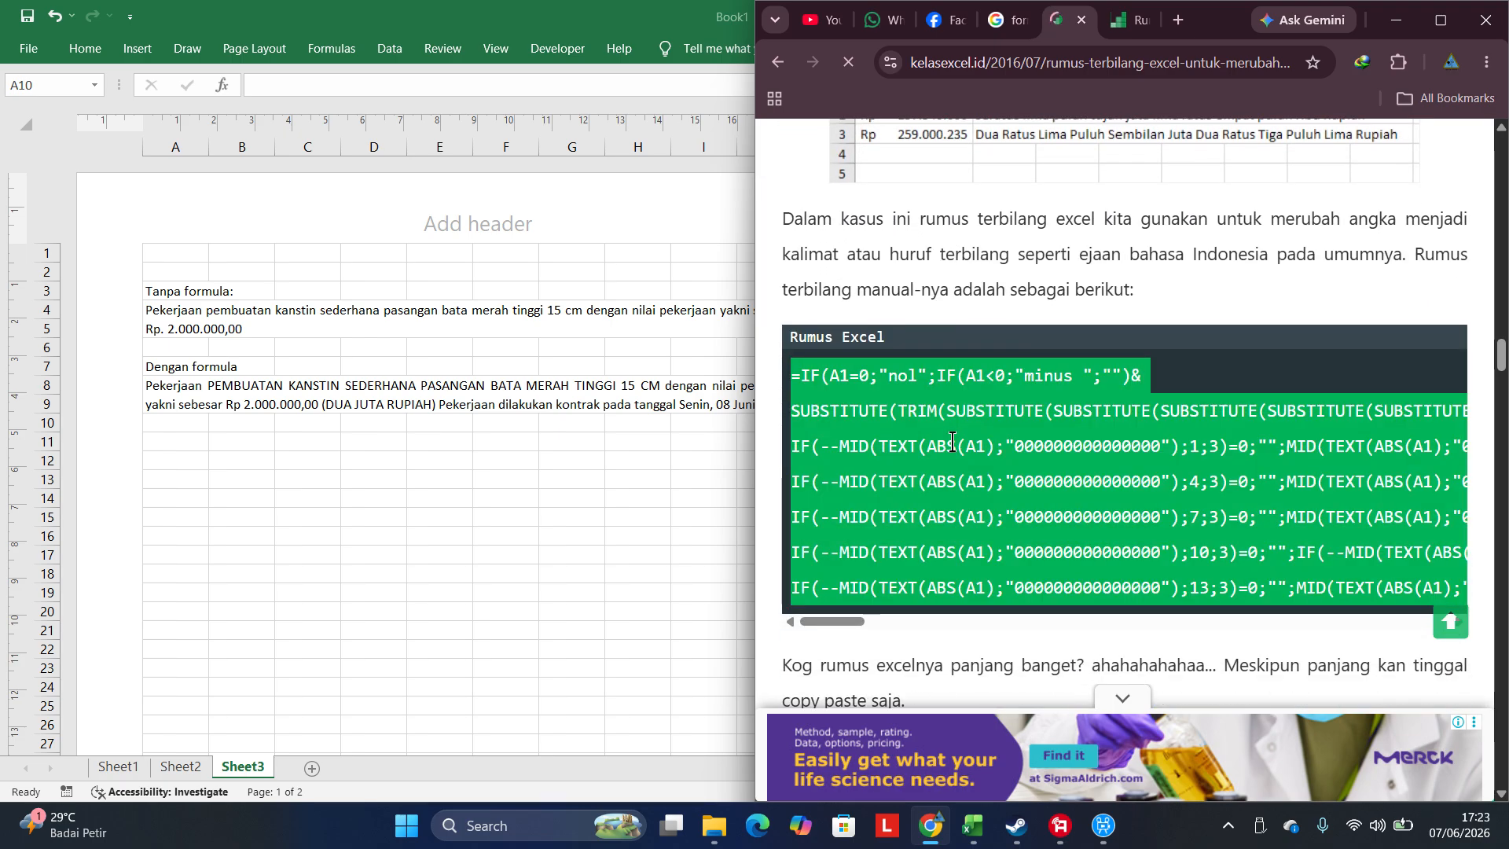
# - Switch back to Excel and paste the copied terbilang formula into cell M9 of Sheet3
pyautogui.hotkey('alt', 'Tab')
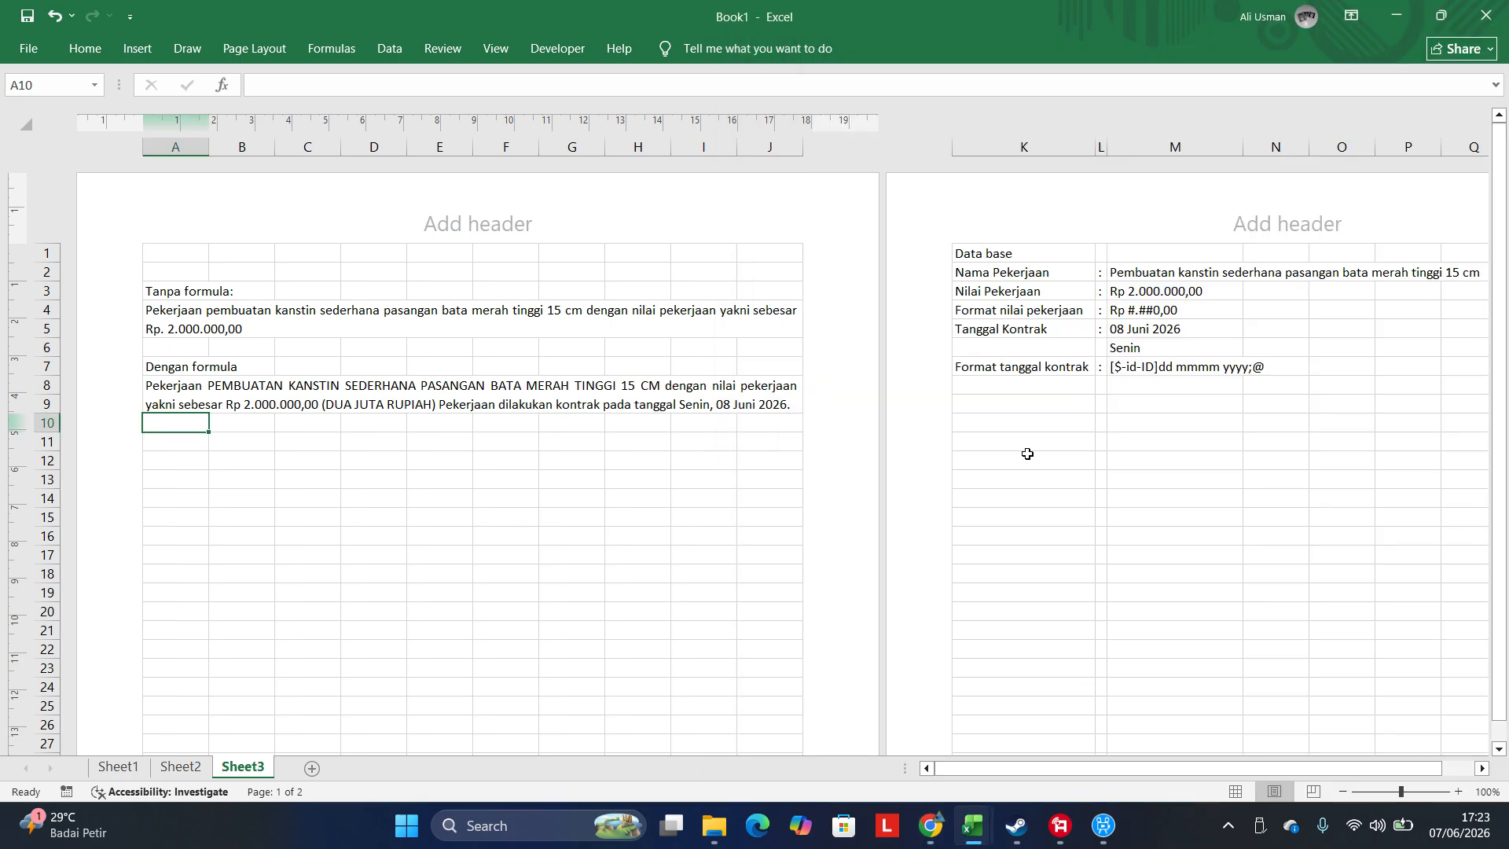
pyautogui.click(1130, 422)
pyautogui.doubleClick(1141, 400)
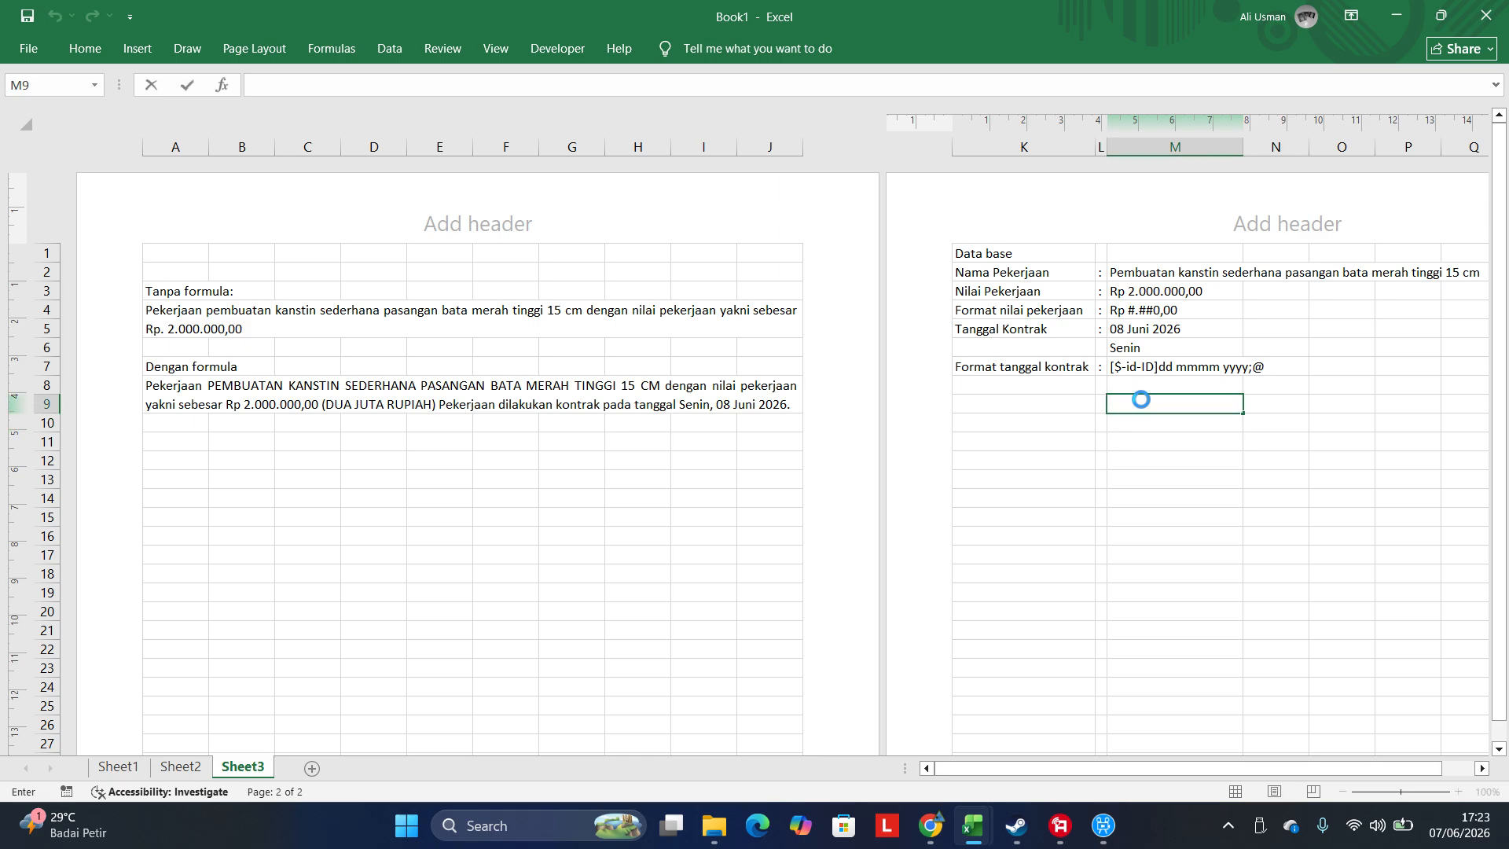
pyautogui.hotkey('ctrl', 'v')
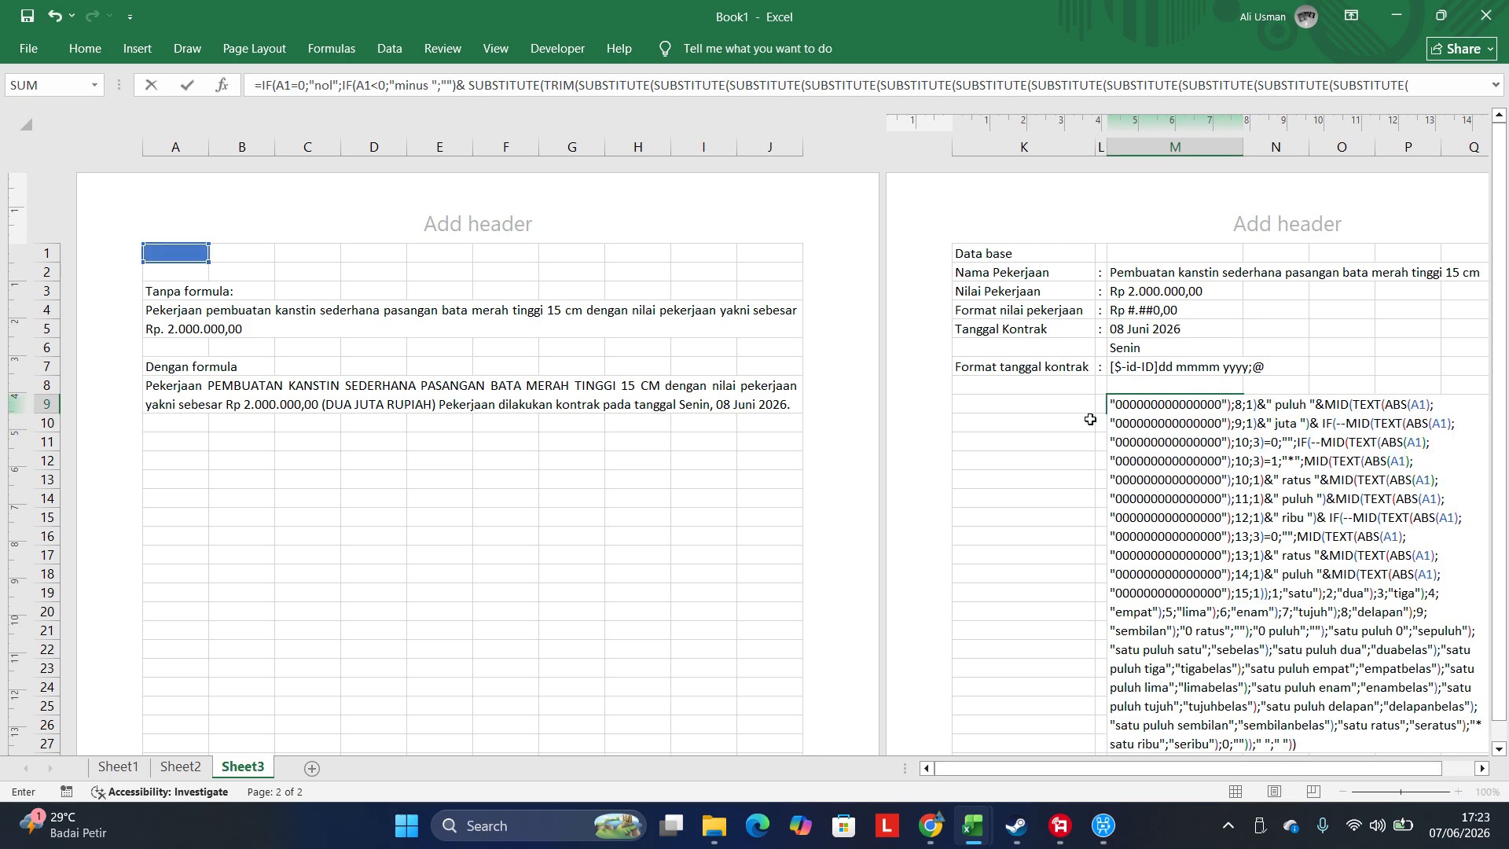
pyautogui.press('Return')
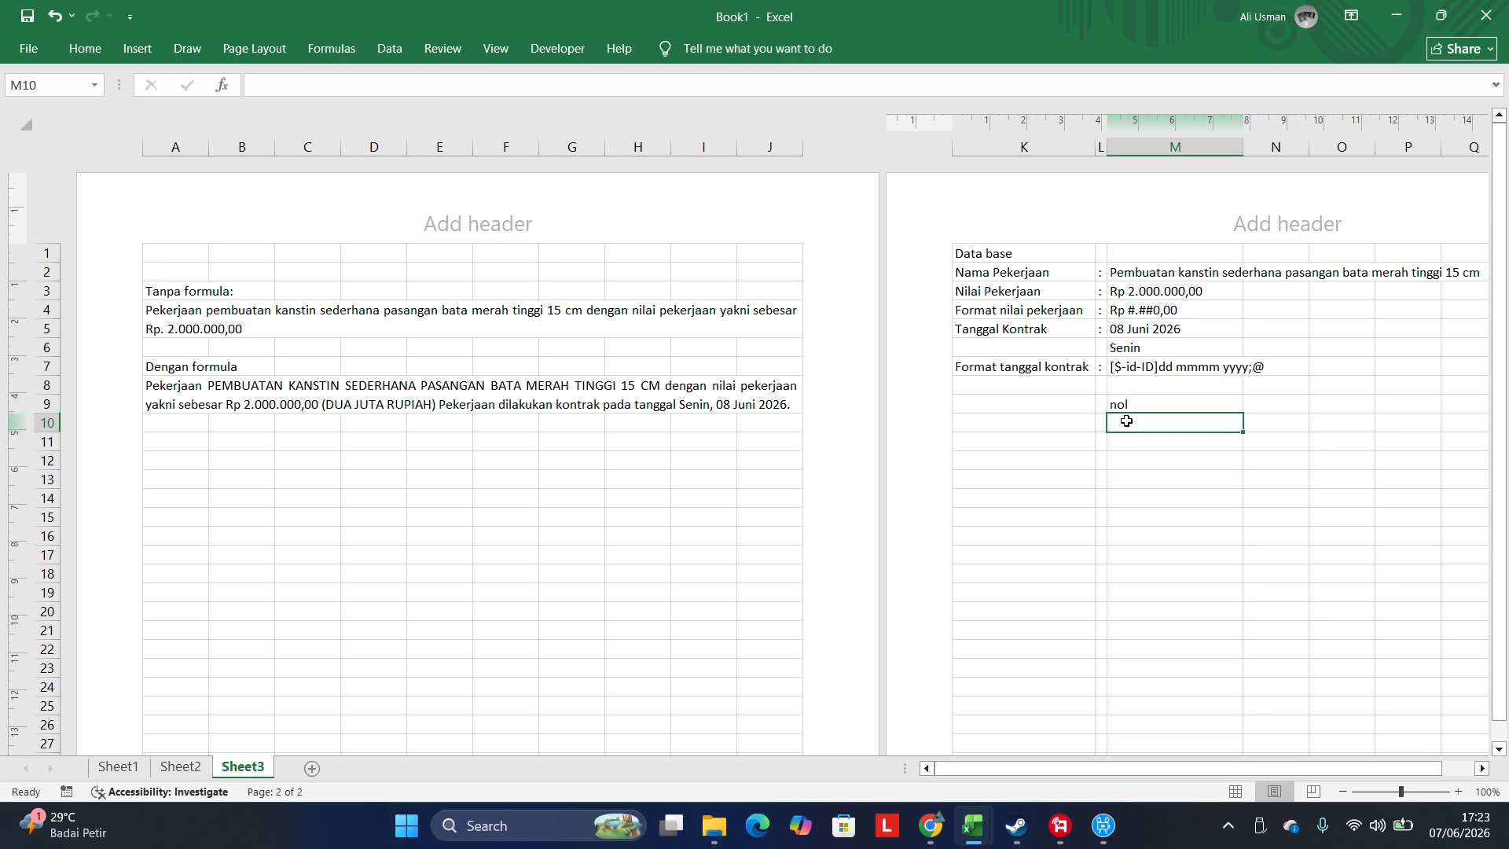
# - Open the formula of cell M9, enlarge the formula bar to show it in full, and examine its A1 references
pyautogui.click(1193, 398)
pyautogui.doubleClick(1193, 399)
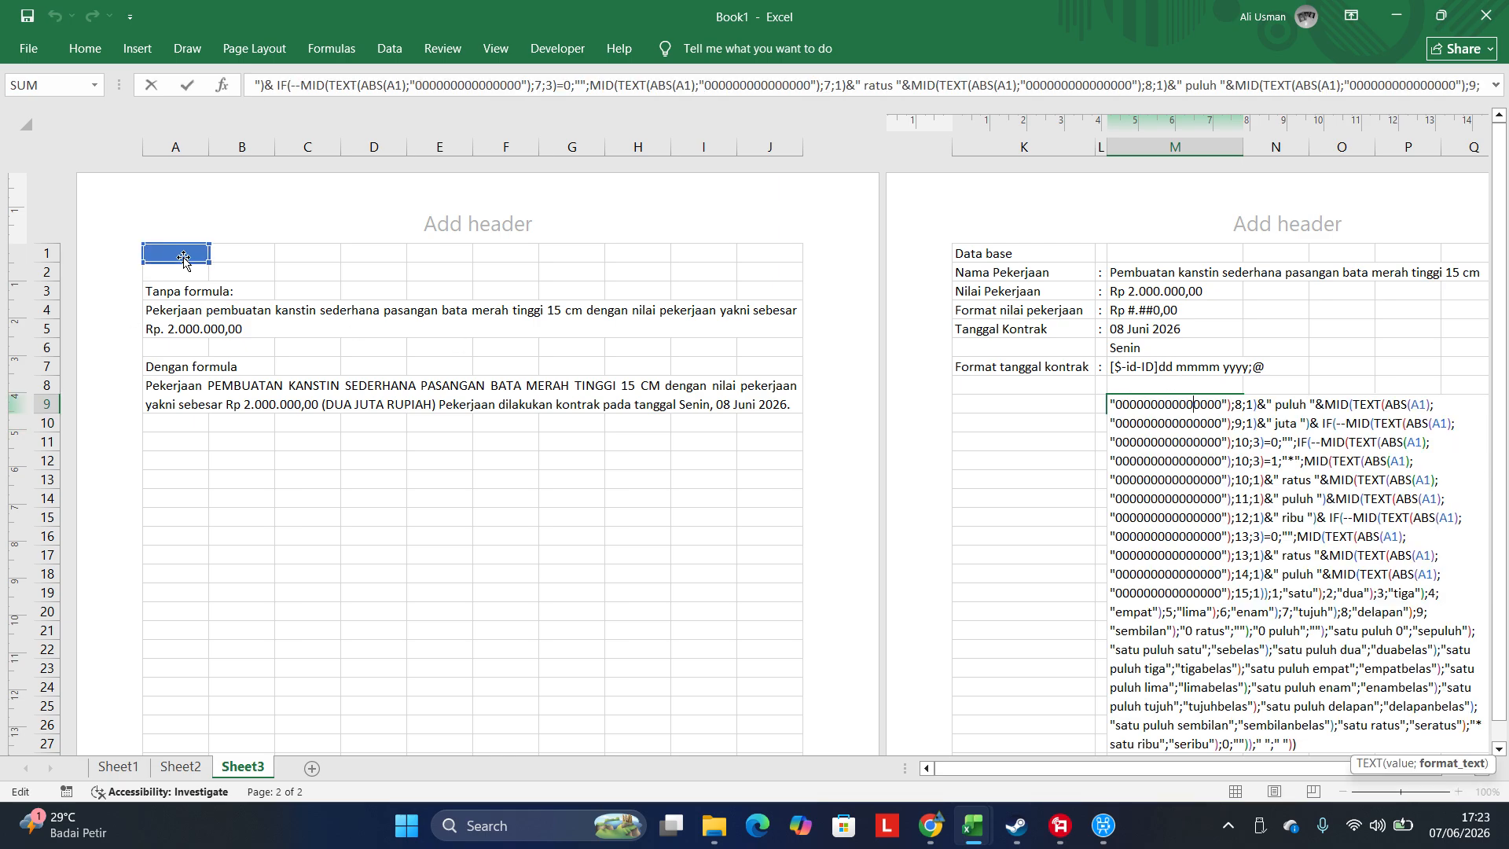
pyautogui.scroll(-3, 1271, 451)
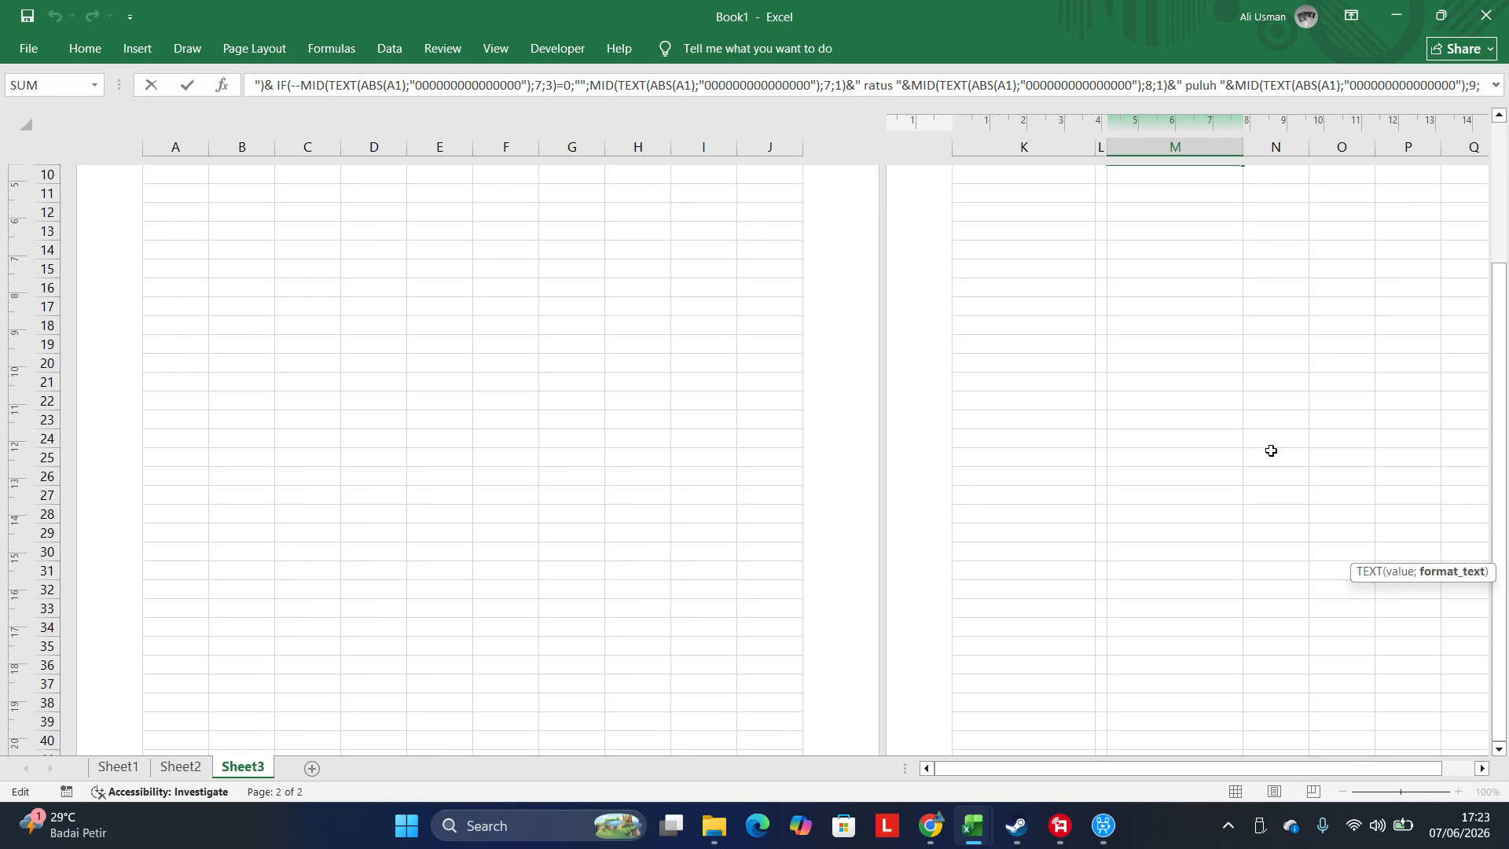
pyautogui.scroll(3, 1271, 450)
pyautogui.moveTo(1114, 98); pyautogui.dragTo(1093, 541)
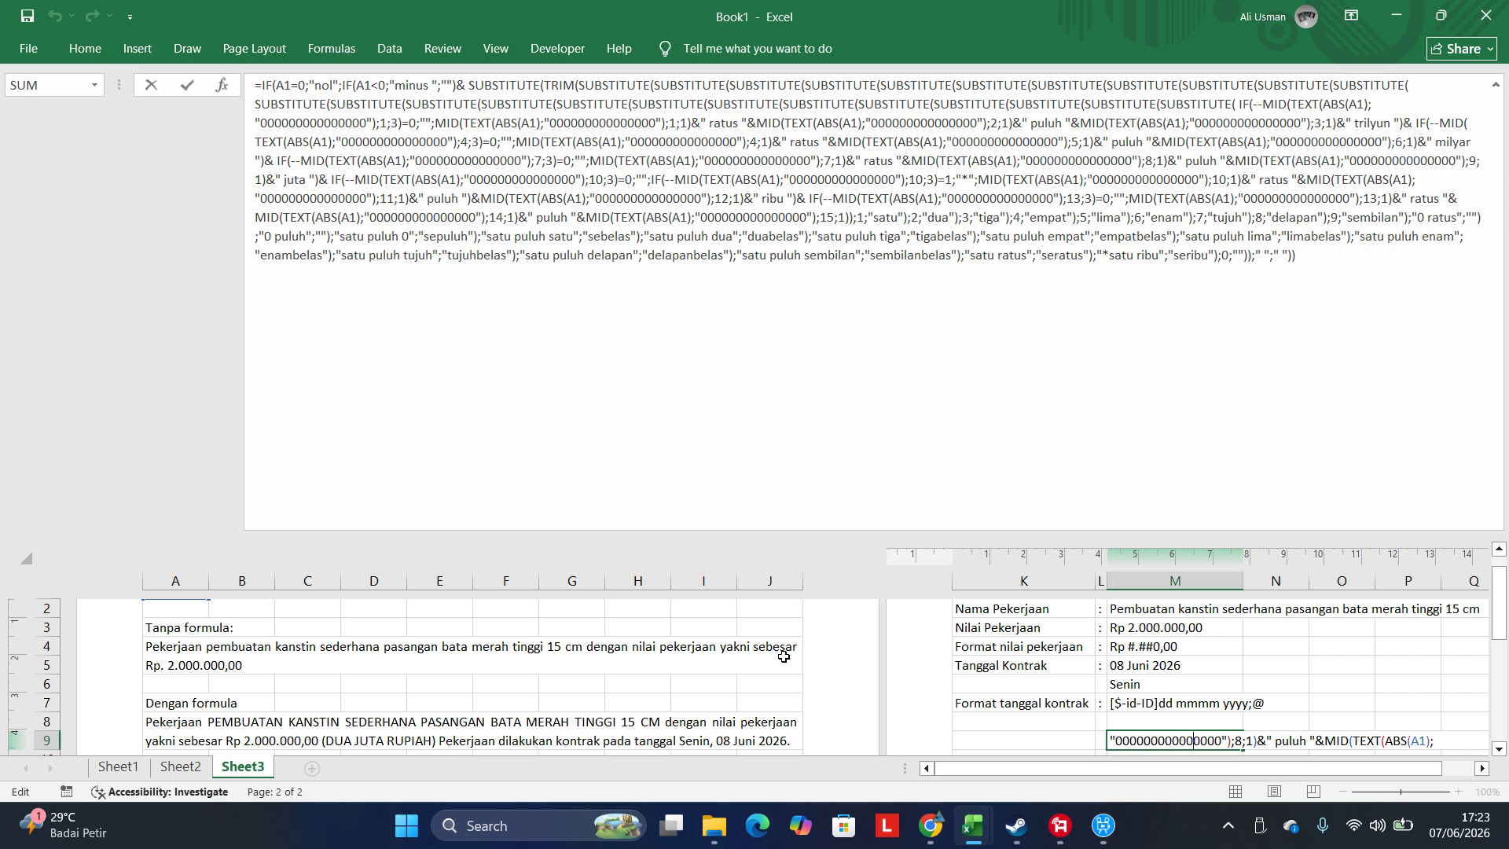
pyautogui.moveTo(804, 532); pyautogui.dragTo(806, 276)
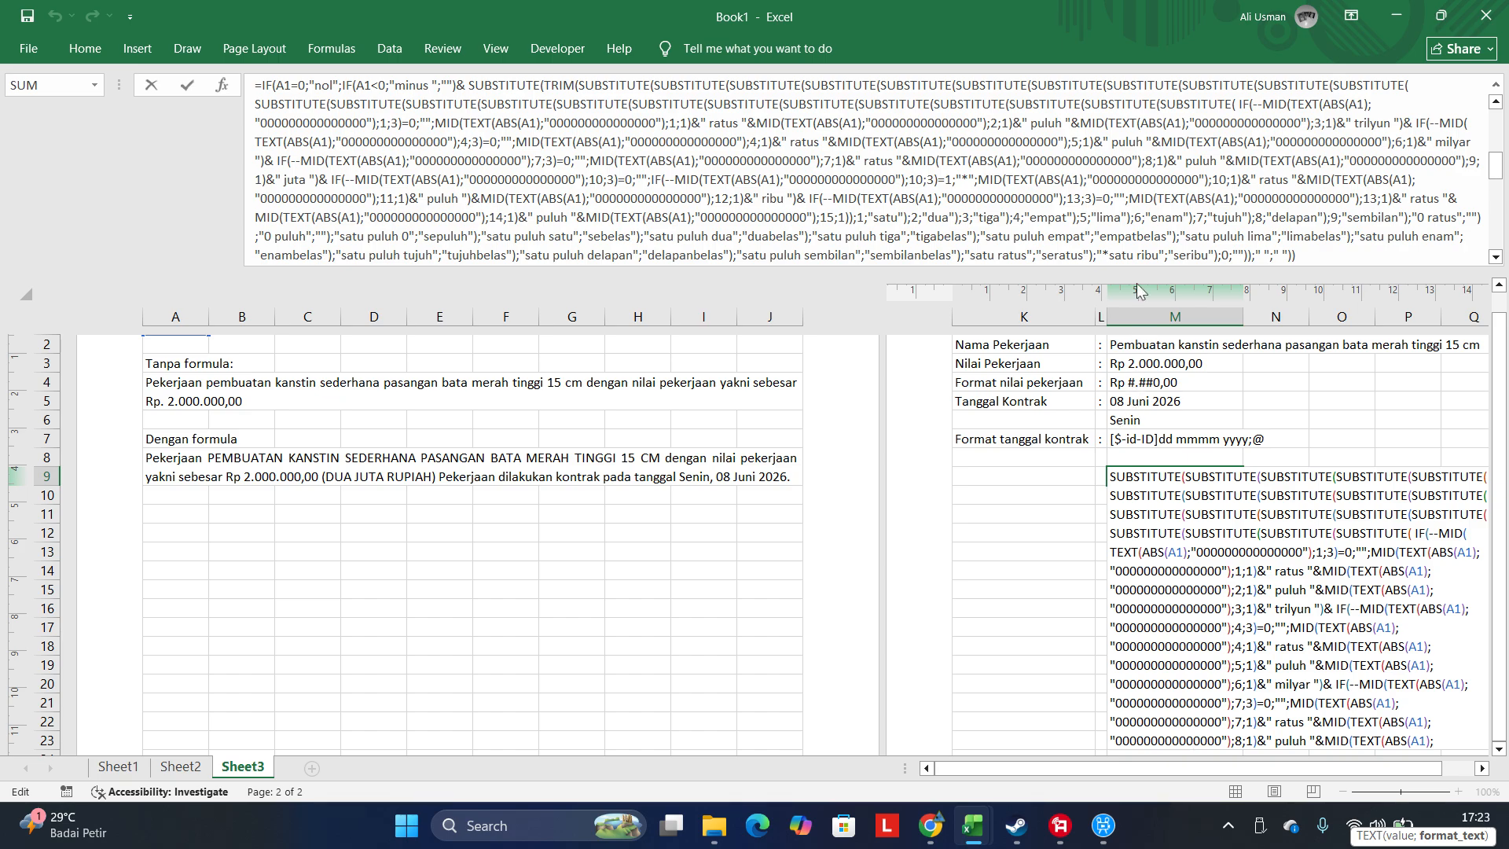
pyautogui.press('Return')
# - Replace A1 with M3 throughout the formula in cell M9 using Find and Replace
pyautogui.click(1114, 472)
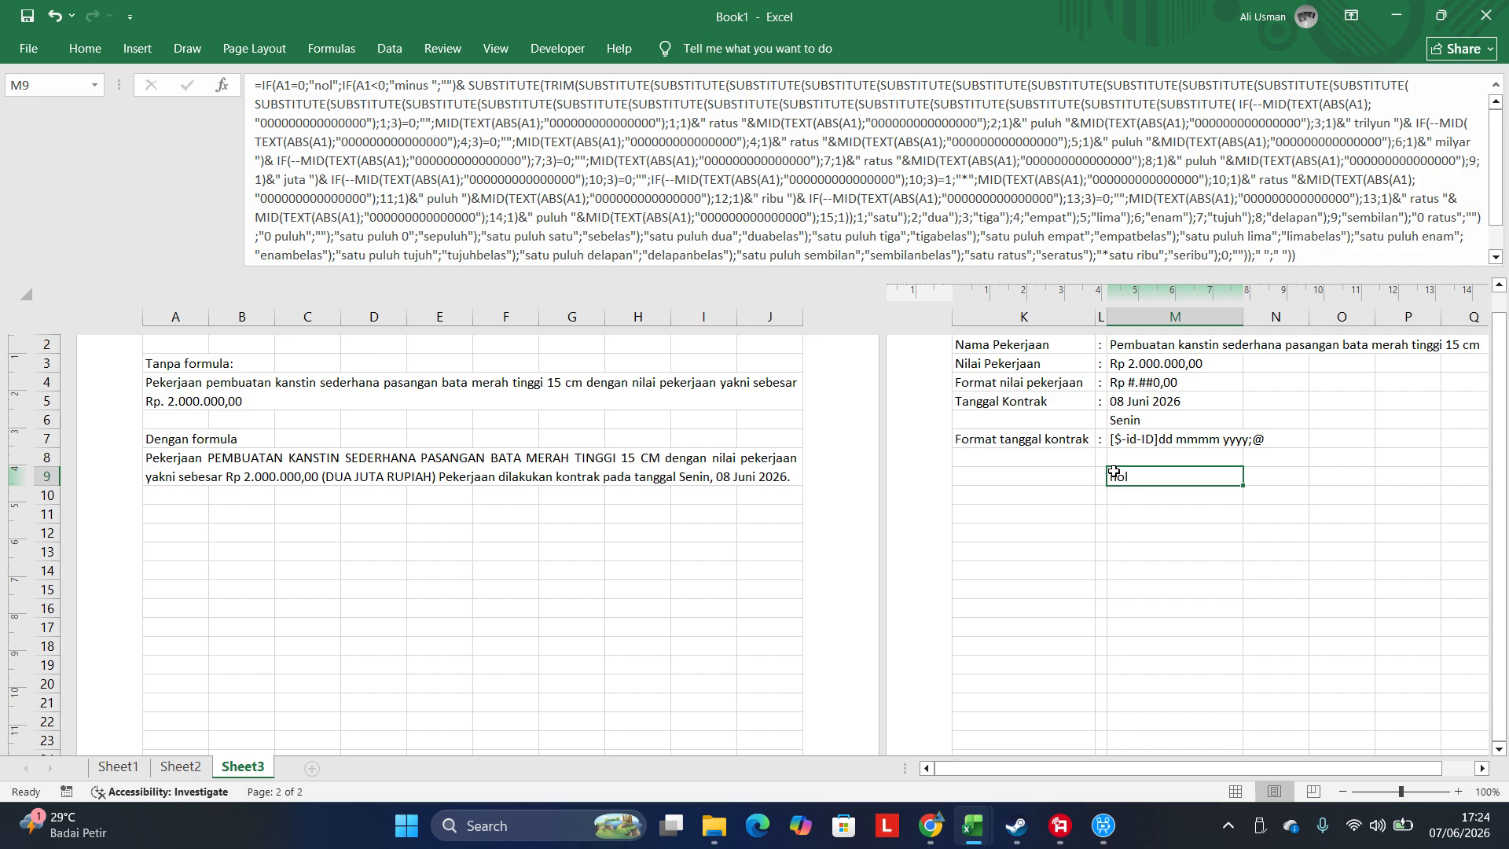
pyautogui.hotkey('ctrl', 'h')
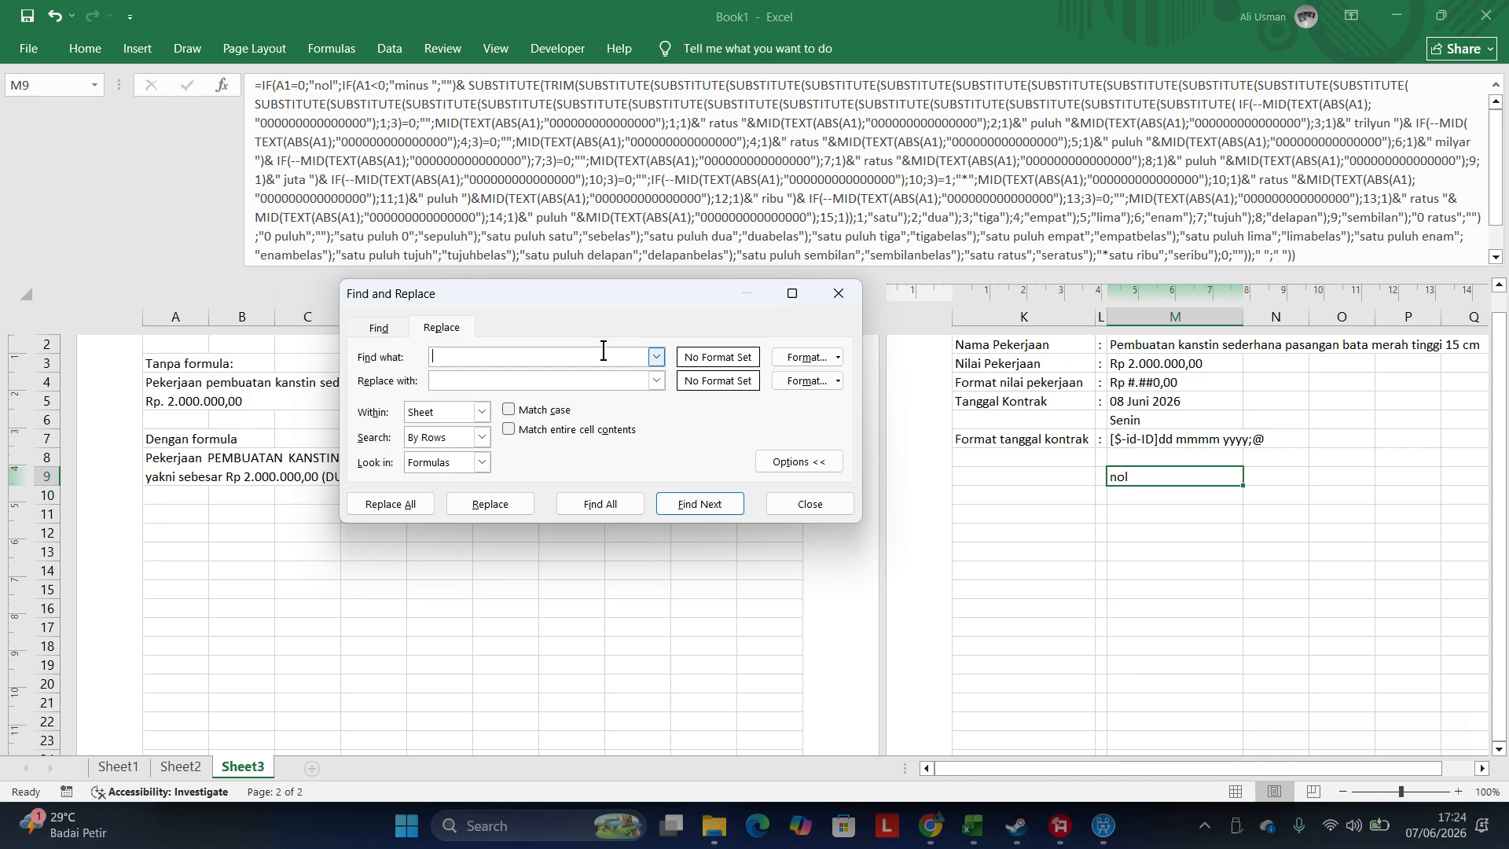
pyautogui.write('A')
pyautogui.write('M3')
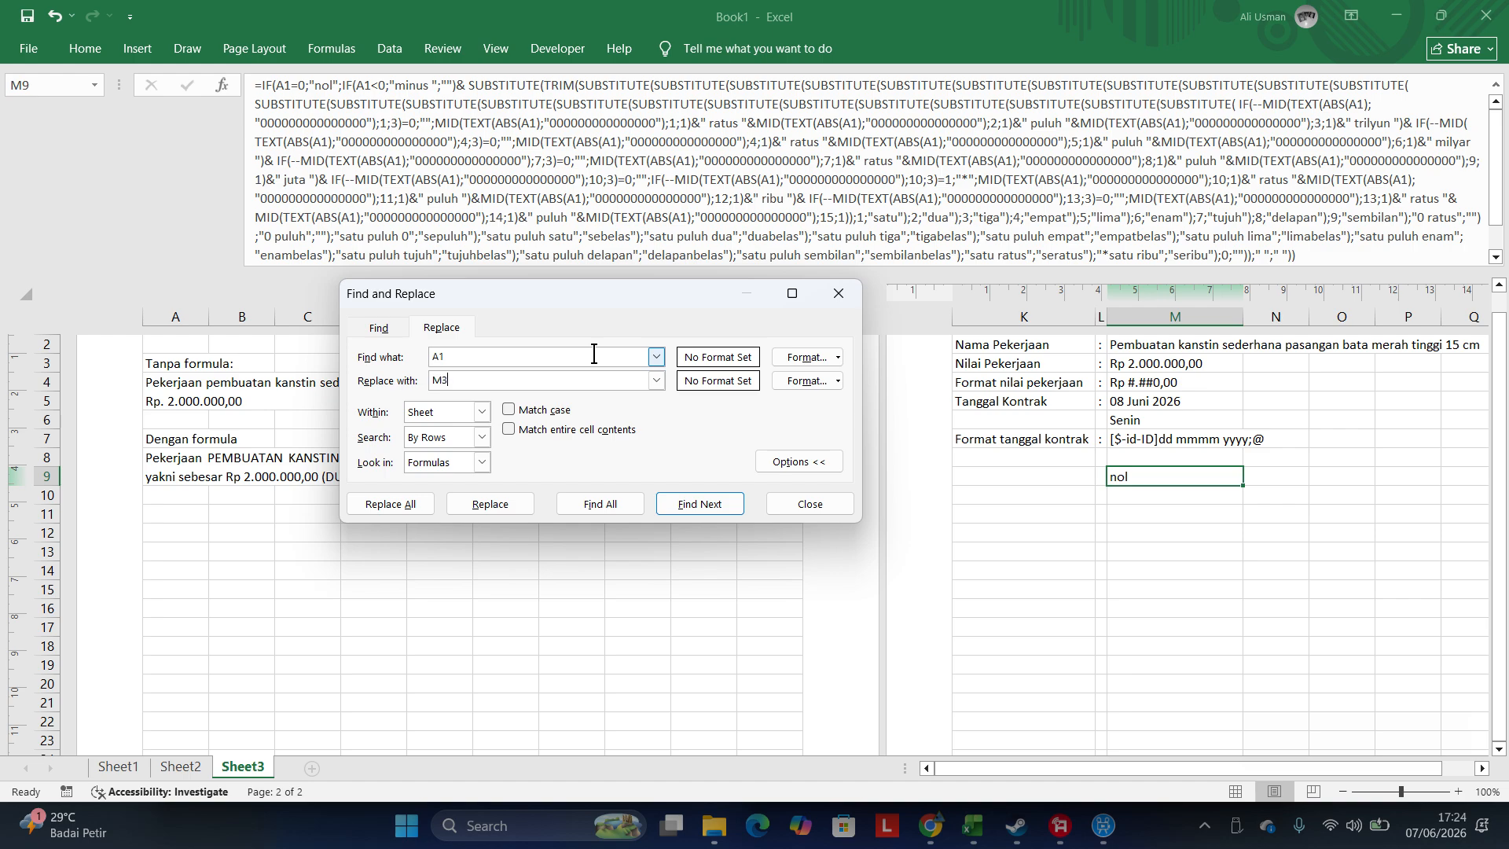
pyautogui.click(468, 507)
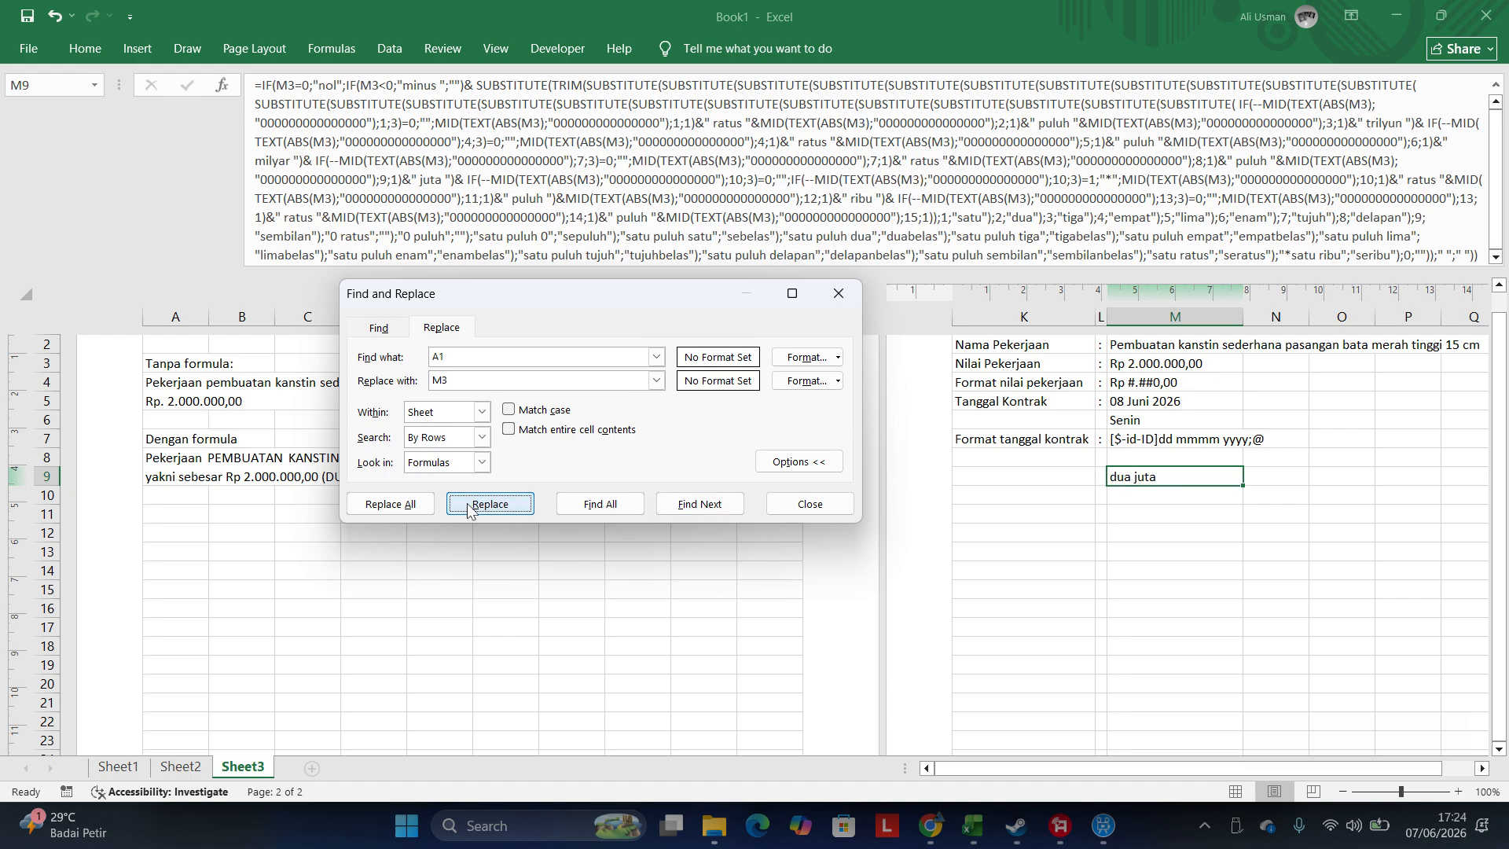
pyautogui.click(810, 504)
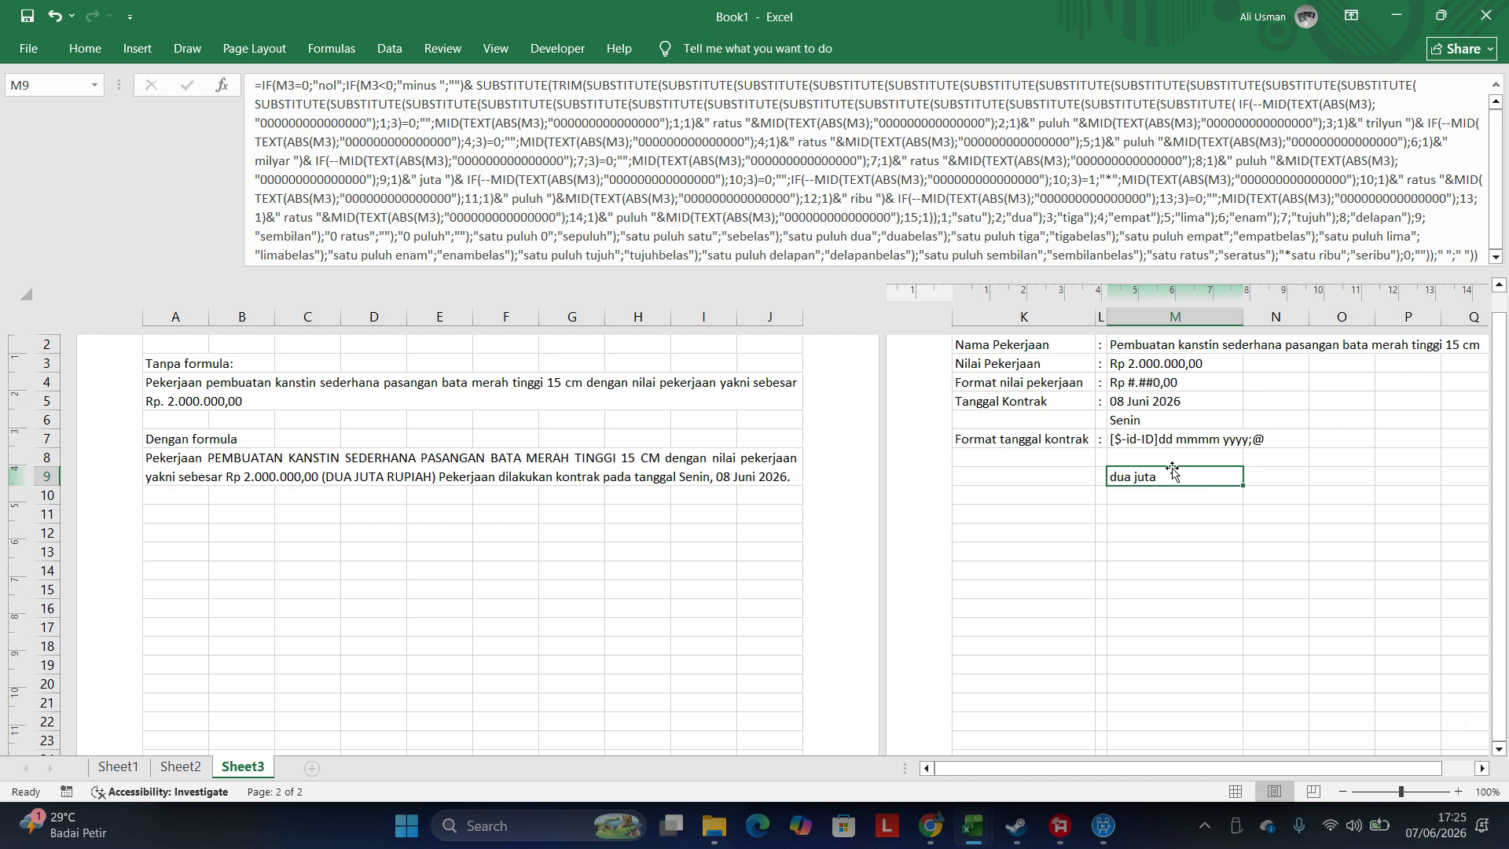
# - Enter the label "Mata uang nilai pekerjaan" in cell K8 and select the cell beside it, L8
pyautogui.click(1084, 459)
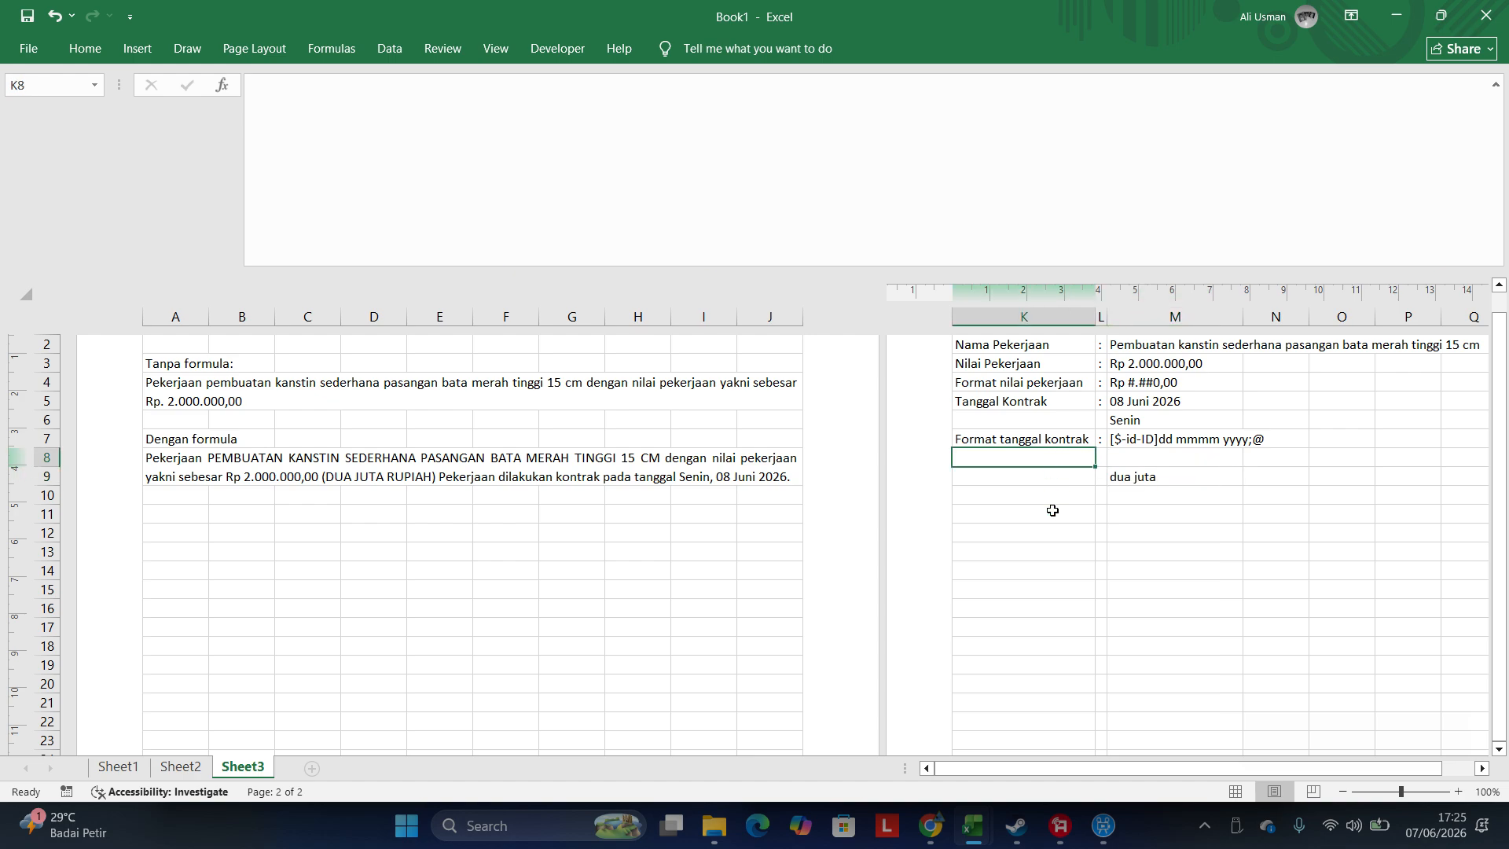
pyautogui.write('Mata ')
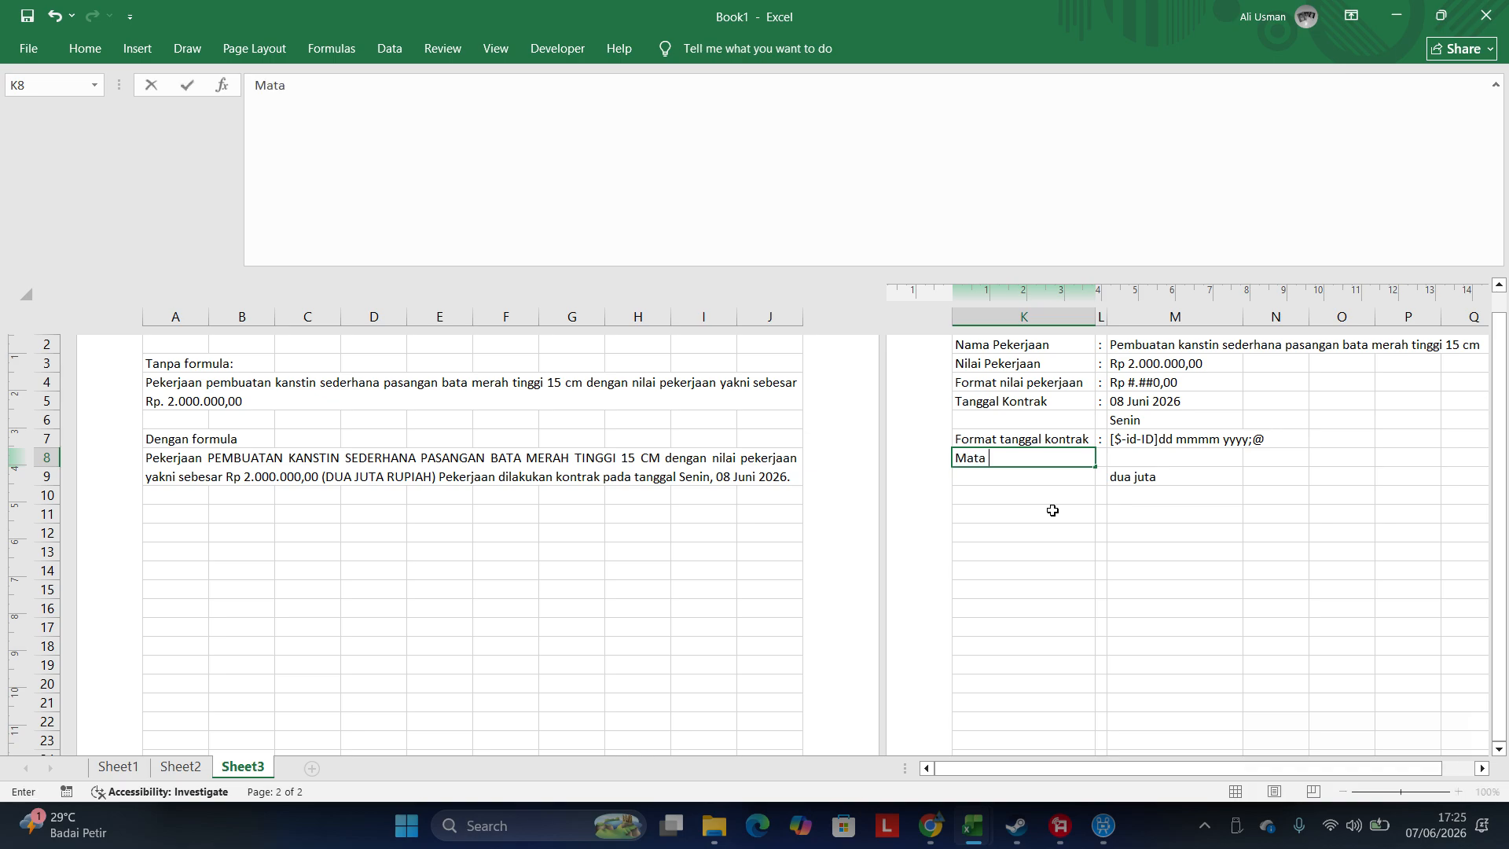
pyautogui.write('u')
pyautogui.press('BackSpace')
pyautogui.write('uang nilai pekerjaan')
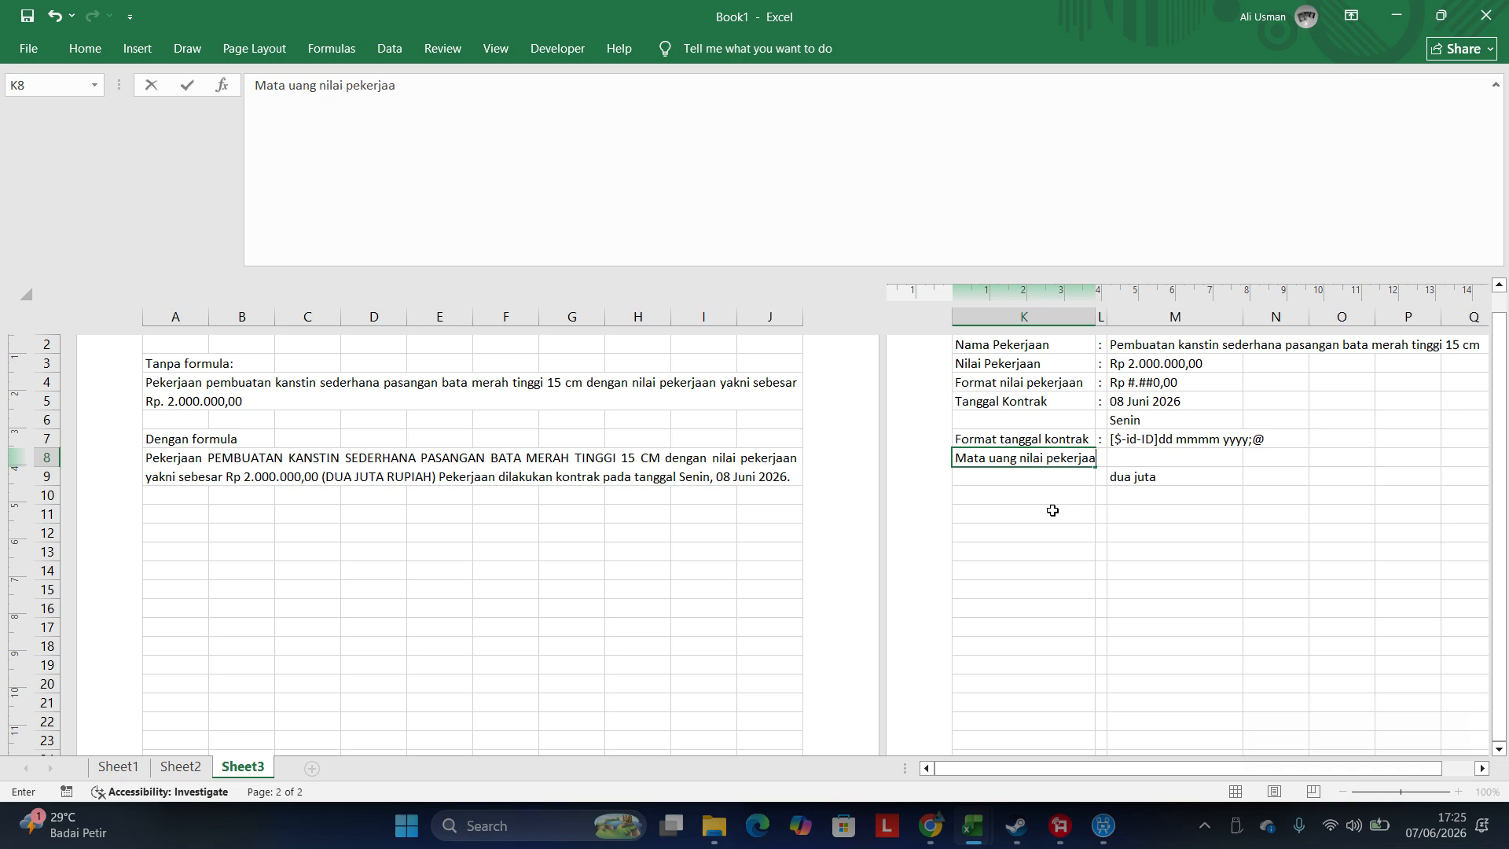
pyautogui.press('Return')
pyautogui.press('Up')
pyautogui.press('Right')
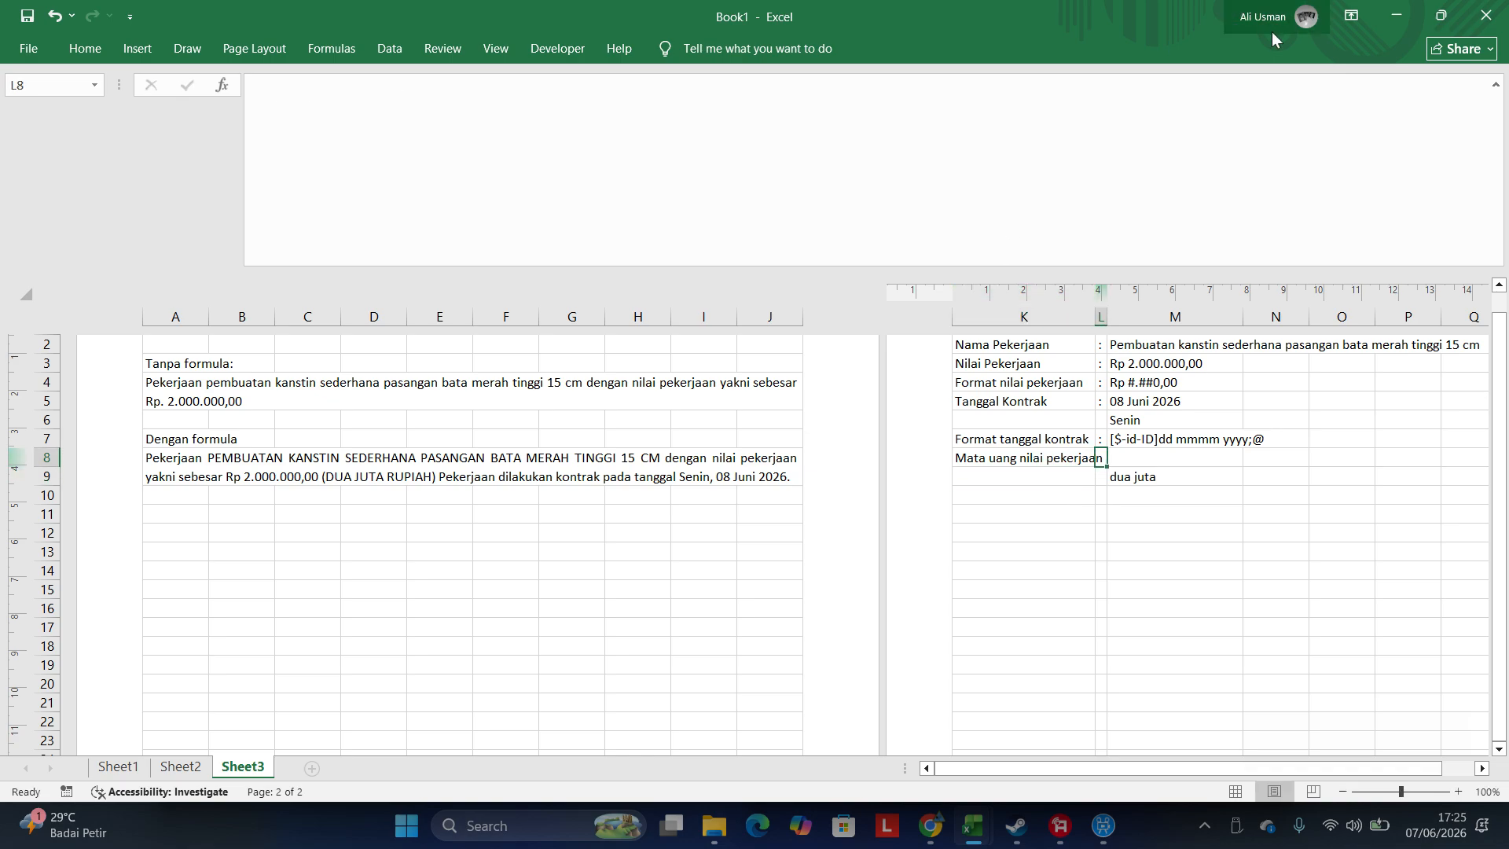
# - Fit column K's width to its labels and enter "Rupiah" as the currency in cell M8
pyautogui.doubleClick(1095, 316)
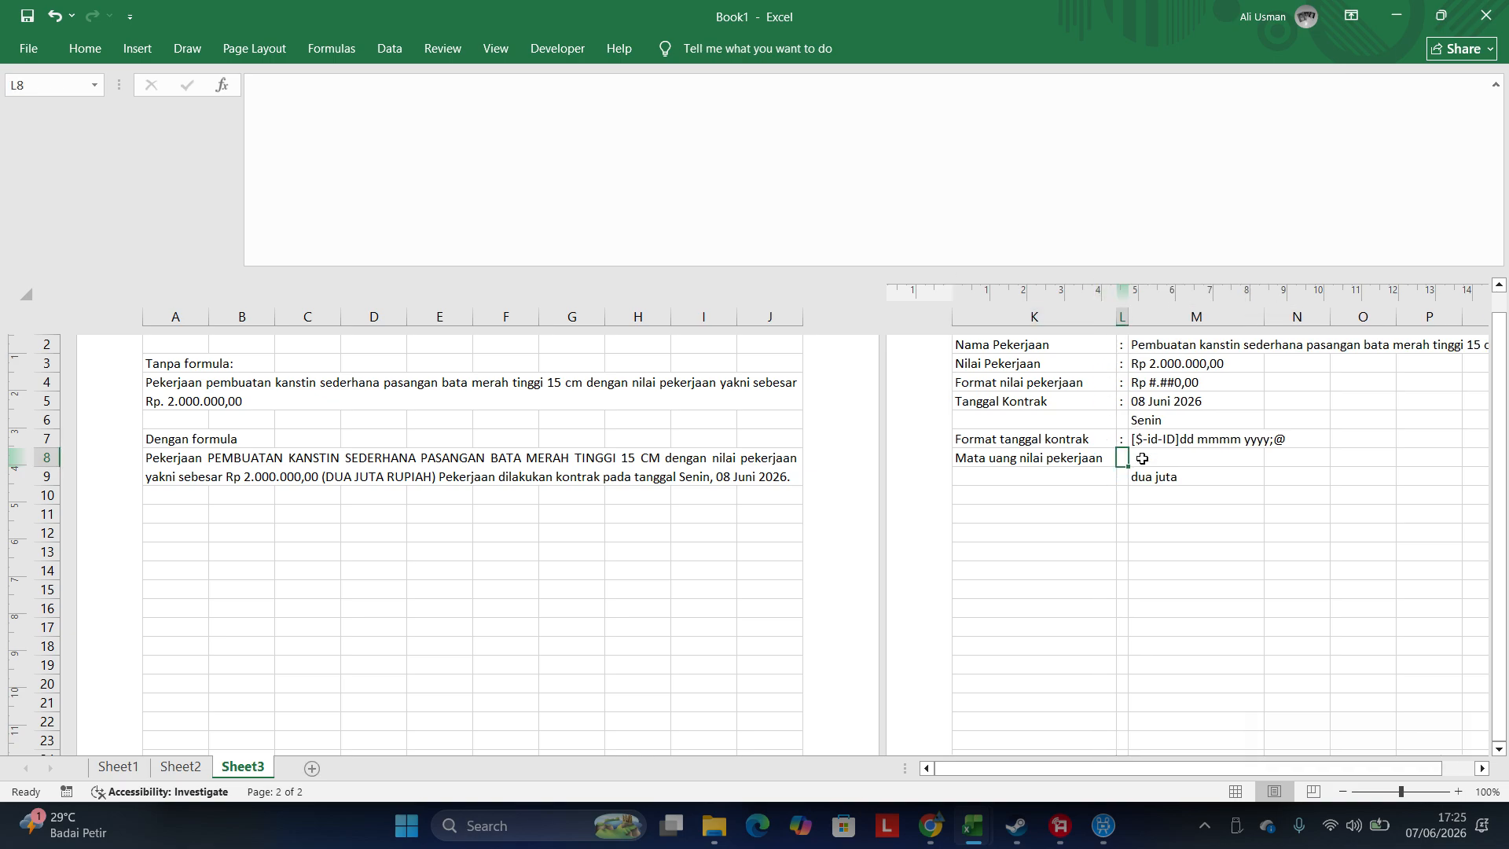
pyautogui.click(1141, 458)
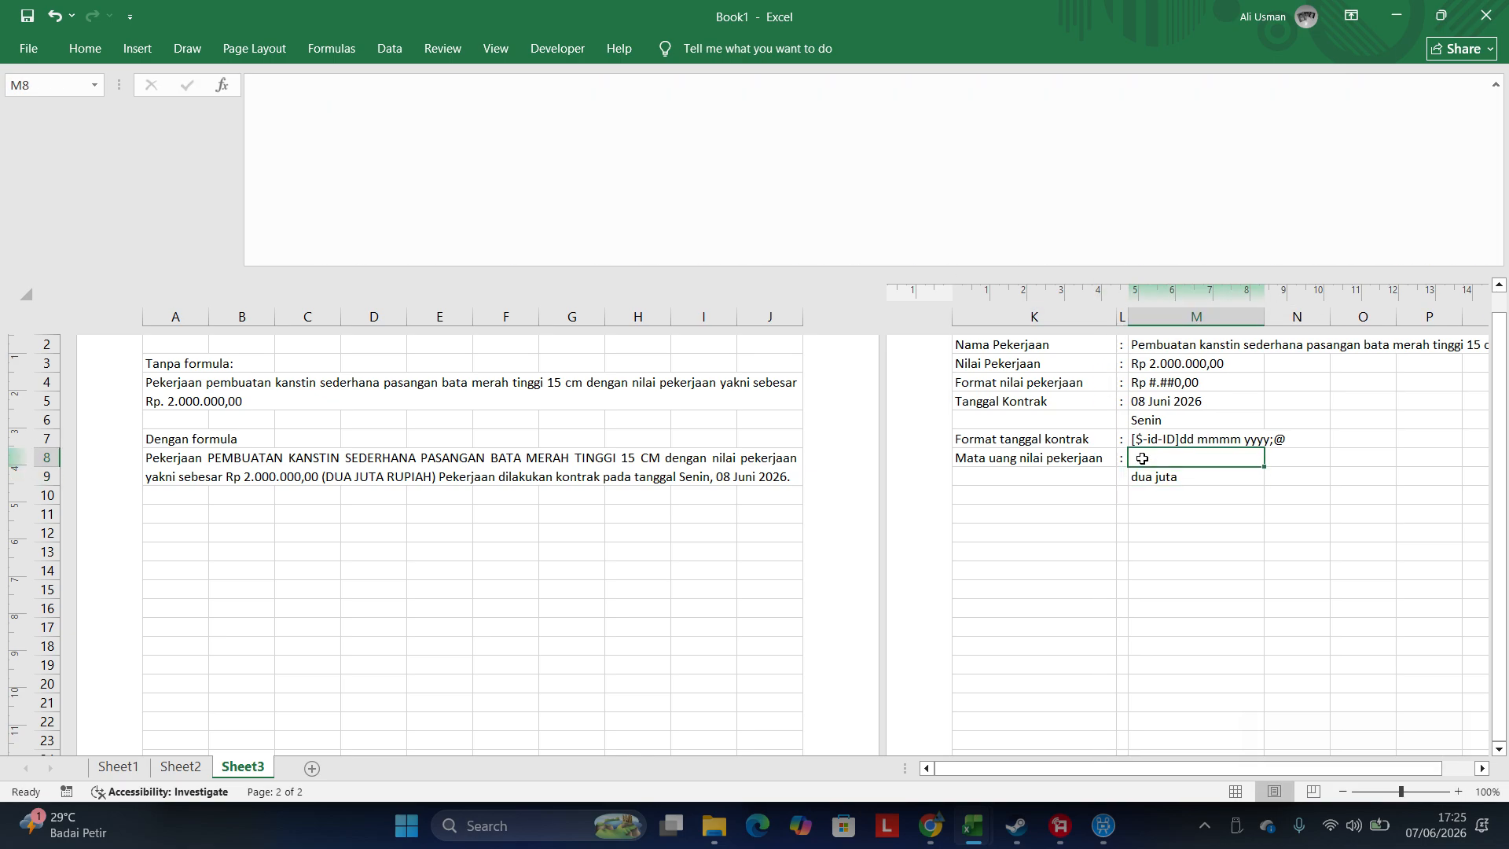
pyautogui.write('Rupiah')
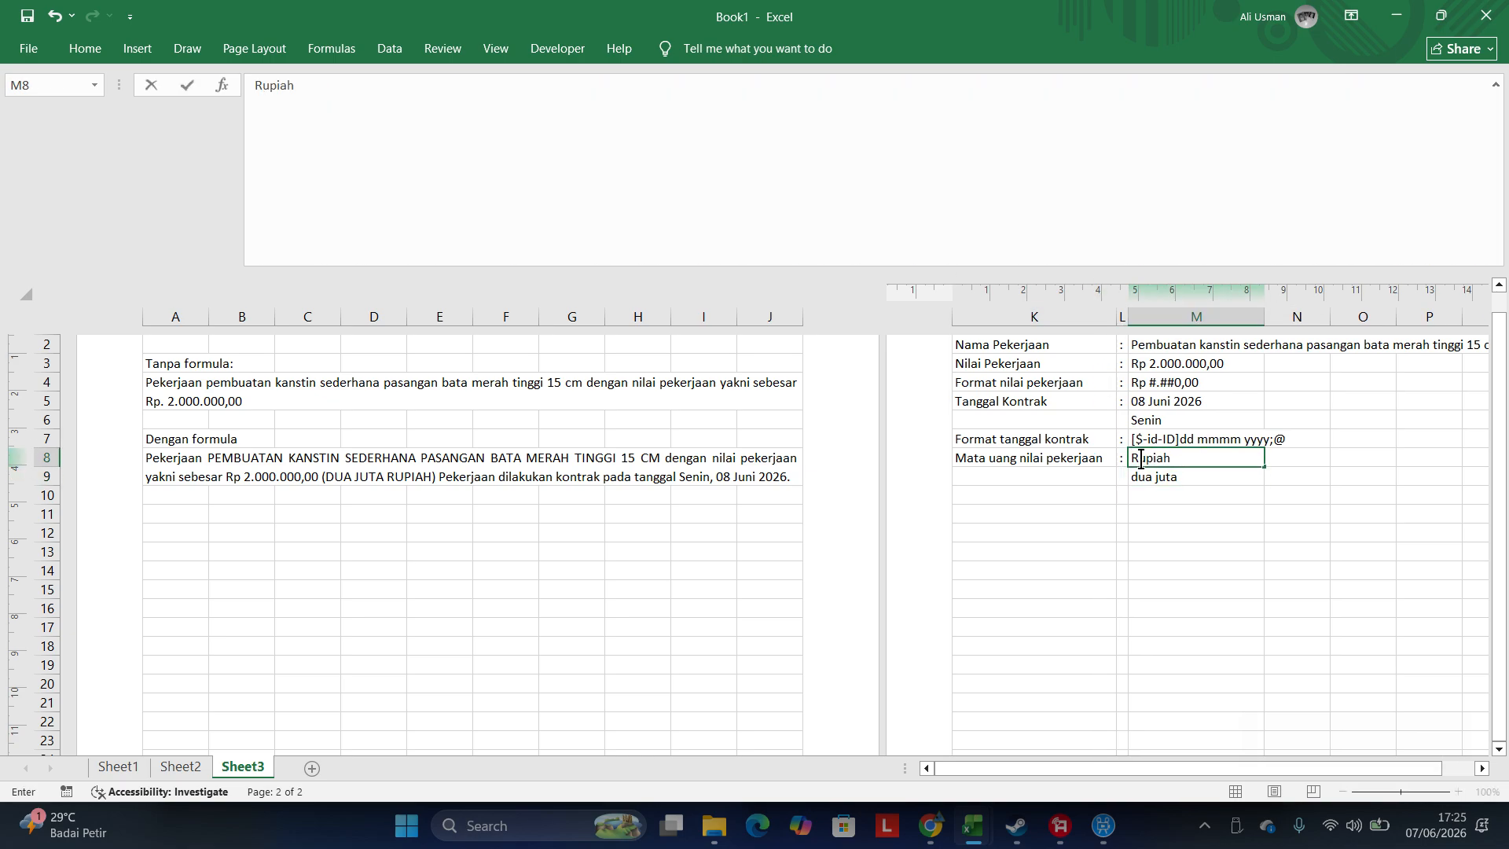
pyautogui.press('Return')
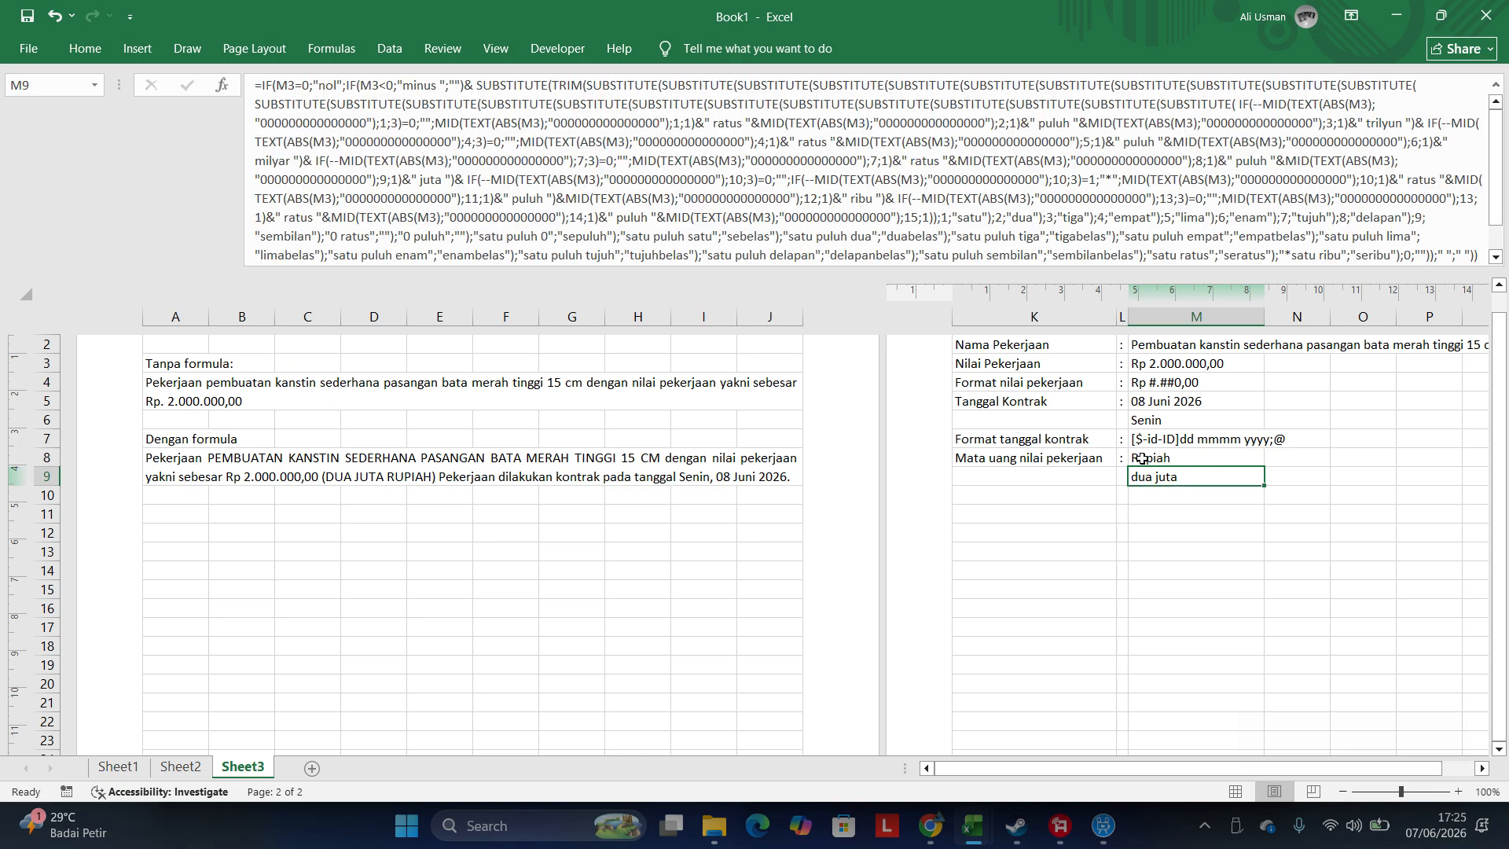
# - Open the description formula in cell A8 and delete the hard-coded text DUA JUTA RUPIAH with its closing parenthesis and quotation mark
pyautogui.doubleClick(709, 467)
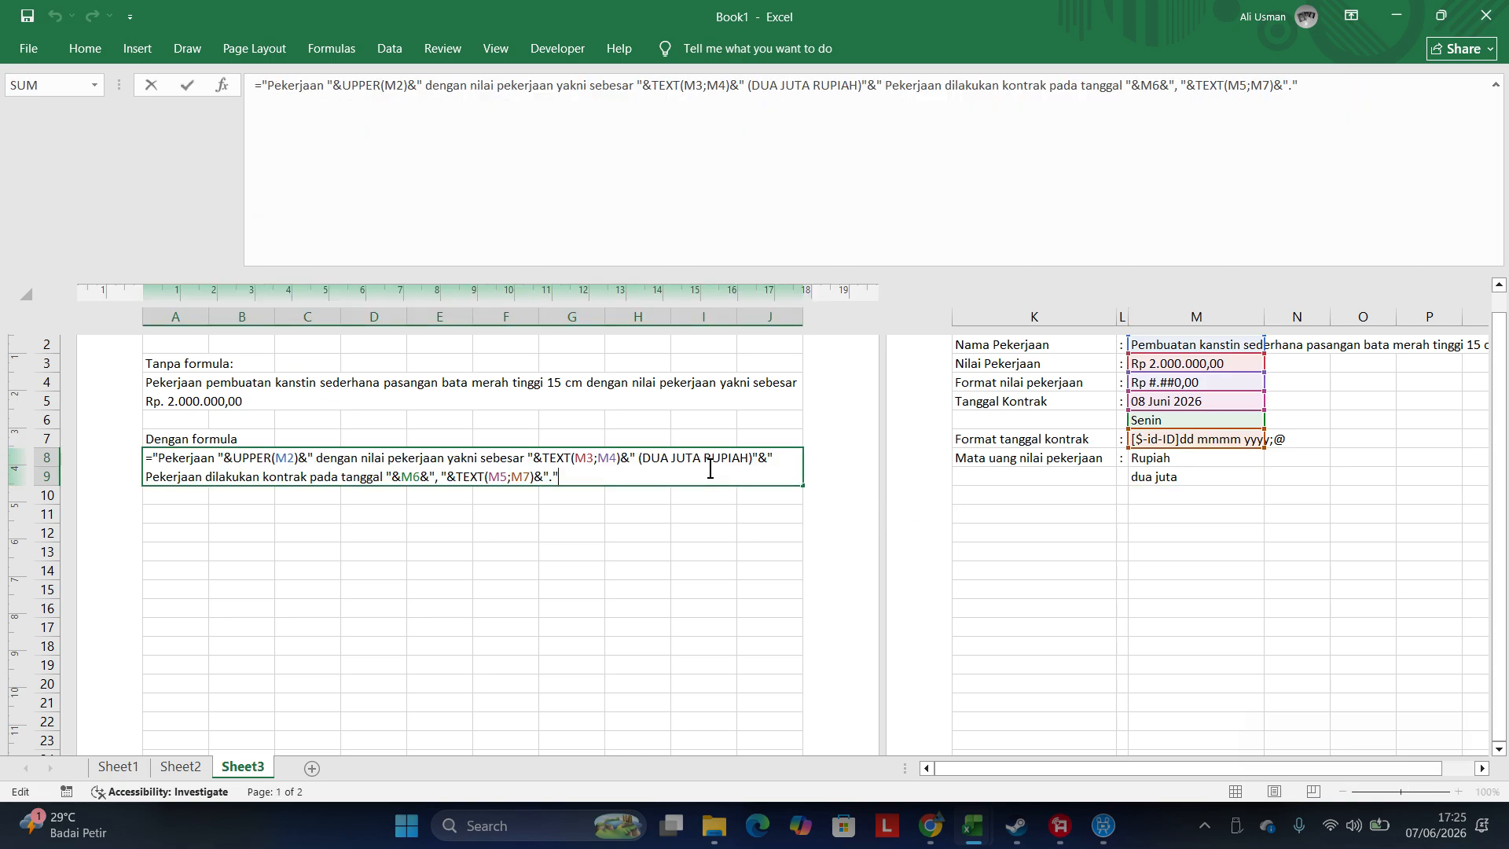
pyautogui.moveTo(651, 461); pyautogui.dragTo(746, 456)
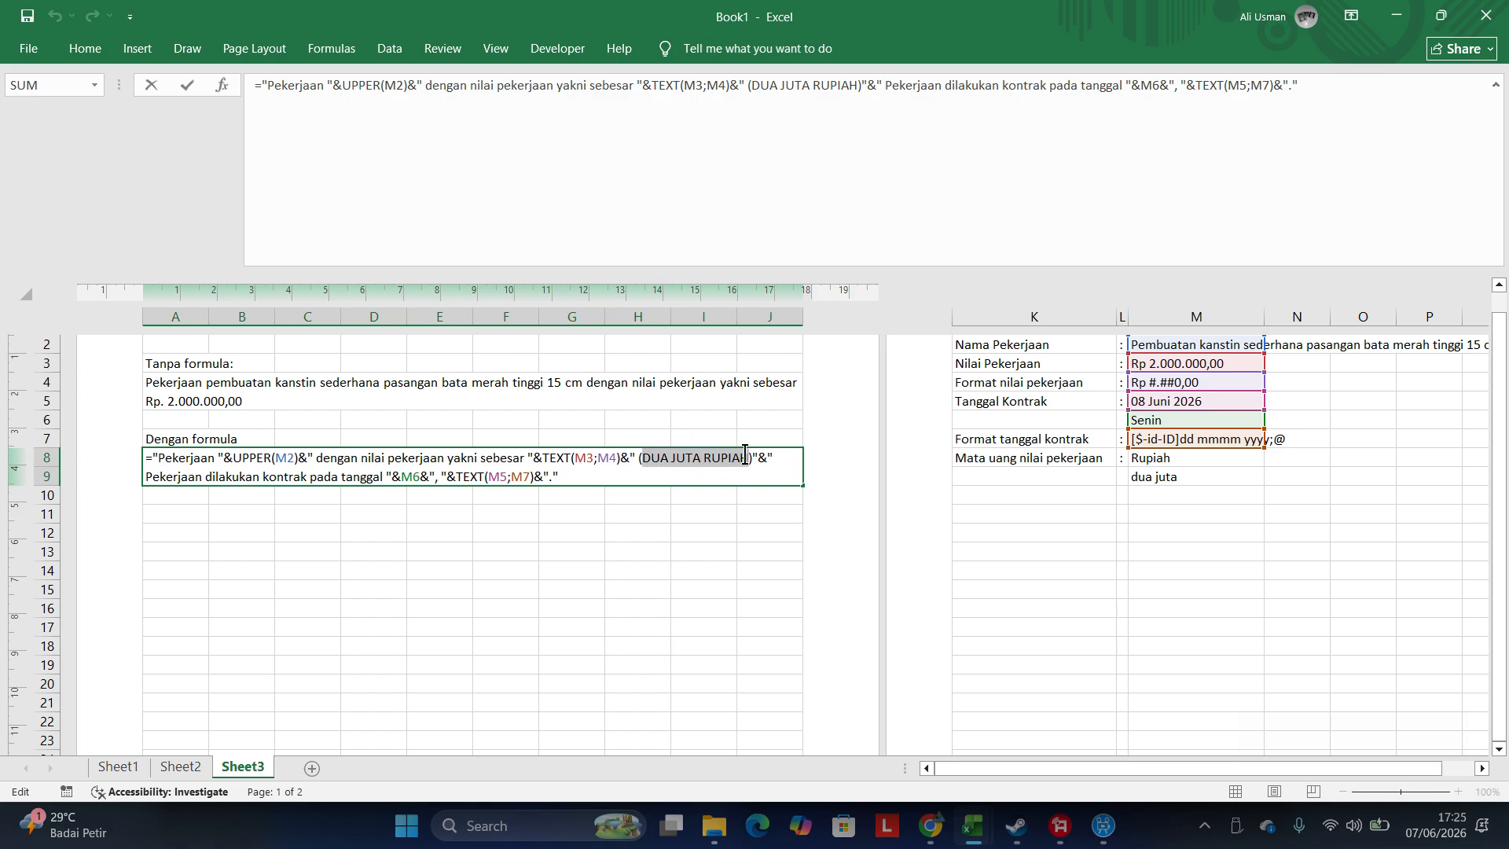
pyautogui.click(757, 454)
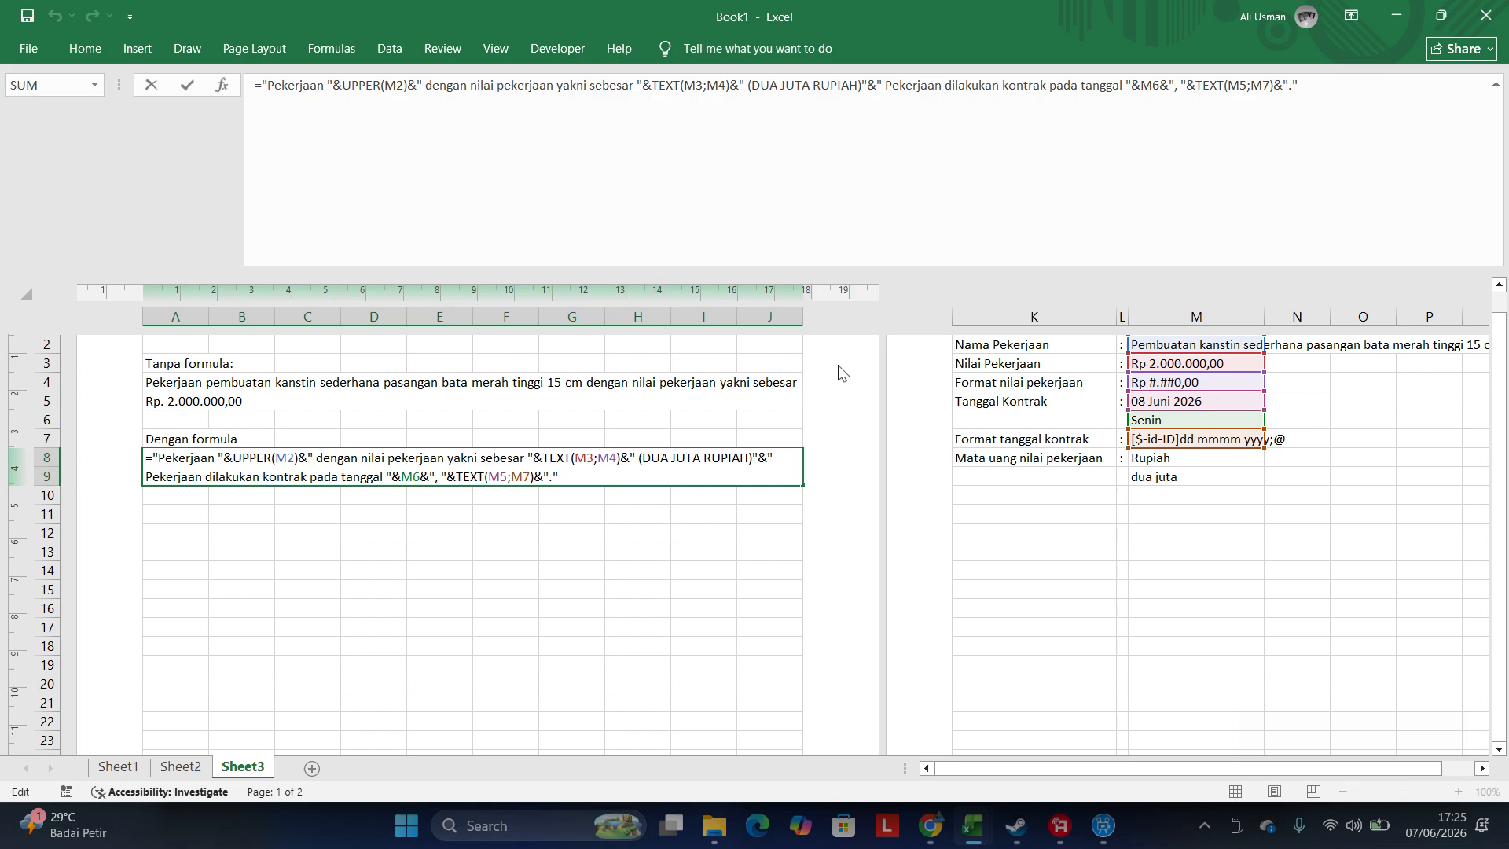
pyautogui.press('BackSpace')
pyautogui.press('BackSpace')
pyautogui.press('BackSpace')
pyautogui.press('BackSpace')
pyautogui.press('BackSpace')
pyautogui.press('BackSpace')
pyautogui.press('BackSpace')
pyautogui.press('BackSpace')
pyautogui.press('BackSpace')
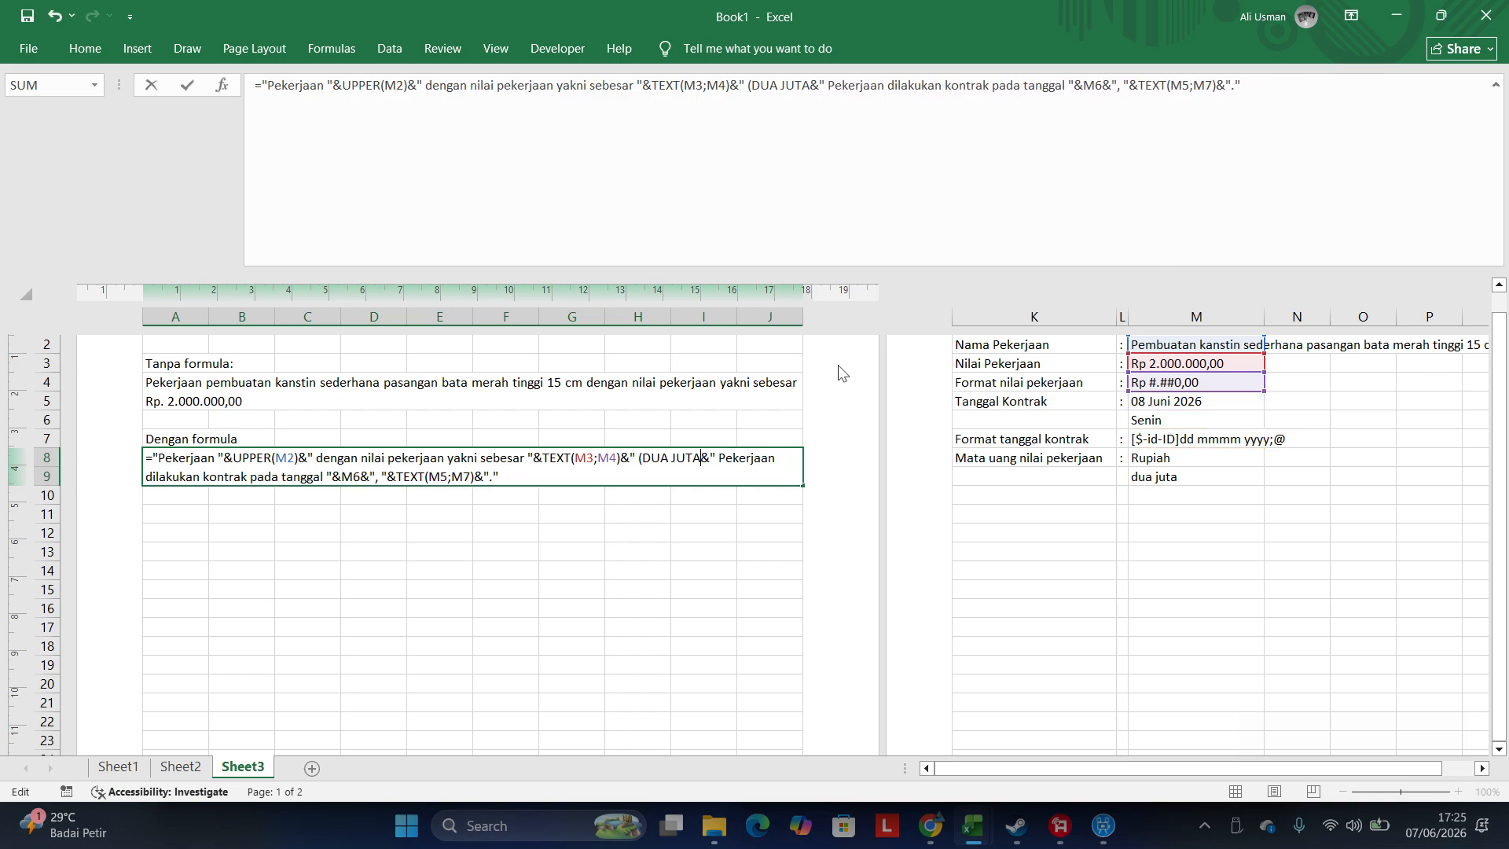
pyautogui.press('BackSpace')
pyautogui.press('BackSpace')
pyautogui.press('BackSpace')
pyautogui.press('BackSpace')
pyautogui.press('BackSpace')
pyautogui.press('BackSpace')
pyautogui.press('BackSpace')
pyautogui.press('BackSpace')
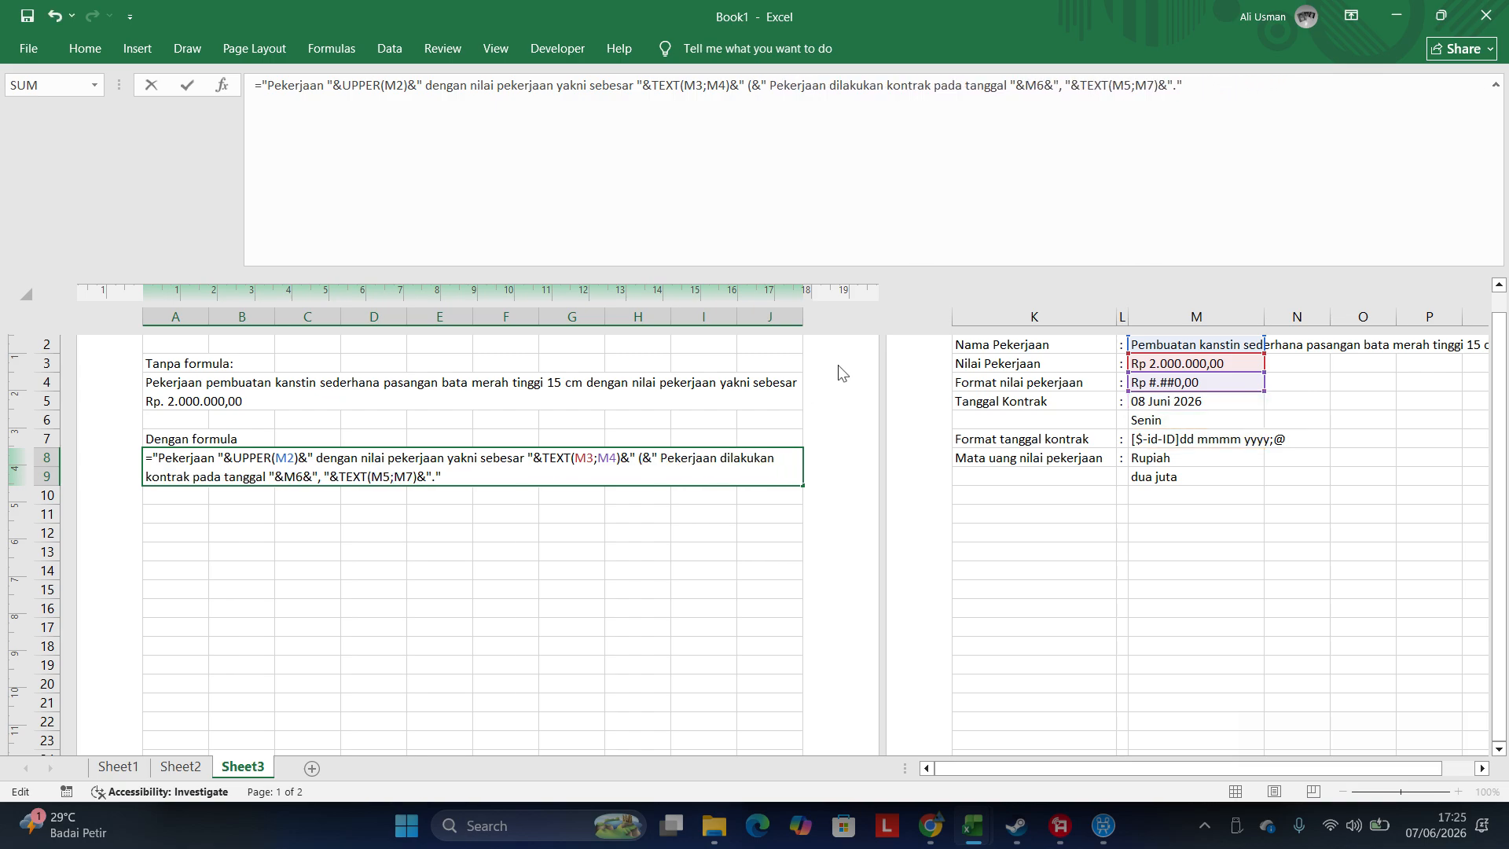
# - Rework the gap in the A8 formula to read " ("&&") Pekerjaan dilakukan, leaving room for a reference between the two ampersands
pyautogui.write('"&')
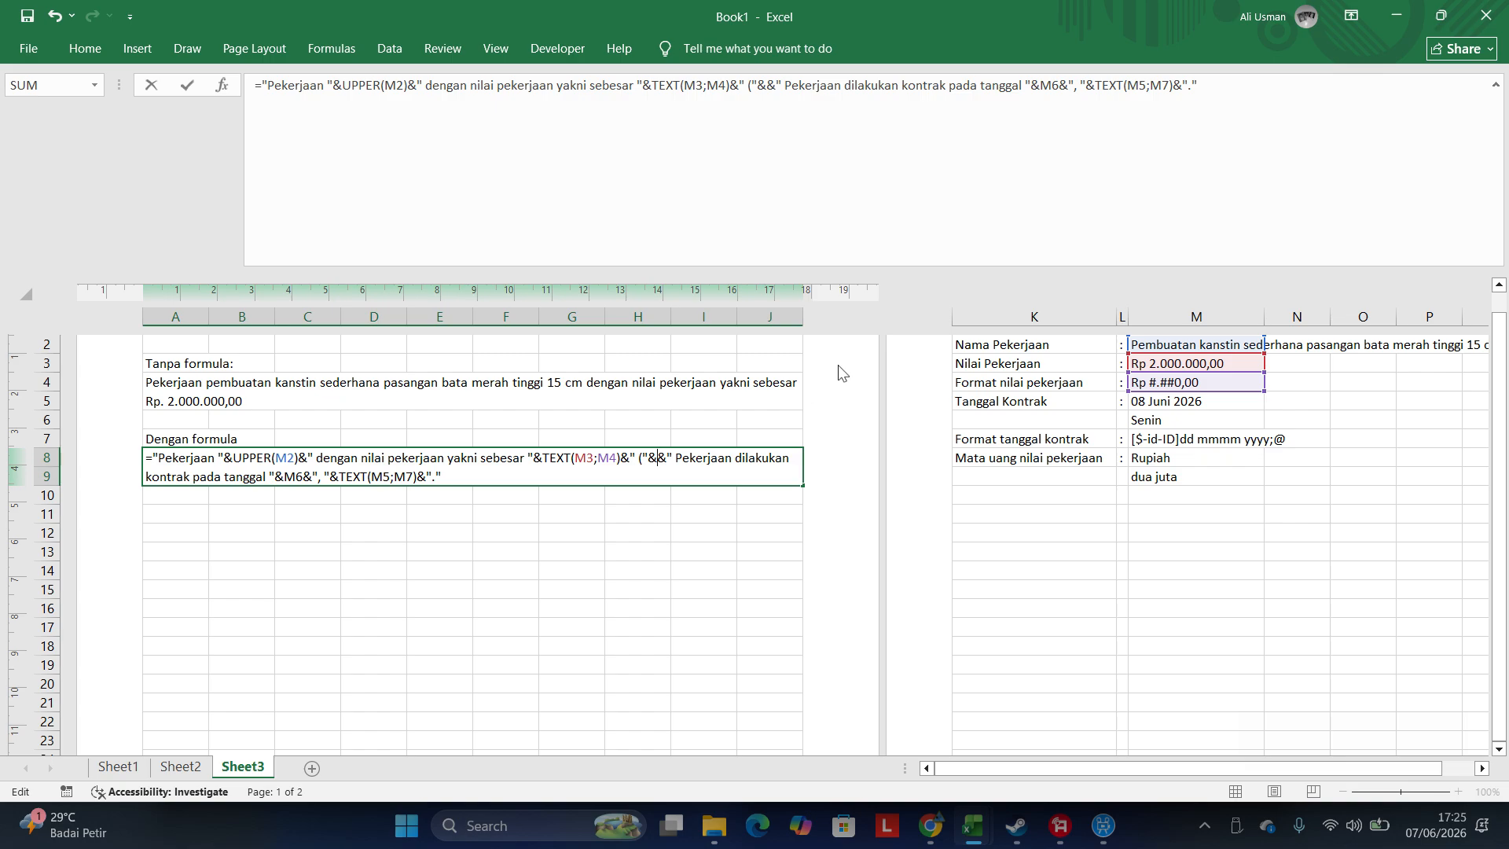
pyautogui.write('&")')
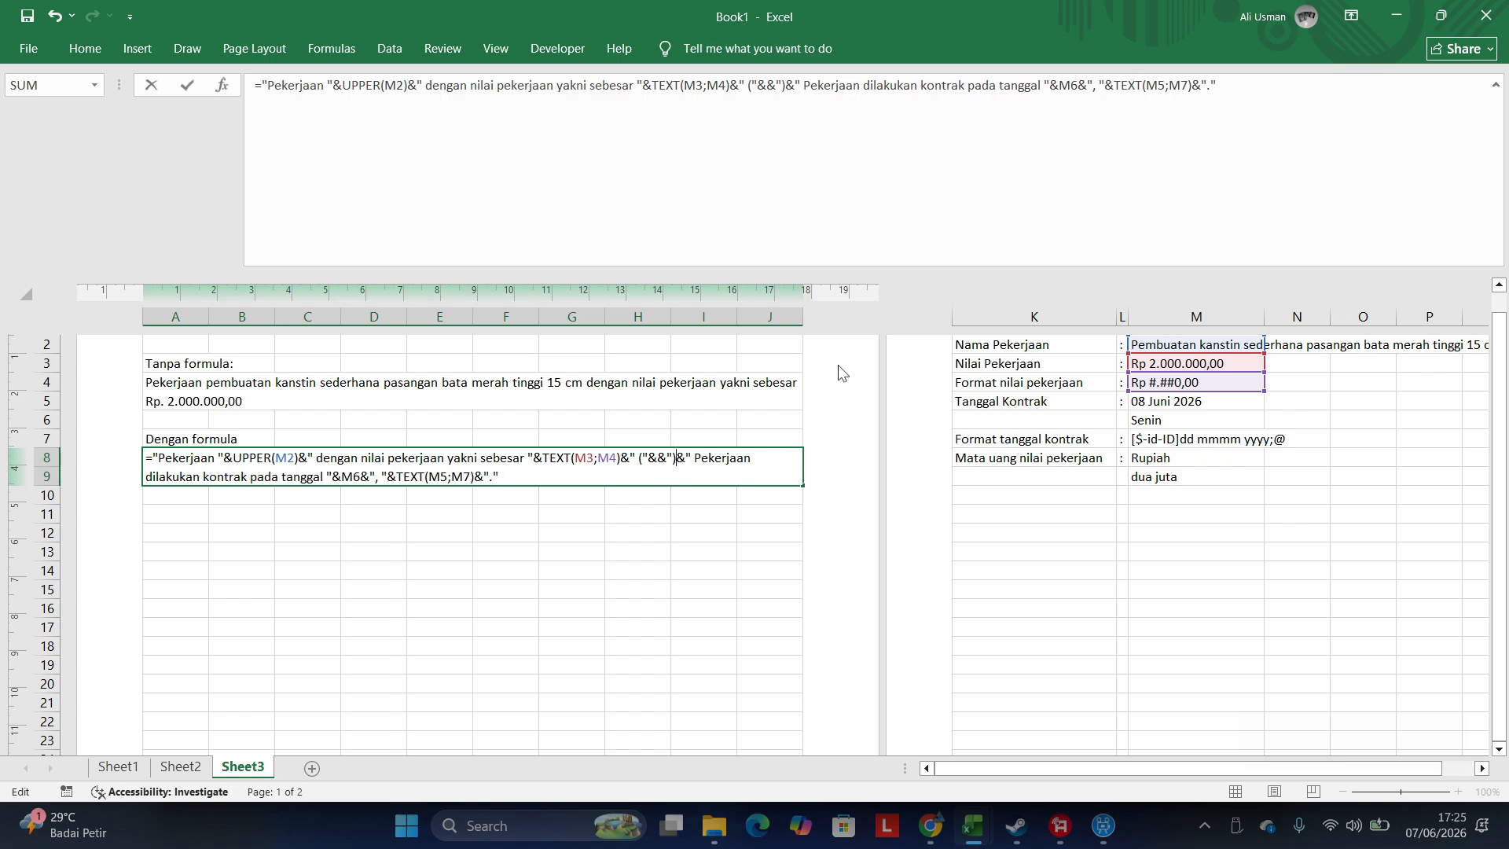
pyautogui.write(' "')
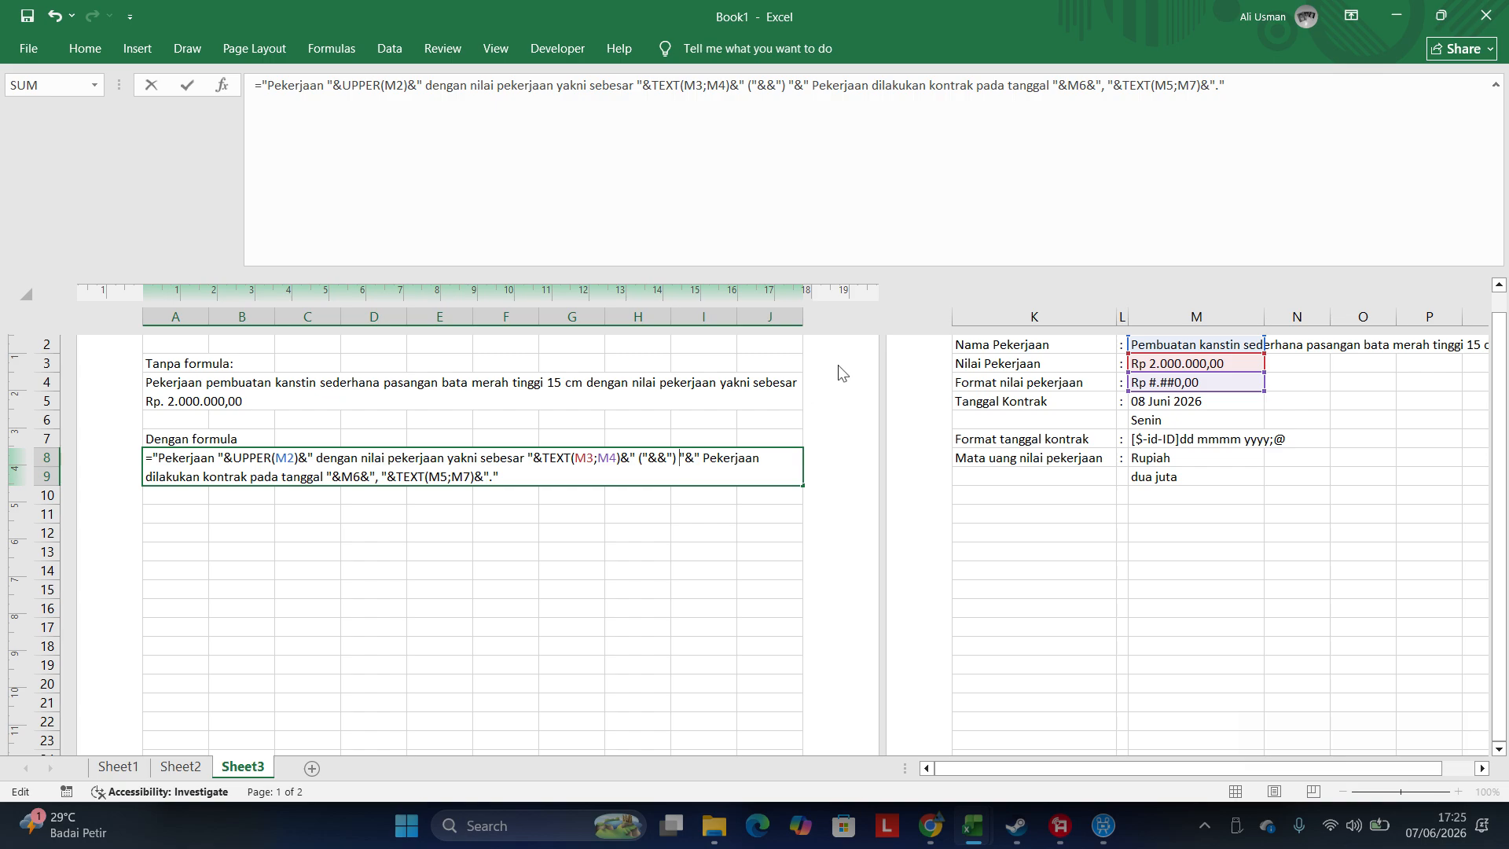
pyautogui.press('BackSpace')
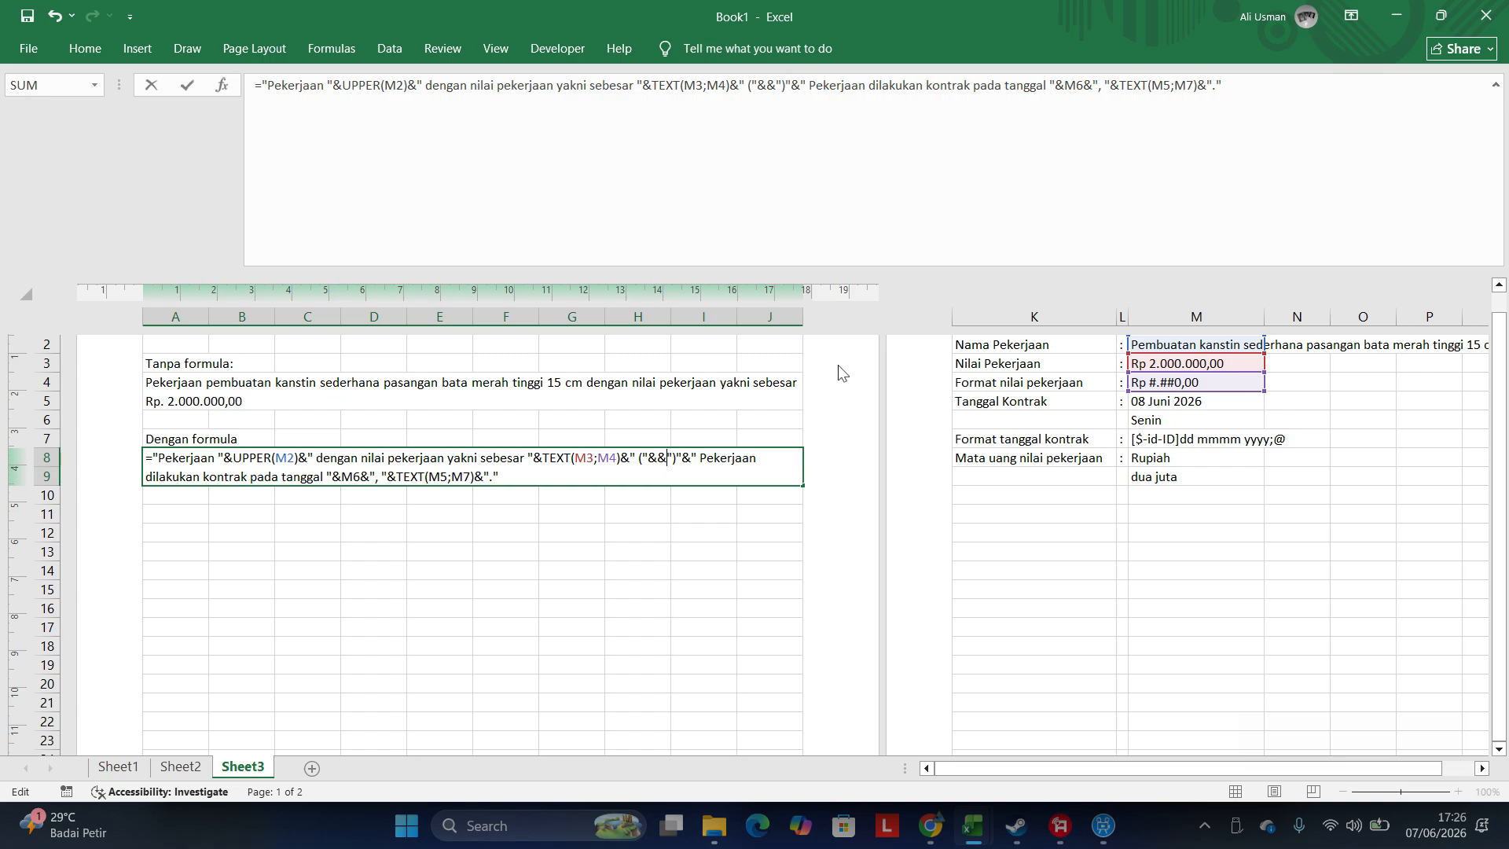
pyautogui.press('BackSpace')
pyautogui.press('BackSpace')
pyautogui.press('BackSpace')
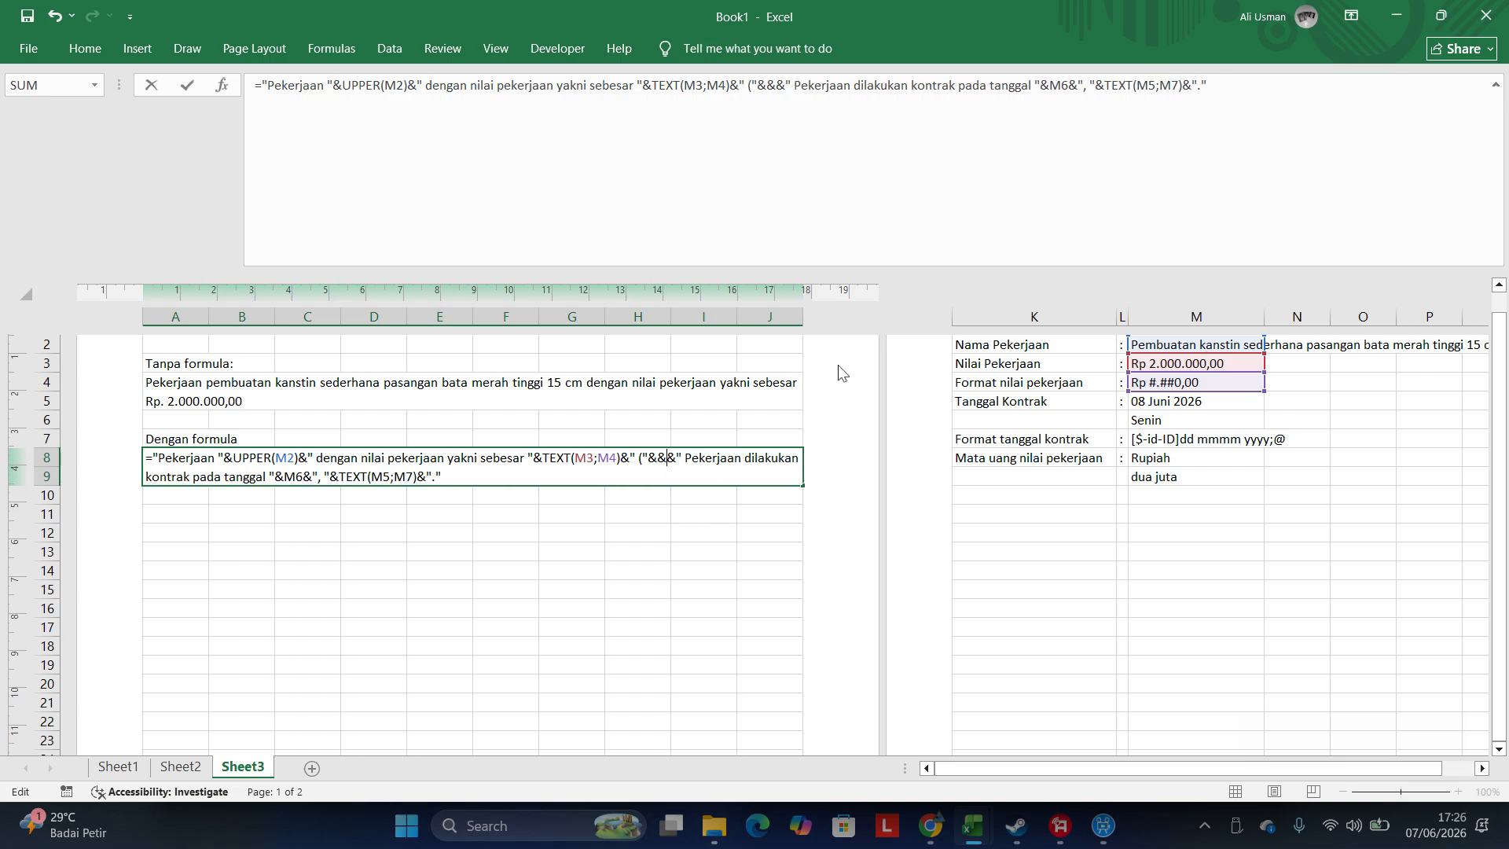
pyautogui.write(')')
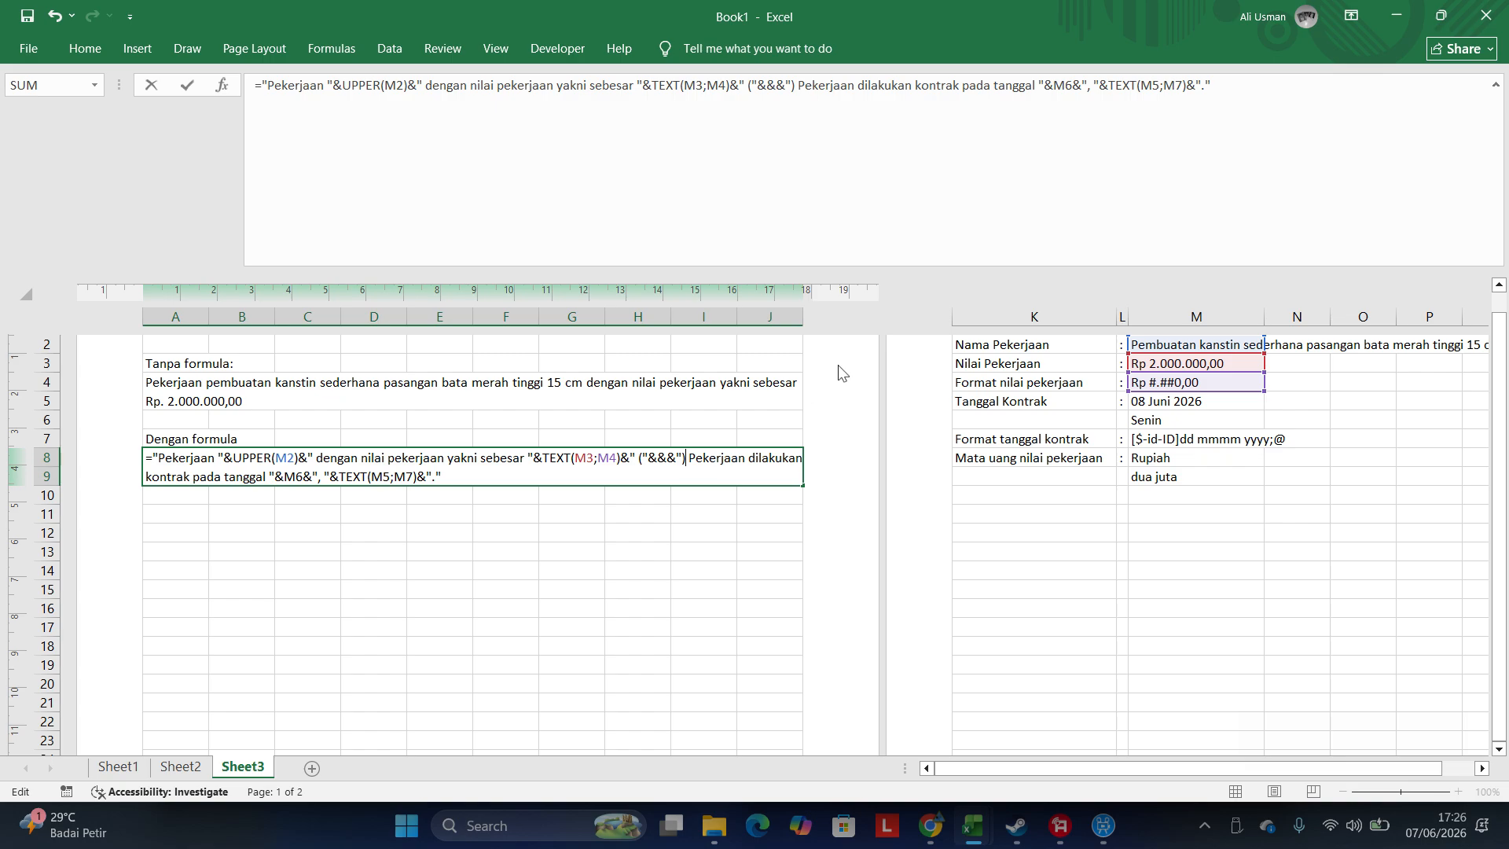
pyautogui.press('BackSpace')
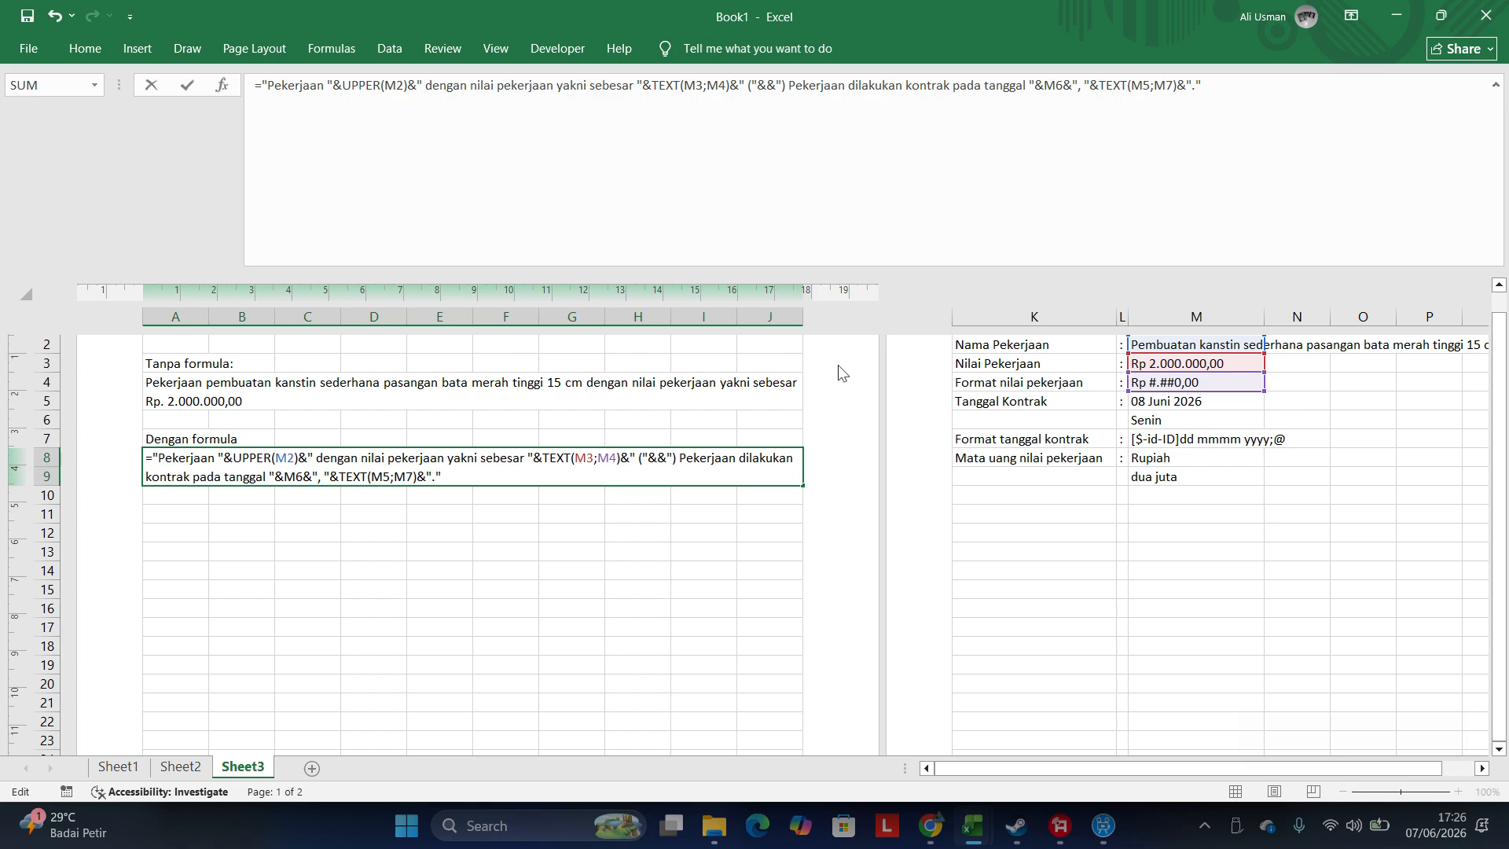
# - Insert upper(M9) between the parenthesis texts in the A8 formula to show the amount in words in capitals
pyautogui.write('upper')
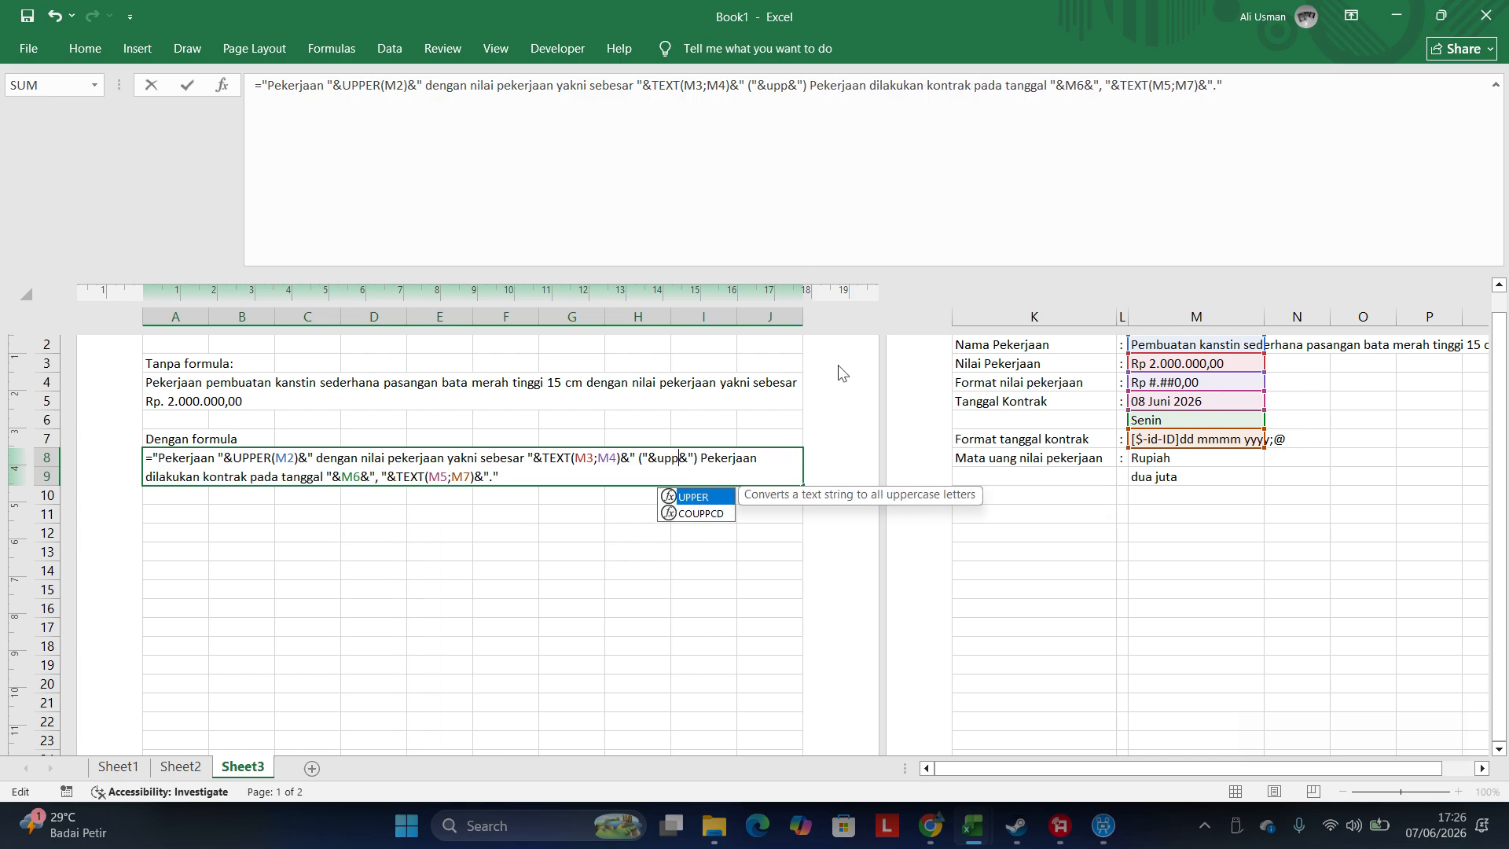
pyautogui.write('()')
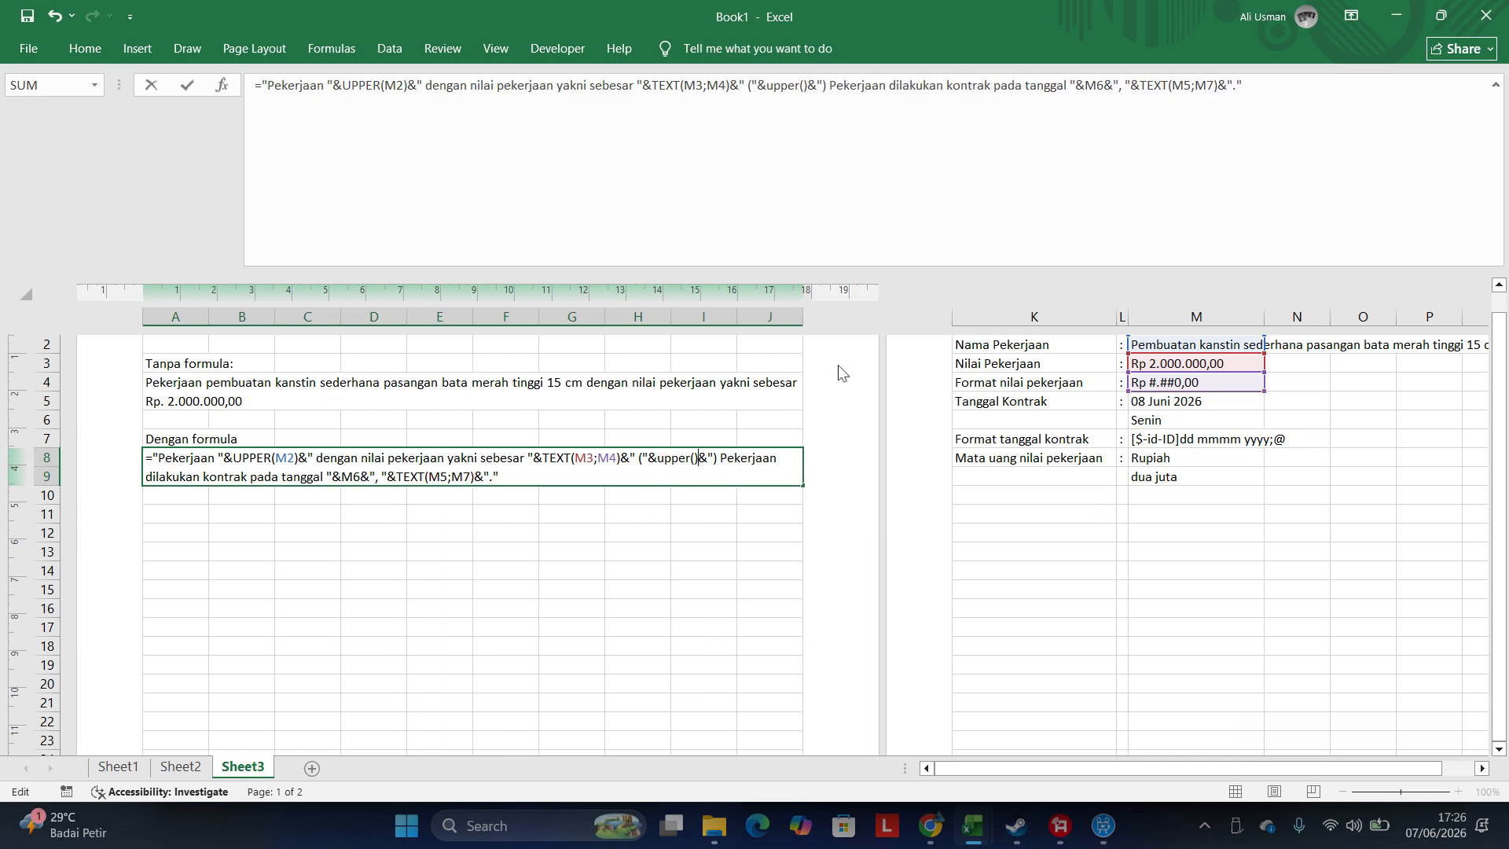
pyautogui.click(692, 458)
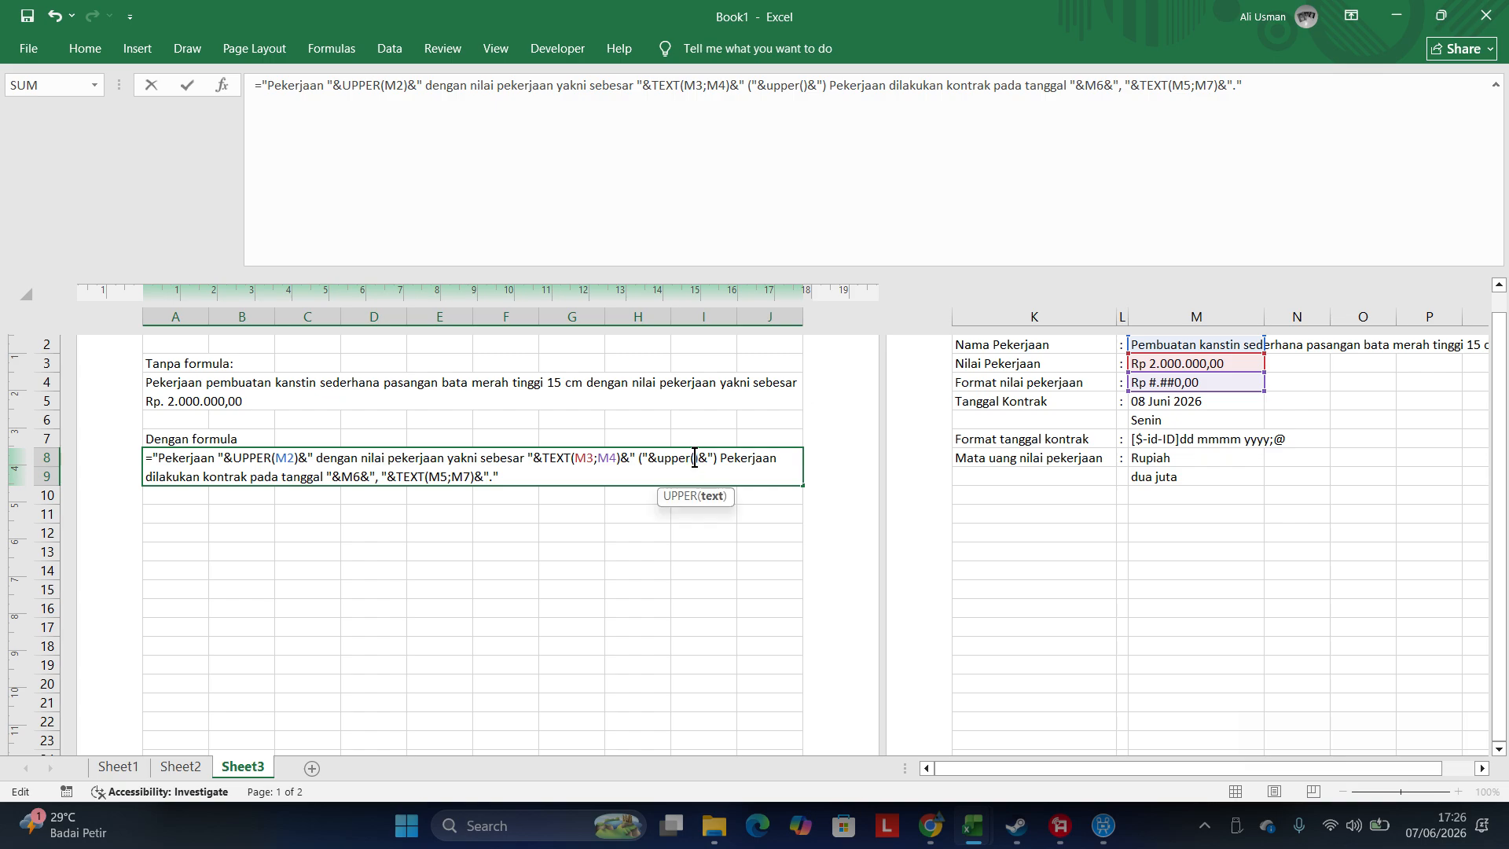
pyautogui.click(1169, 478)
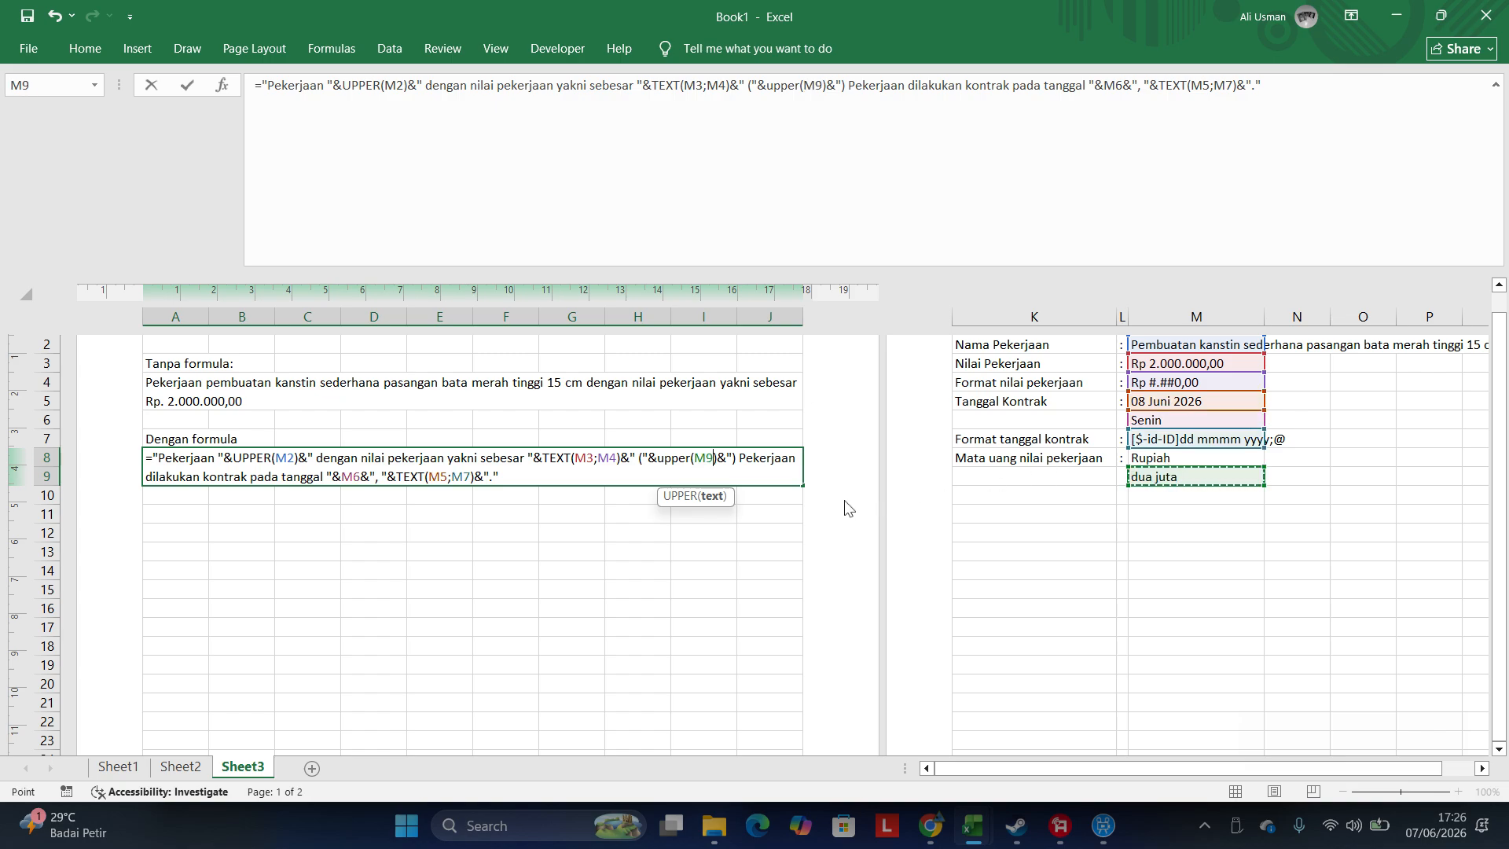
pyautogui.click(718, 459)
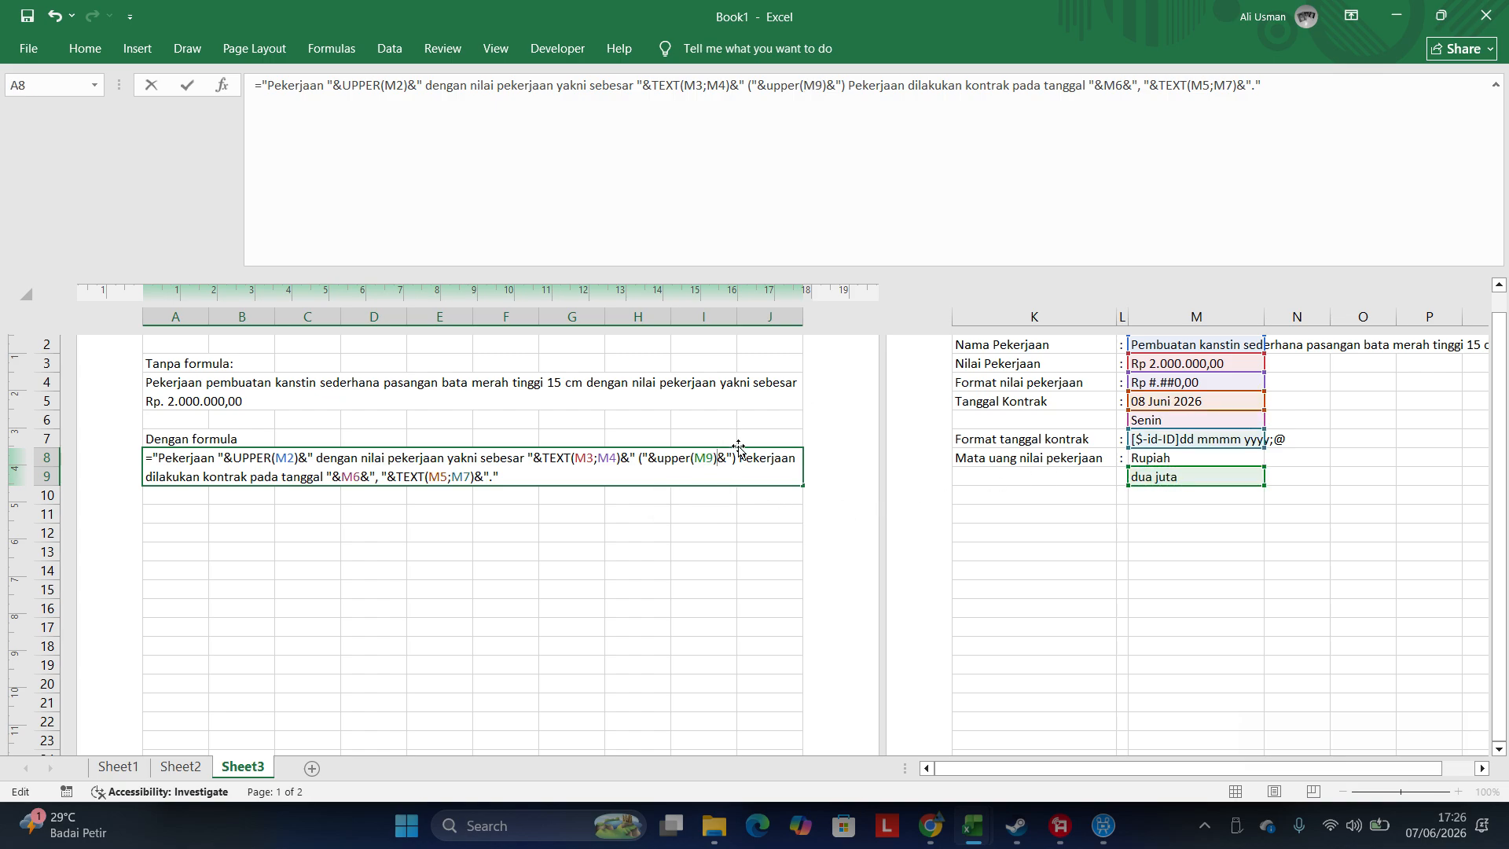
# - Append &" "&upper(M8) after upper(M9) in the A8 formula, confirm it, and reselect the cell
pyautogui.write('&')
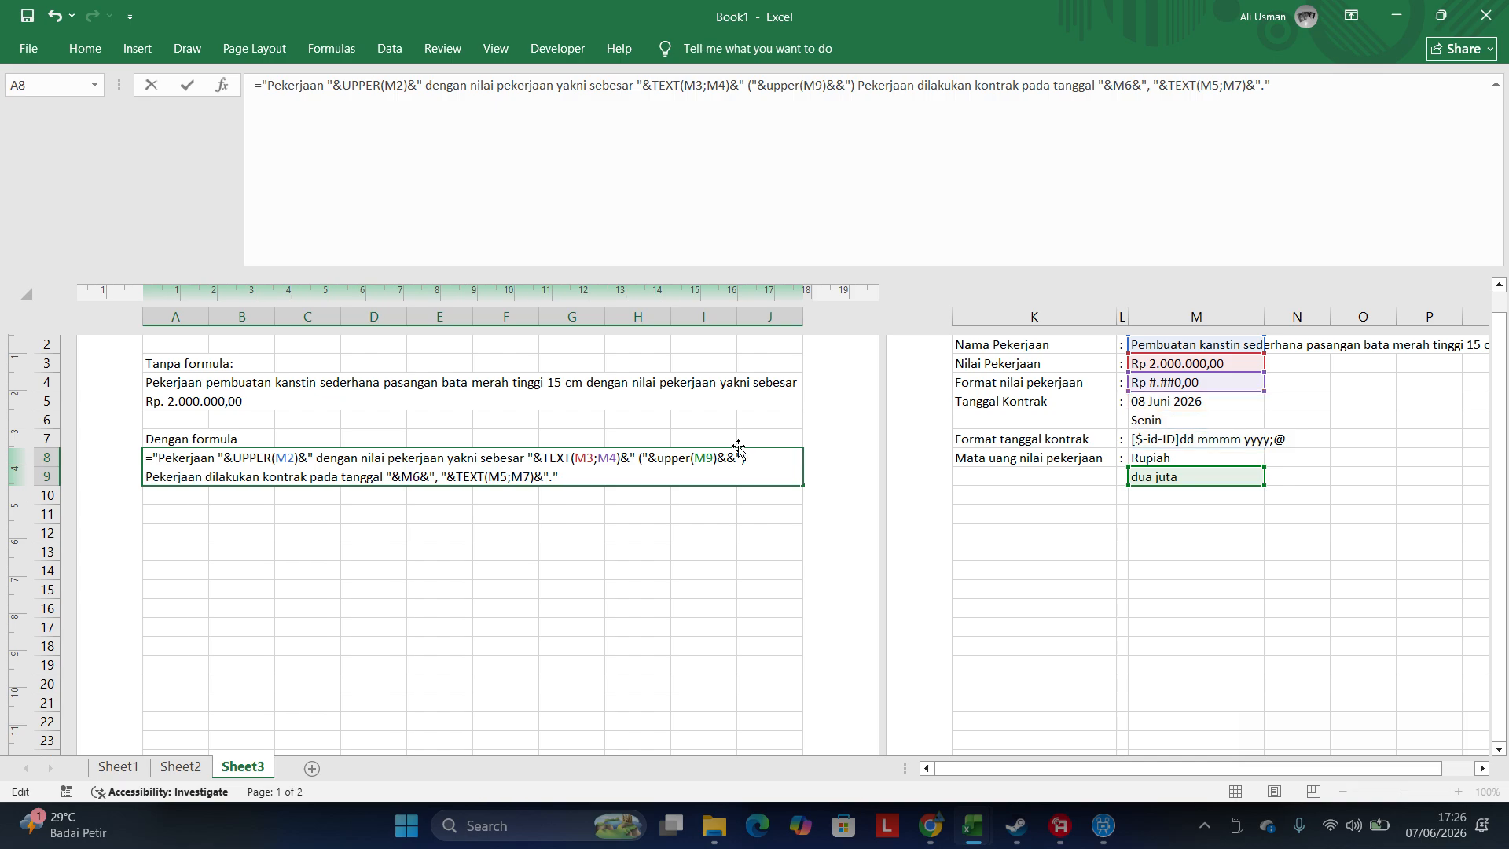
pyautogui.write('" "')
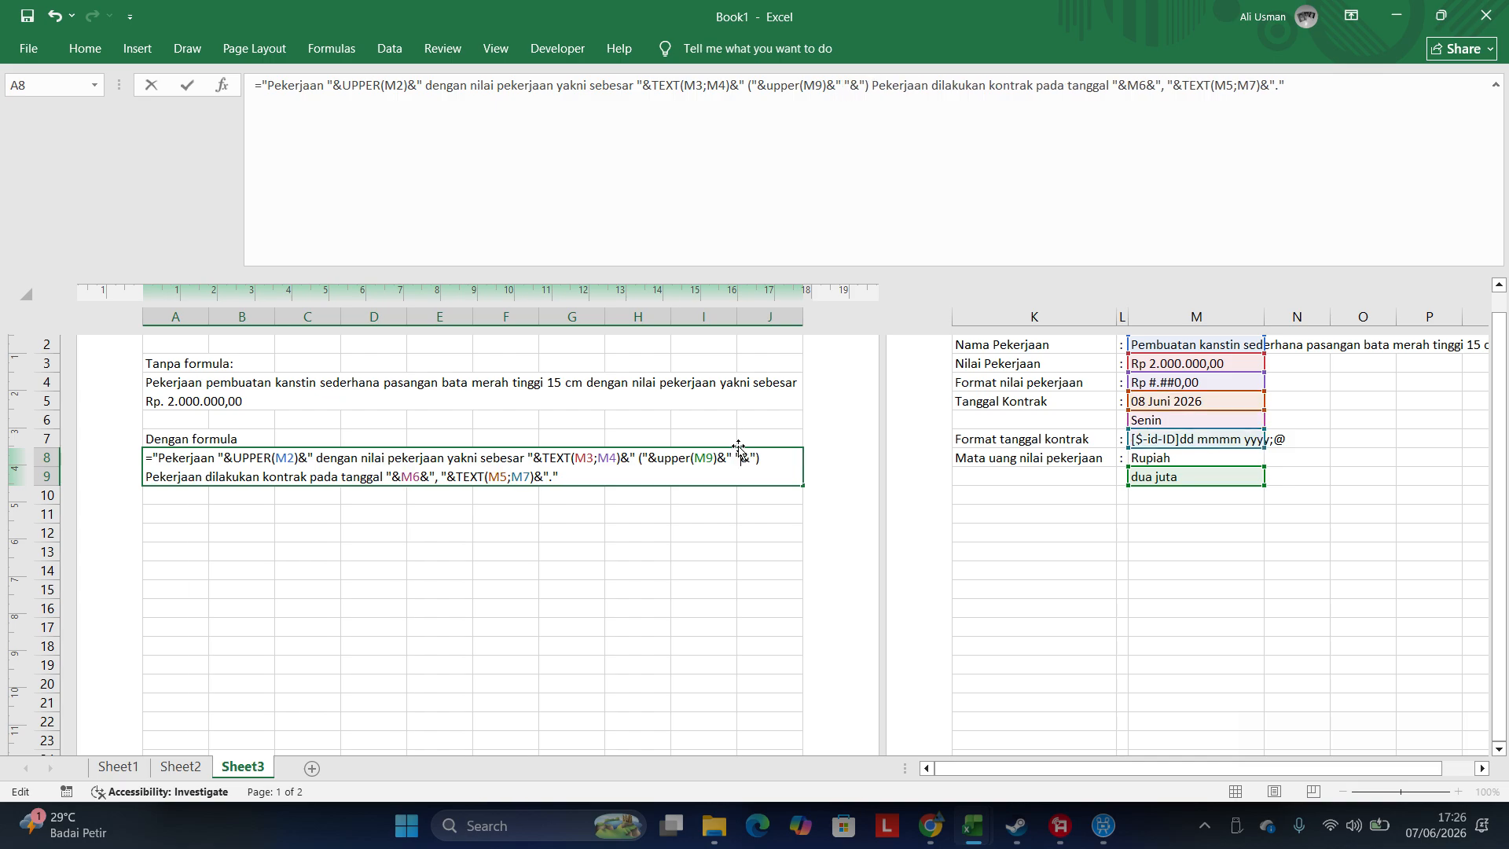
pyautogui.write('&')
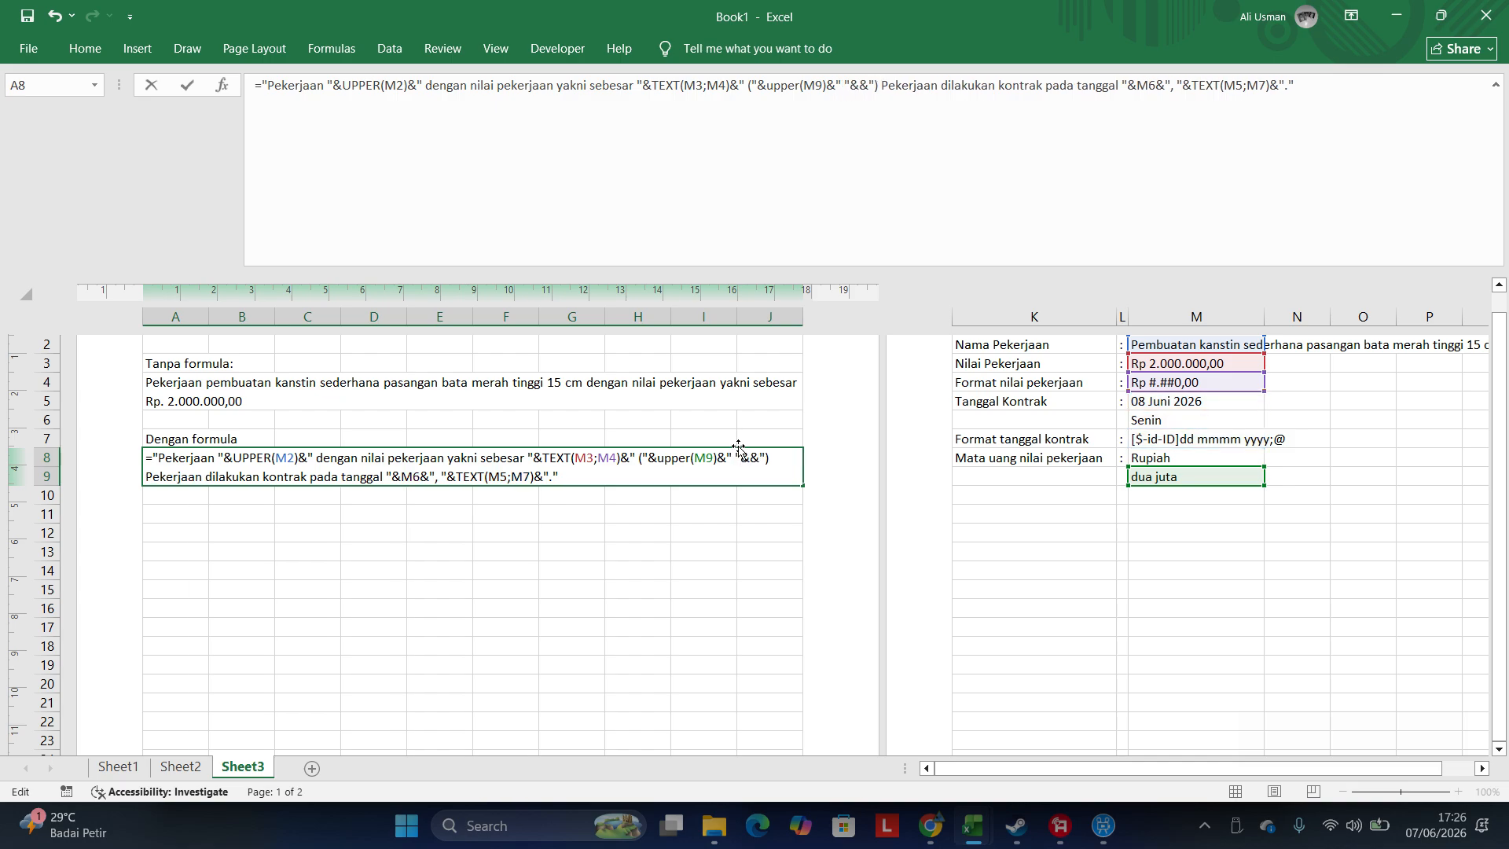
pyautogui.write('upper(')
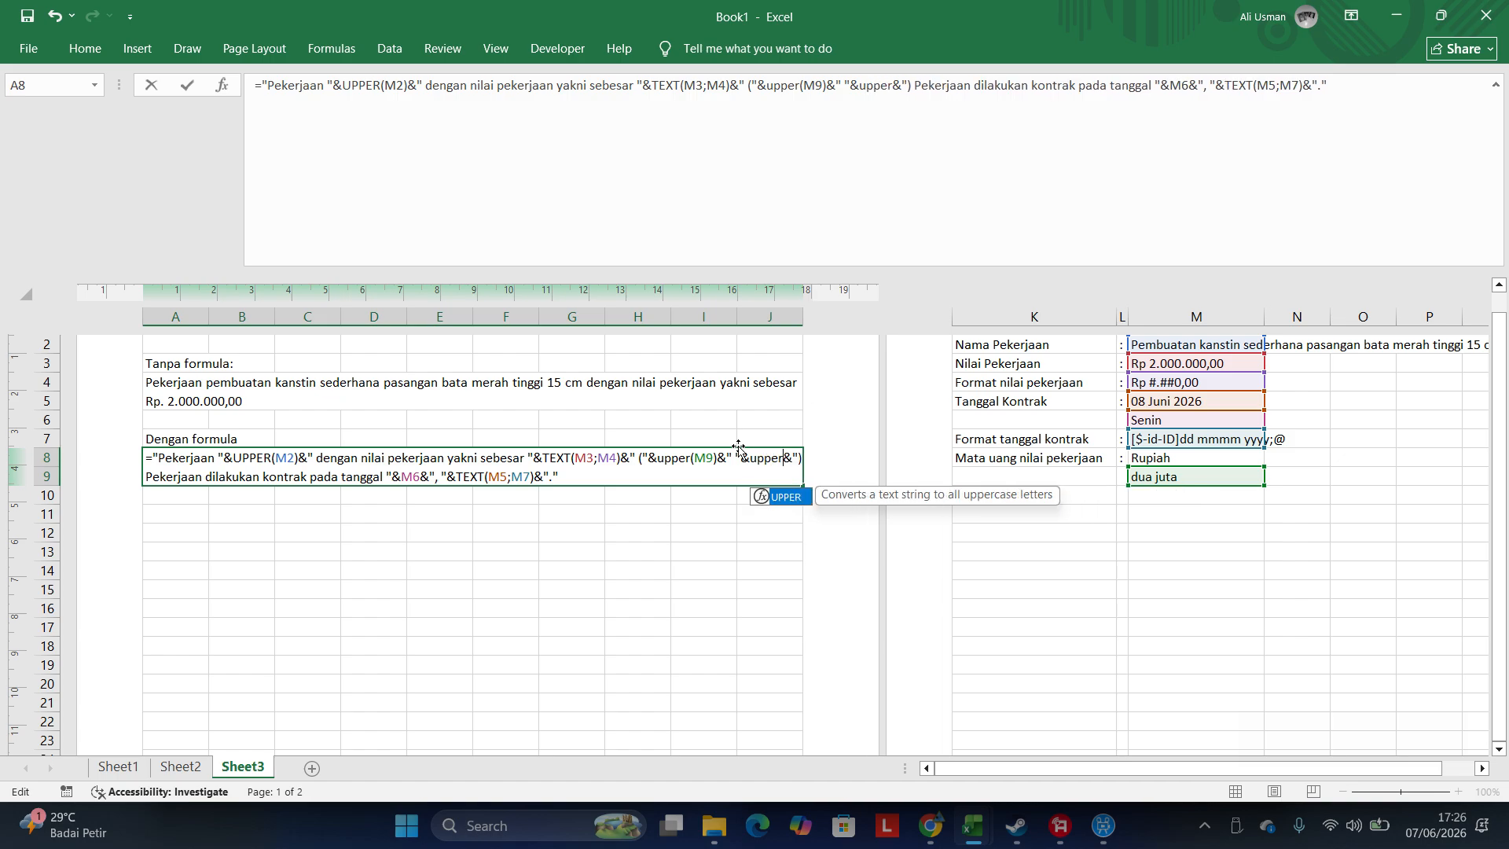
pyautogui.write(')')
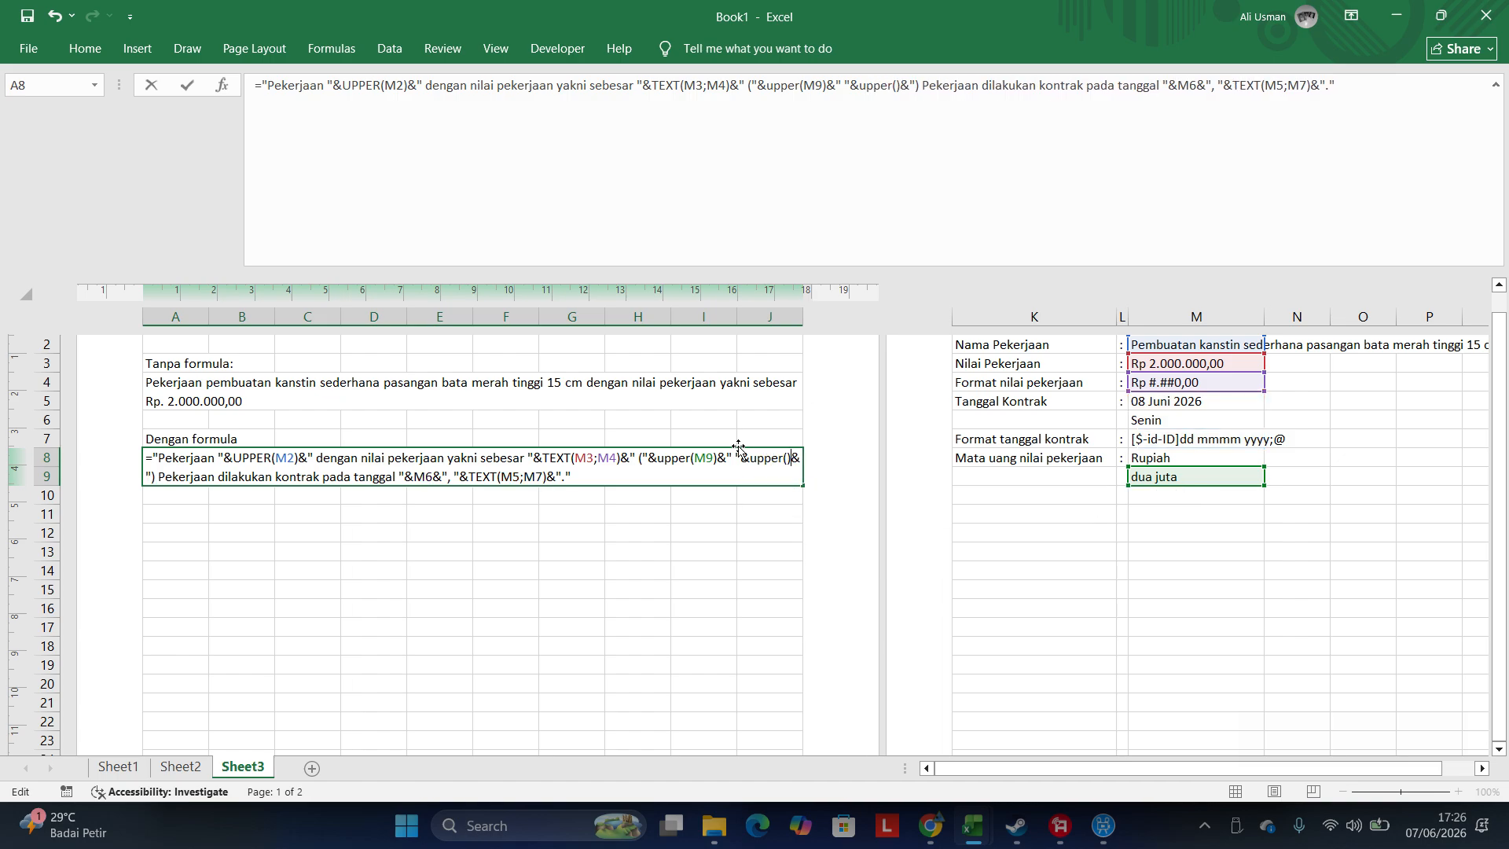
pyautogui.click(786, 460)
pyautogui.click(1136, 458)
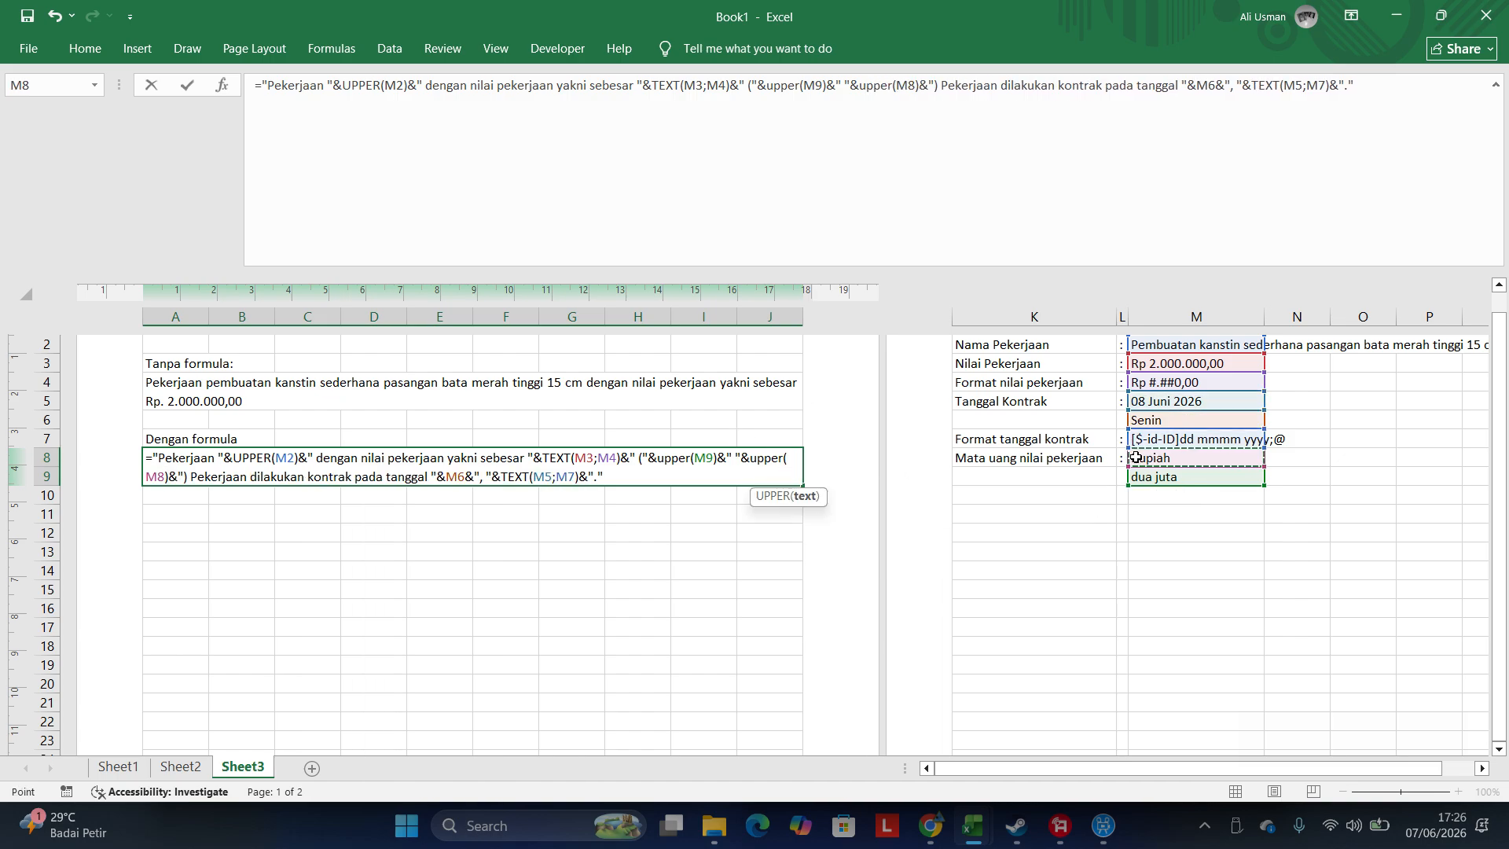
pyautogui.press('Return')
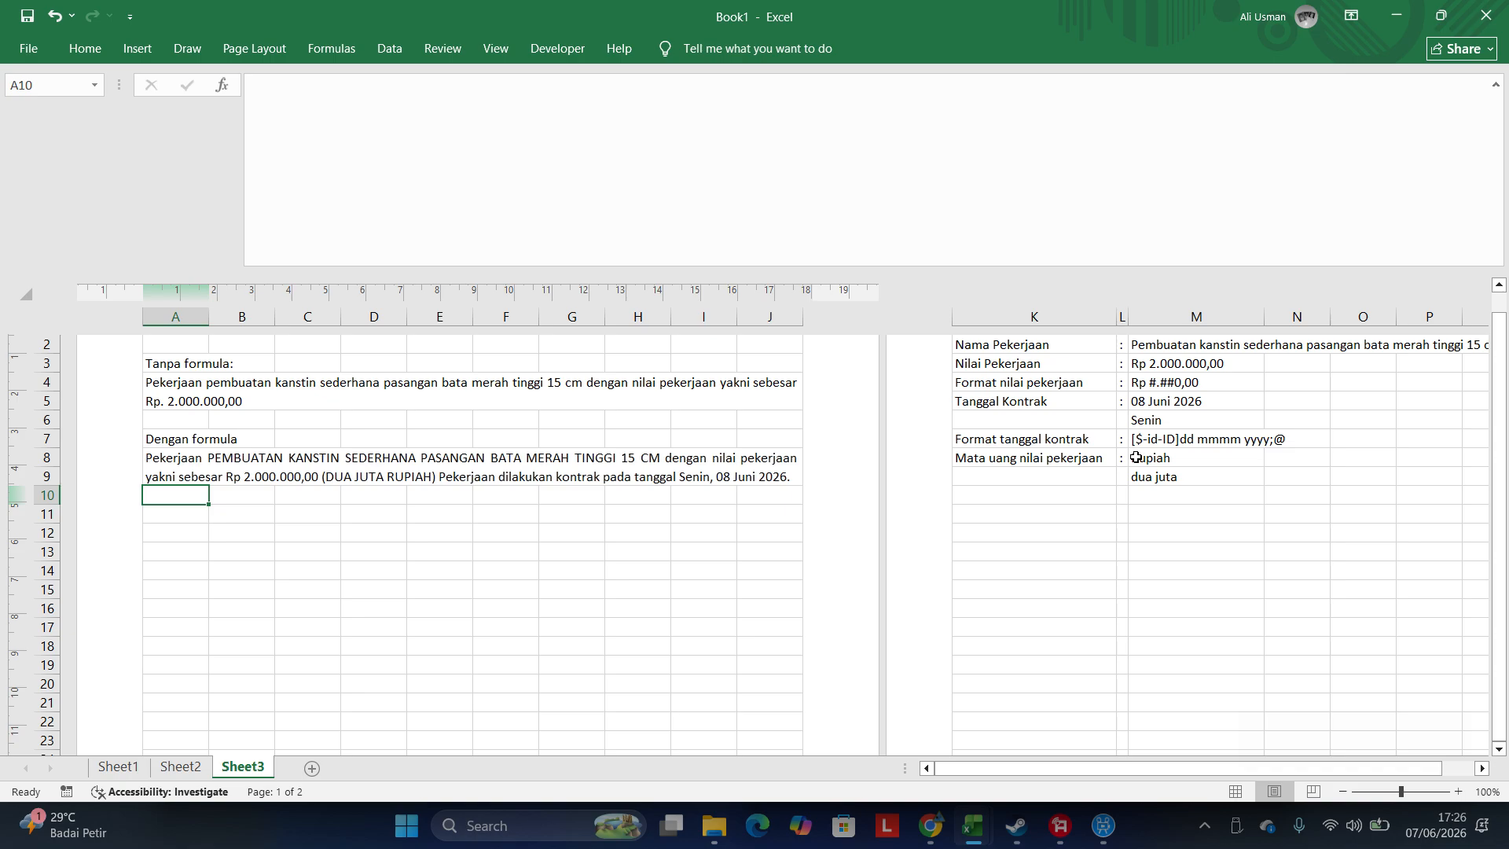
pyautogui.press('Up')
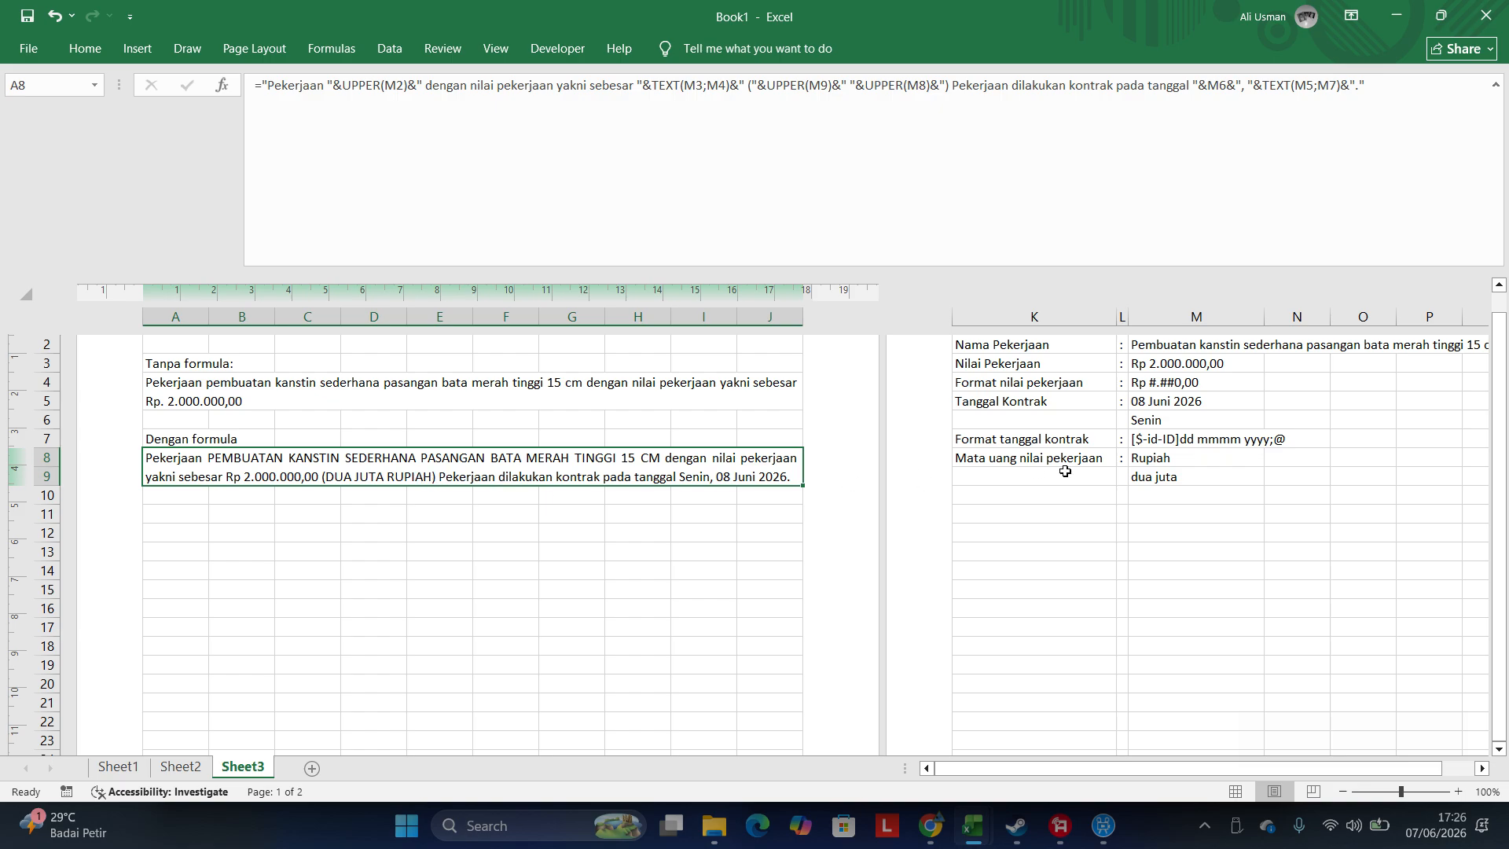
# - Change the contract value in cell M3 to 2000000,21
pyautogui.click(1228, 360)
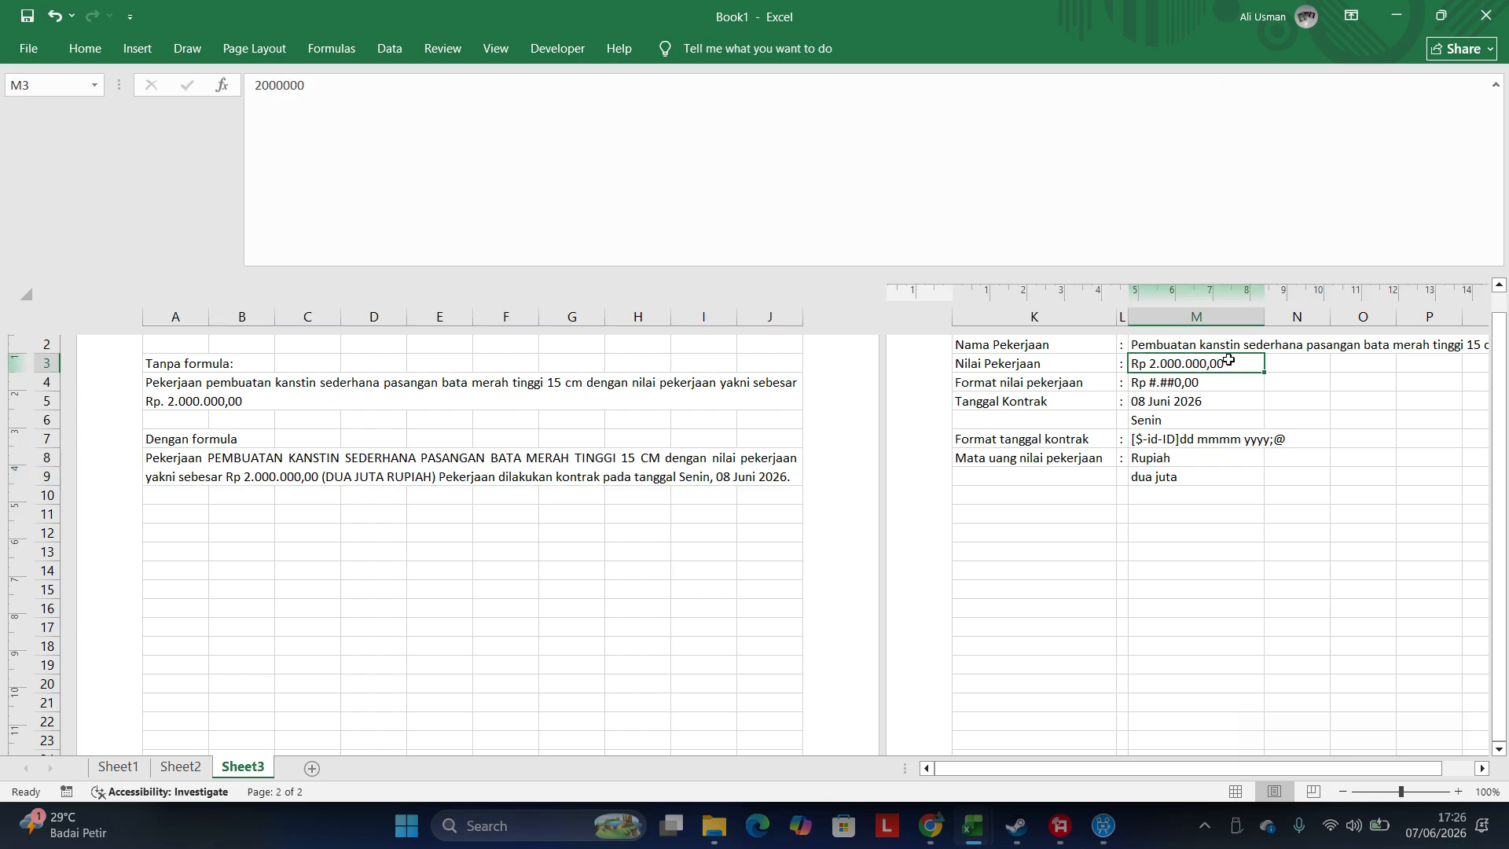
pyautogui.doubleClick(1229, 360)
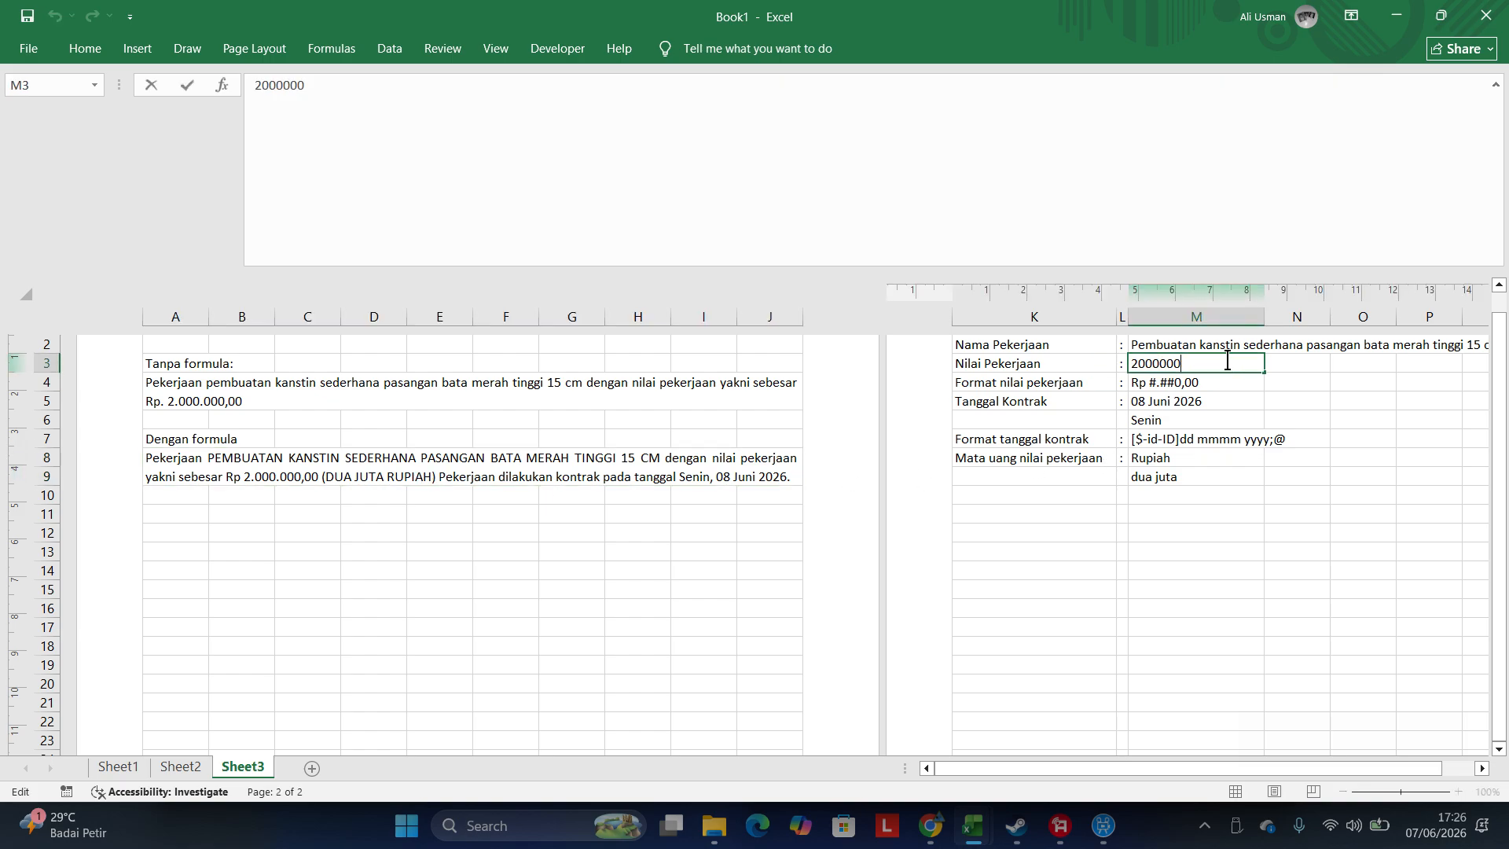
pyautogui.write(',21')
pyautogui.press('Return')
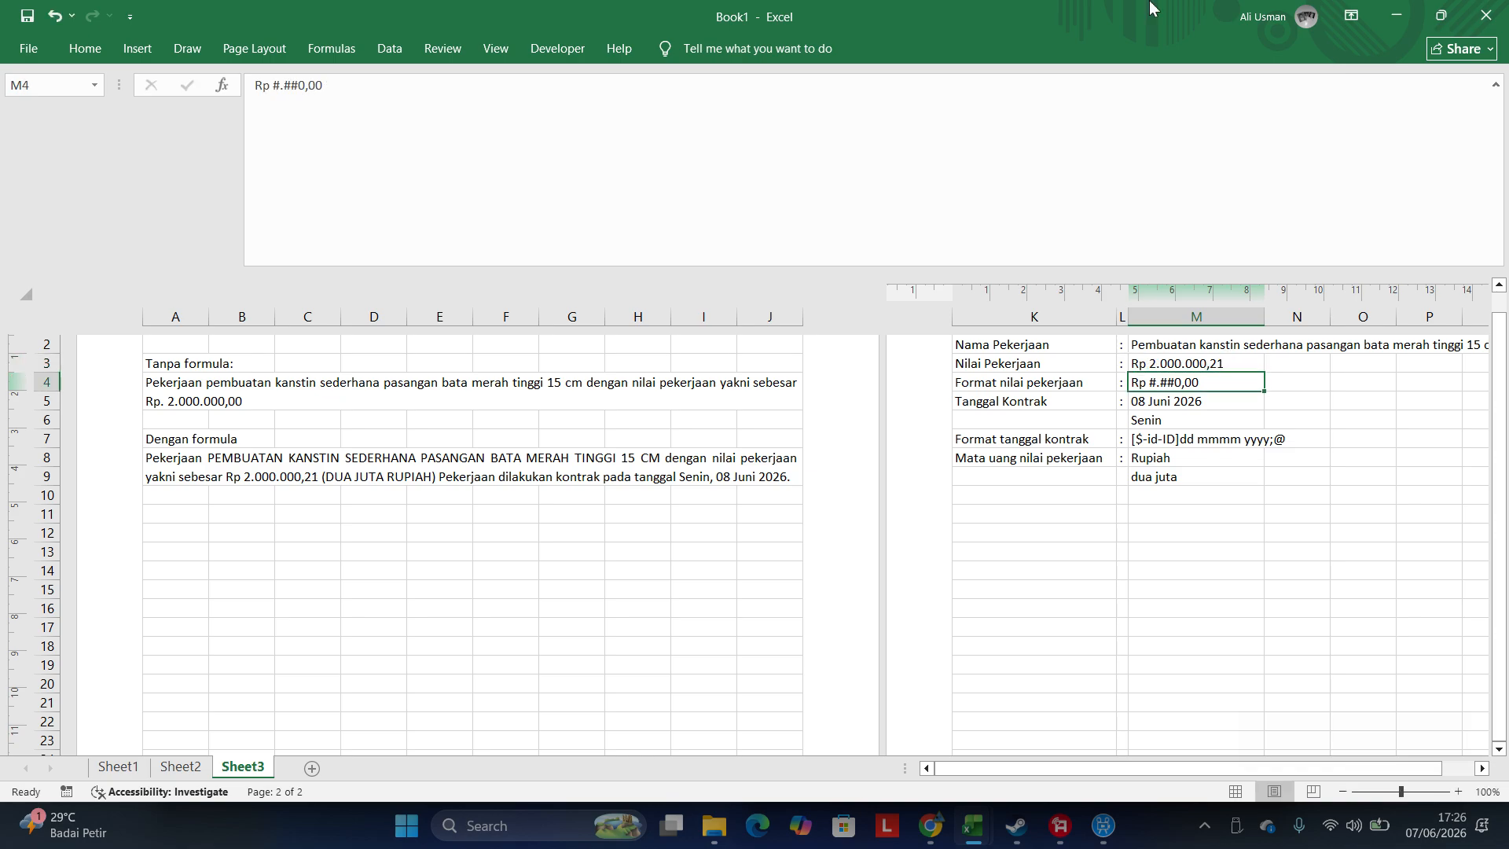
# - Inspect the terbilang formula in cell M9, close it without changes, and shrink the formula bar to a single line
pyautogui.click(1217, 474)
pyautogui.doubleClick(1217, 474)
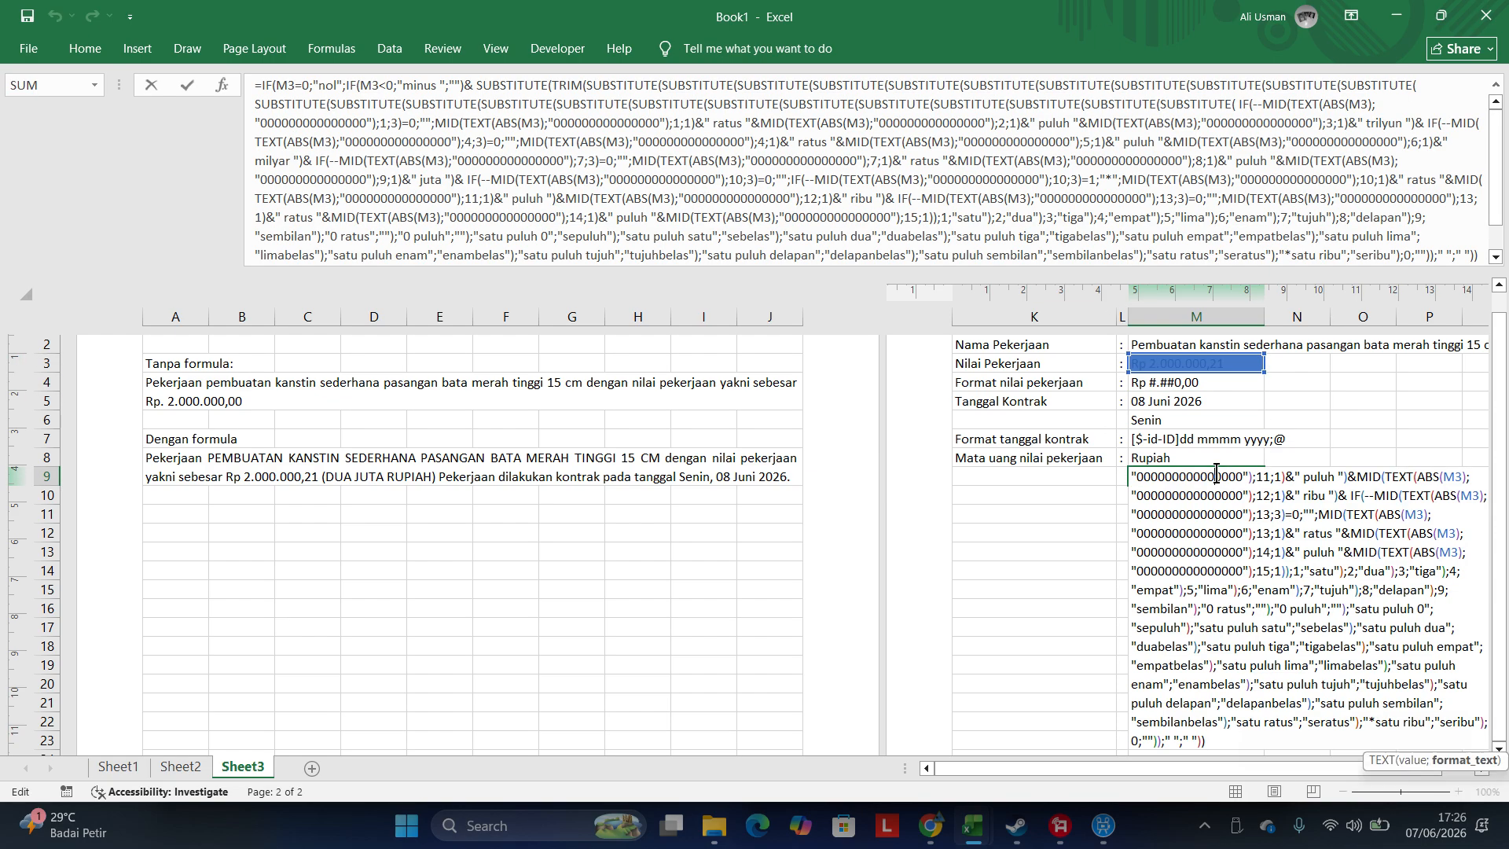
pyautogui.press('Return')
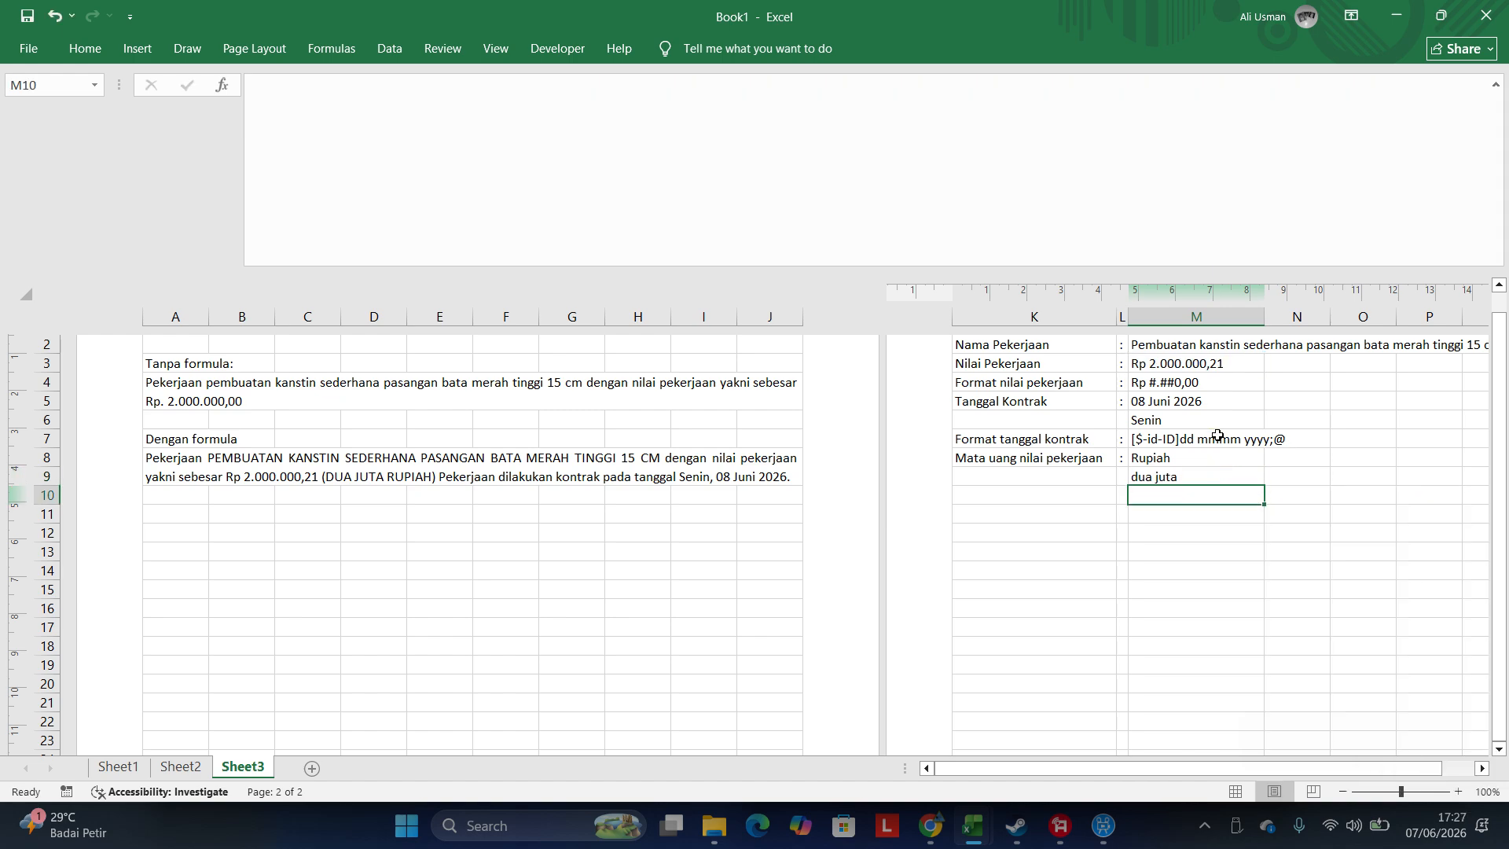
pyautogui.moveTo(1224, 281); pyautogui.dragTo(1215, 96)
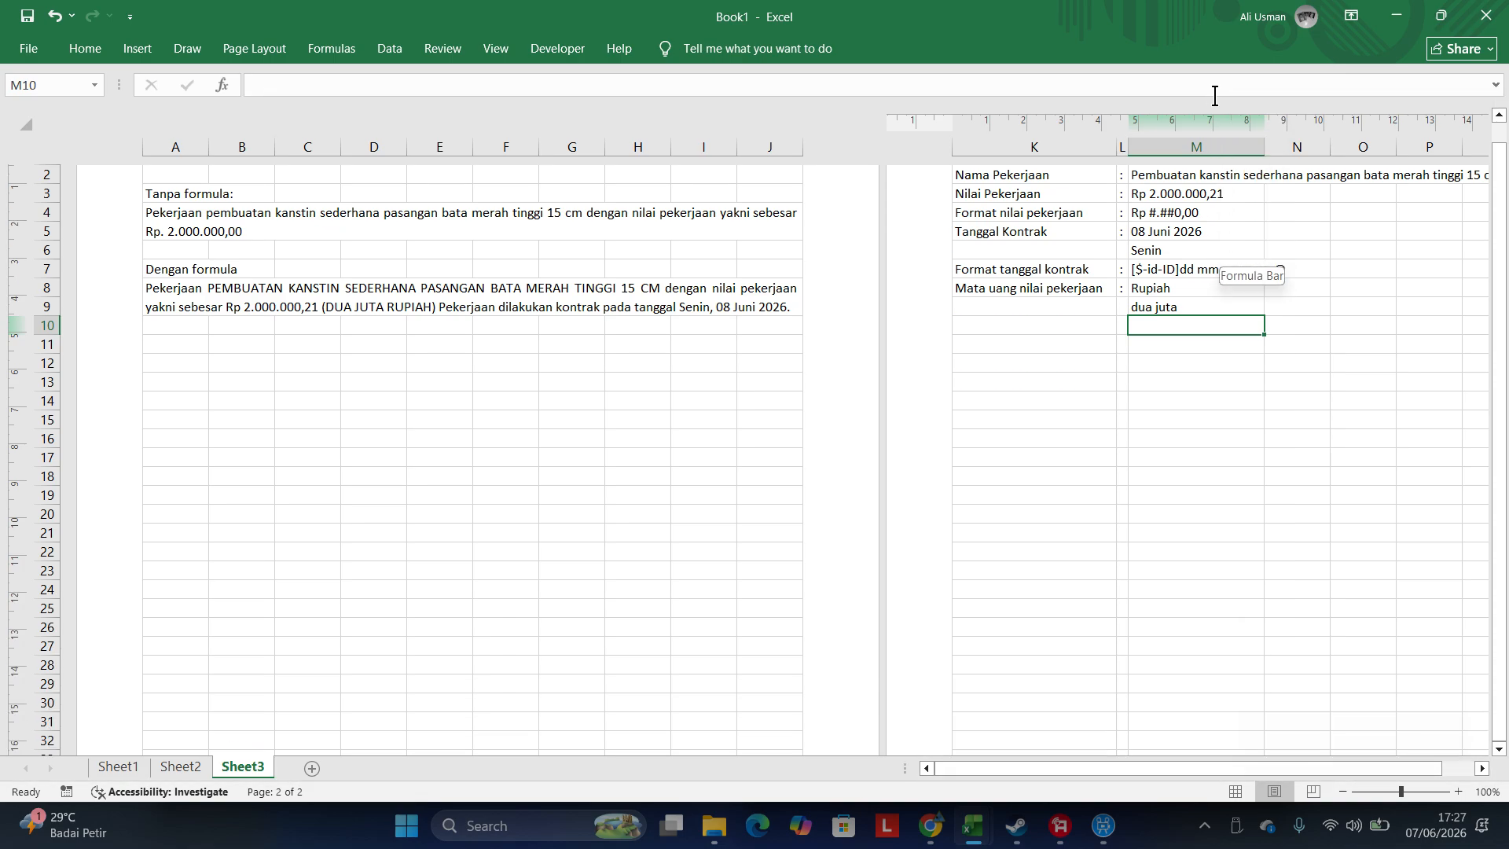
# - Check the terbilang formula in cell M9 and move it down to cell M10
pyautogui.doubleClick(1204, 306)
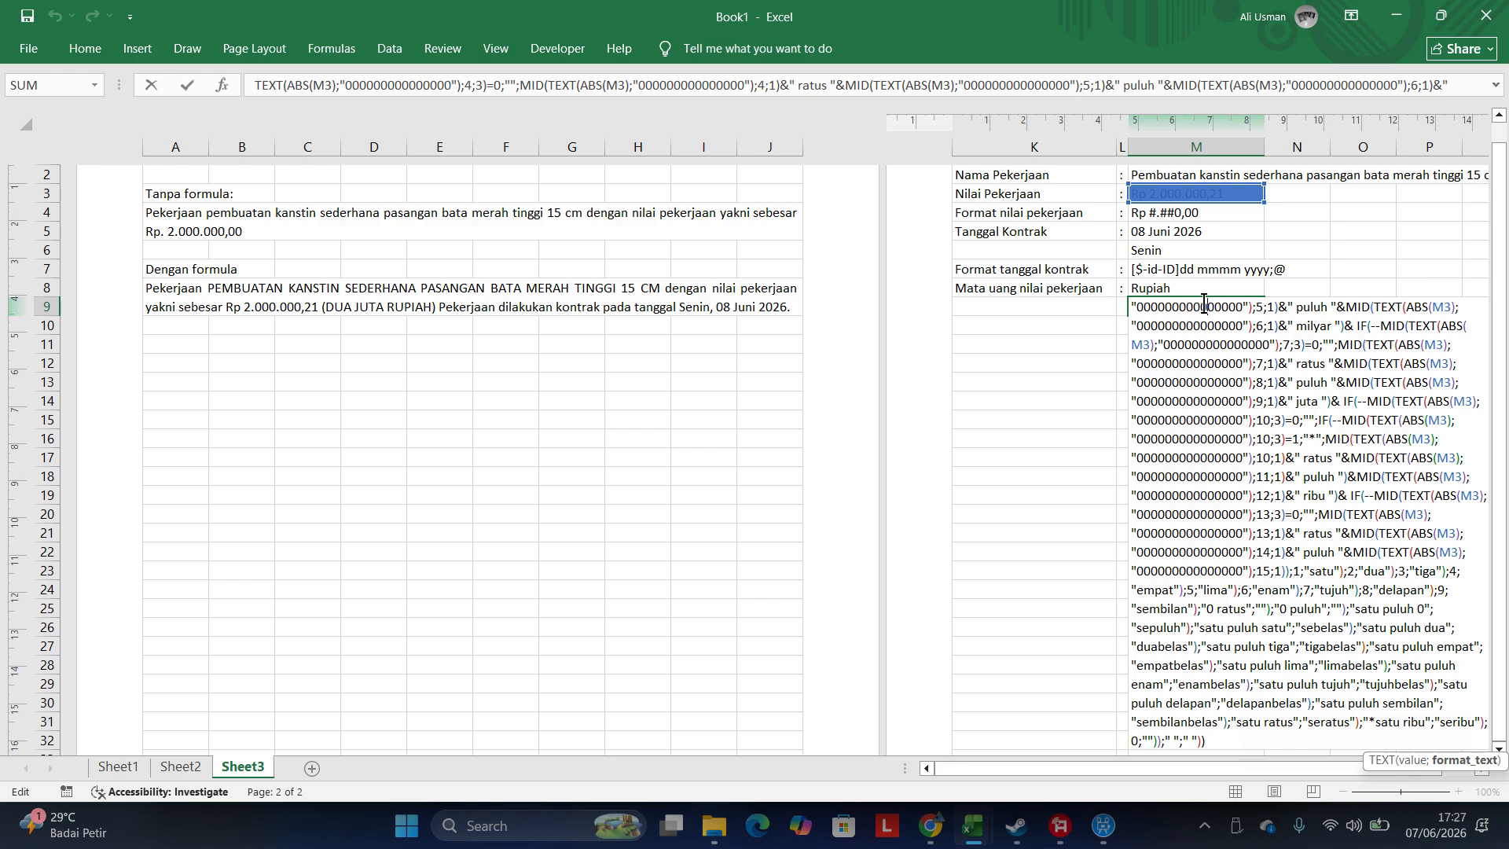
pyautogui.press('Return')
pyautogui.click(1205, 304)
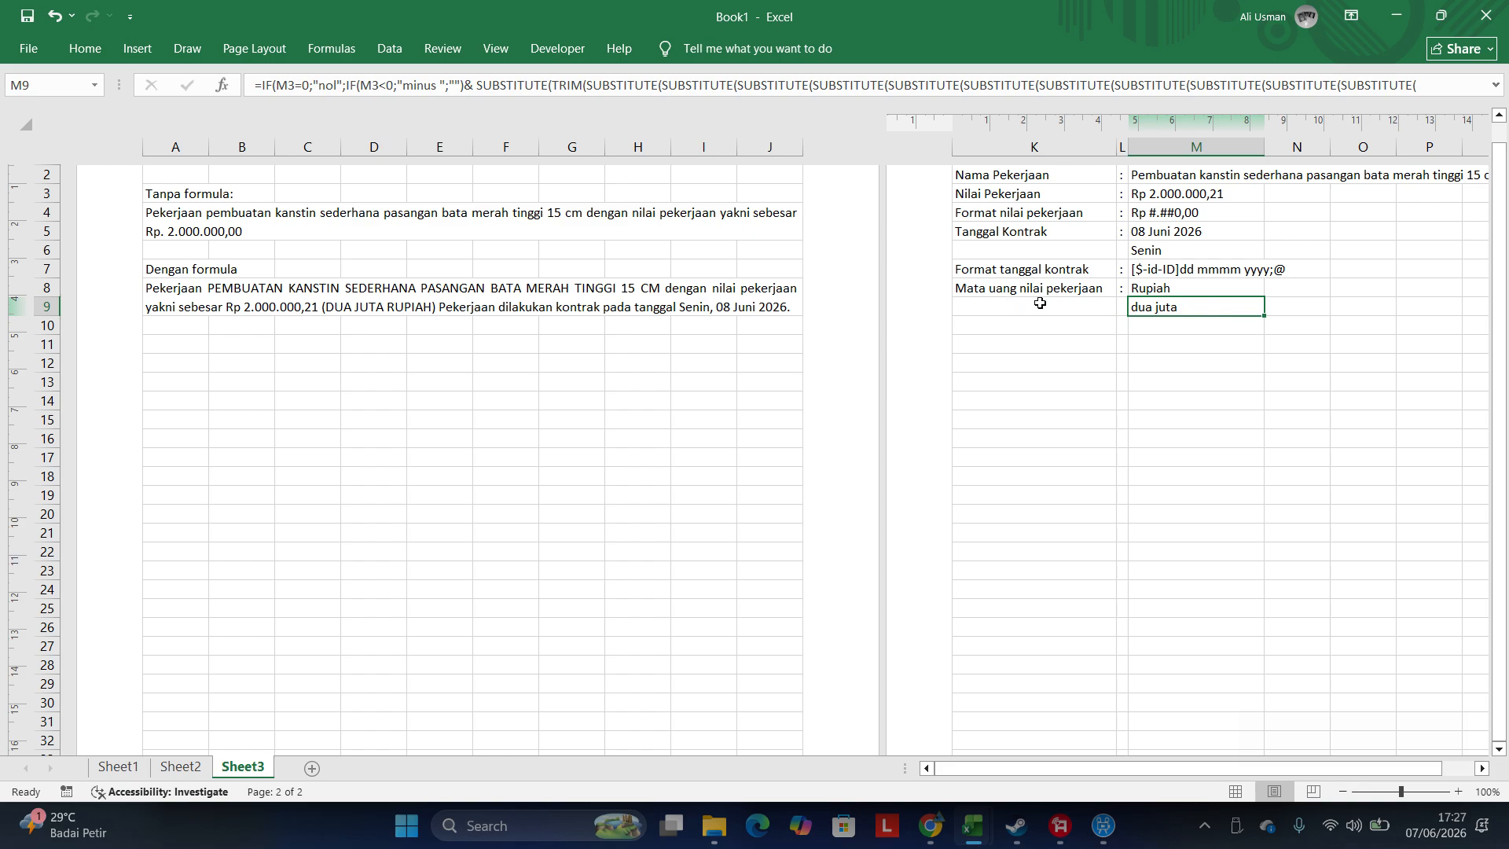
pyautogui.moveTo(1156, 306); pyautogui.dragTo(1176, 338)
pyautogui.click(1067, 250)
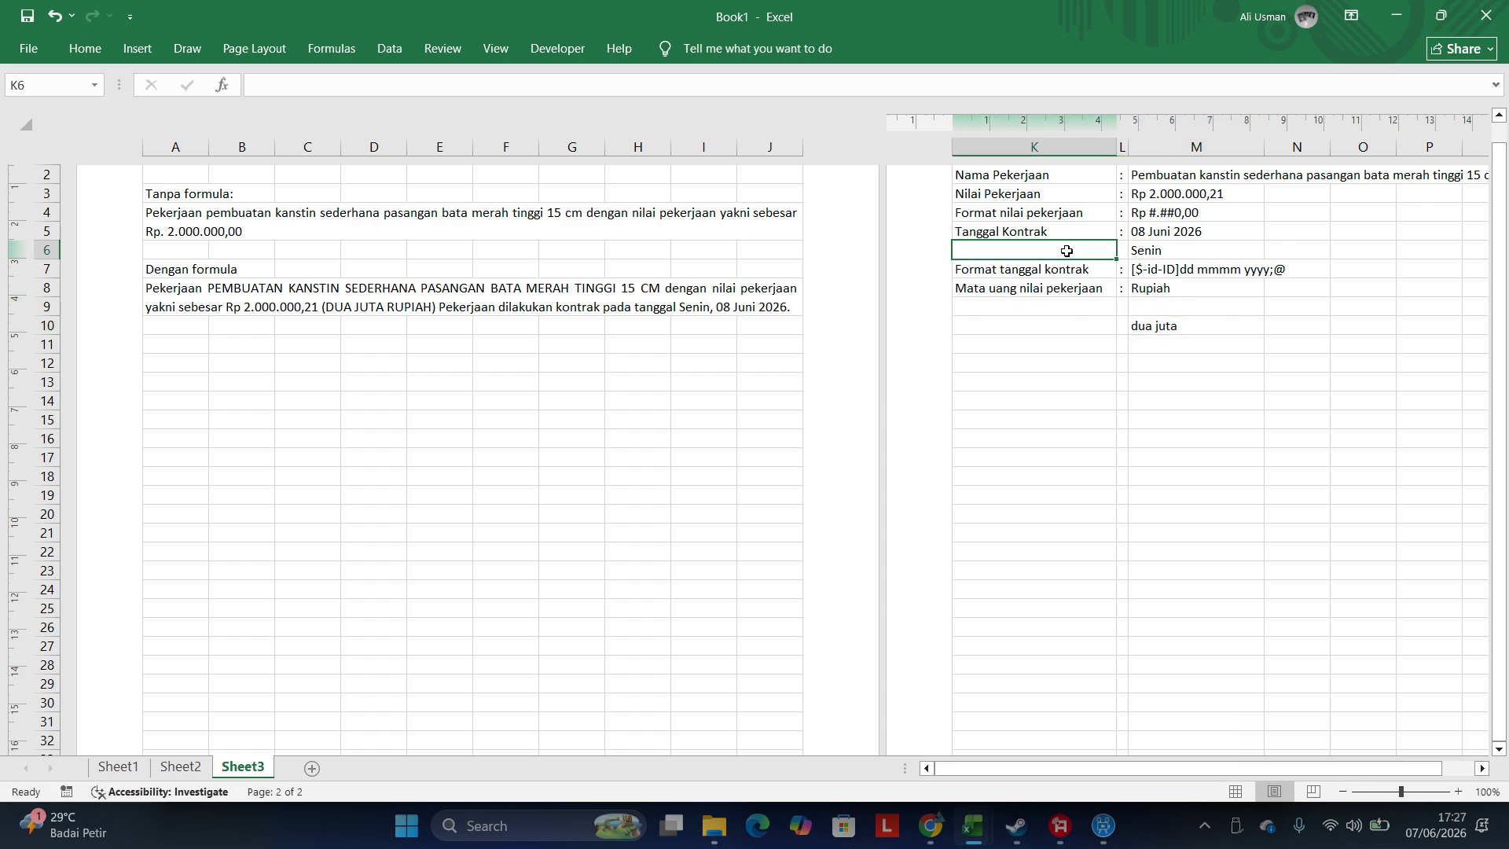
# - Move the contract date block K5:M7 down to K12:M14 and the Mata uang nilai pekerjaan row up to row 5
pyautogui.moveTo(1050, 229); pyautogui.dragTo(1184, 358)
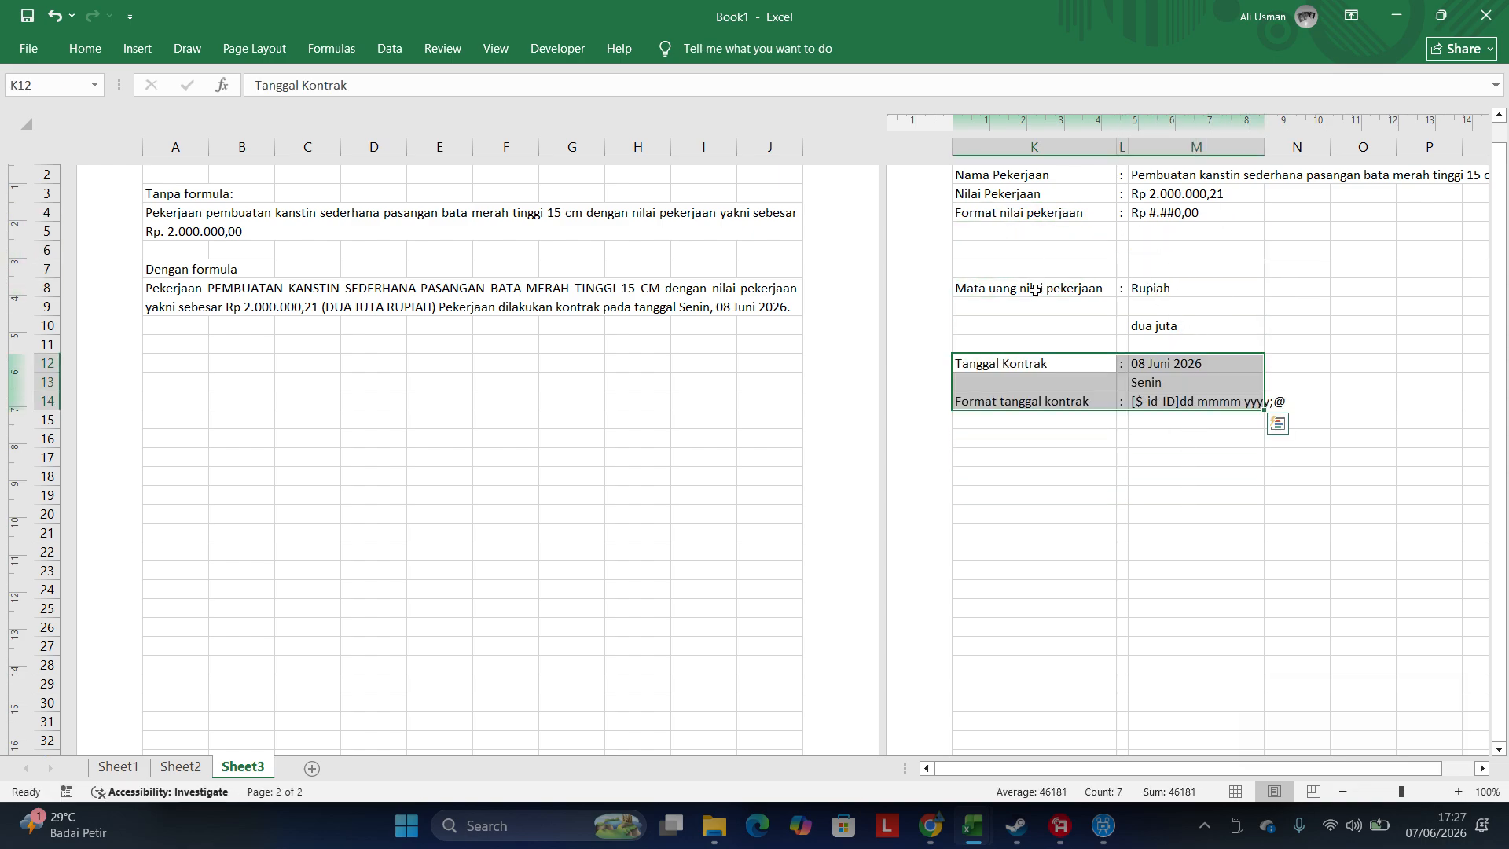
pyautogui.moveTo(1036, 289); pyautogui.dragTo(1168, 241)
# - Add the label "Koma nilai pekerjaan" in cell K6 with a colon in L6
pyautogui.click(1094, 248)
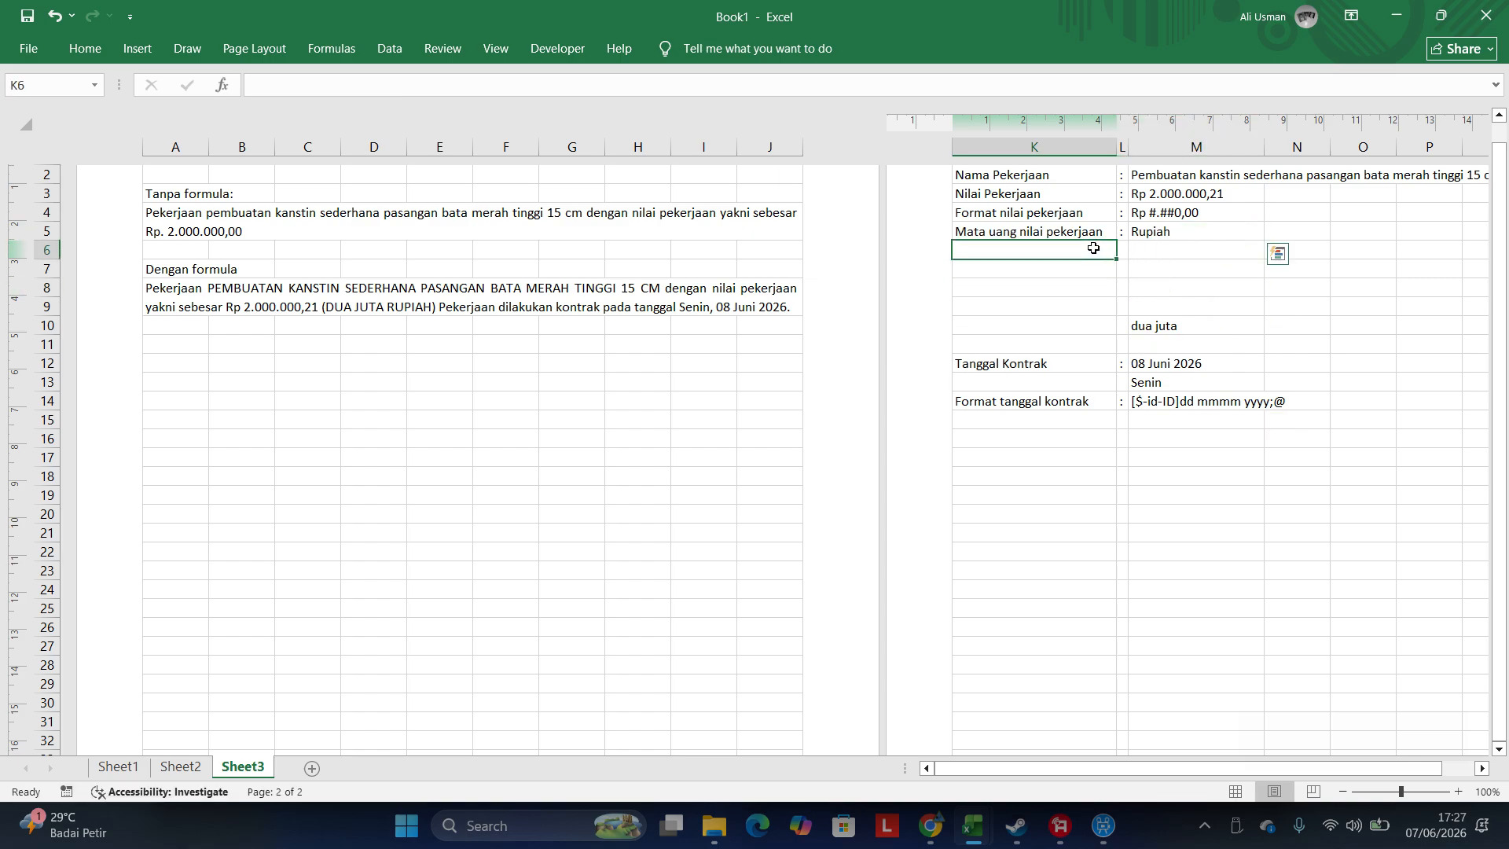
pyautogui.write('Kom')
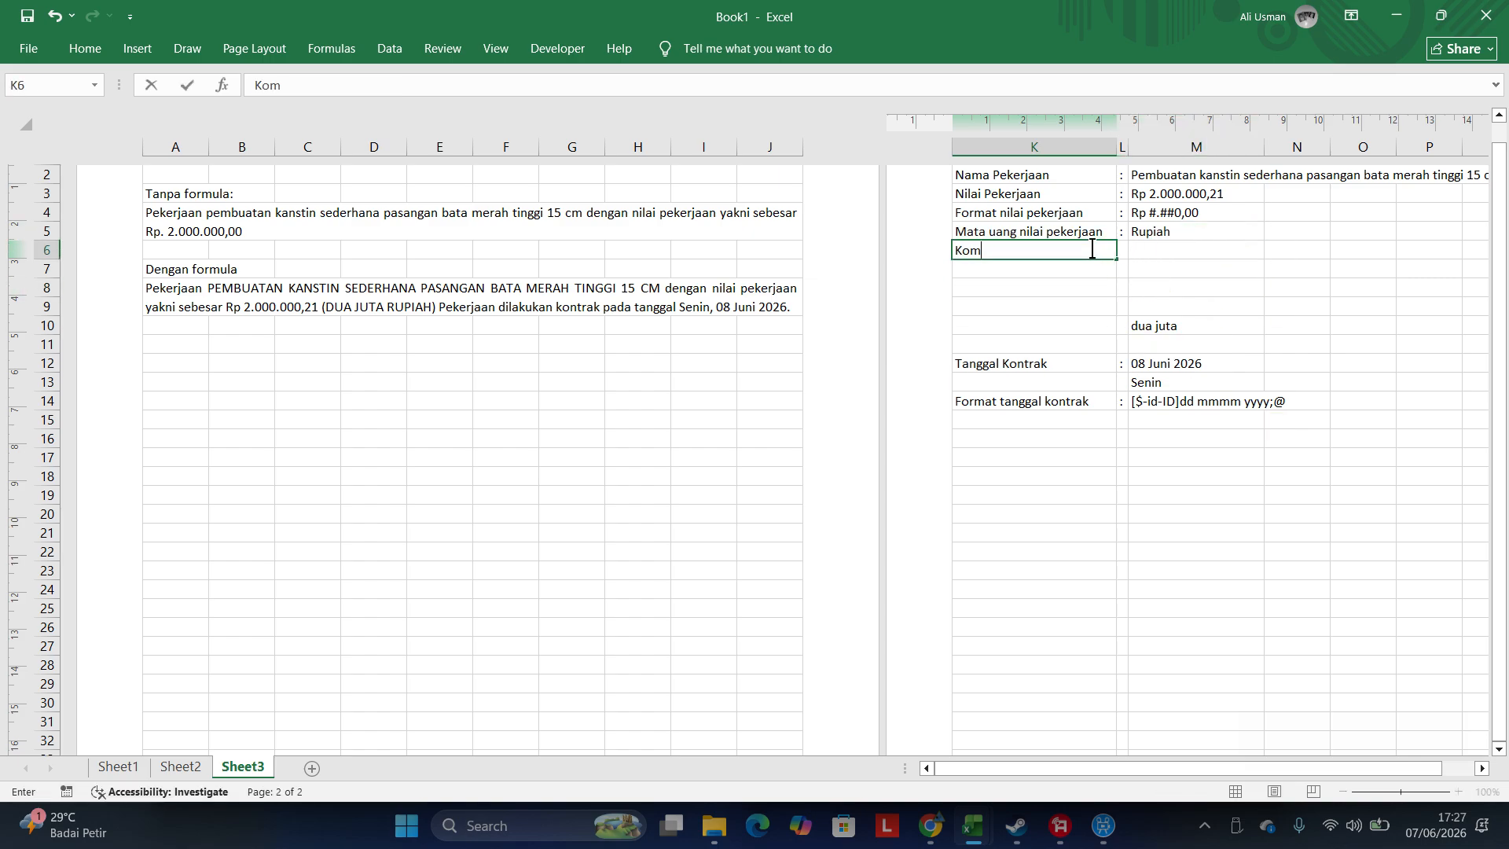
pyautogui.write('a nilai pekerjaan')
pyautogui.press('Return')
pyautogui.press('Right')
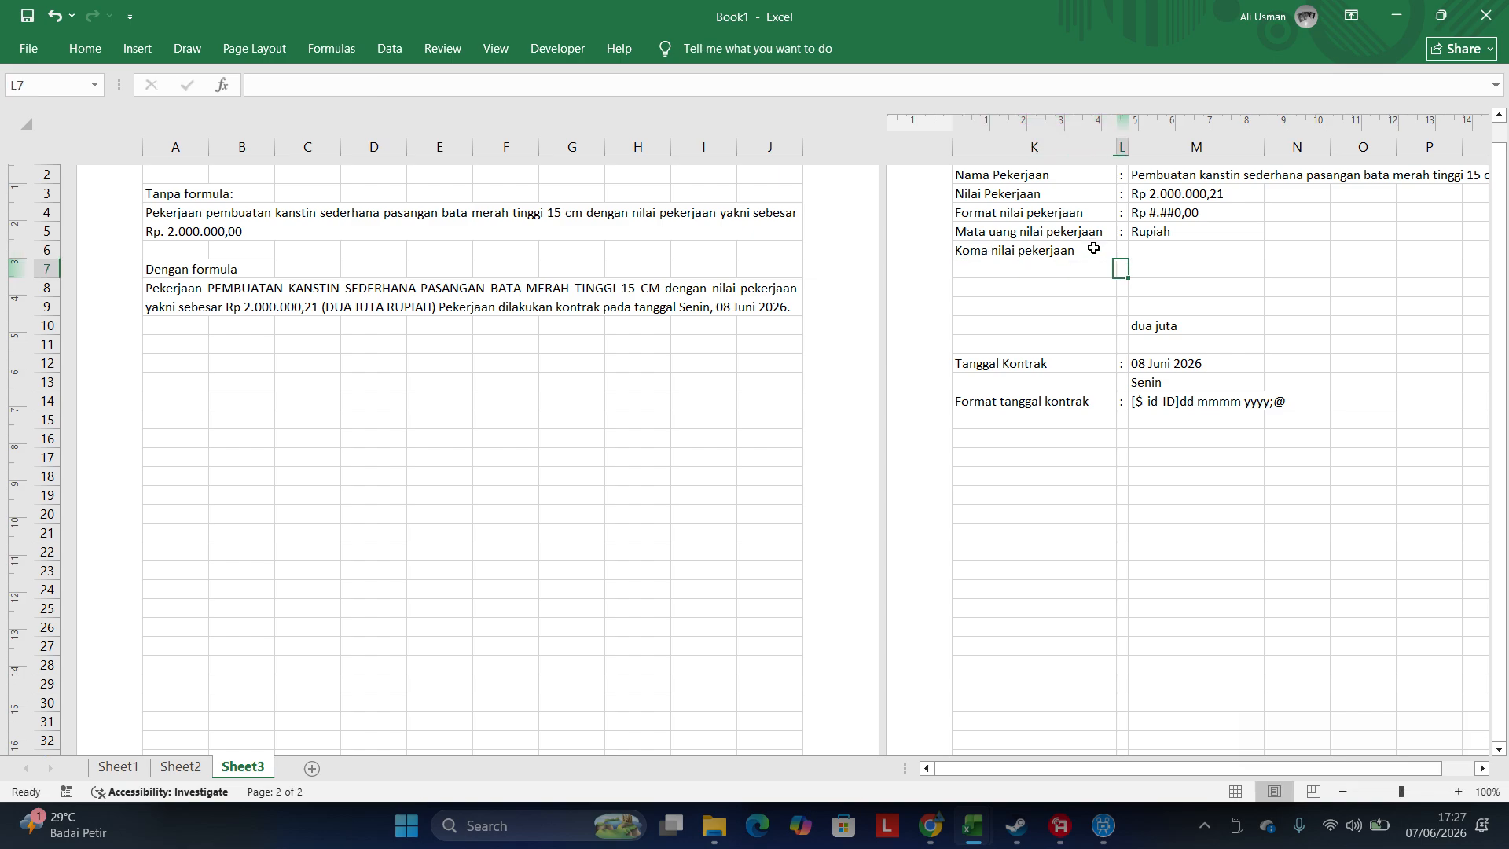
pyautogui.press('Up')
pyautogui.write(':')
pyautogui.press('Right')
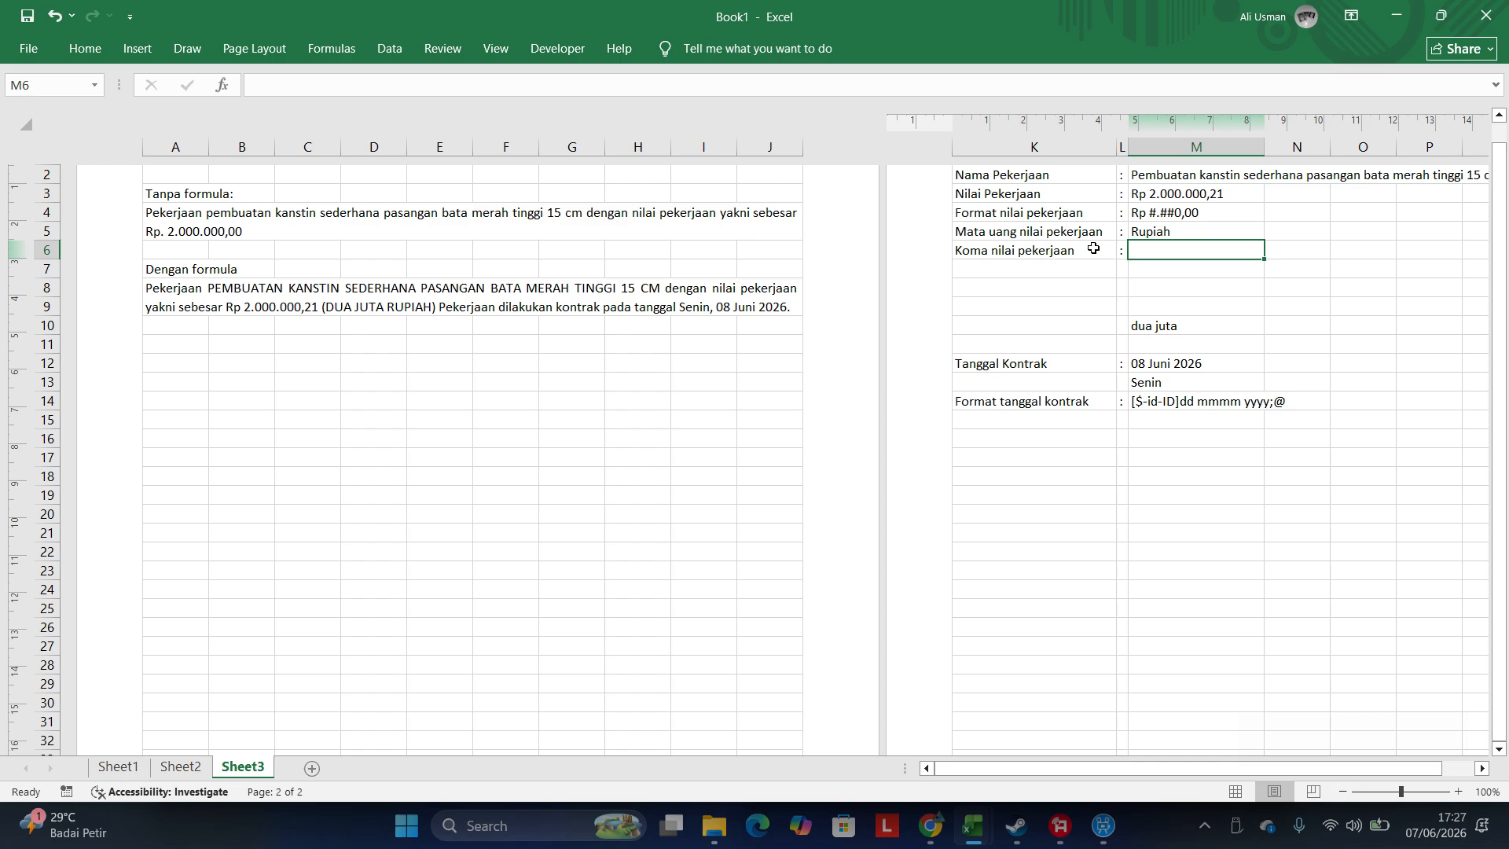
# - Enter the decimal wording "koma dua satu" in cell M6
pyautogui.write('"')
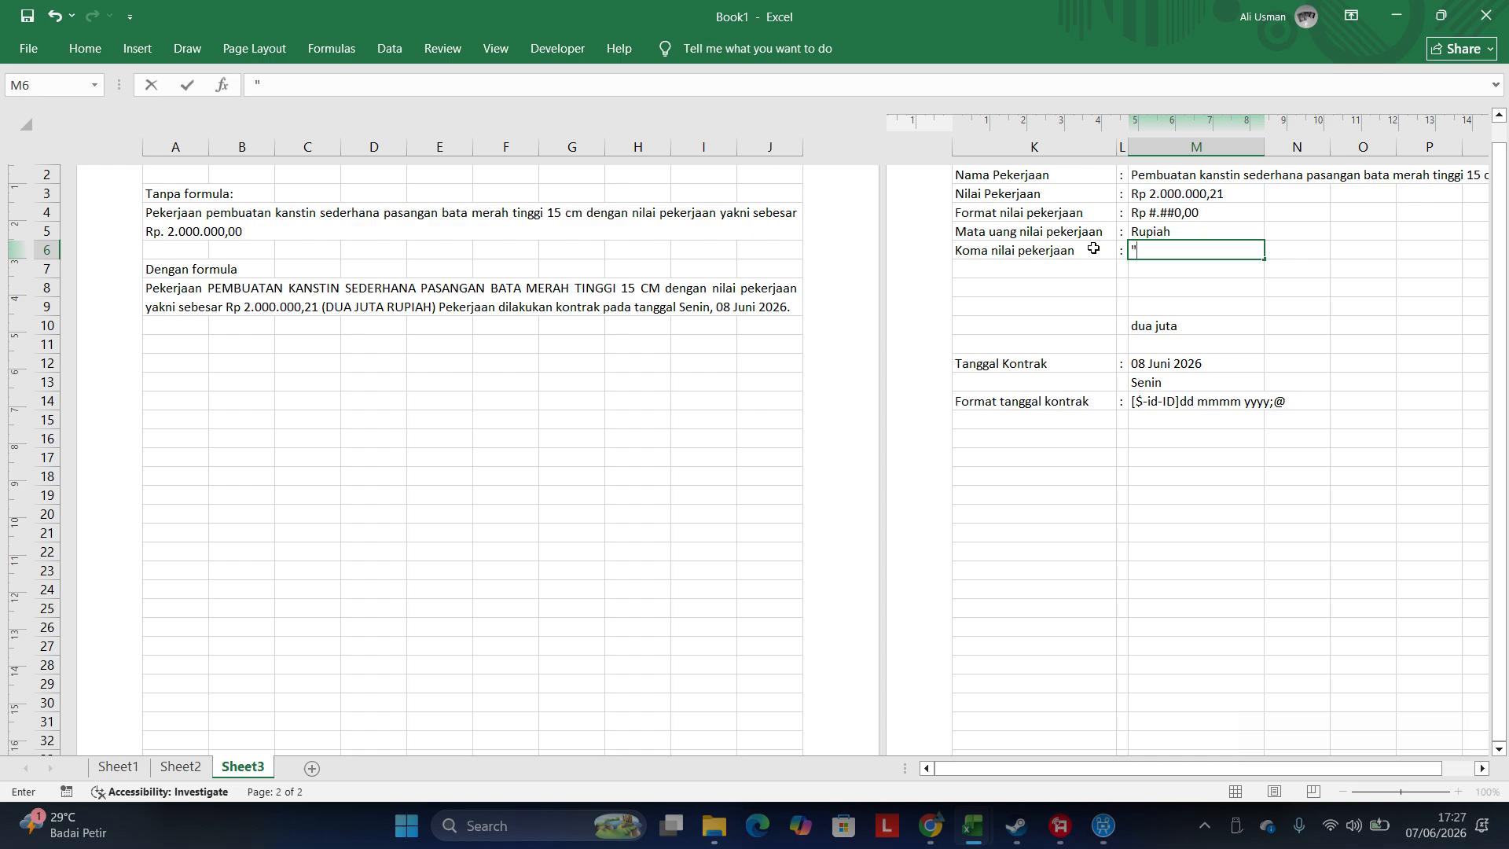
pyautogui.press('BackSpace')
pyautogui.write('KOM')
pyautogui.press('BackSpace')
pyautogui.press('BackSpace')
pyautogui.press('BackSpace')
pyautogui.write('koma dua satu')
pyautogui.press('Up')
# - Change the contract value in cell M3 to 2000000,318
pyautogui.press('Up')
pyautogui.press('Up')
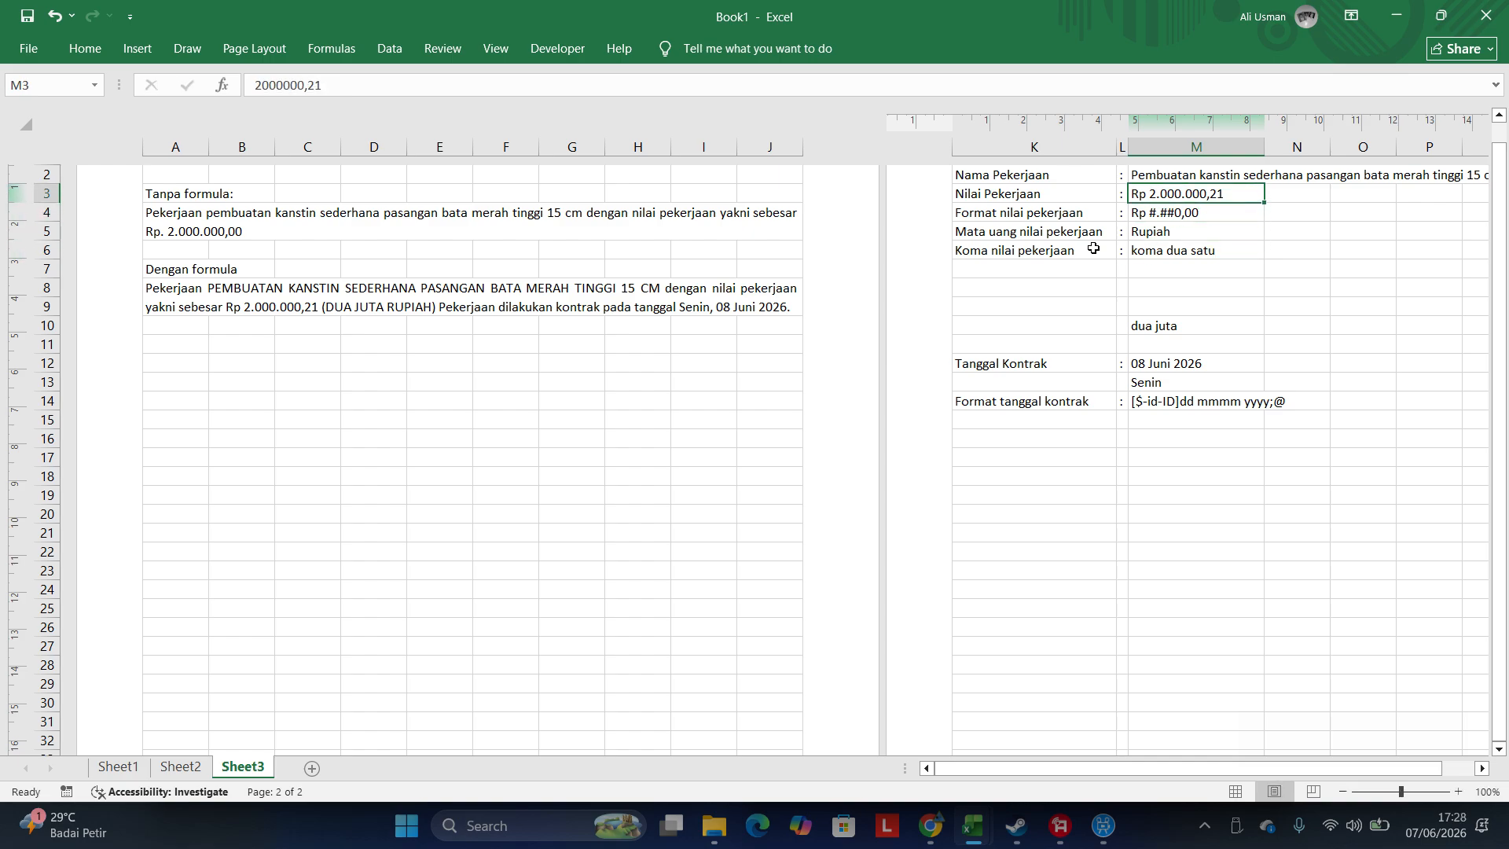
pyautogui.press('F2')
pyautogui.press('BackSpace')
pyautogui.press('BackSpace')
pyautogui.write('32')
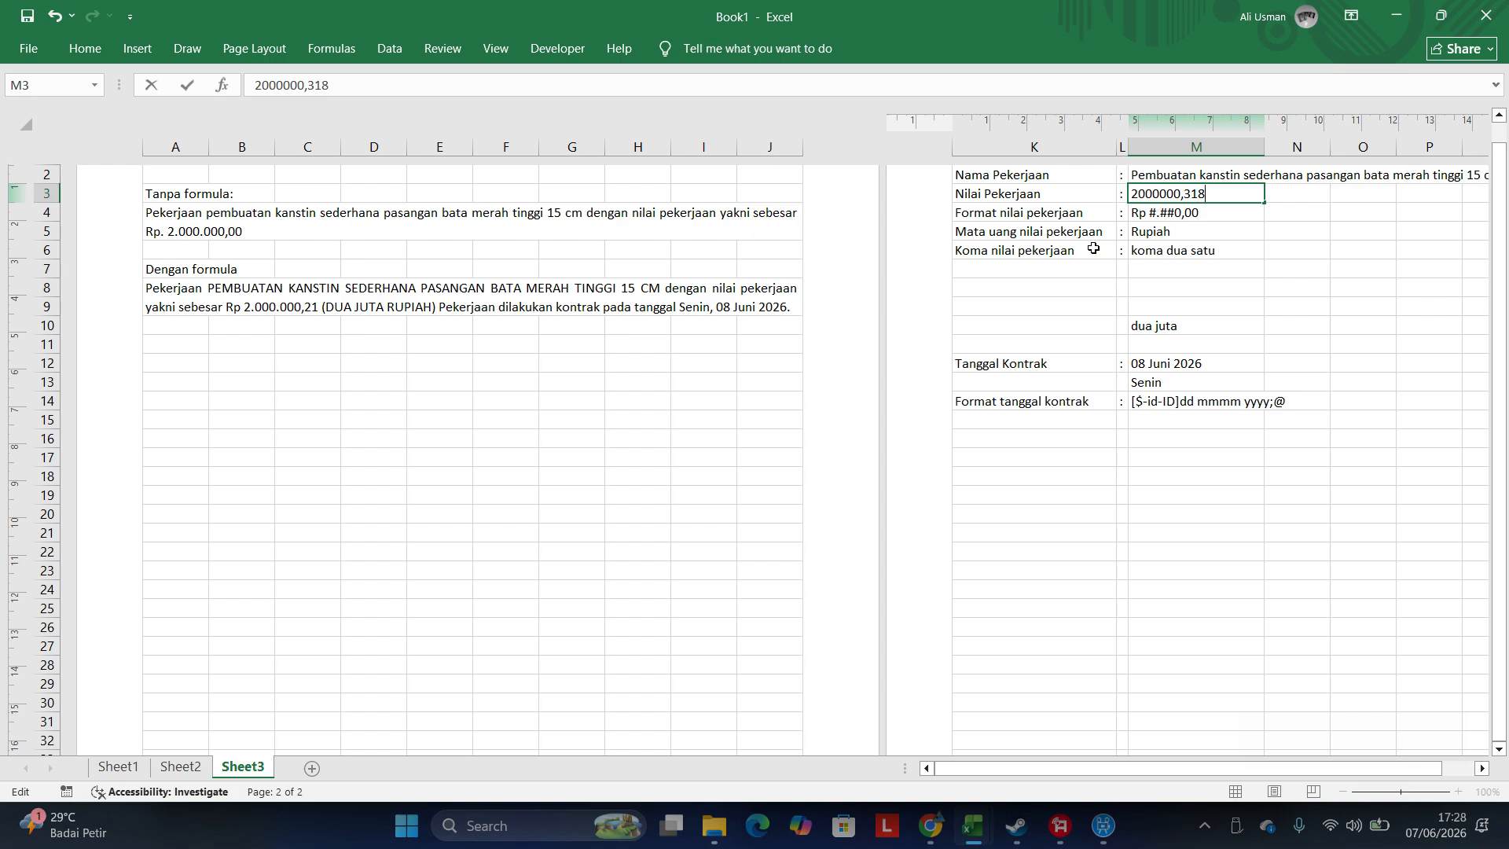
pyautogui.press('Return')
# - Shorten the text in cell M6 to just "koma"
pyautogui.press('Down')
pyautogui.press('Down')
pyautogui.press('F2')
pyautogui.press('BackSpace')
pyautogui.press('BackSpace')
pyautogui.press('BackSpace')
pyautogui.press('BackSpace')
pyautogui.press('BackSpace')
pyautogui.press('BackSpace')
pyautogui.press('BackSpace')
pyautogui.press('BackSpace')
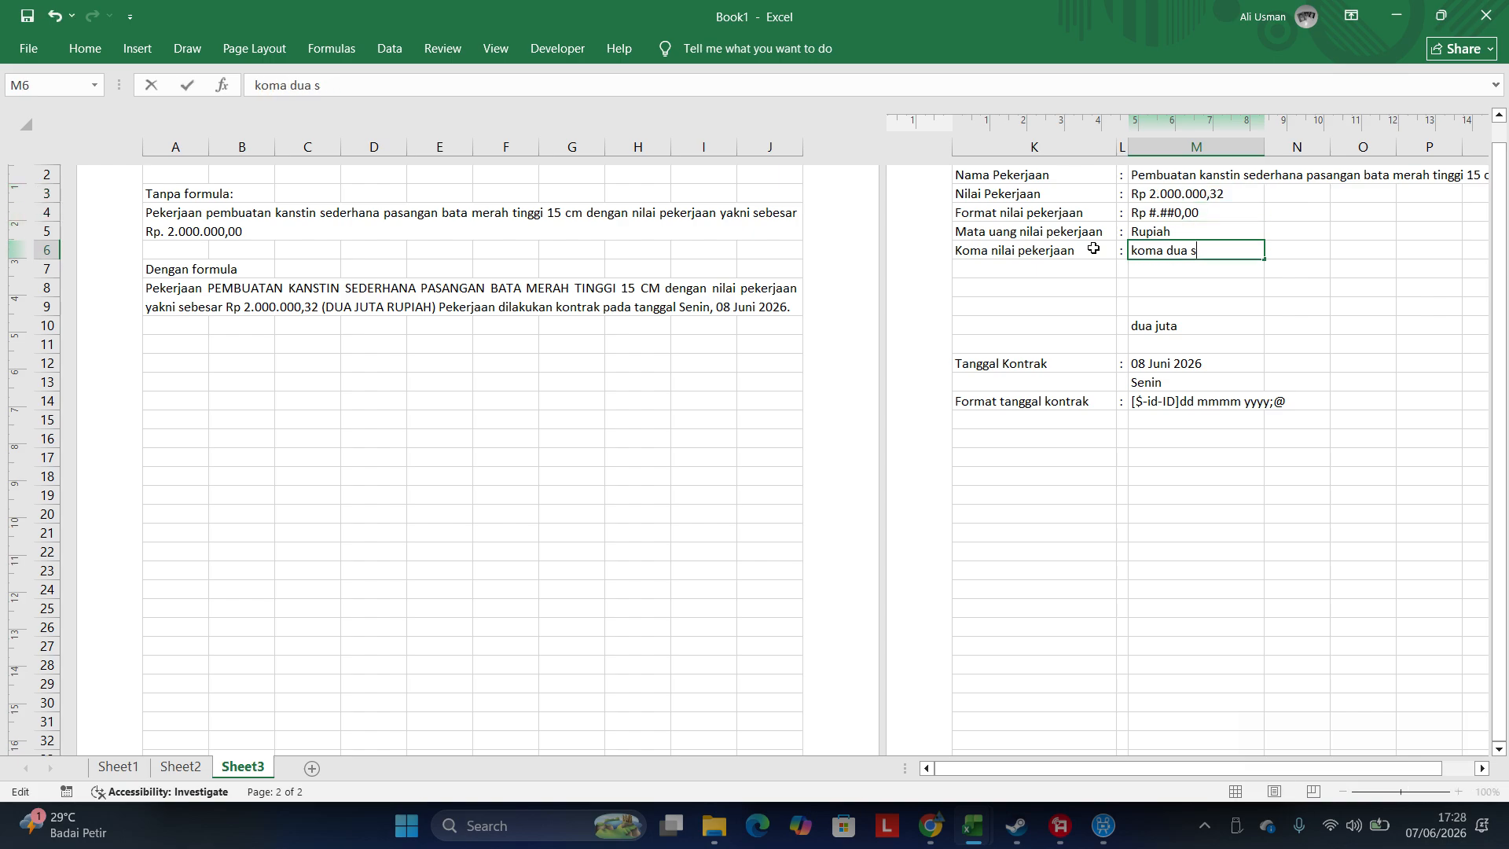
pyautogui.press('Return')
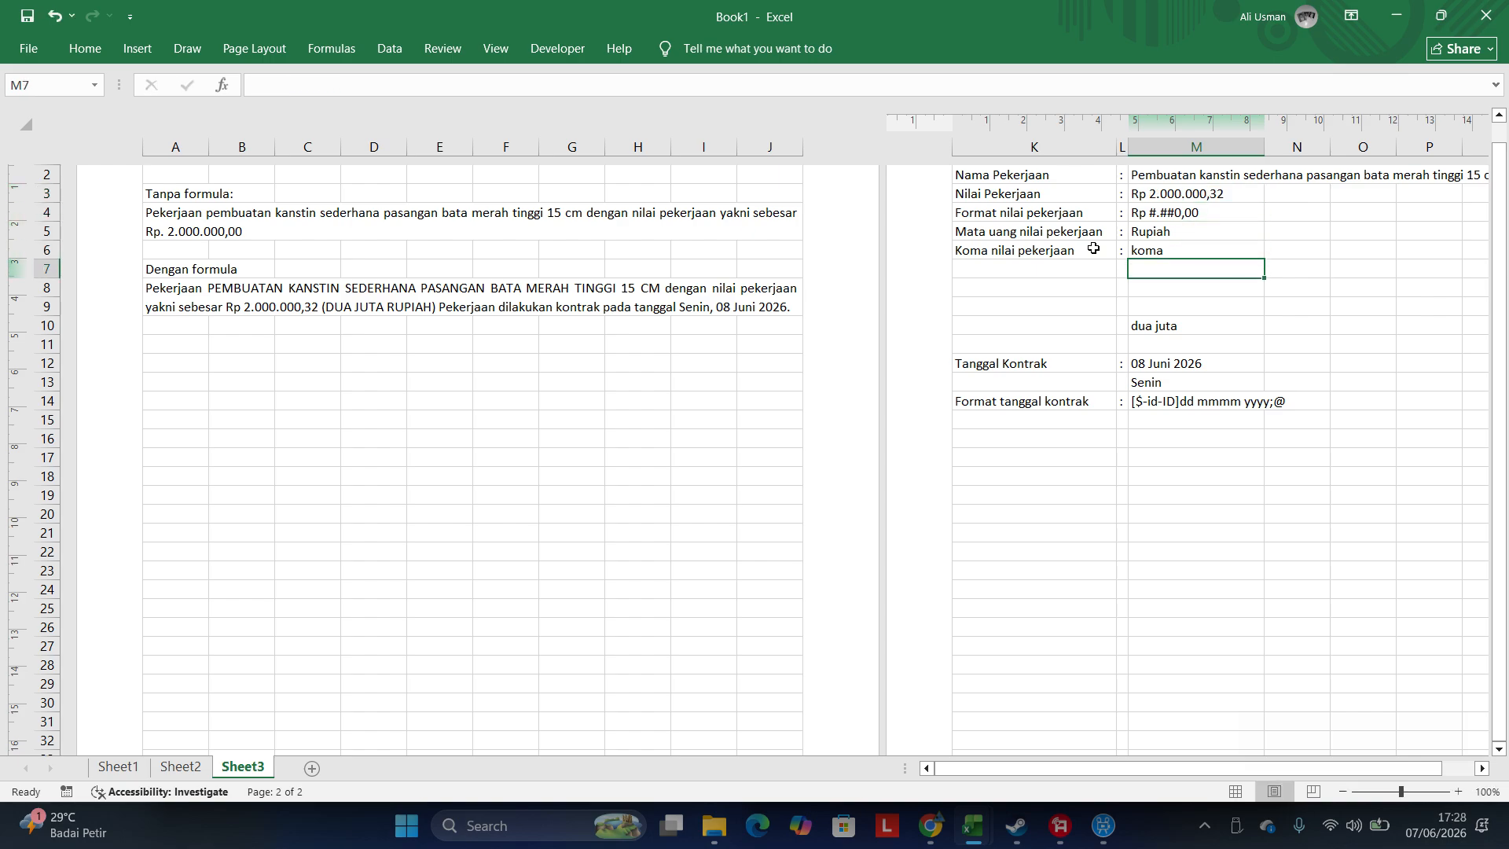
# - Increase the displayed decimals of the contract value in cell M3 to three places
pyautogui.press('Up')
pyautogui.press('Up')
pyautogui.press('Up')
pyautogui.press('Up')
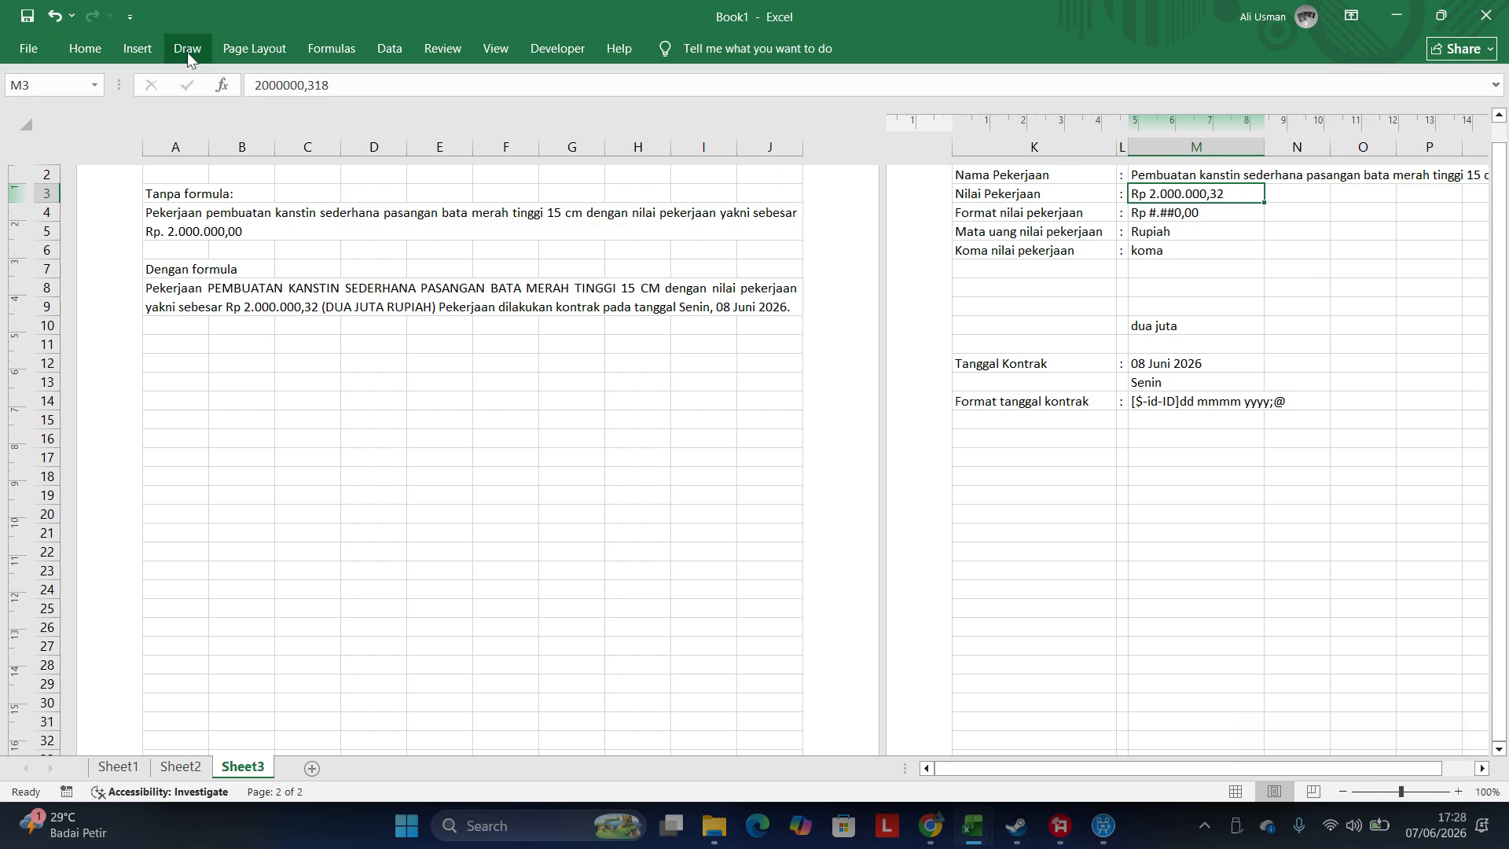
pyautogui.click(86, 50)
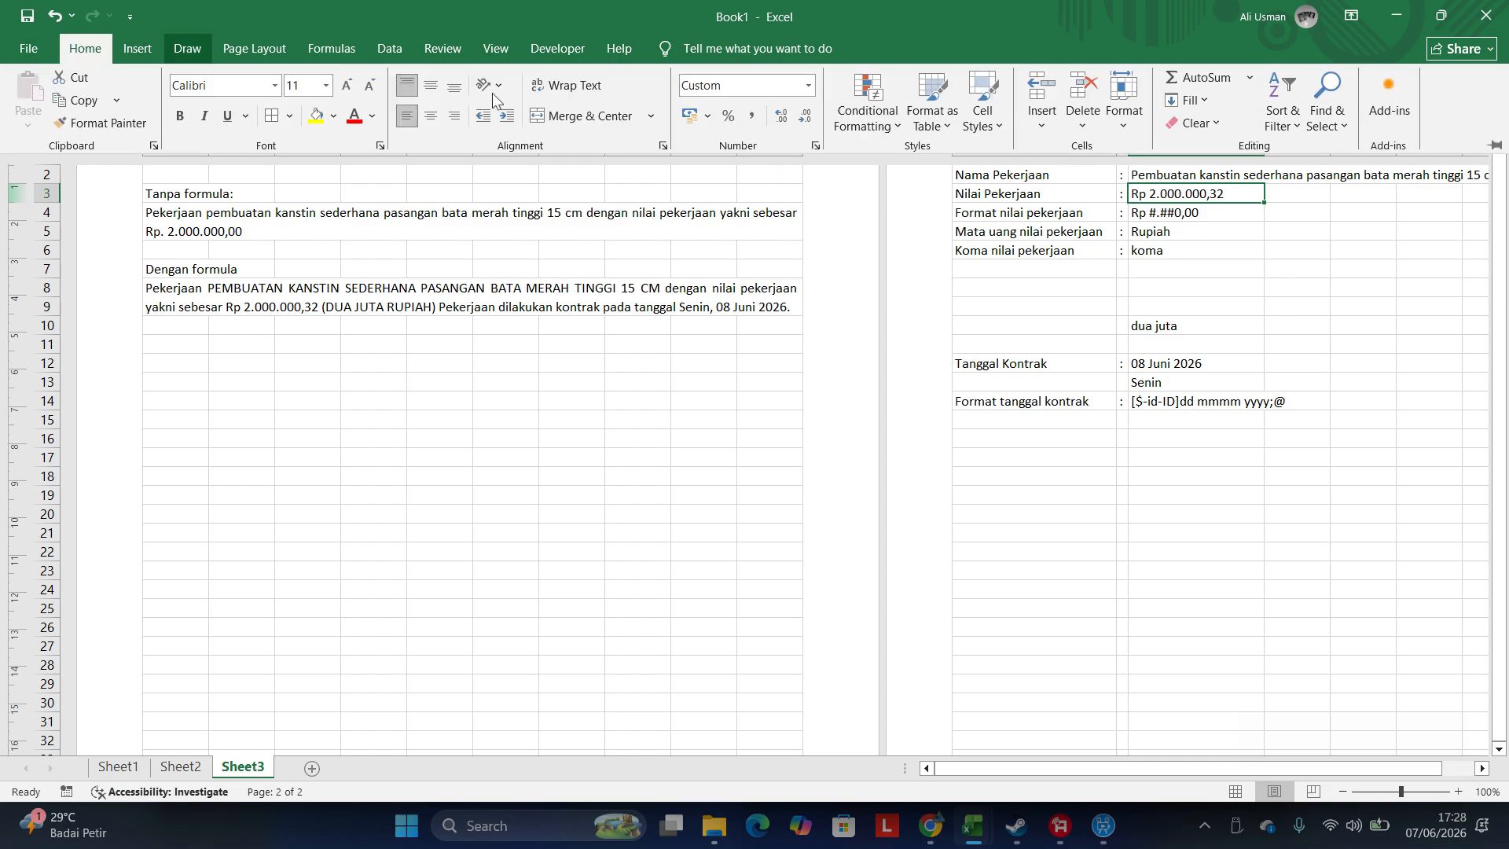
pyautogui.click(787, 117)
pyautogui.click(1158, 222)
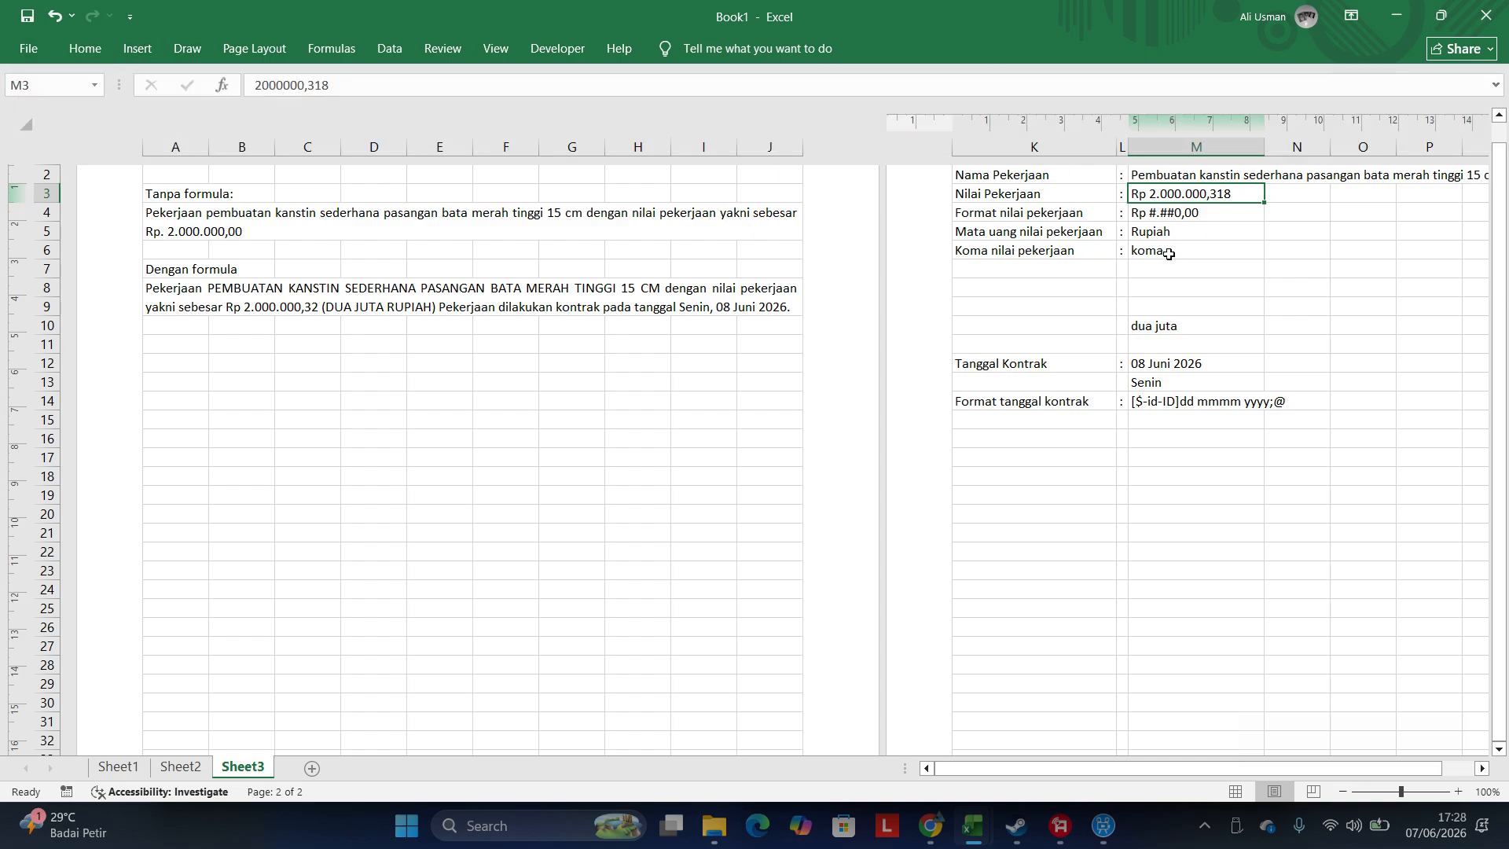
# - Append "Tiga Satu Delapan" to the text in cell M6
pyautogui.click(1173, 252)
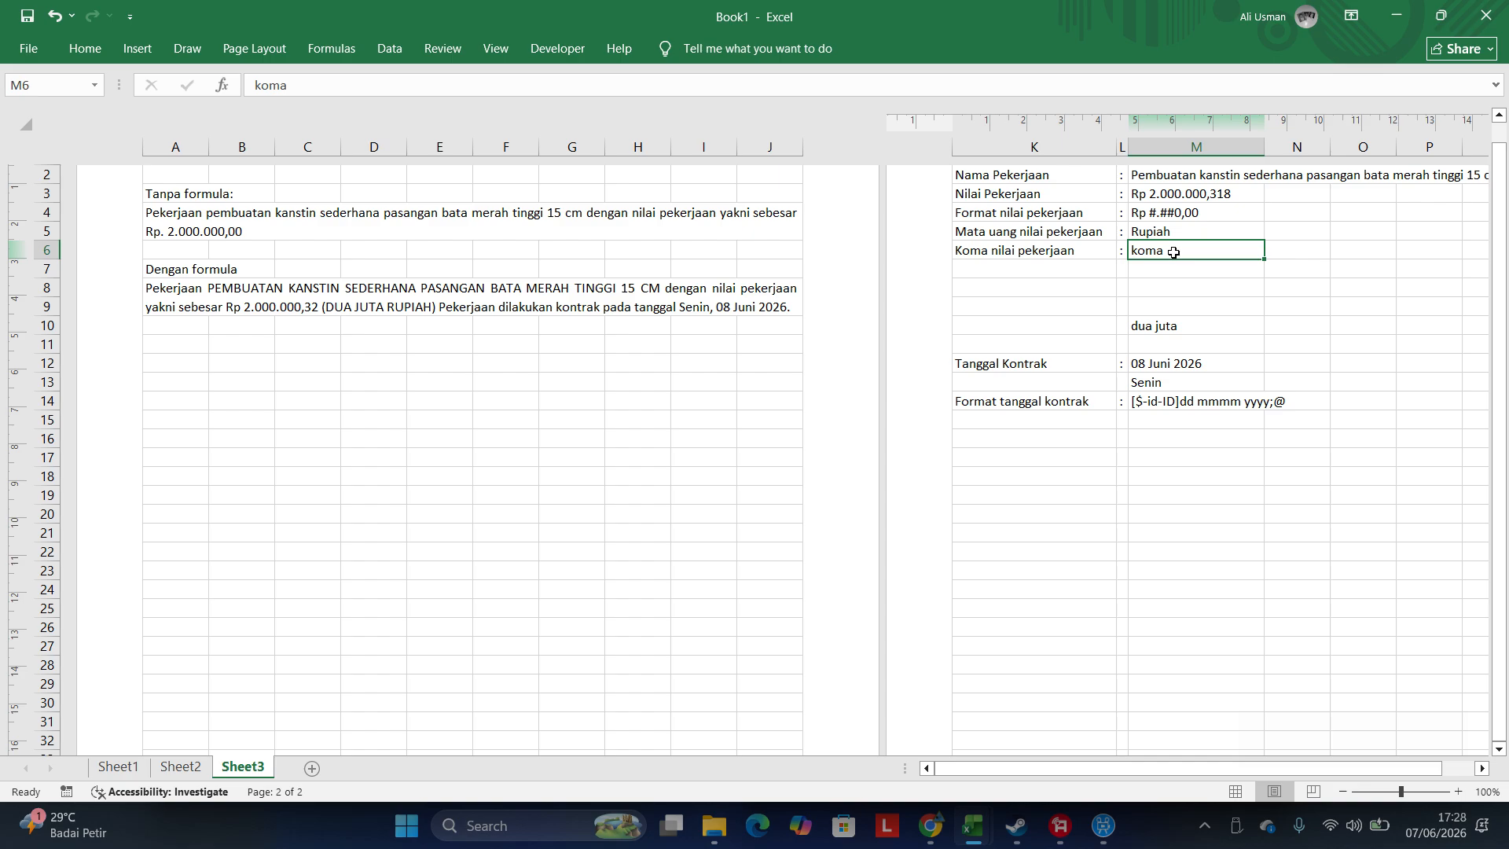
pyautogui.doubleClick(1174, 252)
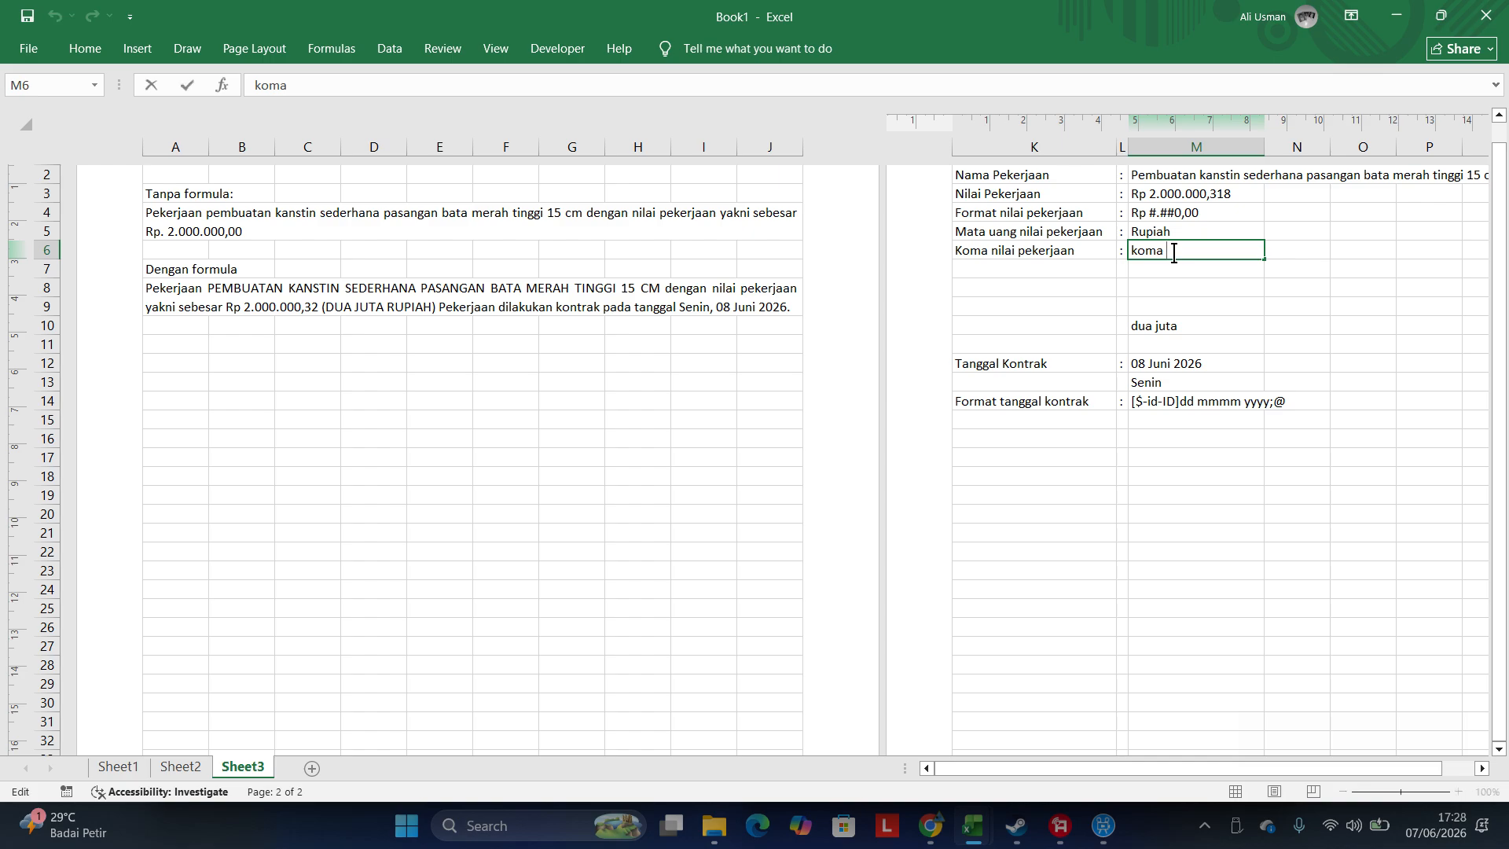
pyautogui.write('Tiga Satu Delapan')
pyautogui.press('Return')
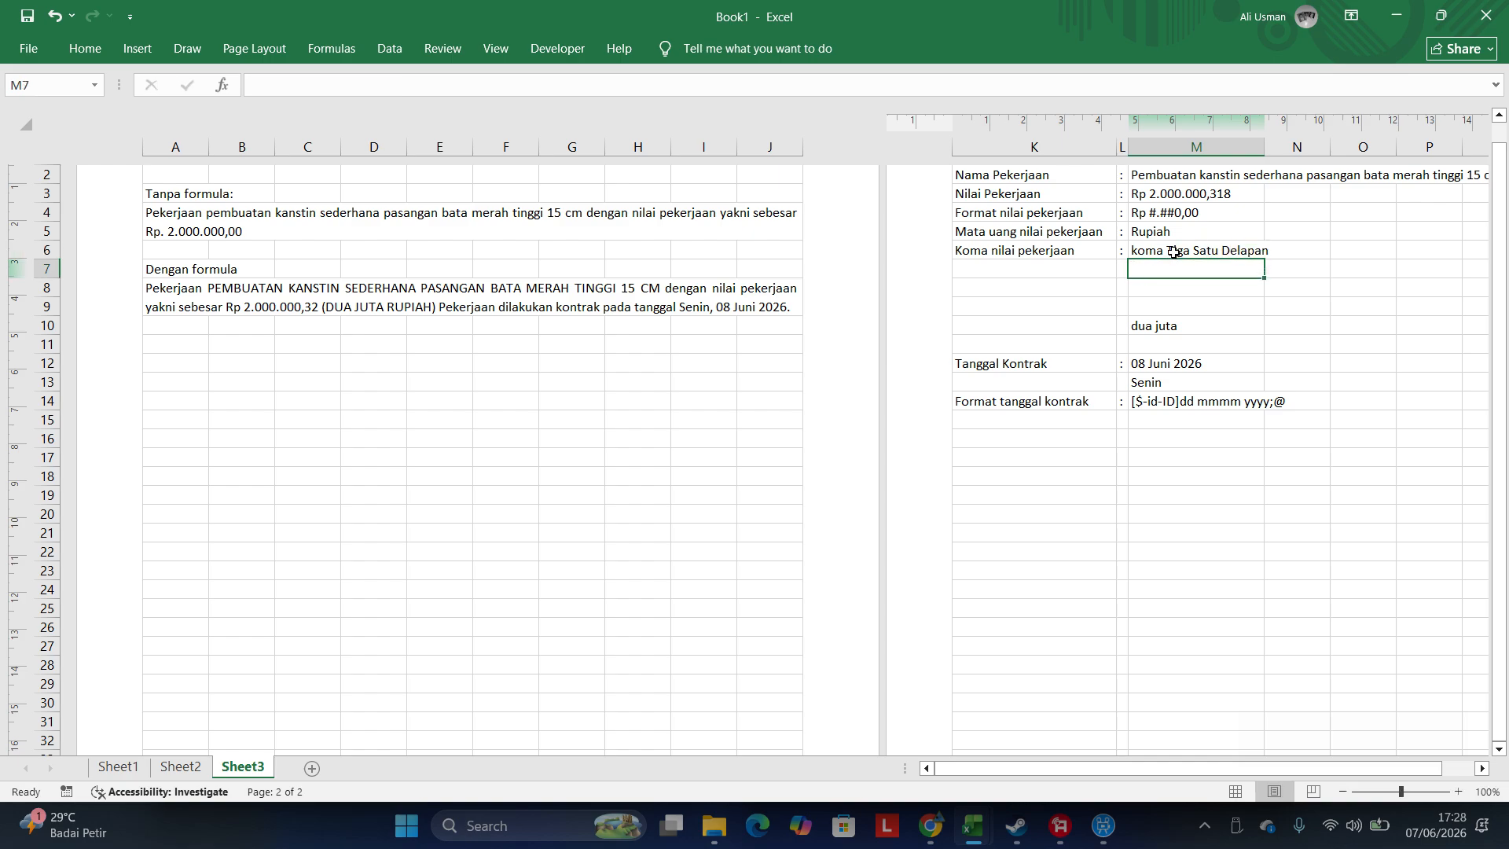
# - Replace the text in cell M6 with "koma tiga satu delapan" in lowercase and widen column M to fit it
pyautogui.click(1174, 251)
pyautogui.write('koma')
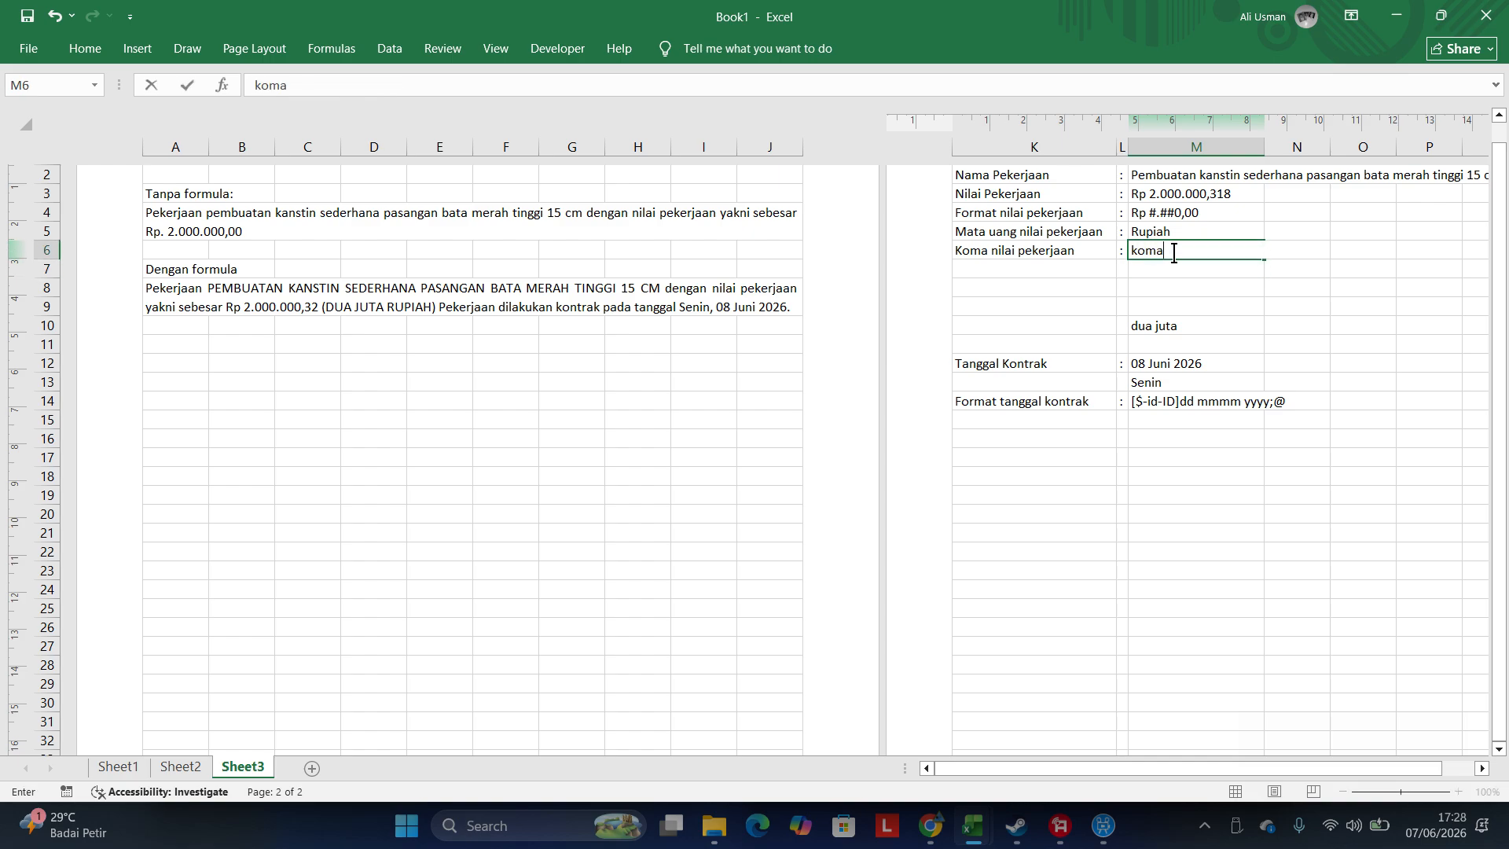
pyautogui.write(' tiga satu delapan')
pyautogui.press('Return')
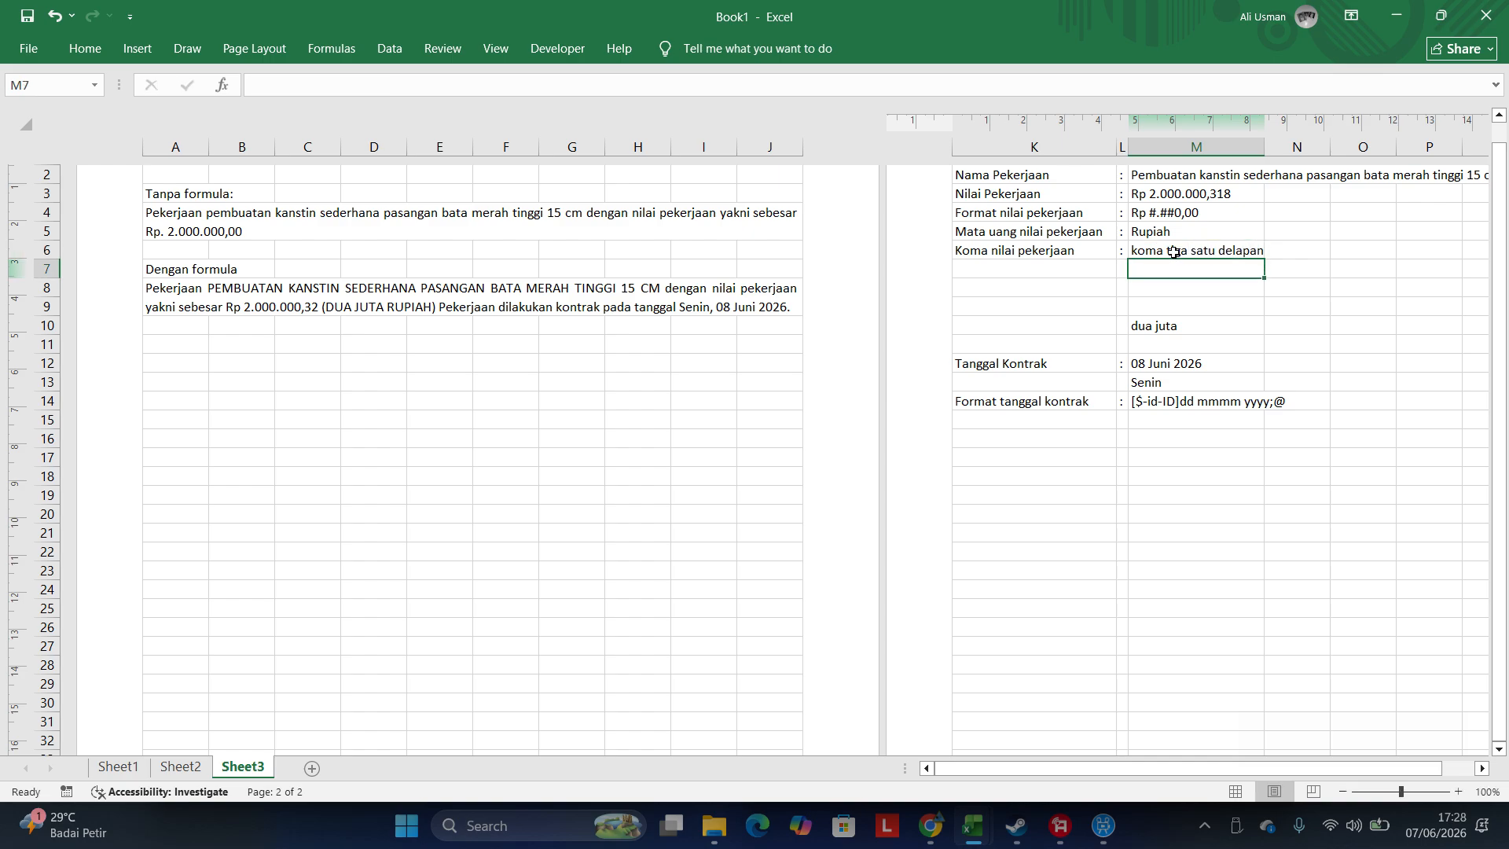
pyautogui.moveTo(1265, 141); pyautogui.dragTo(1290, 141)
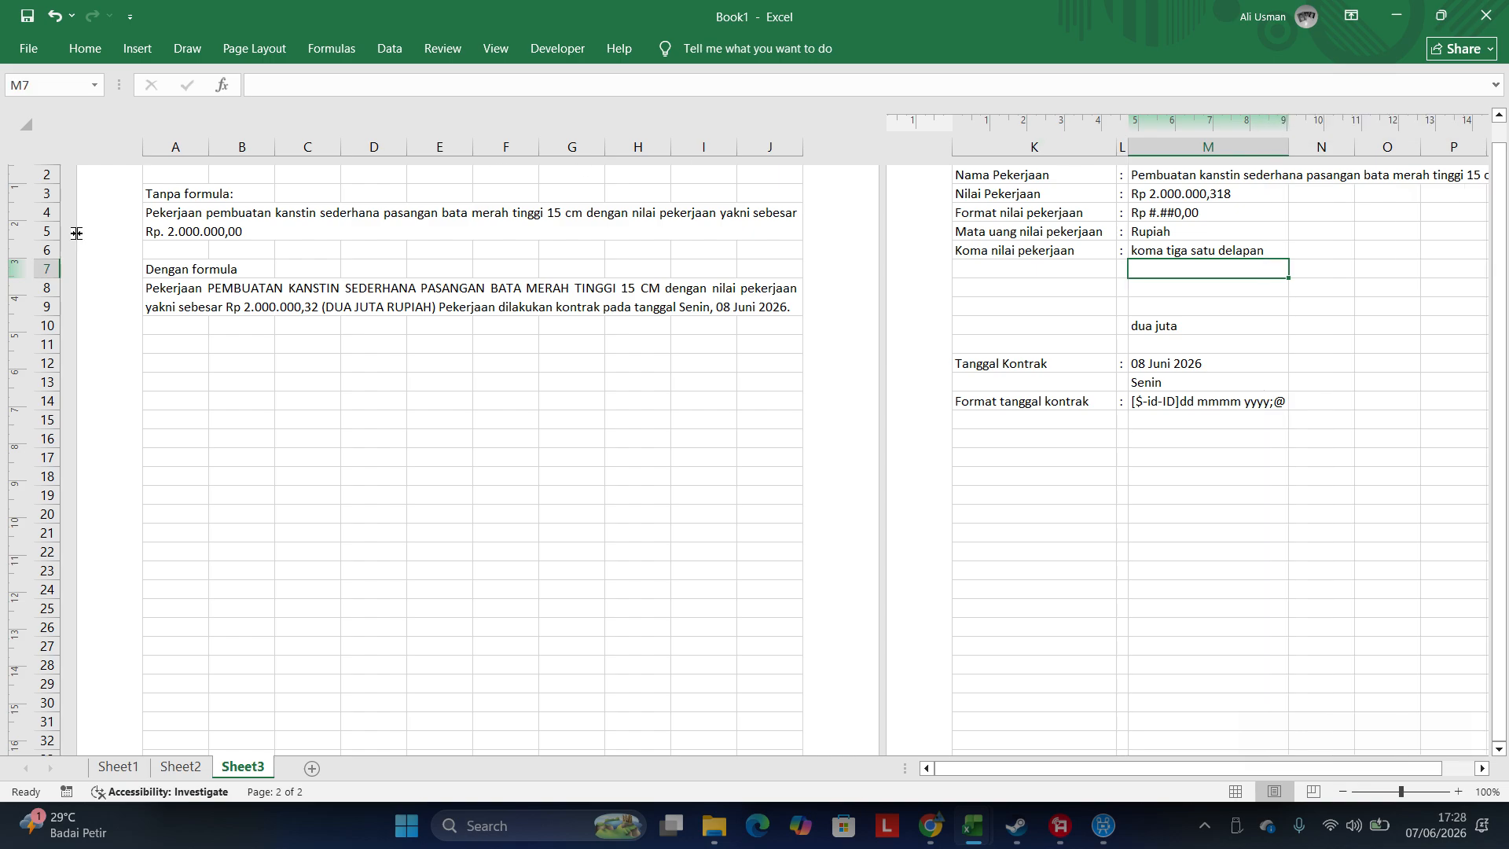
# - Review the A8 formula, then extend the value format text in cell M4 to Rp #.##0,000
pyautogui.doubleClick(334, 308)
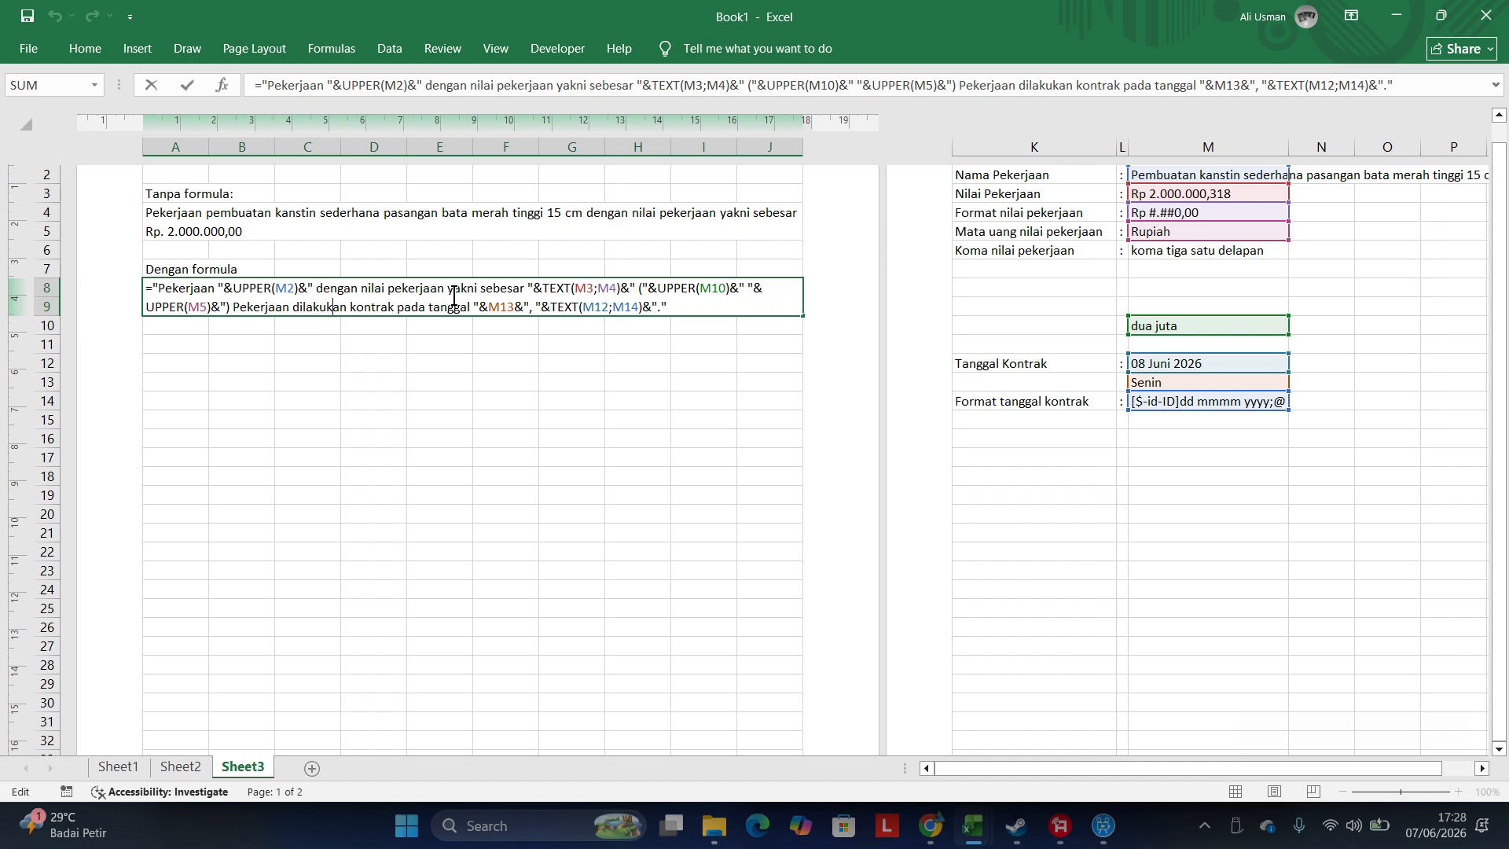
pyautogui.hotkey('ctrl', 'Return')
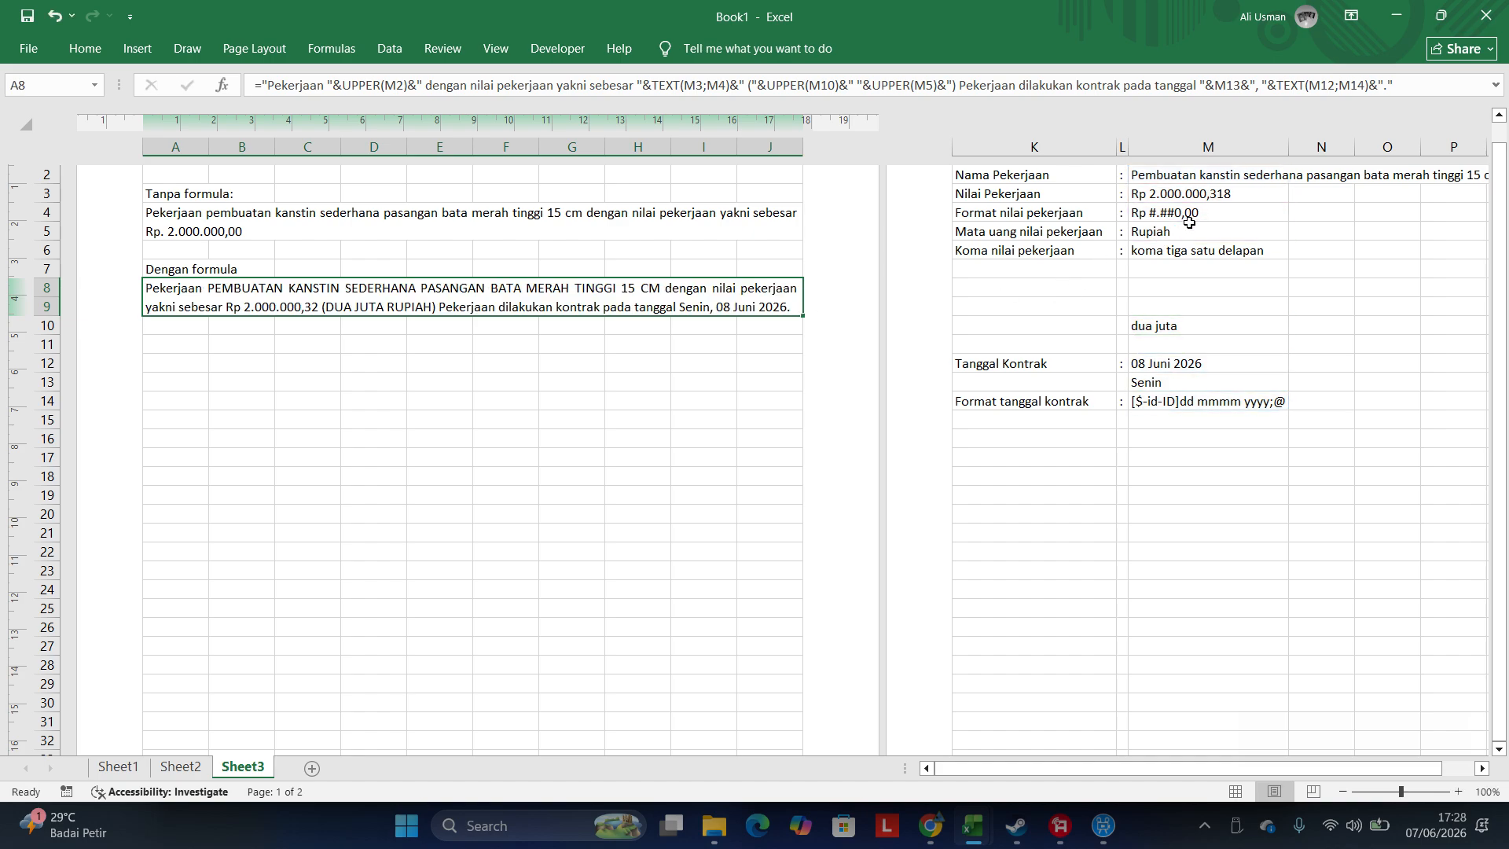
pyautogui.doubleClick(1254, 217)
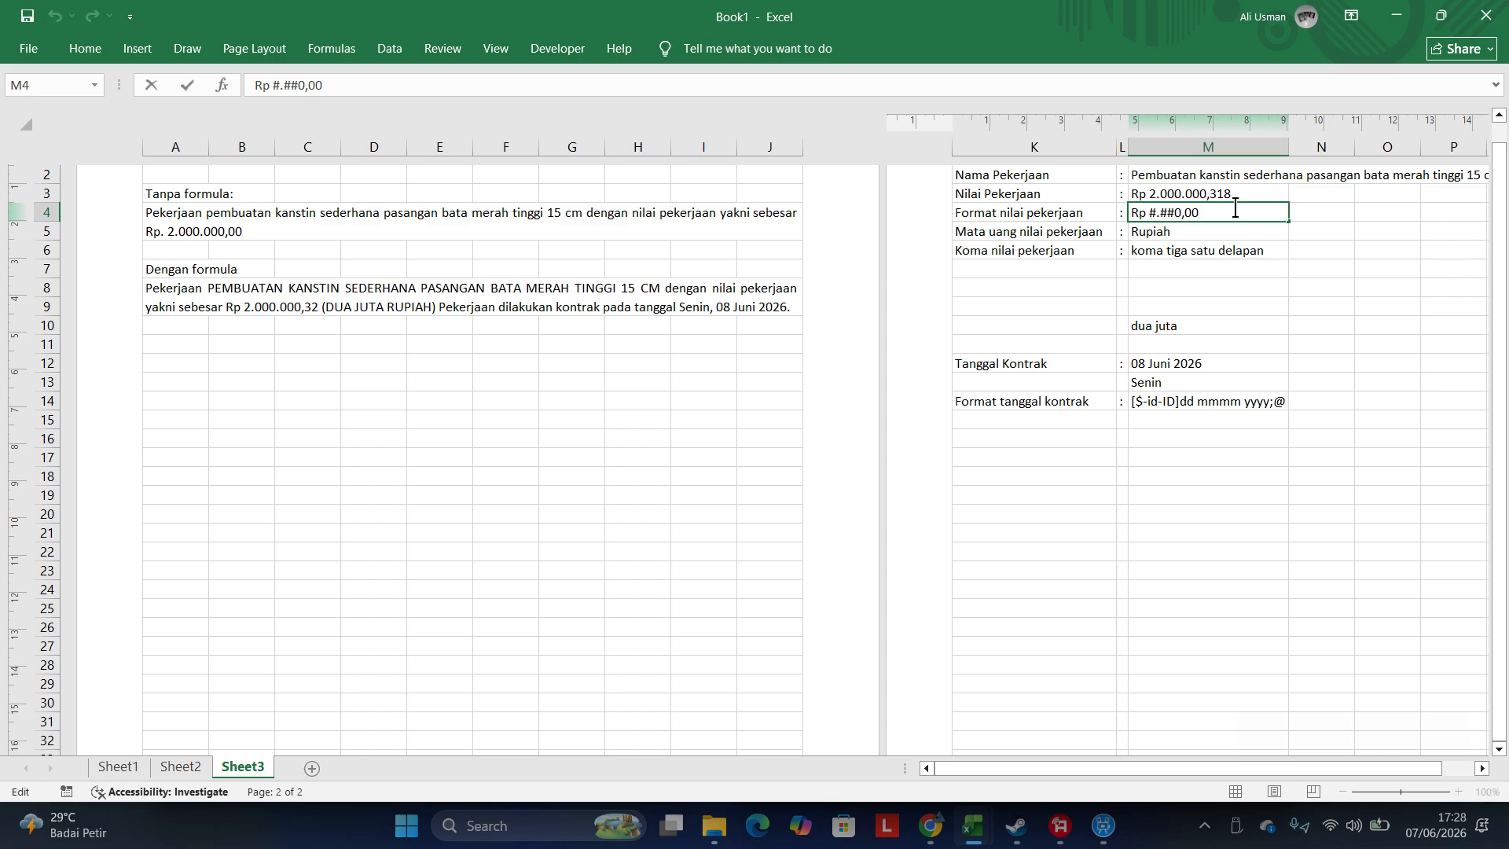
pyautogui.click(224, 288)
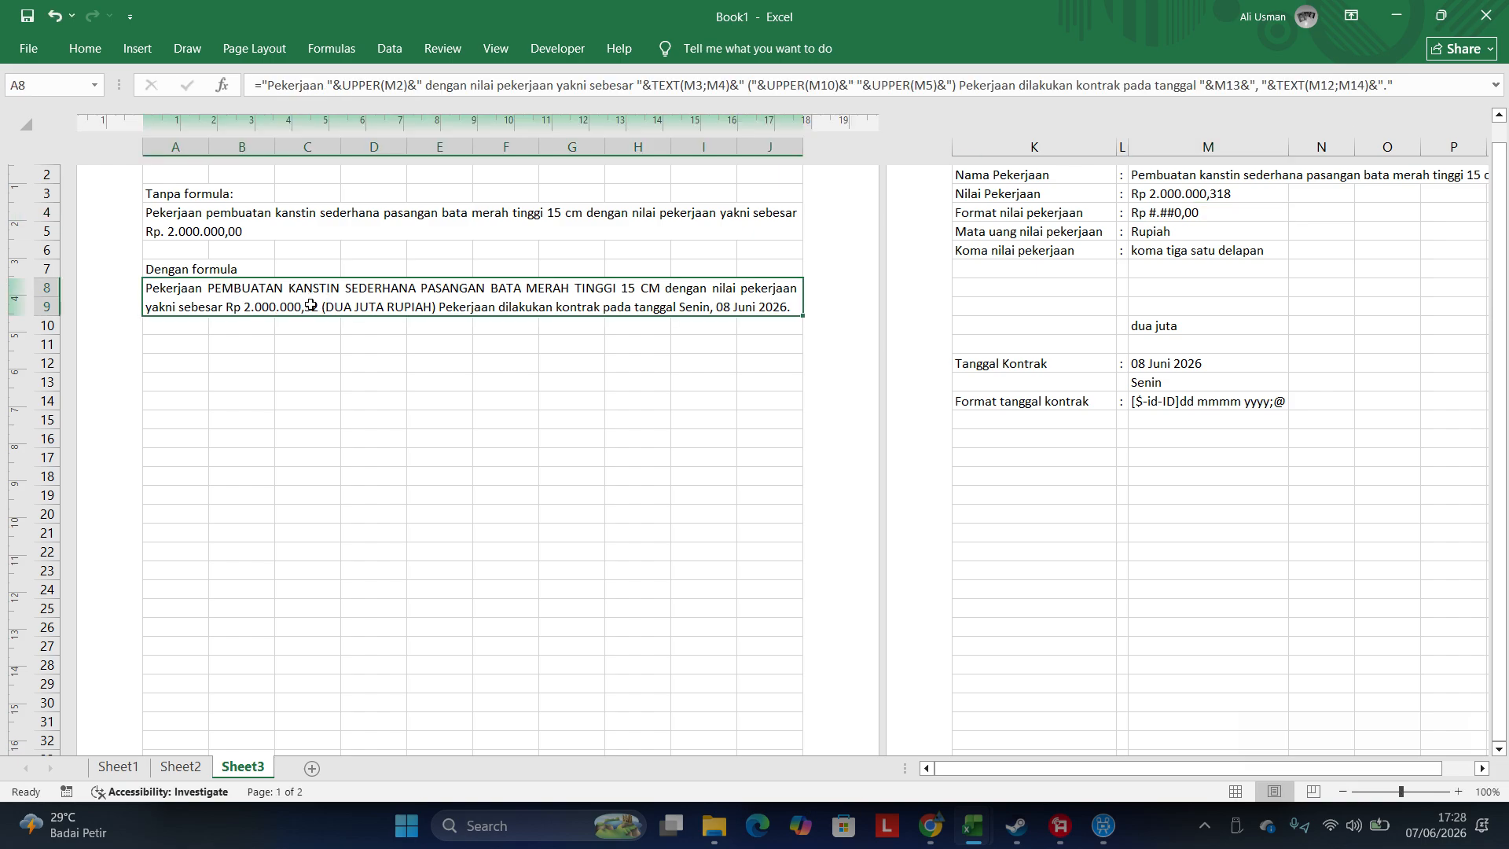
pyautogui.doubleClick(1219, 214)
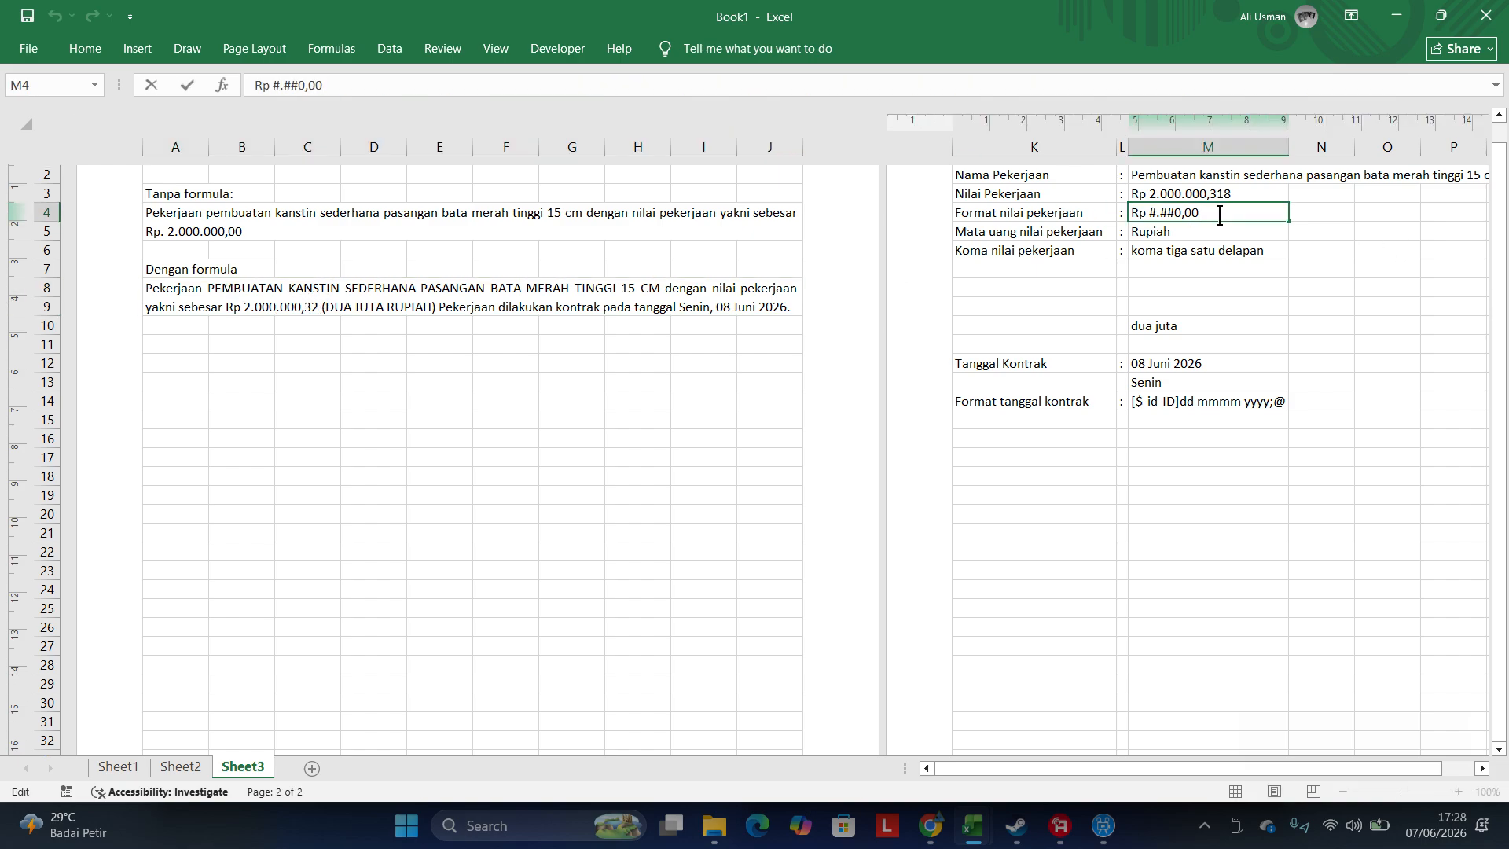
pyautogui.write('0')
pyautogui.press('Return')
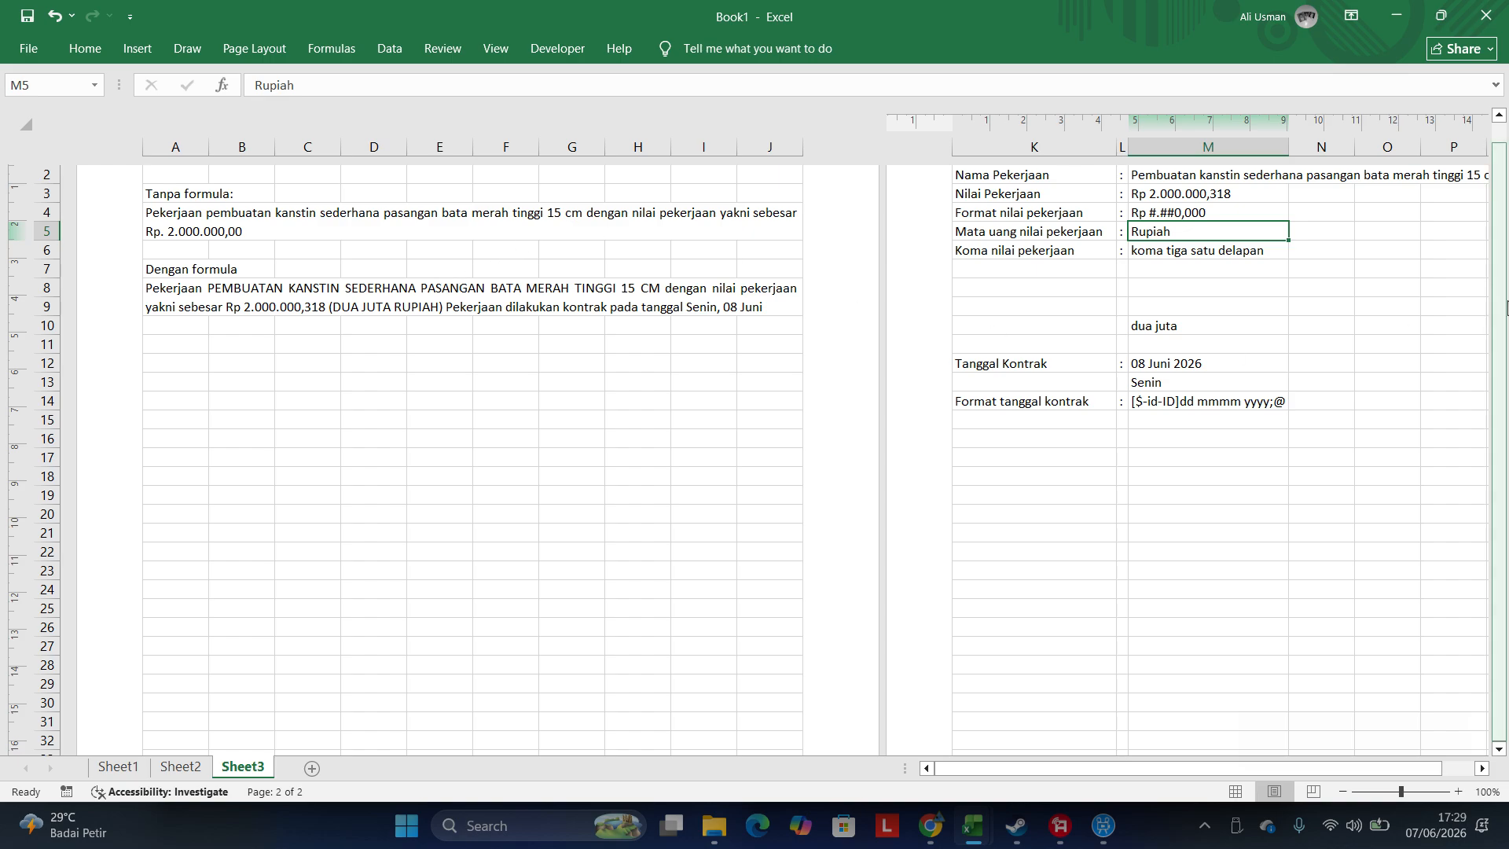
# - Move the terbilang formula from cell M10 up to cell M7
pyautogui.click(1243, 256)
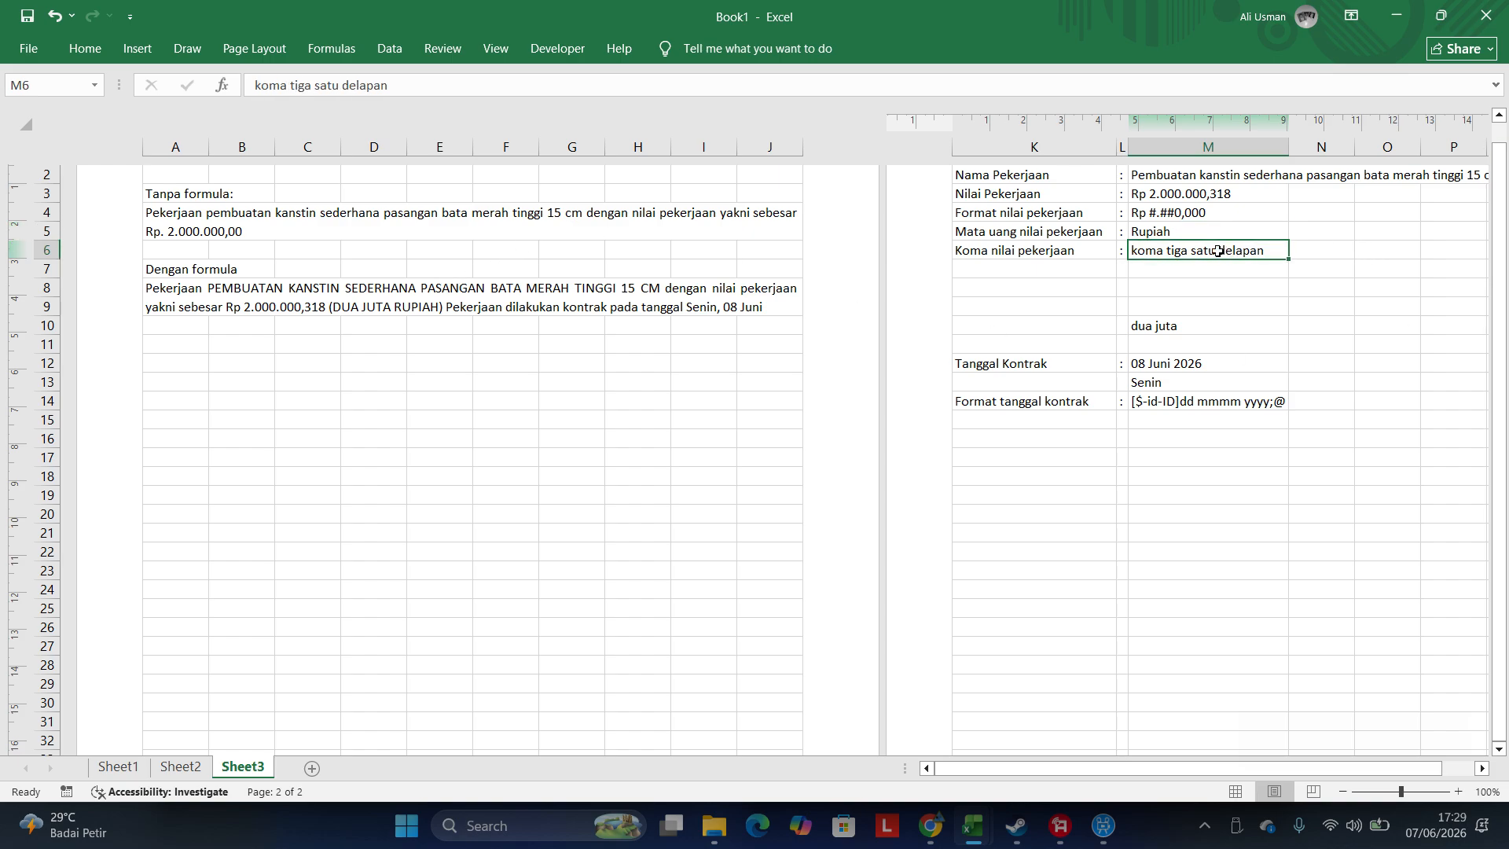
pyautogui.click(1057, 321)
pyautogui.click(1152, 326)
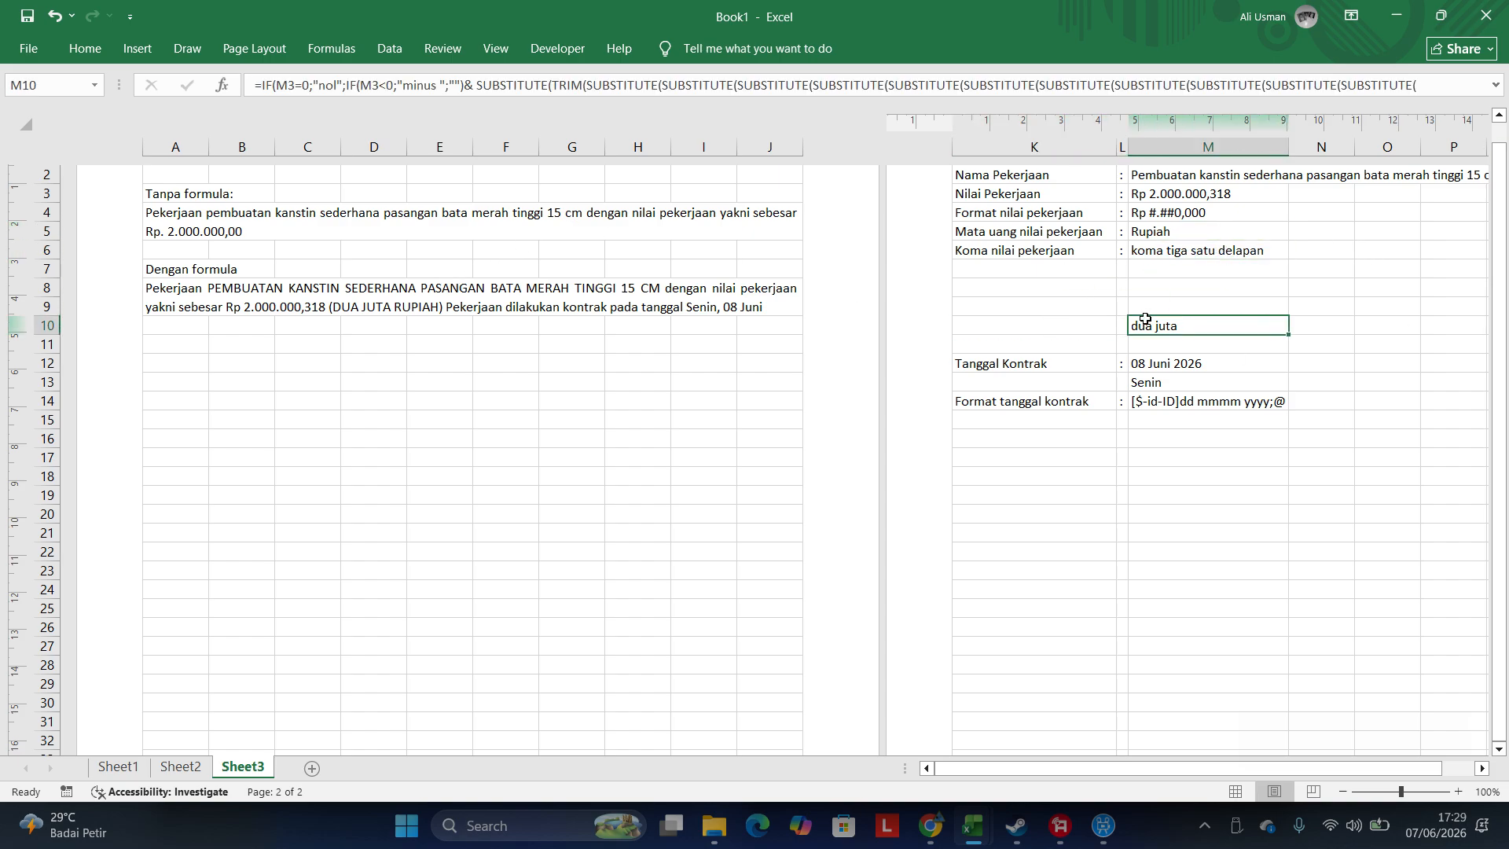
pyautogui.moveTo(1153, 317); pyautogui.dragTo(1149, 268)
# - Label the terbilang row "Terbilang nilai pekerjaan" in cell K7 and copy the colon from L6 into L7
pyautogui.click(1077, 265)
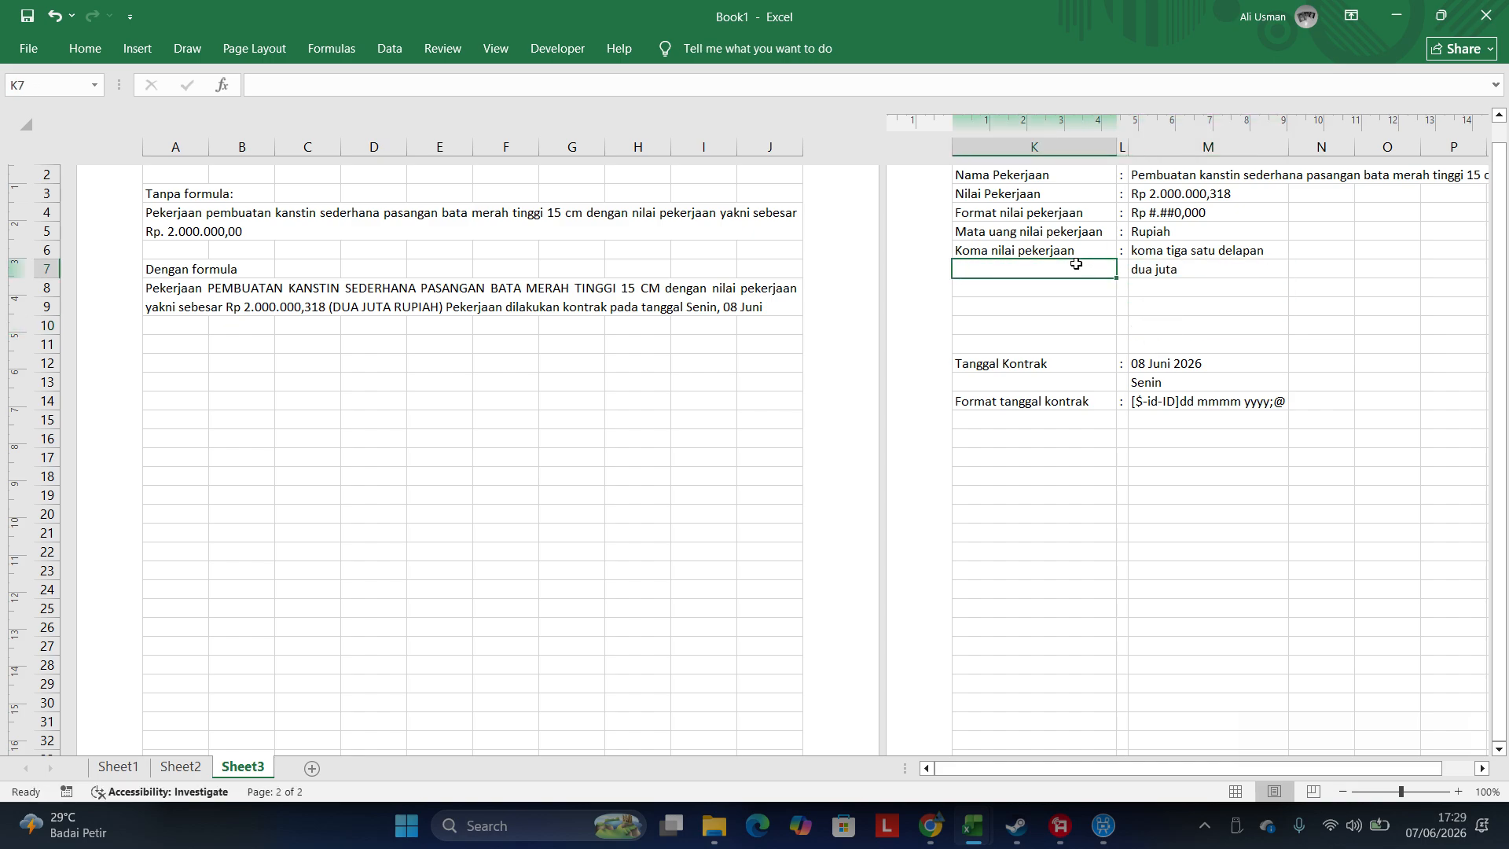
pyautogui.write('Terbilang ')
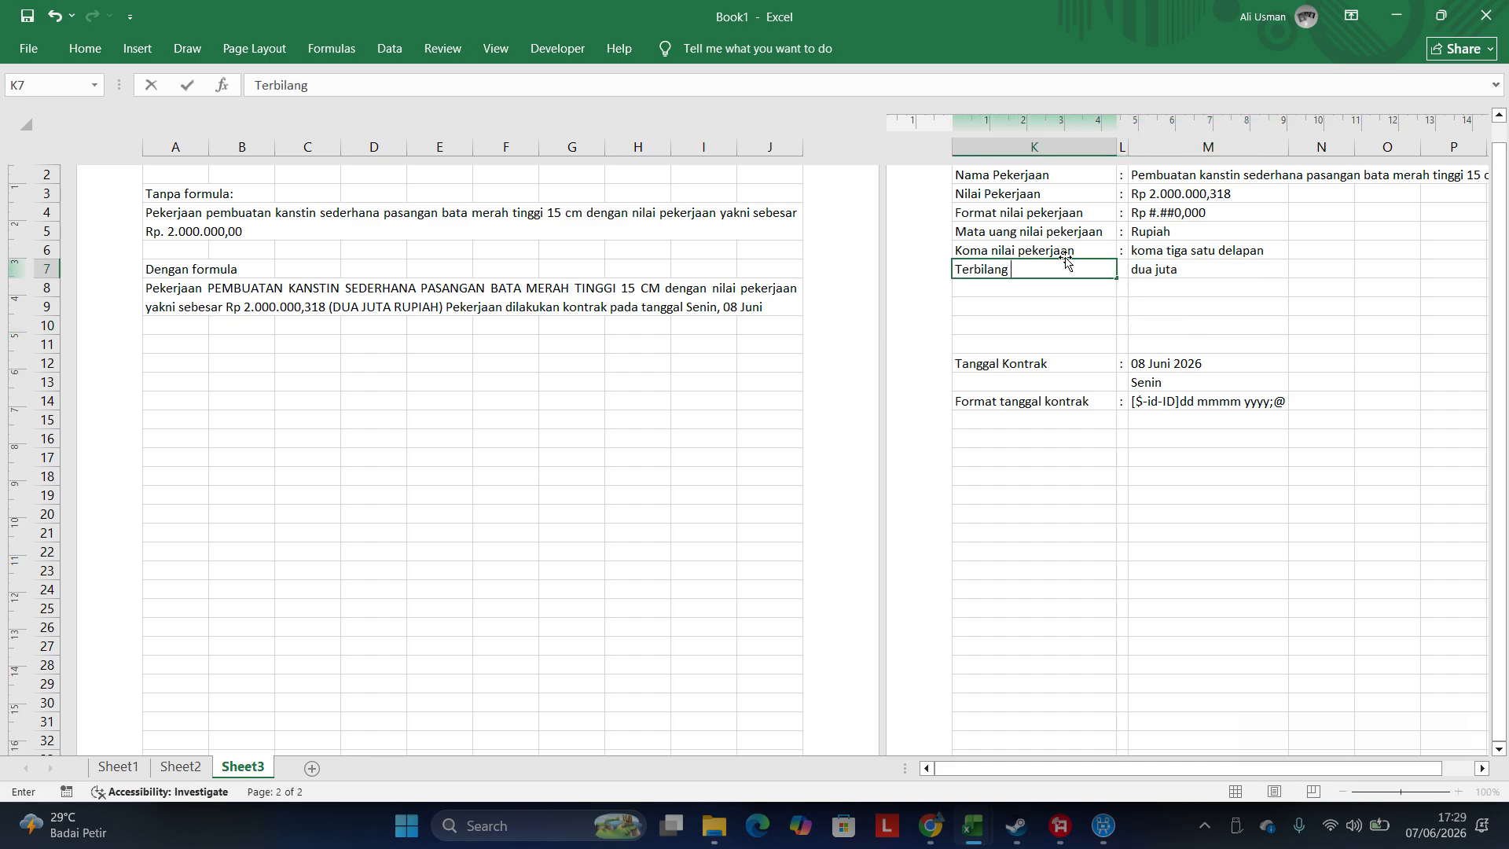
pyautogui.write('nilai pekerjaan')
pyautogui.press('Return')
pyautogui.press('Right')
pyautogui.press('Up')
pyautogui.press('Up')
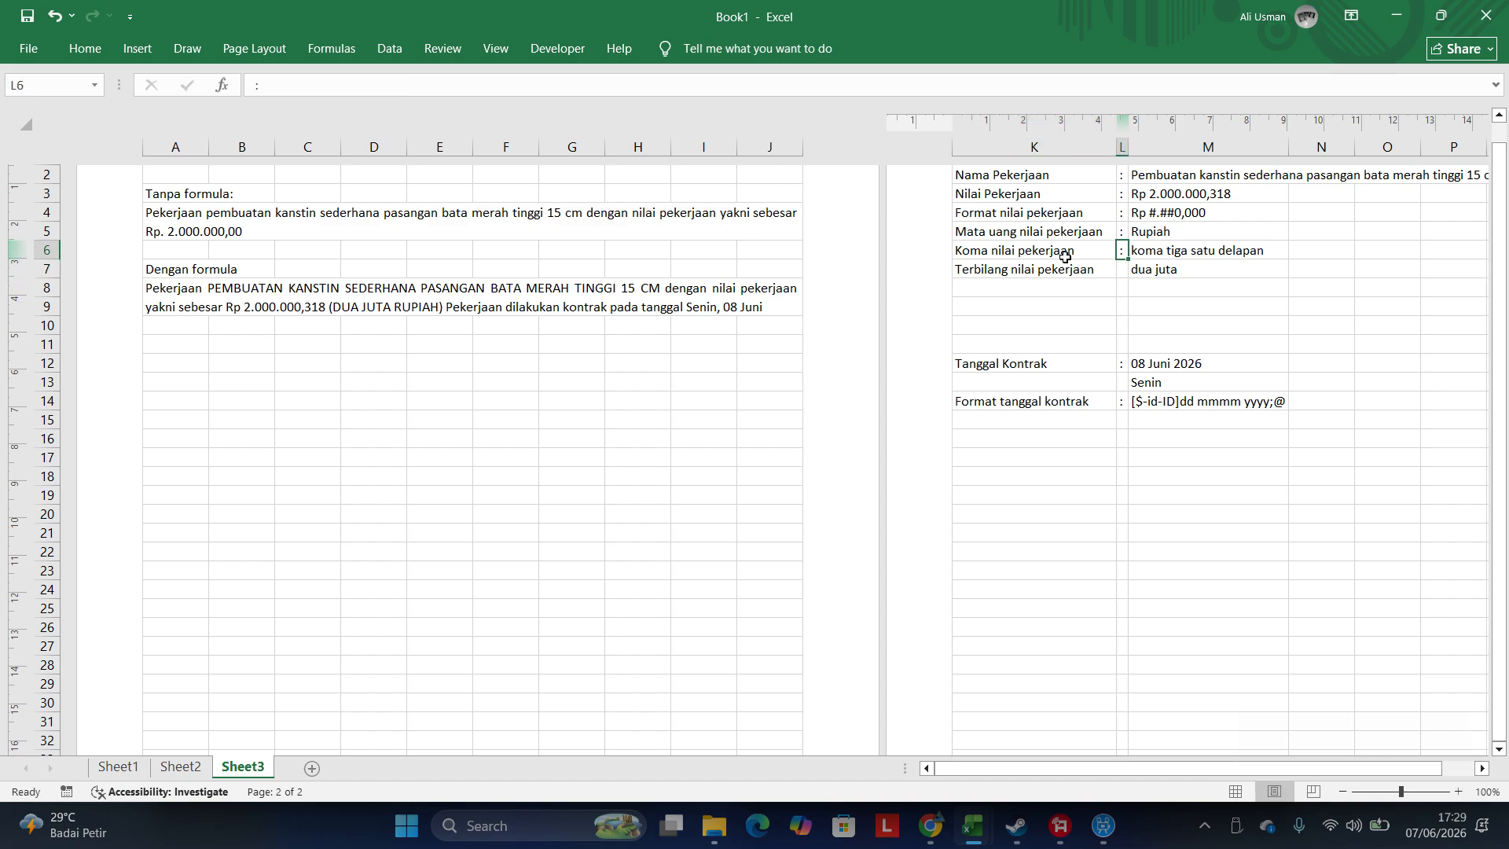
pyautogui.hotkey('ctrl', 'c')
pyautogui.press('Down')
pyautogui.hotkey('ctrl', 'v')
# - Move the contract date rows K12:M14 up to K8:M10, directly below the terbilang row
pyautogui.press('Down')
pyautogui.press('Down')
pyautogui.press('Down')
pyautogui.press('Down')
pyautogui.press('Left')
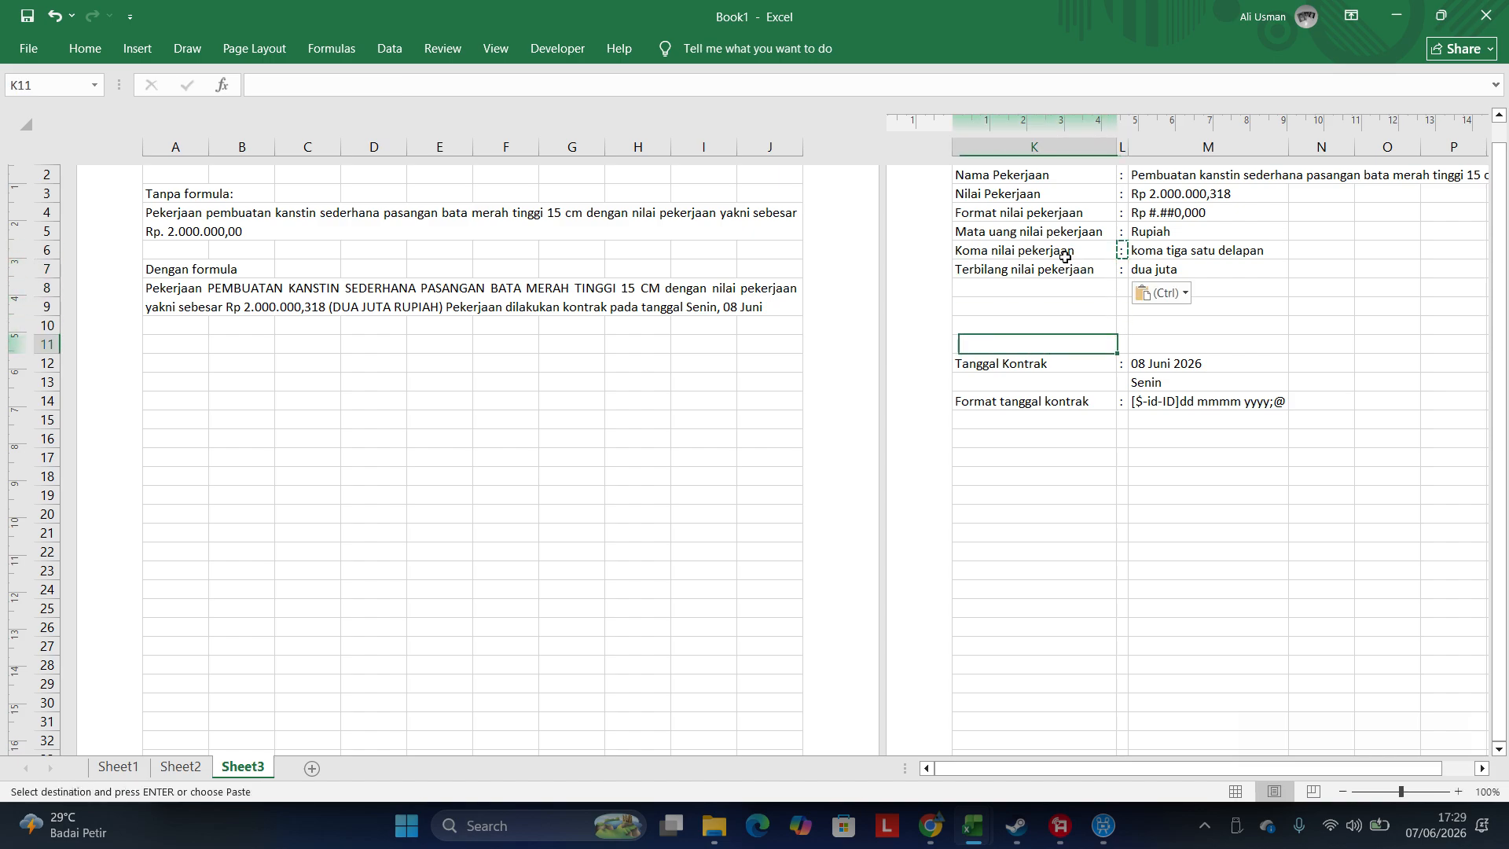
pyautogui.press('Down')
pyautogui.hotkey('shift', 'Down')
pyautogui.hotkey('shift', 'Right')
pyautogui.hotkey('shift', 'Right')
pyautogui.hotkey('shift', 'Down')
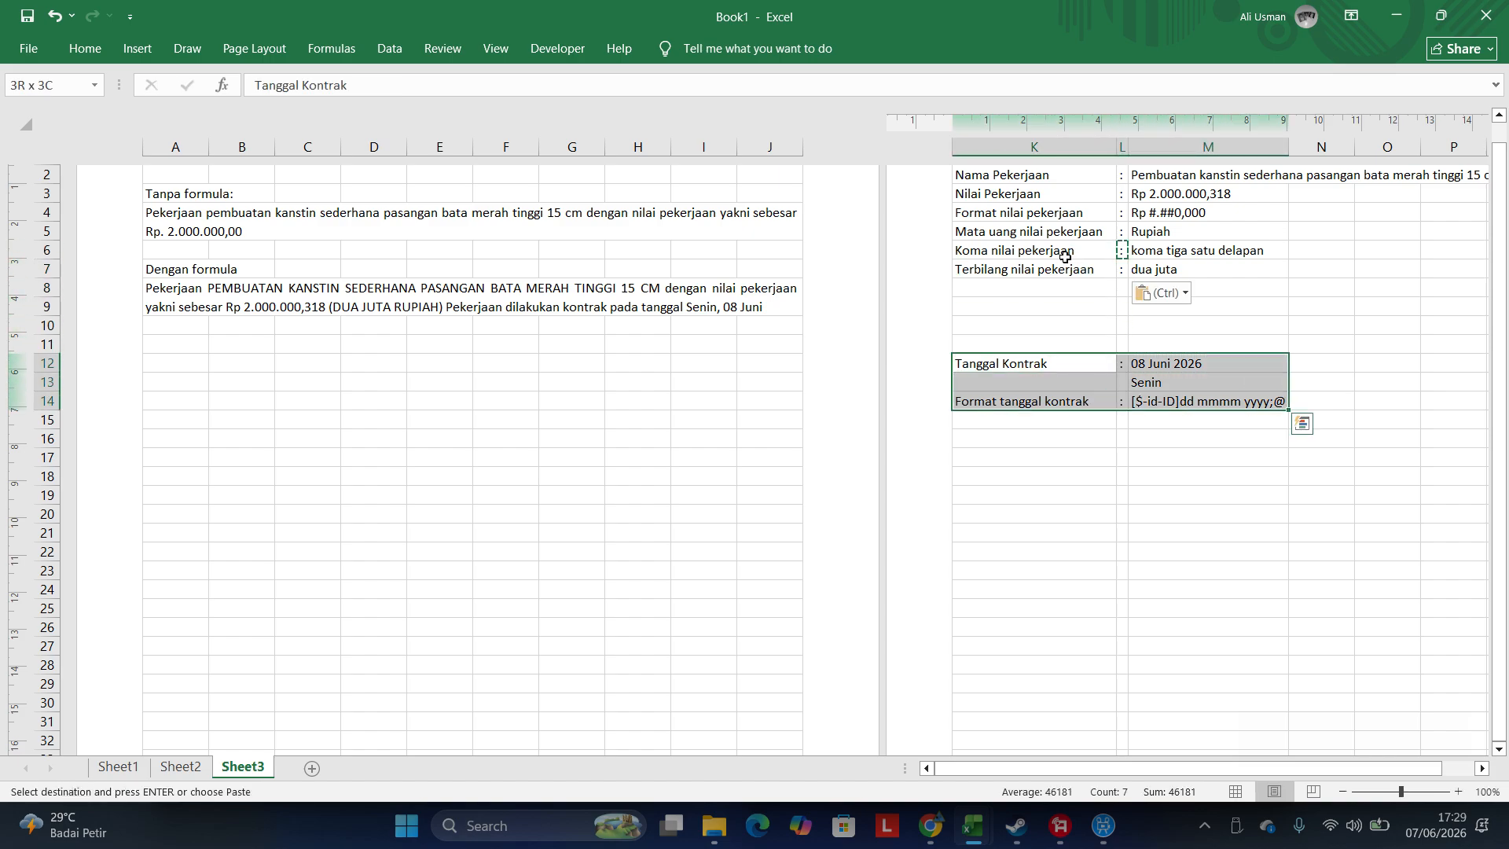
pyautogui.moveTo(1167, 358); pyautogui.dragTo(1167, 282)
# - Label the weekday row "Hari tanggal kontrak" in cell K9
pyautogui.click(1051, 309)
pyautogui.write('H')
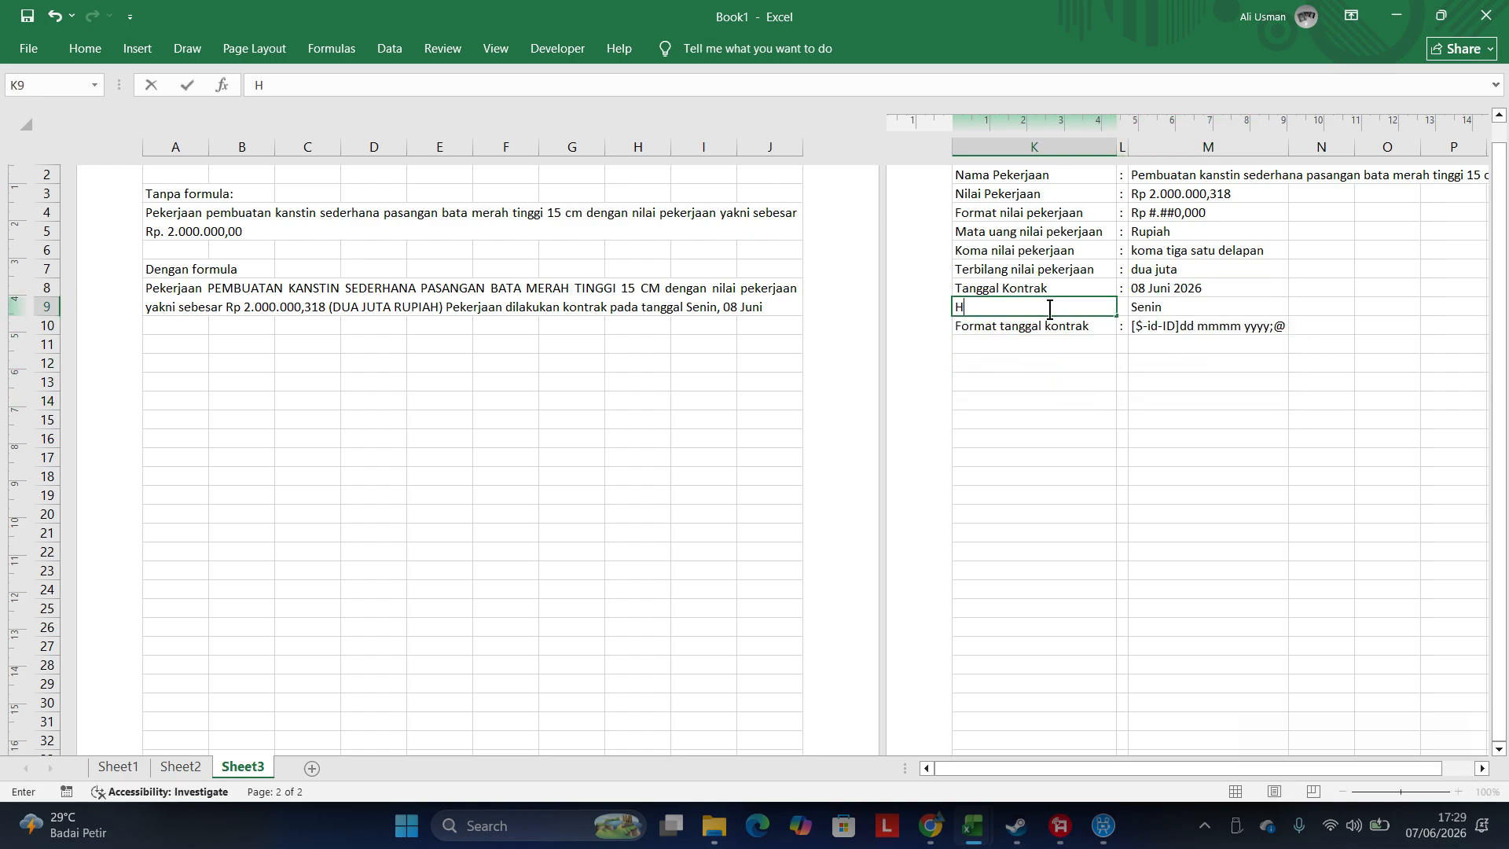
pyautogui.write('ari tanggal kontrak')
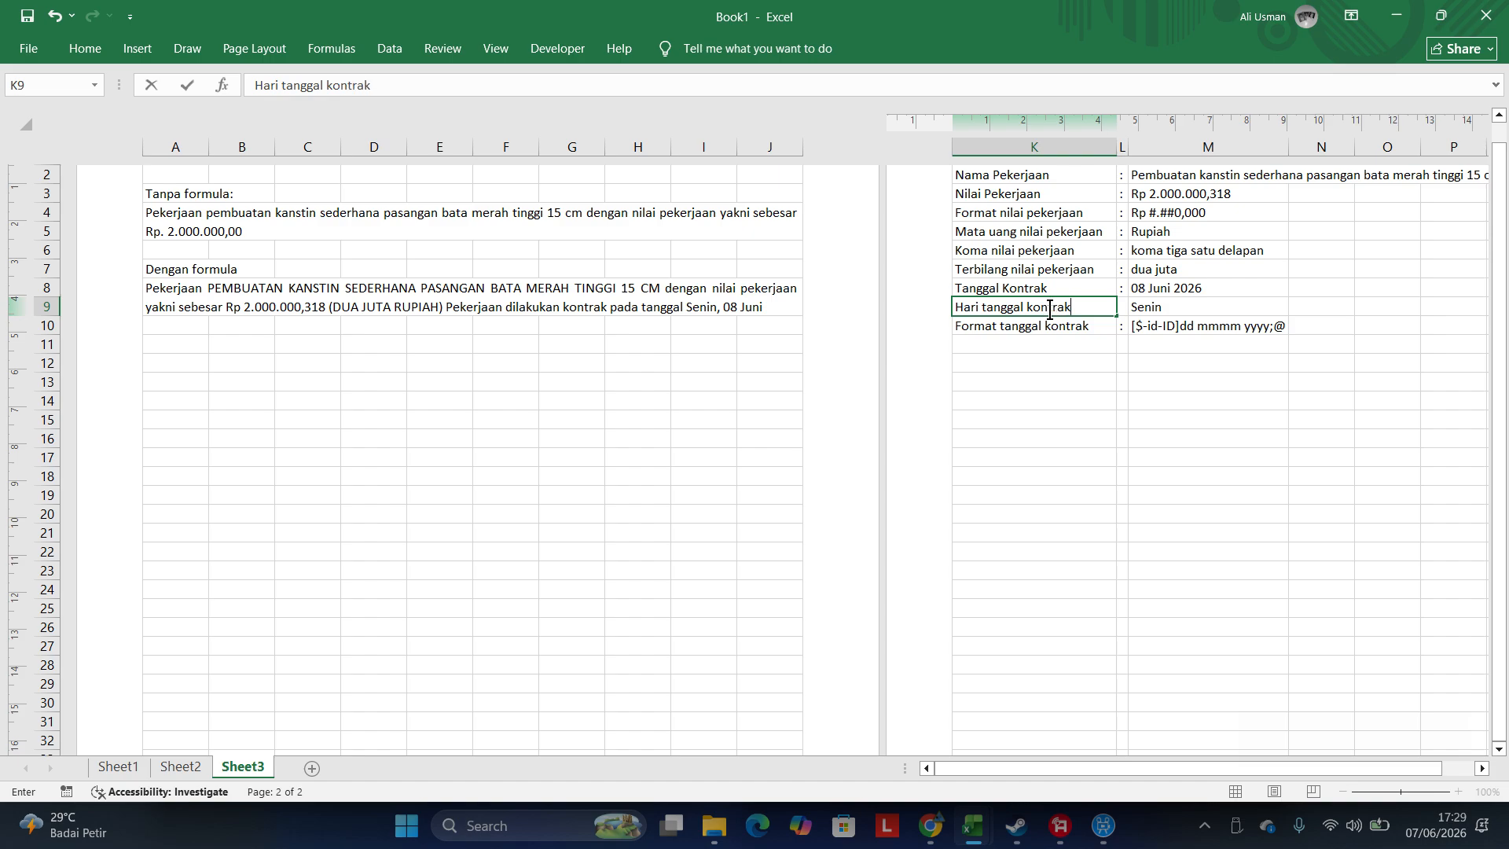
pyautogui.press('Return')
# - Extend the A8 formula after UPPER(M7) with &" "&UPPER(M6) so the decimal wording precedes the currency
pyautogui.press('Right')
pyautogui.press('Up')
pyautogui.press('Up')
pyautogui.press('Up')
pyautogui.press('Right')
pyautogui.press('Up')
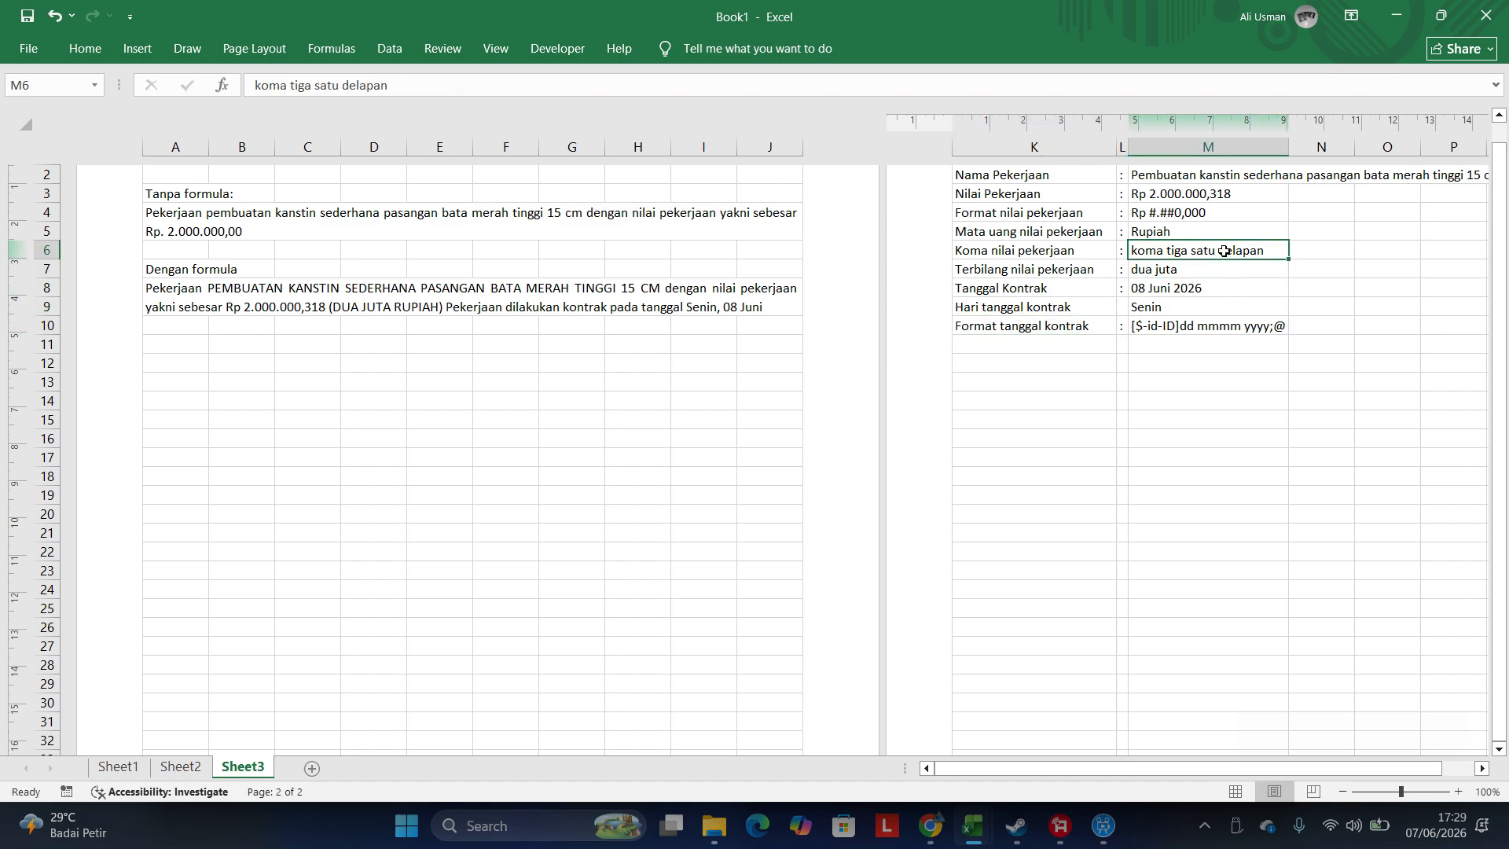
pyautogui.doubleClick(604, 300)
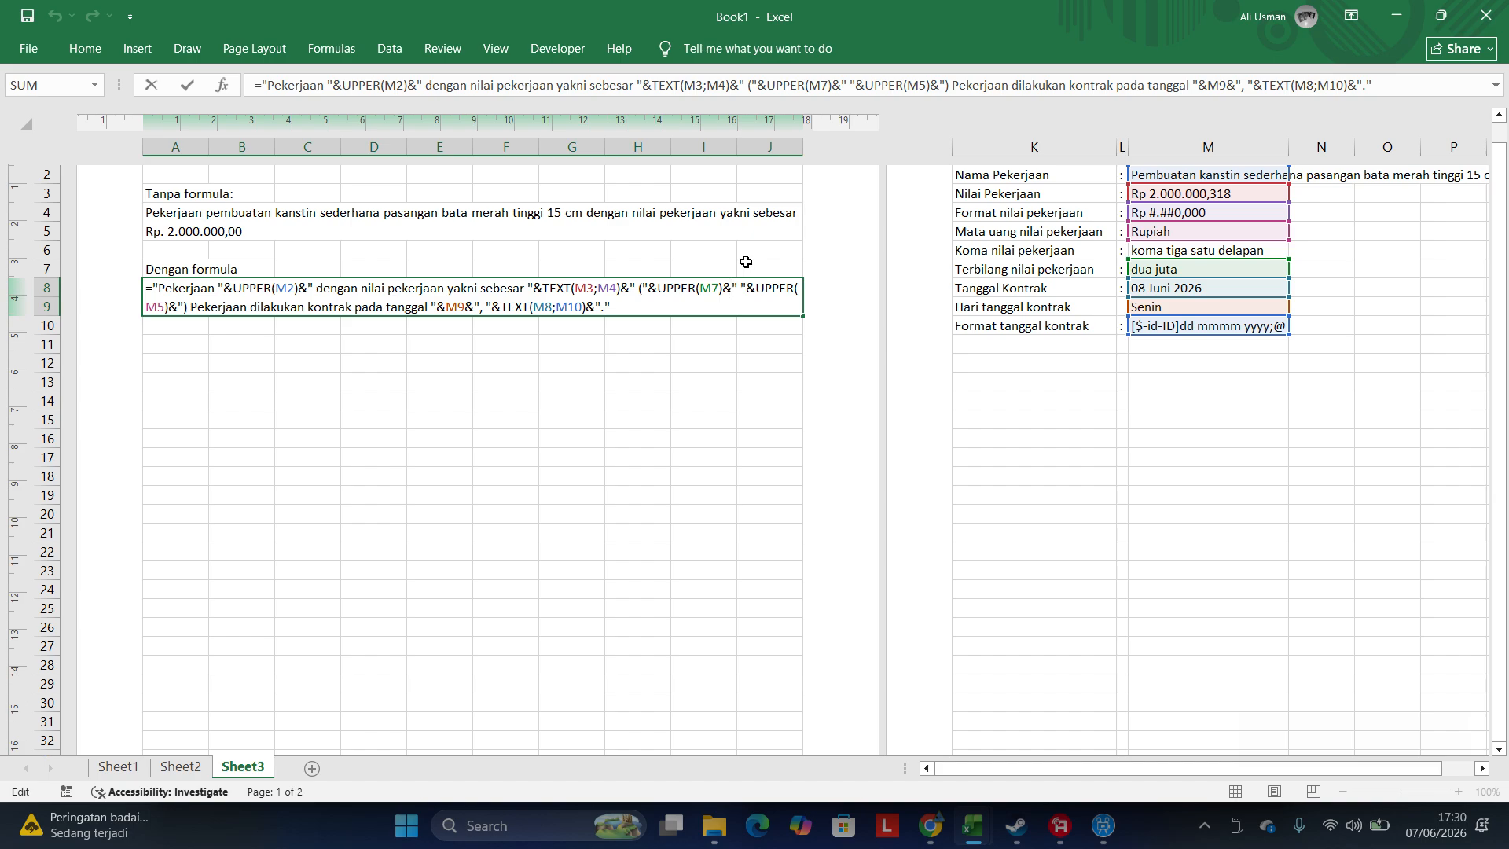
pyautogui.write('&')
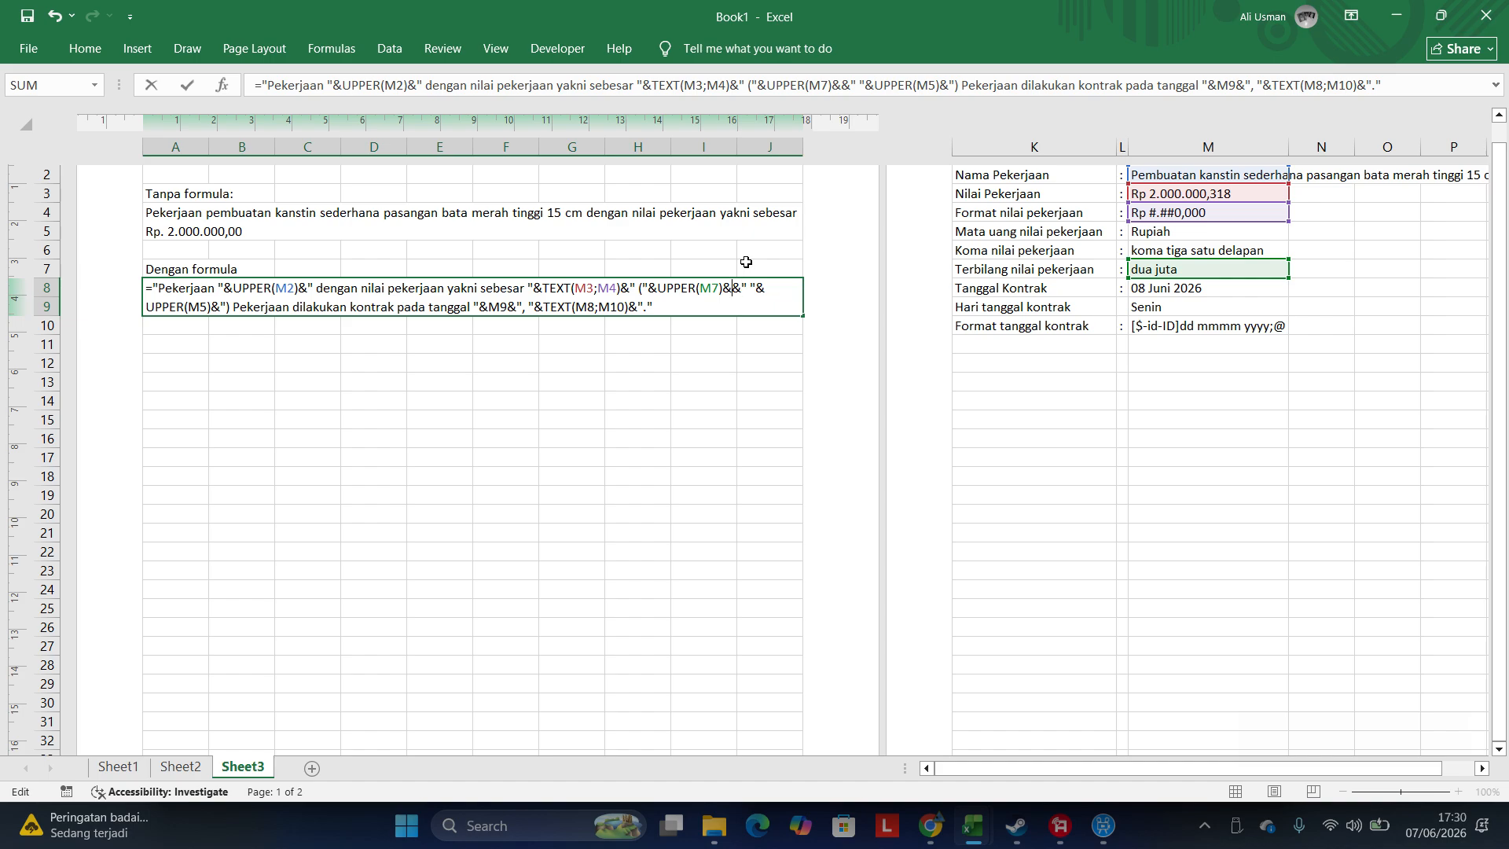
pyautogui.write('" "')
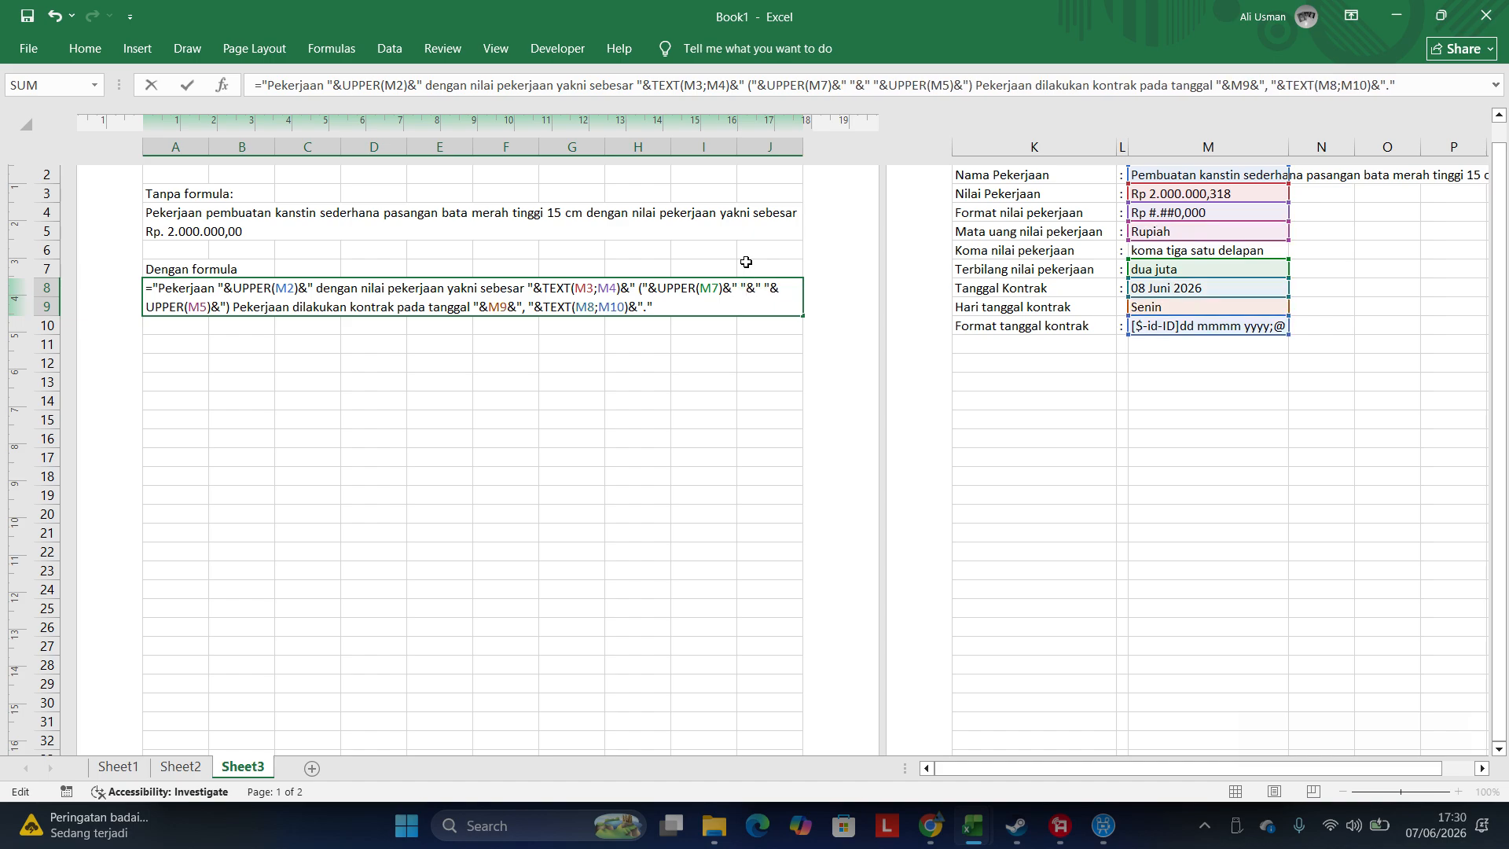
pyautogui.write('&')
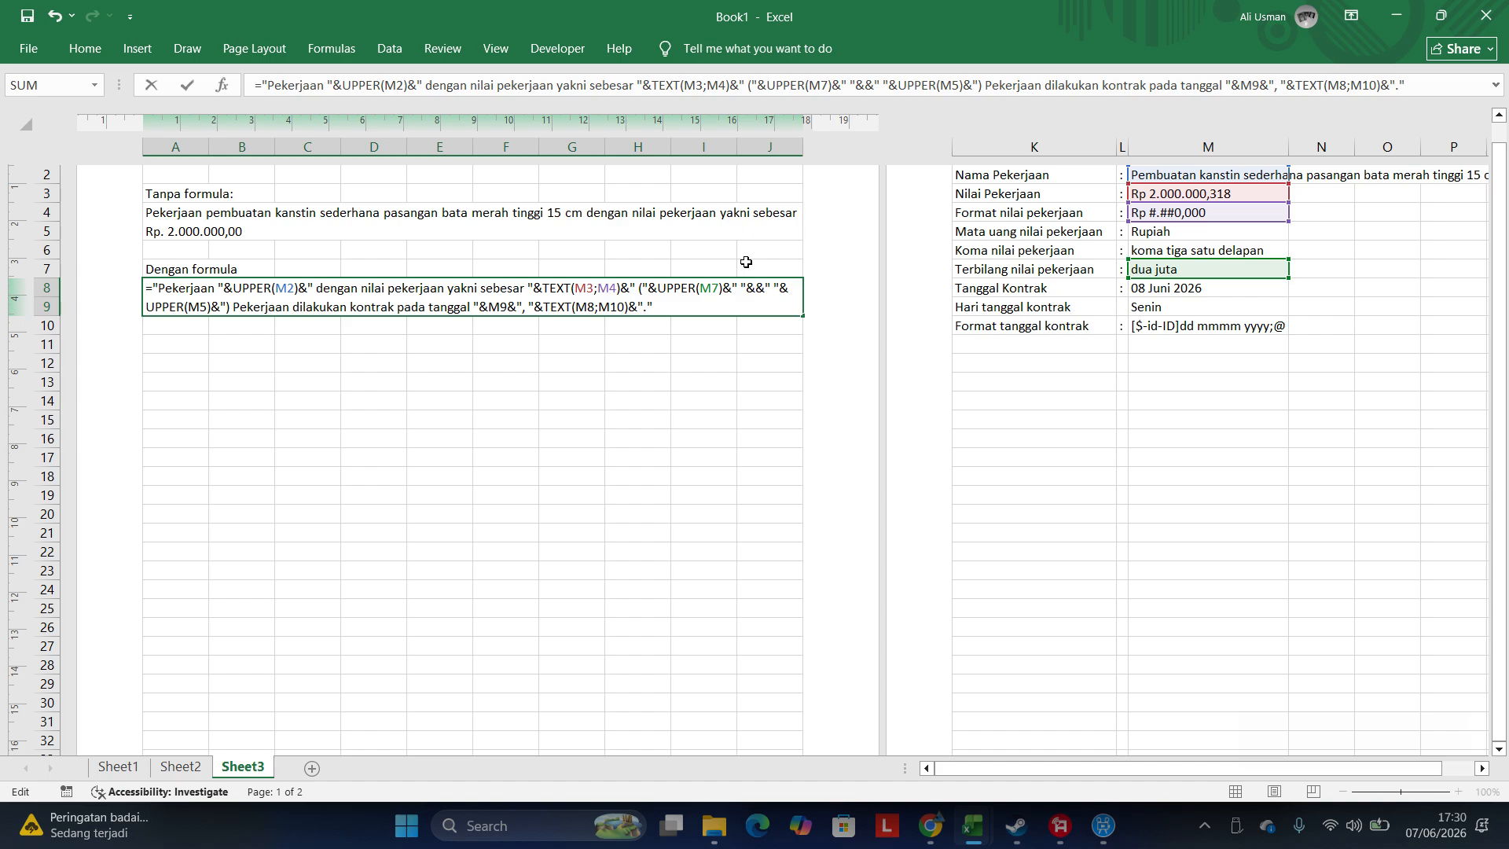
pyautogui.write('upper')
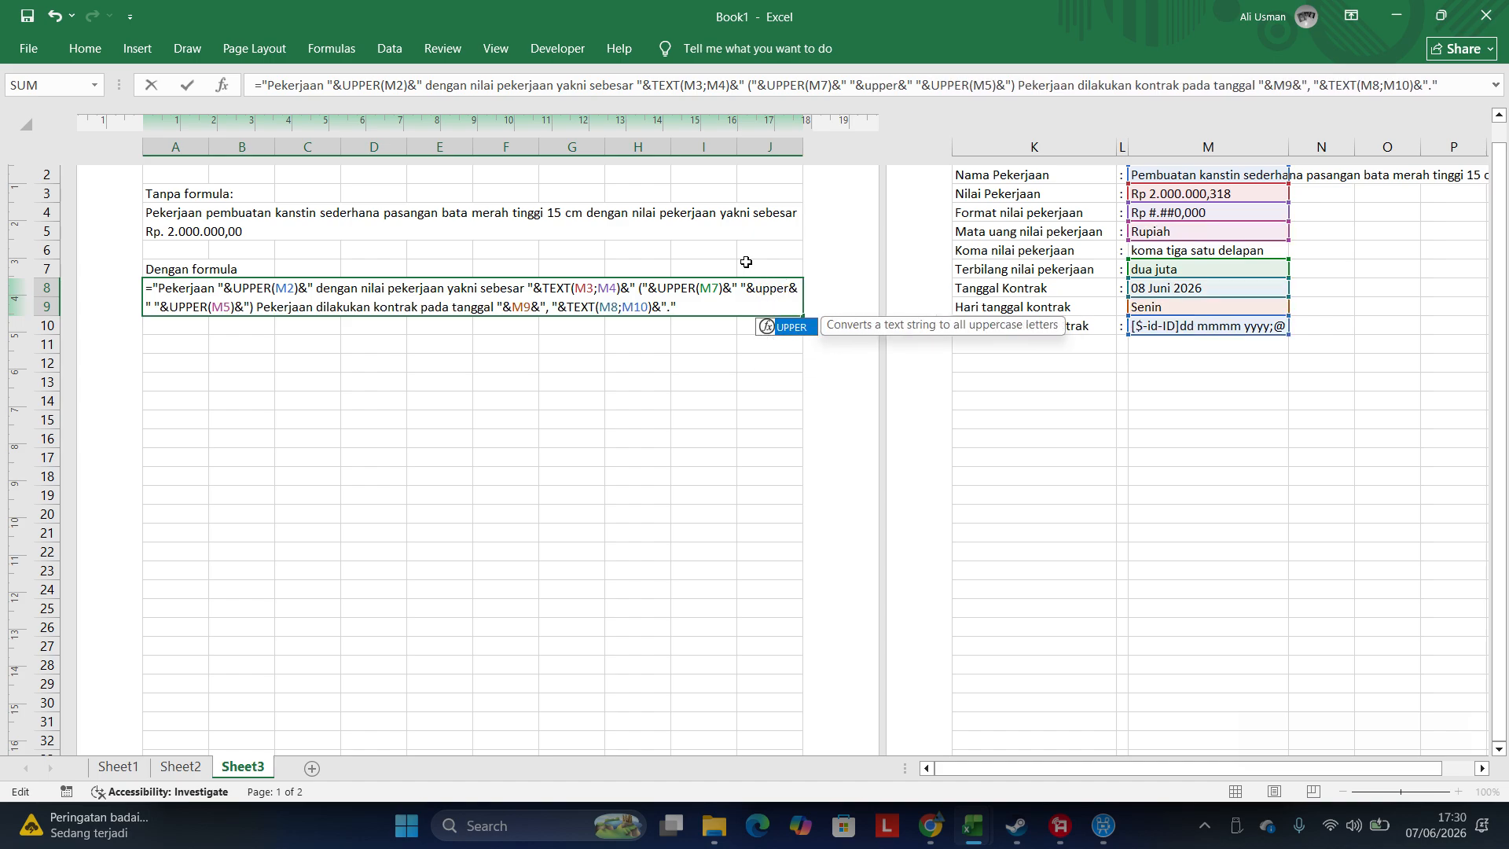
pyautogui.write('()')
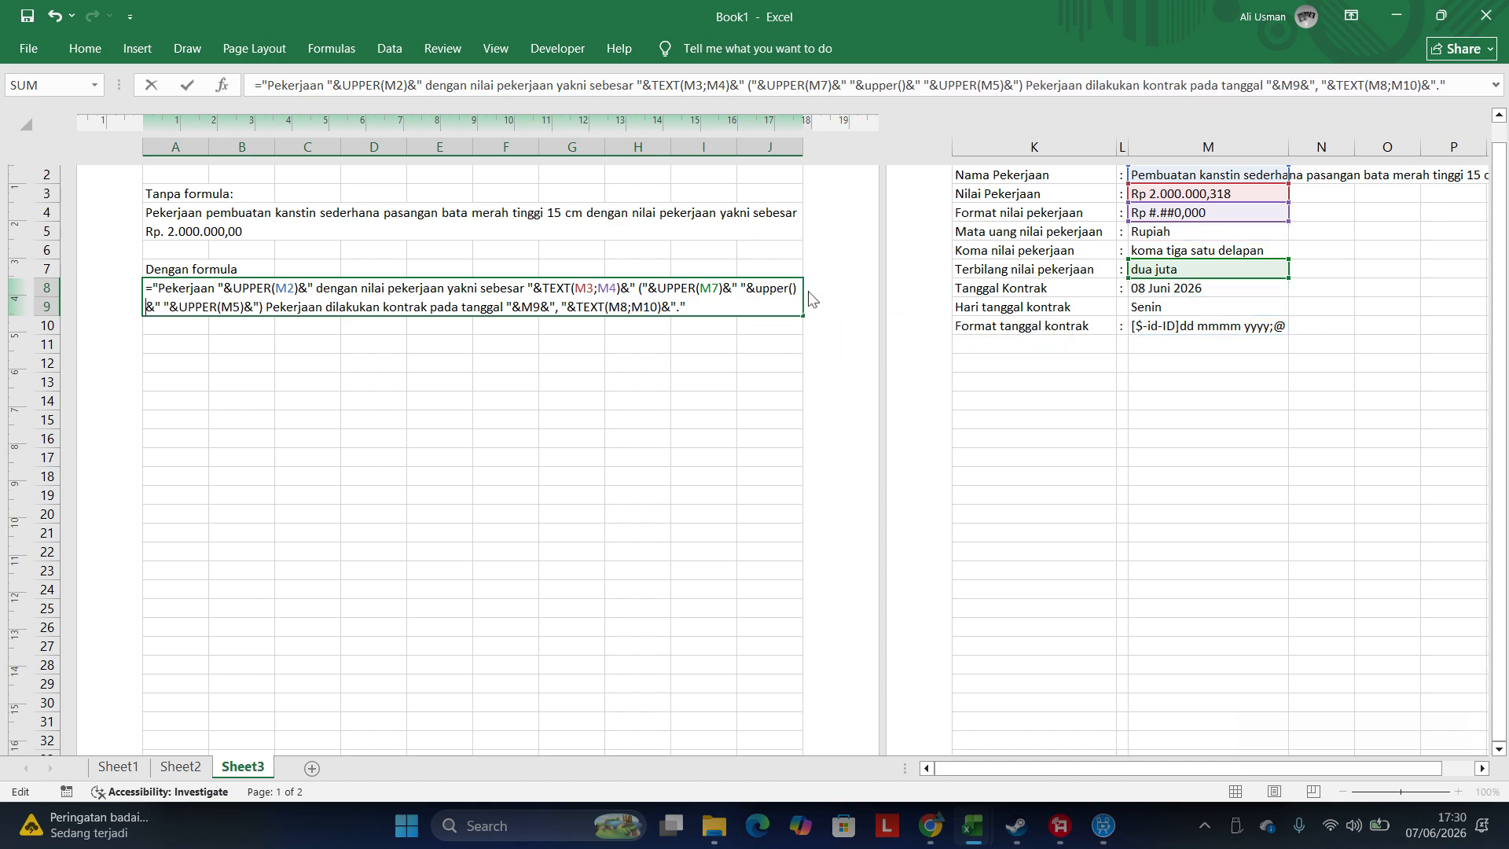
pyautogui.press('Left')
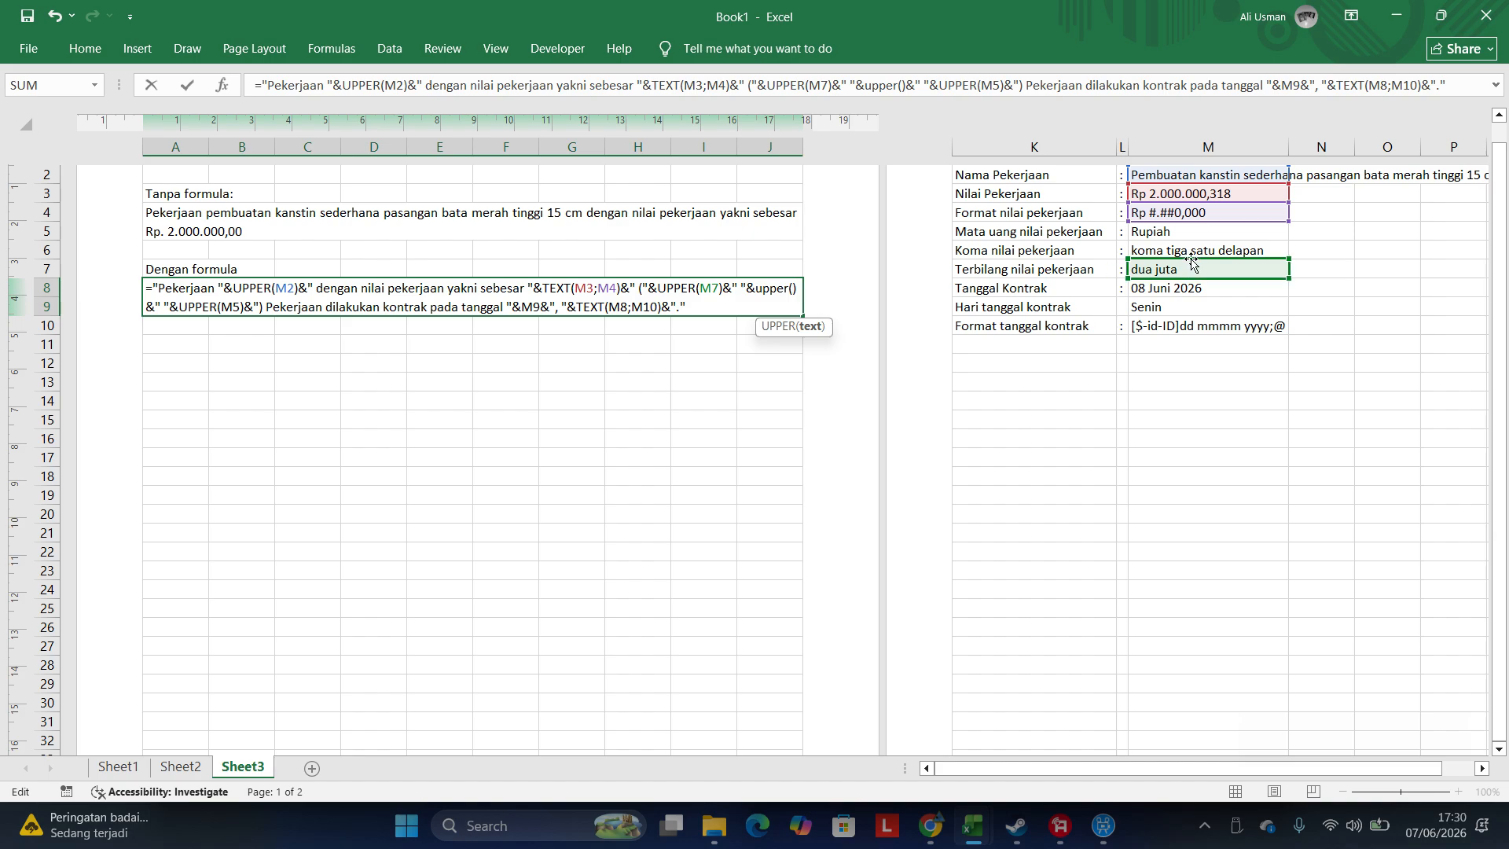
pyautogui.click(1191, 253)
pyautogui.press('Return')
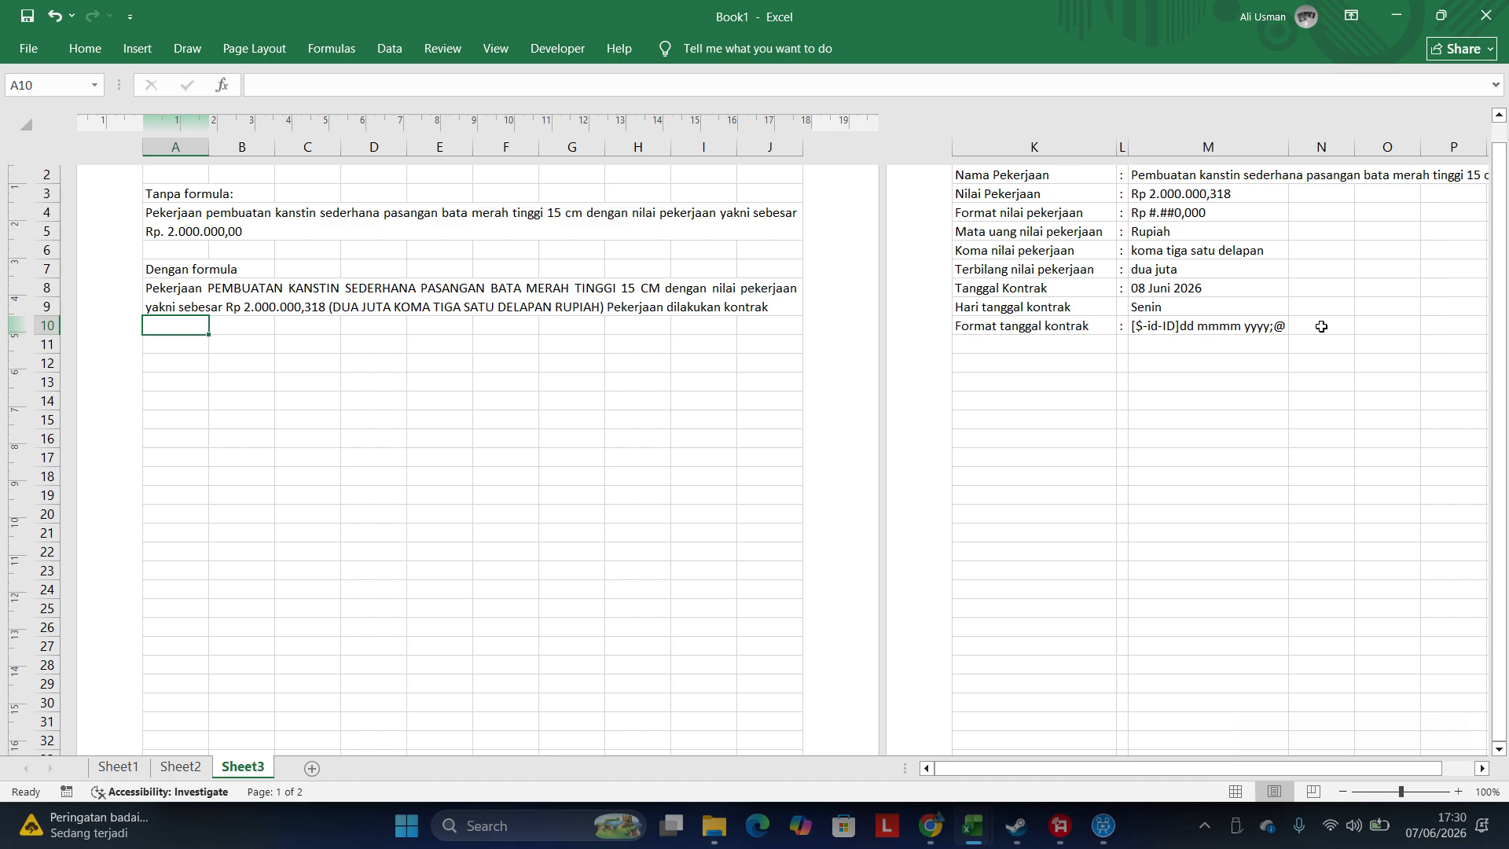
# - Change the decimals of the contract value in cell M3 to 000, making it 2000000,000
pyautogui.click(1239, 260)
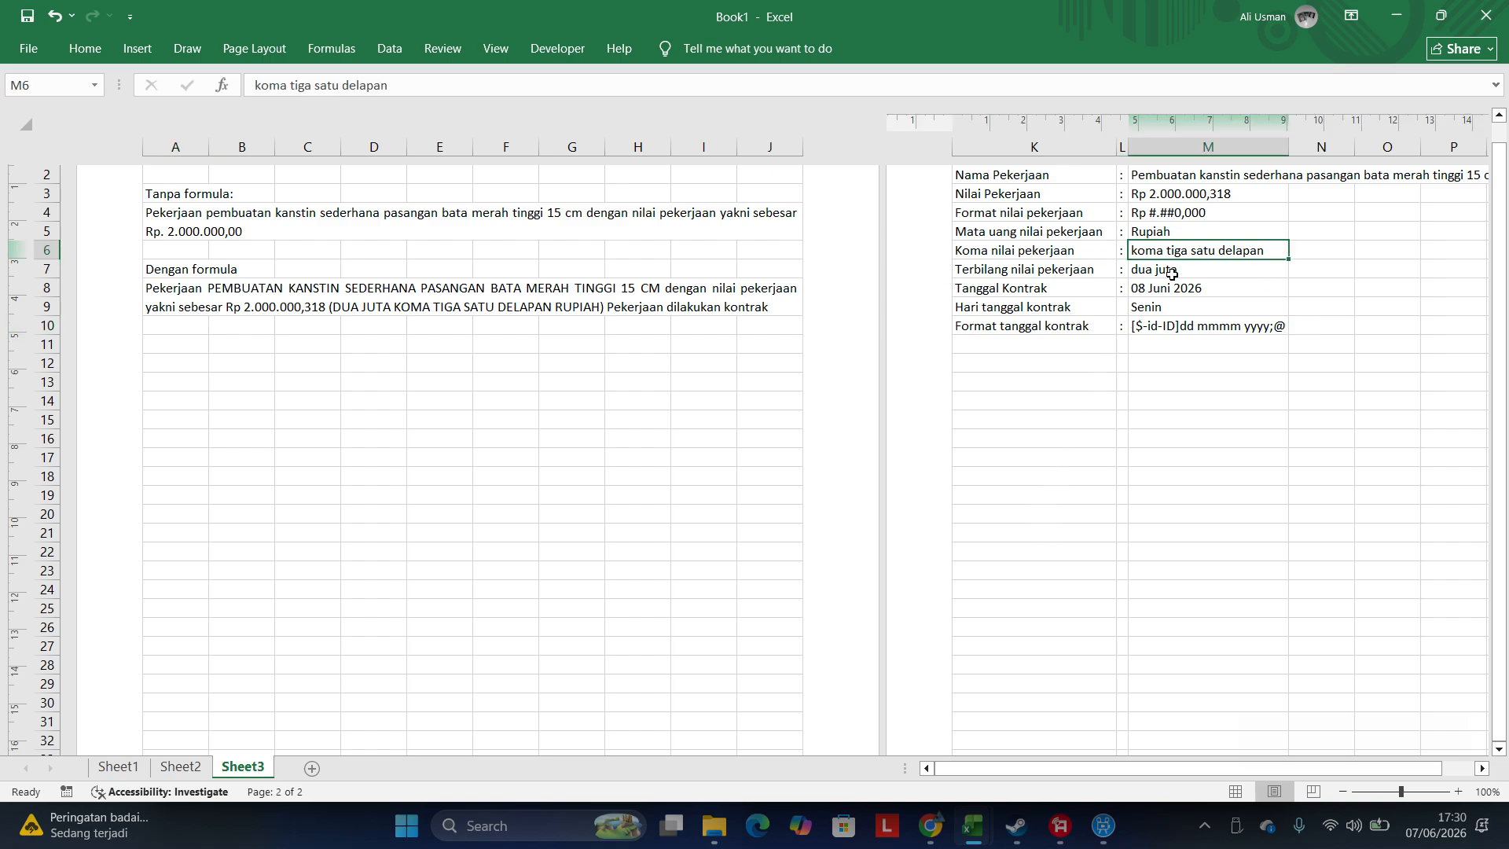
pyautogui.click(1229, 196)
pyautogui.doubleClick(1229, 196)
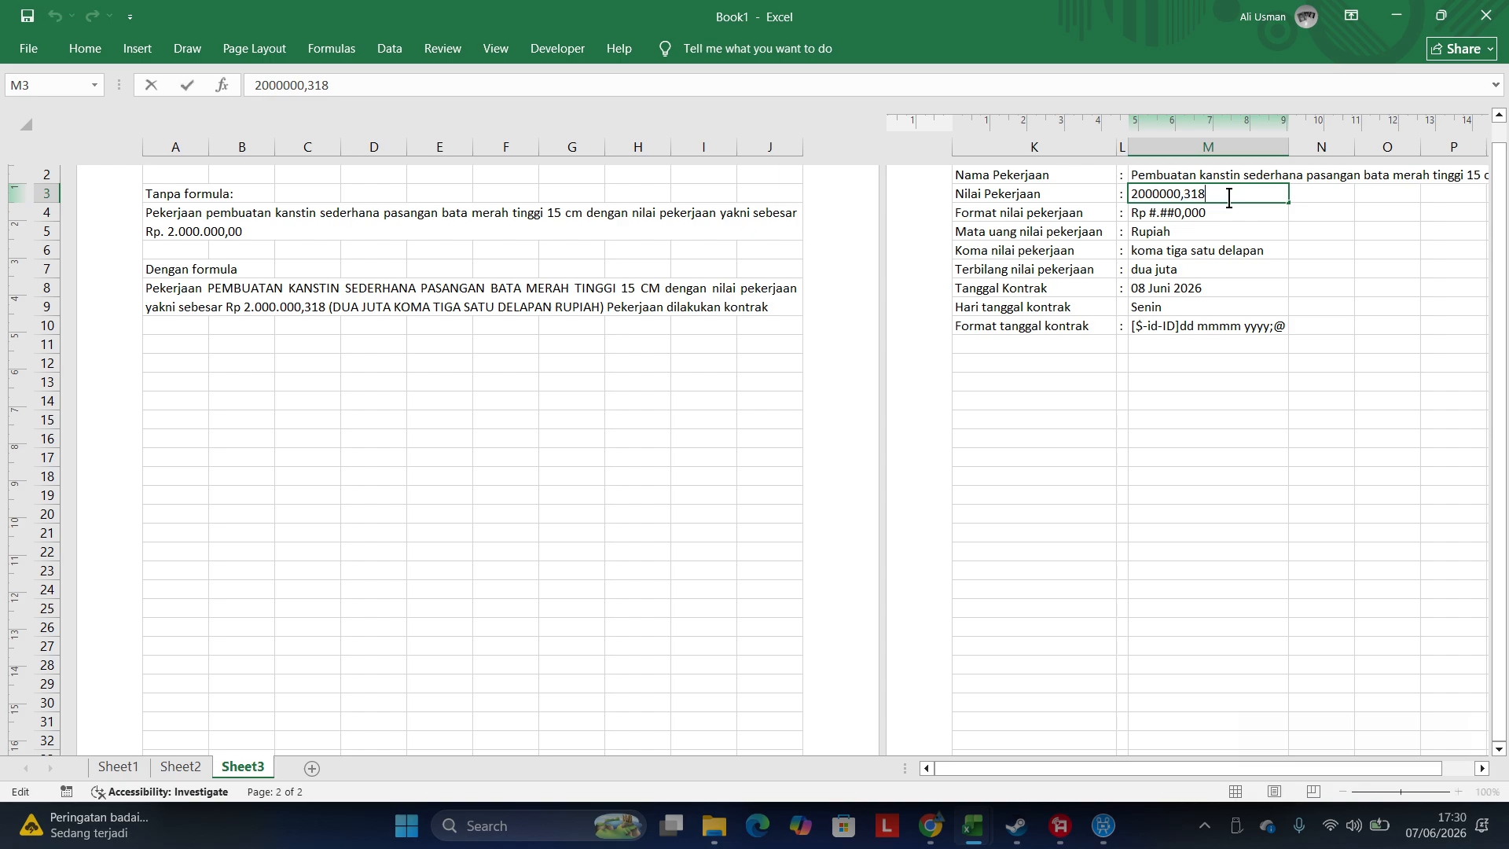
pyautogui.press('BackSpace')
pyautogui.press('BackSpace')
pyautogui.press('BackSpace')
pyautogui.write('000')
pyautogui.press('Return')
pyautogui.press('Return')
pyautogui.press('Return')
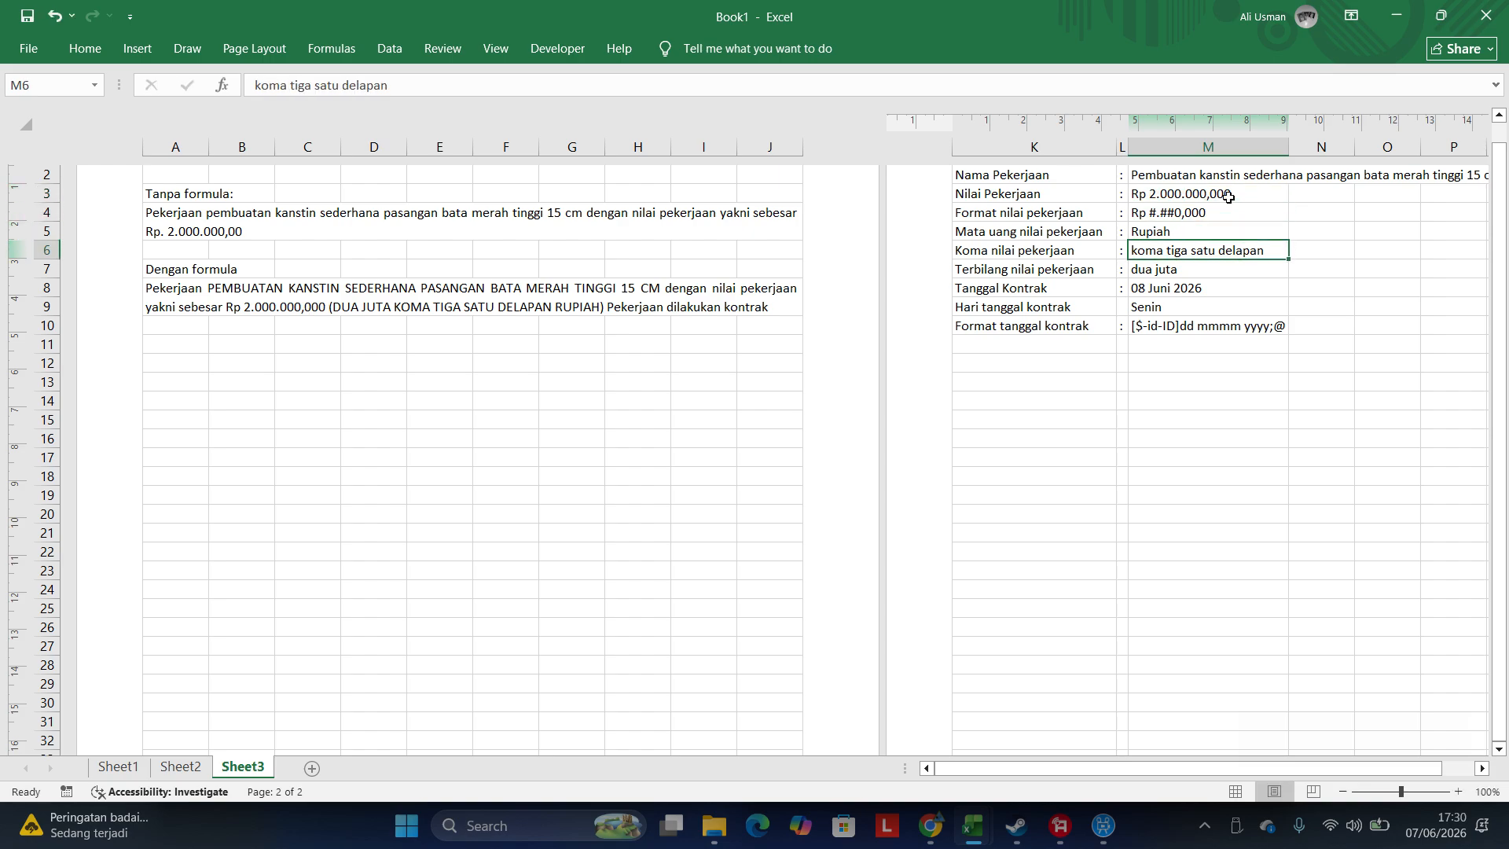
# - Shorten the value format text in cell M4 to Rp #.##0,00
pyautogui.press('Up')
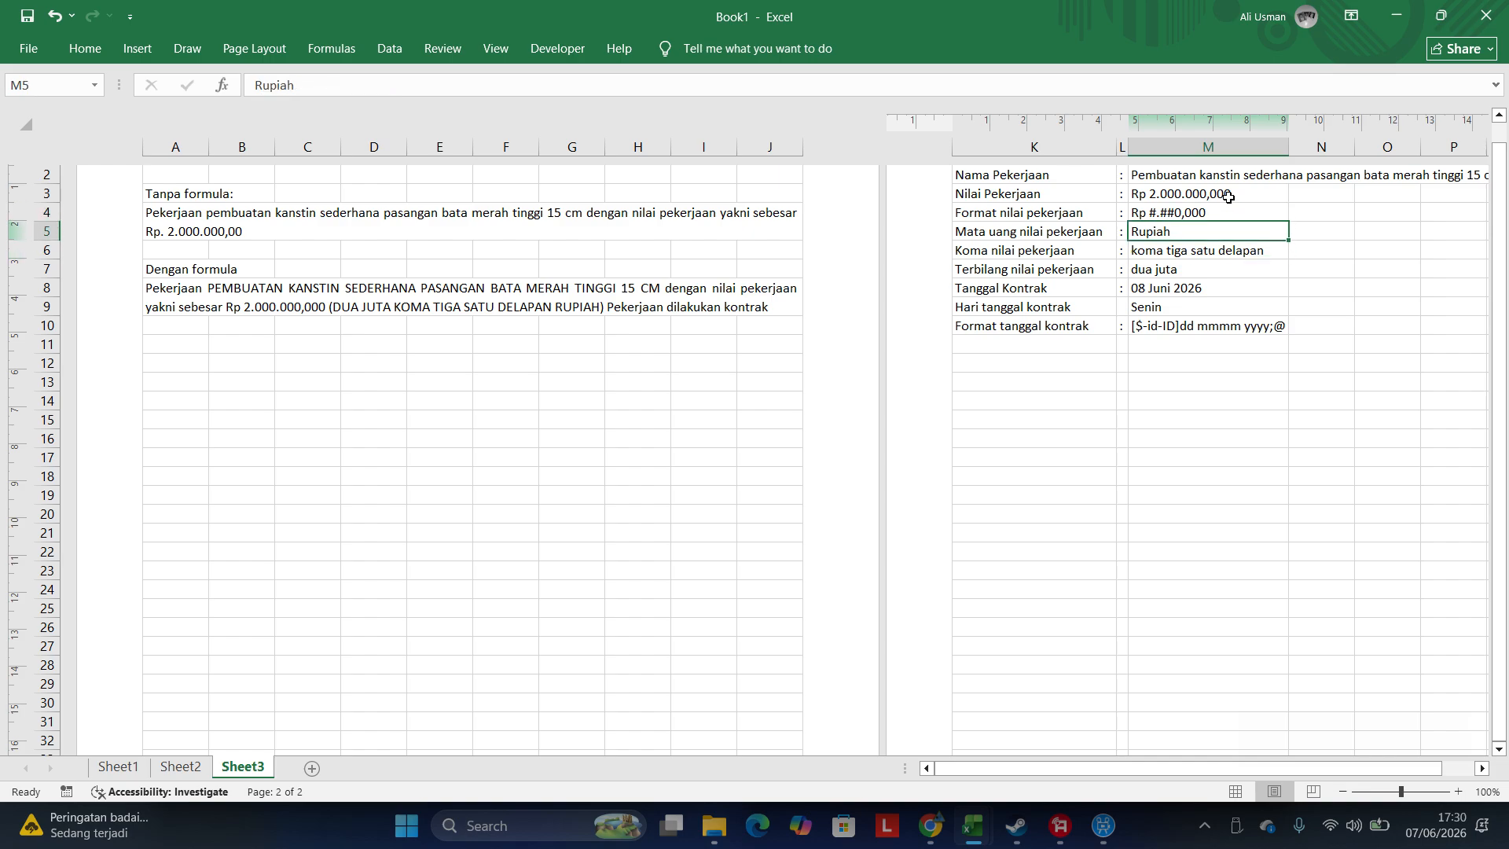
pyautogui.press('Up')
pyautogui.press('F2')
pyautogui.press('BackSpace')
pyautogui.press('Return')
pyautogui.press('Up')
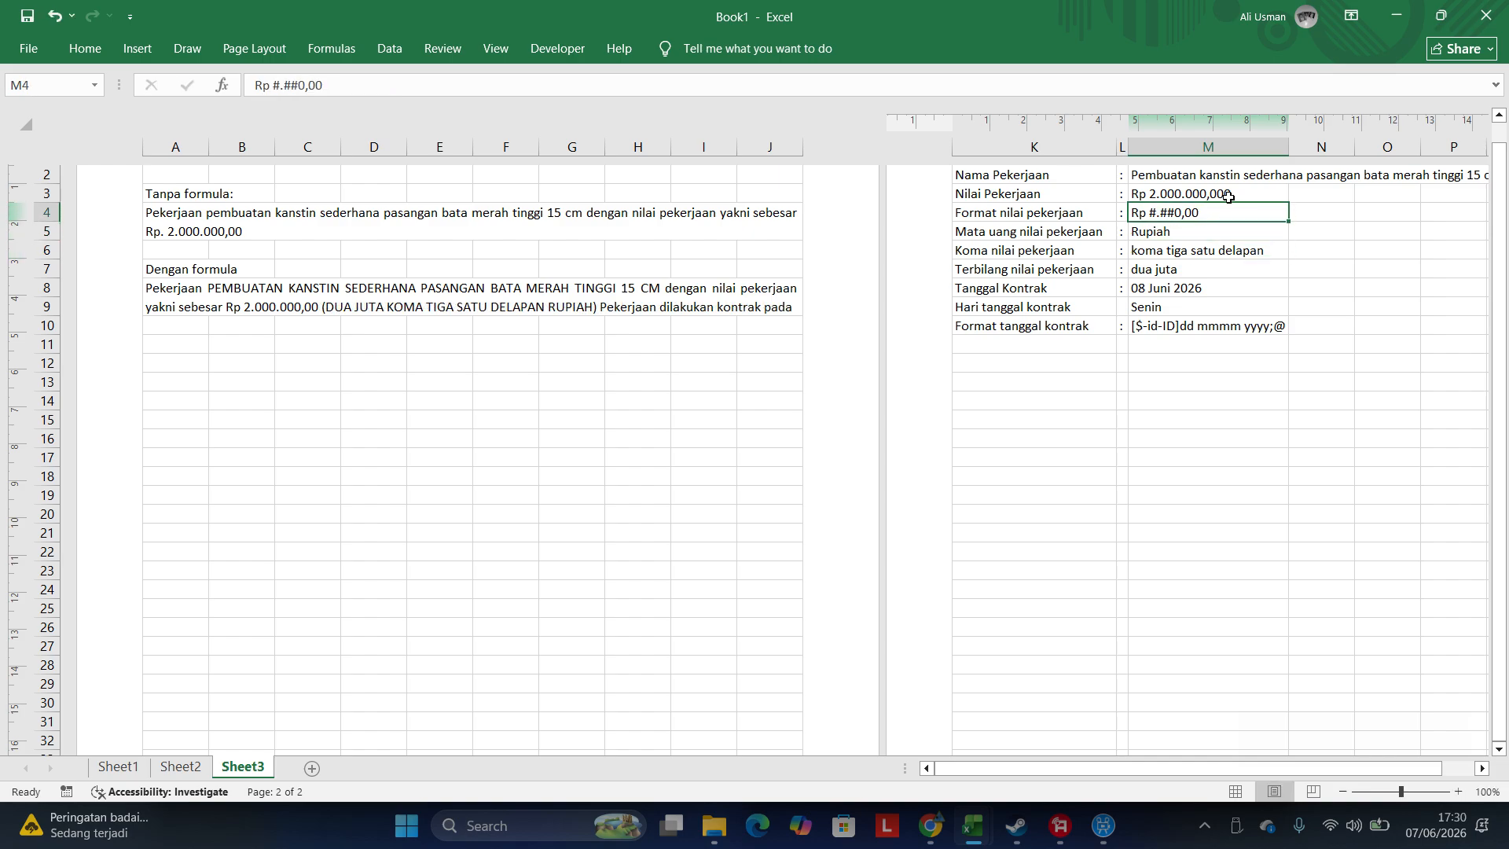
# - Clear the decimal wording from the "Koma nilai pekerjaan" cell M6
pyautogui.press('Return')
pyautogui.press('Return')
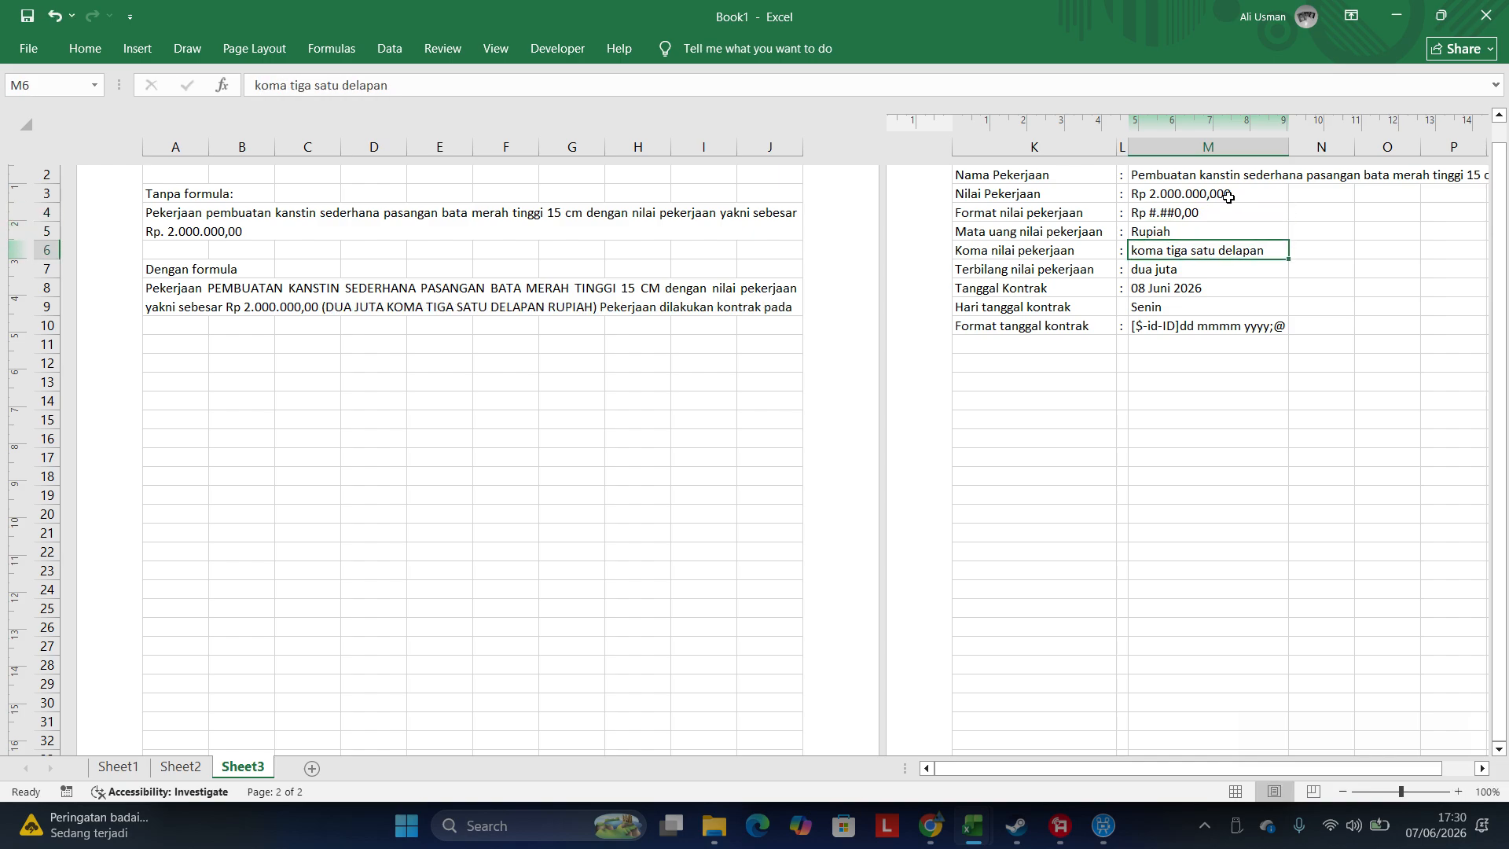
pyautogui.press('Delete')
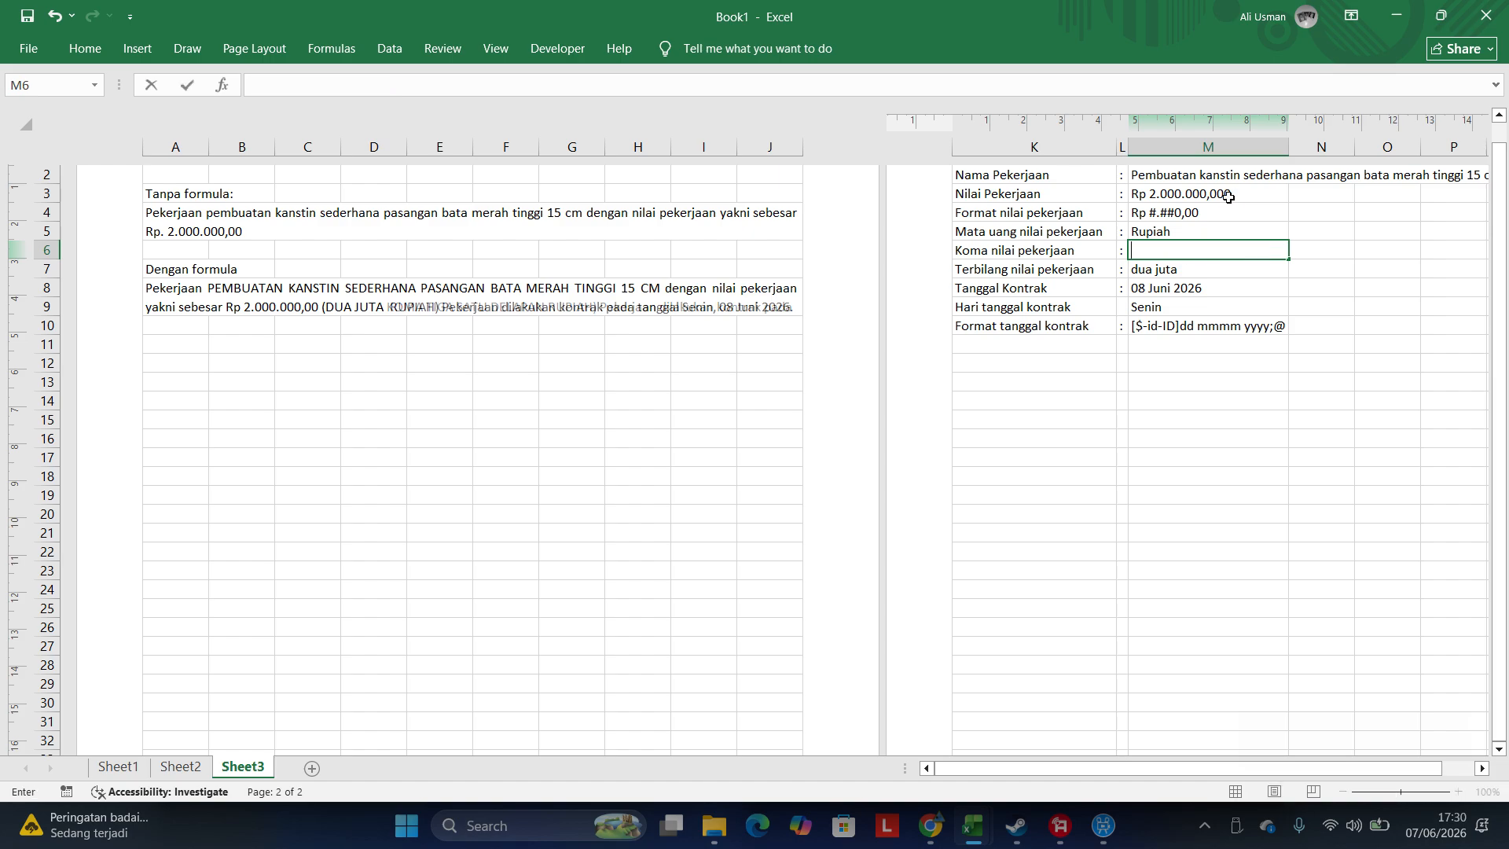
pyautogui.press('Return')
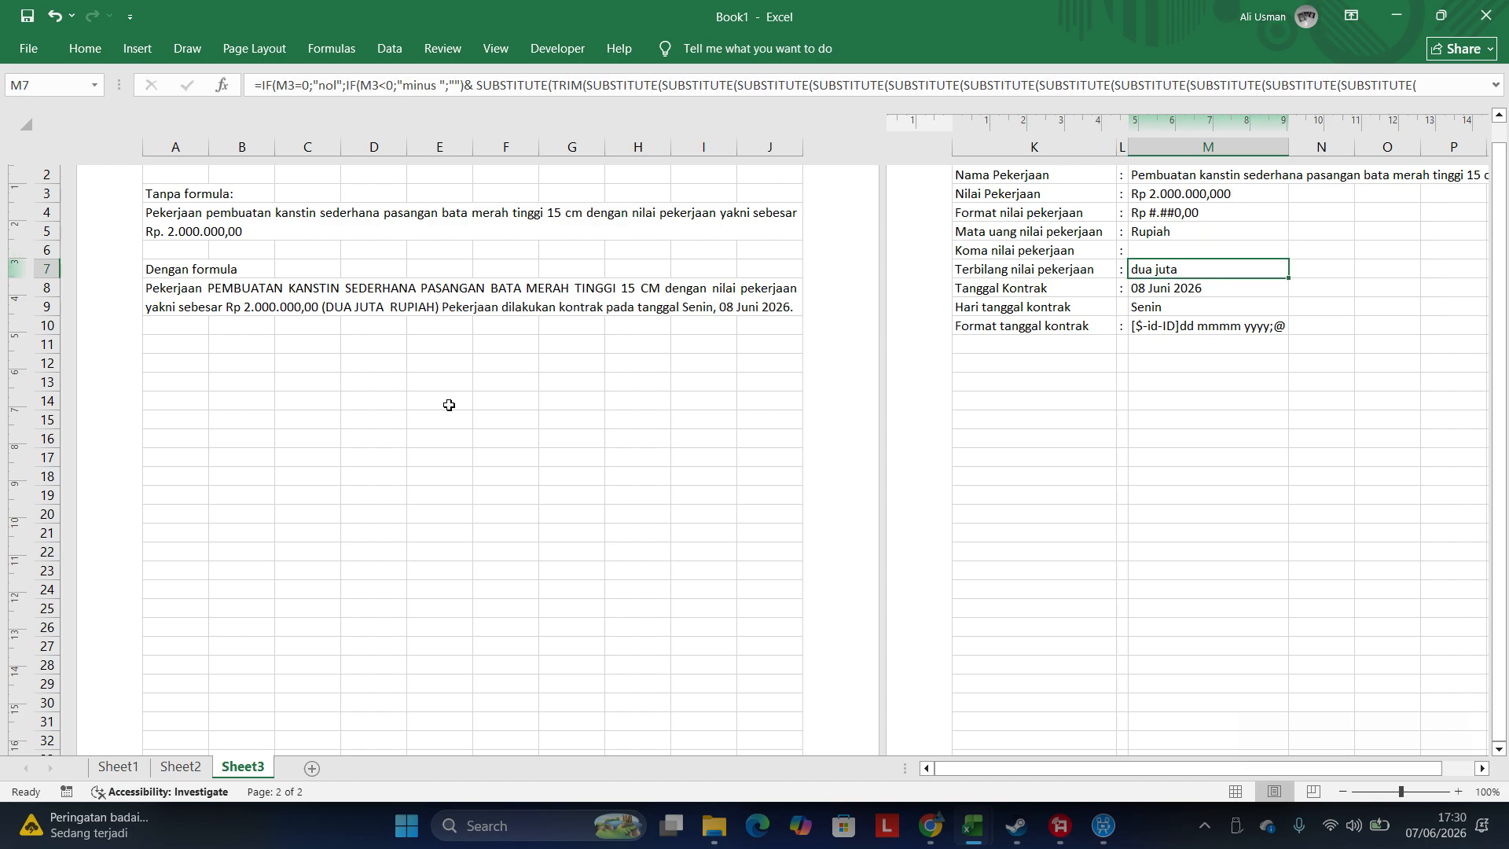
# - In the A8 formula, replace the space before UPPER(M6) with IF(M6=0;"";" ") and accept the proposed formula correction
pyautogui.doubleClick(389, 305)
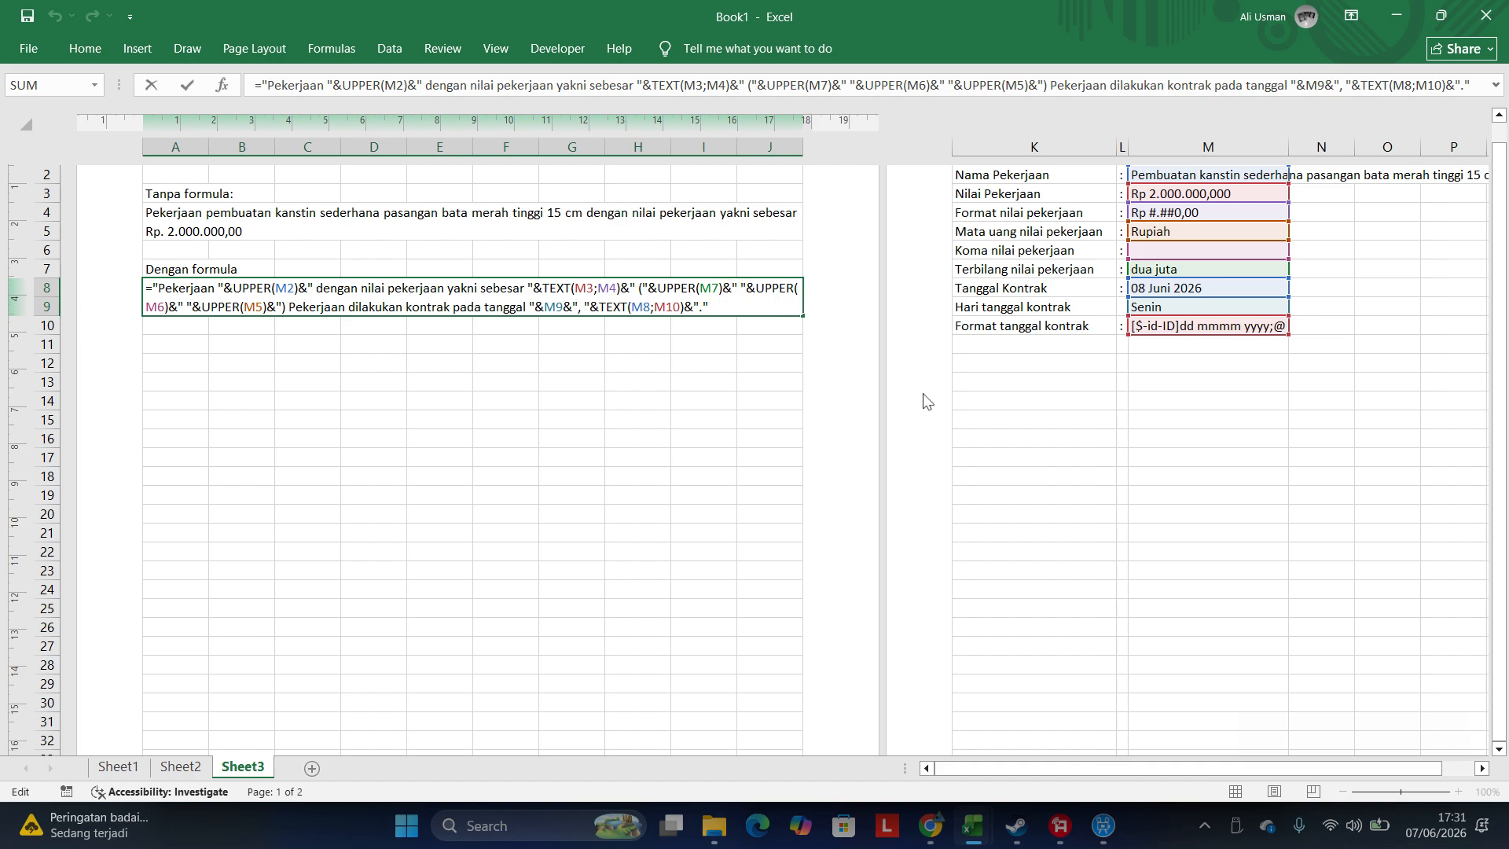
pyautogui.write('=')
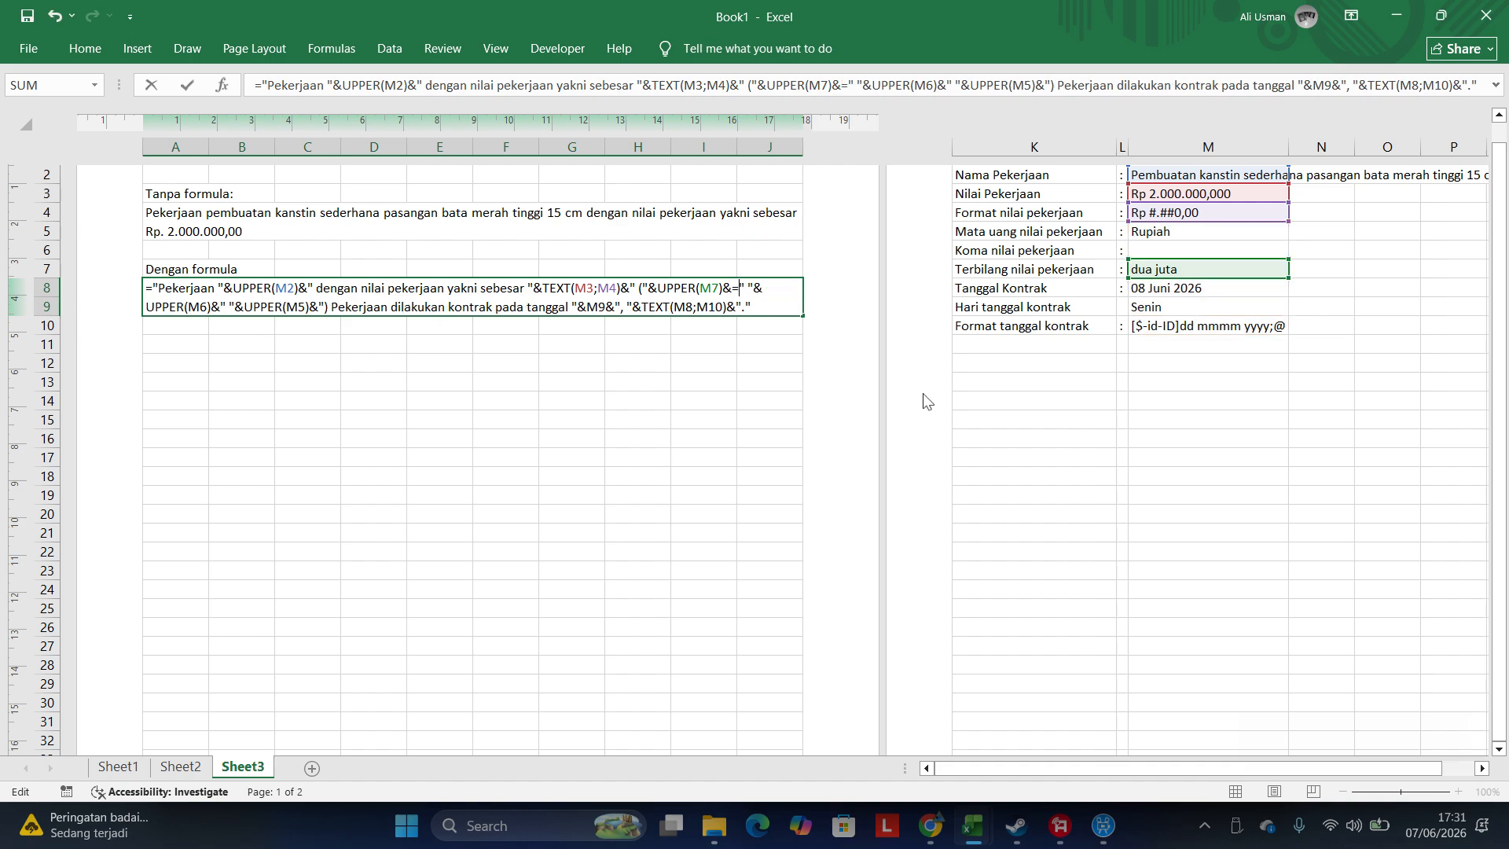
pyautogui.write('if')
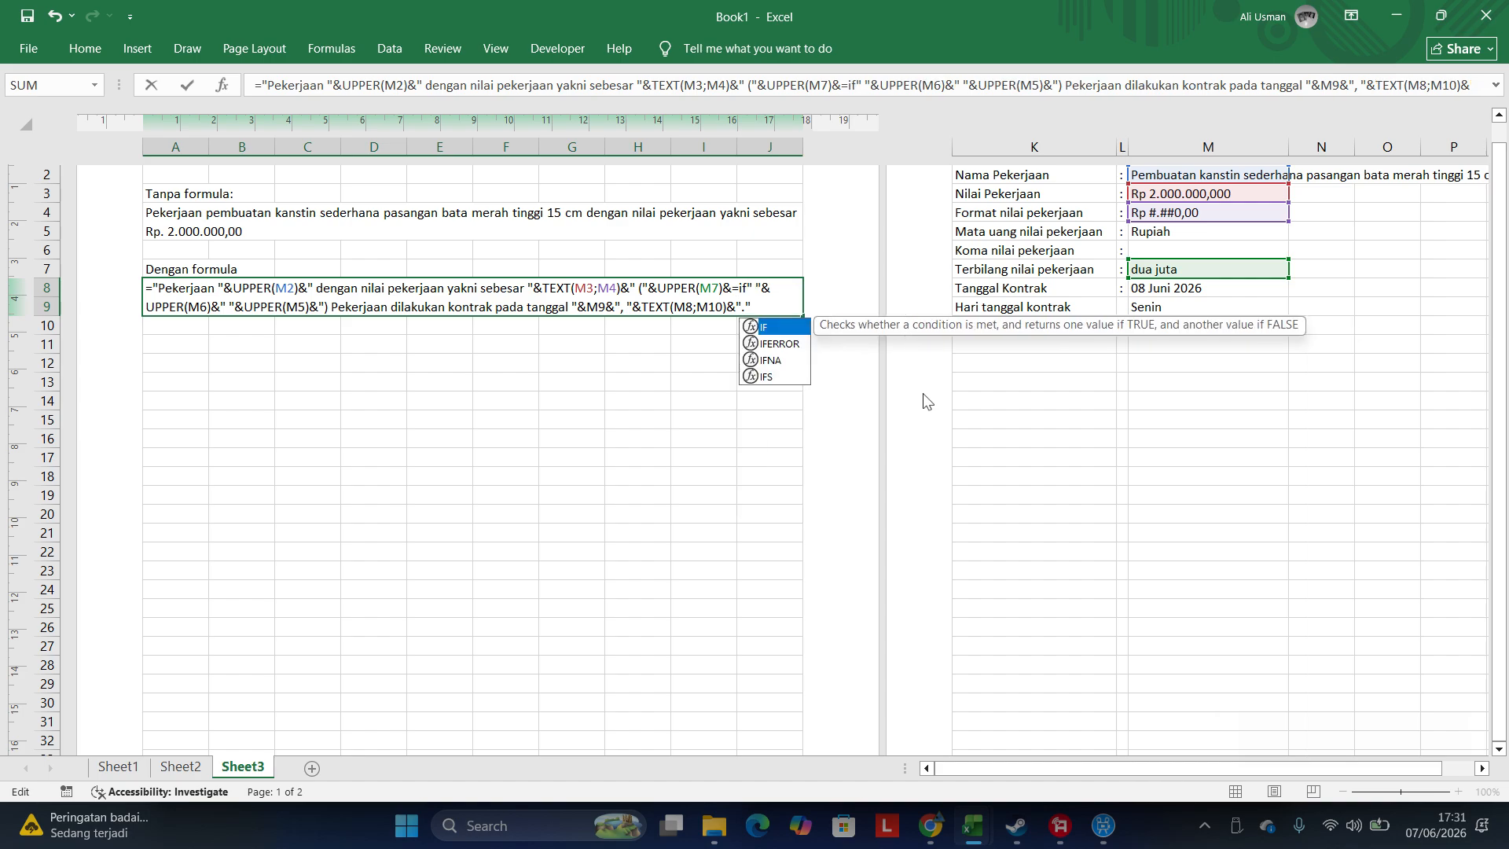
pyautogui.write('(')
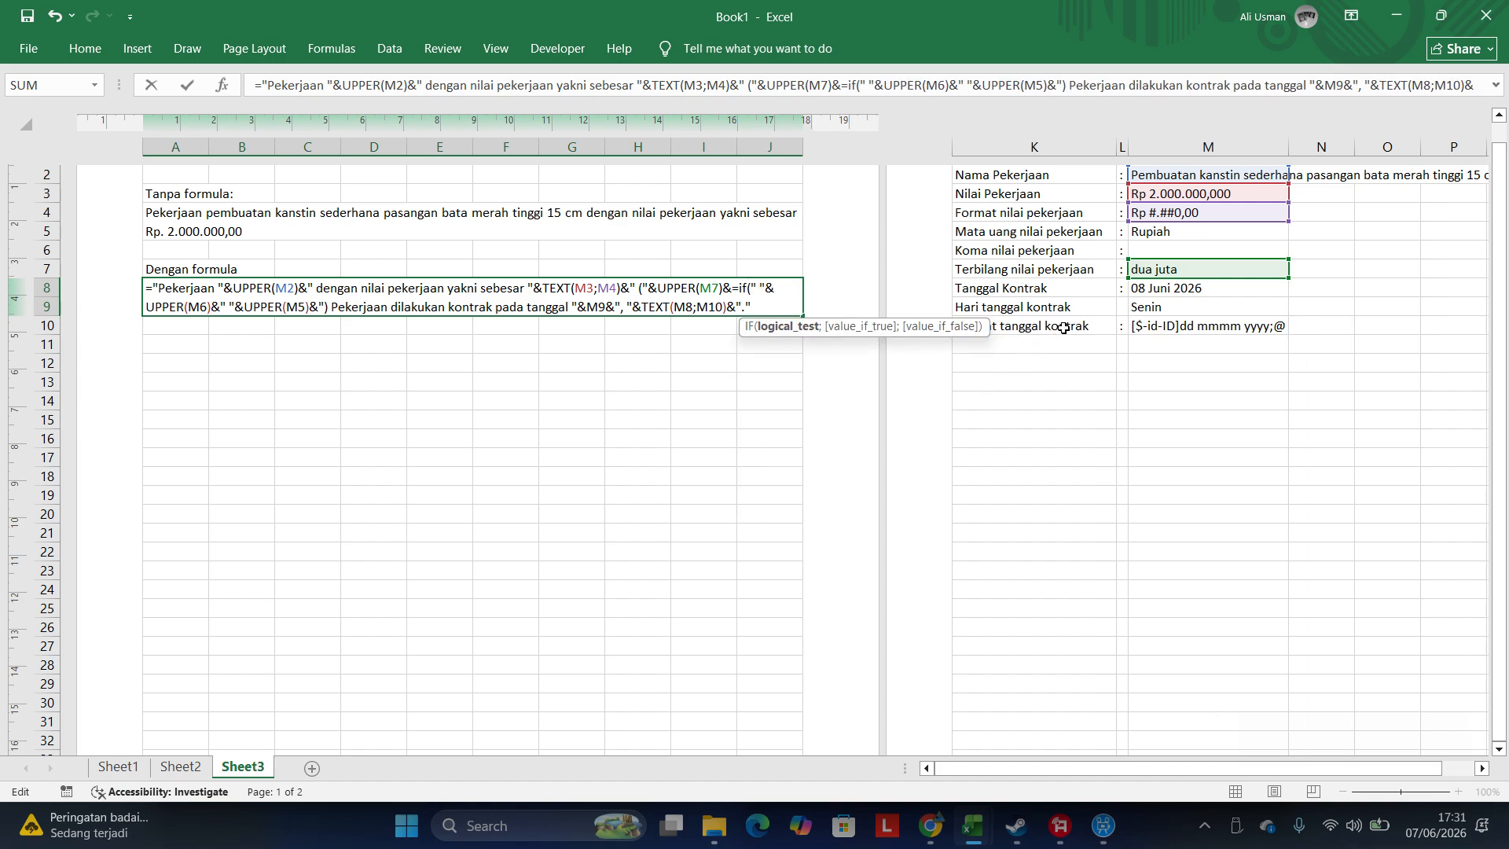
pyautogui.click(1170, 249)
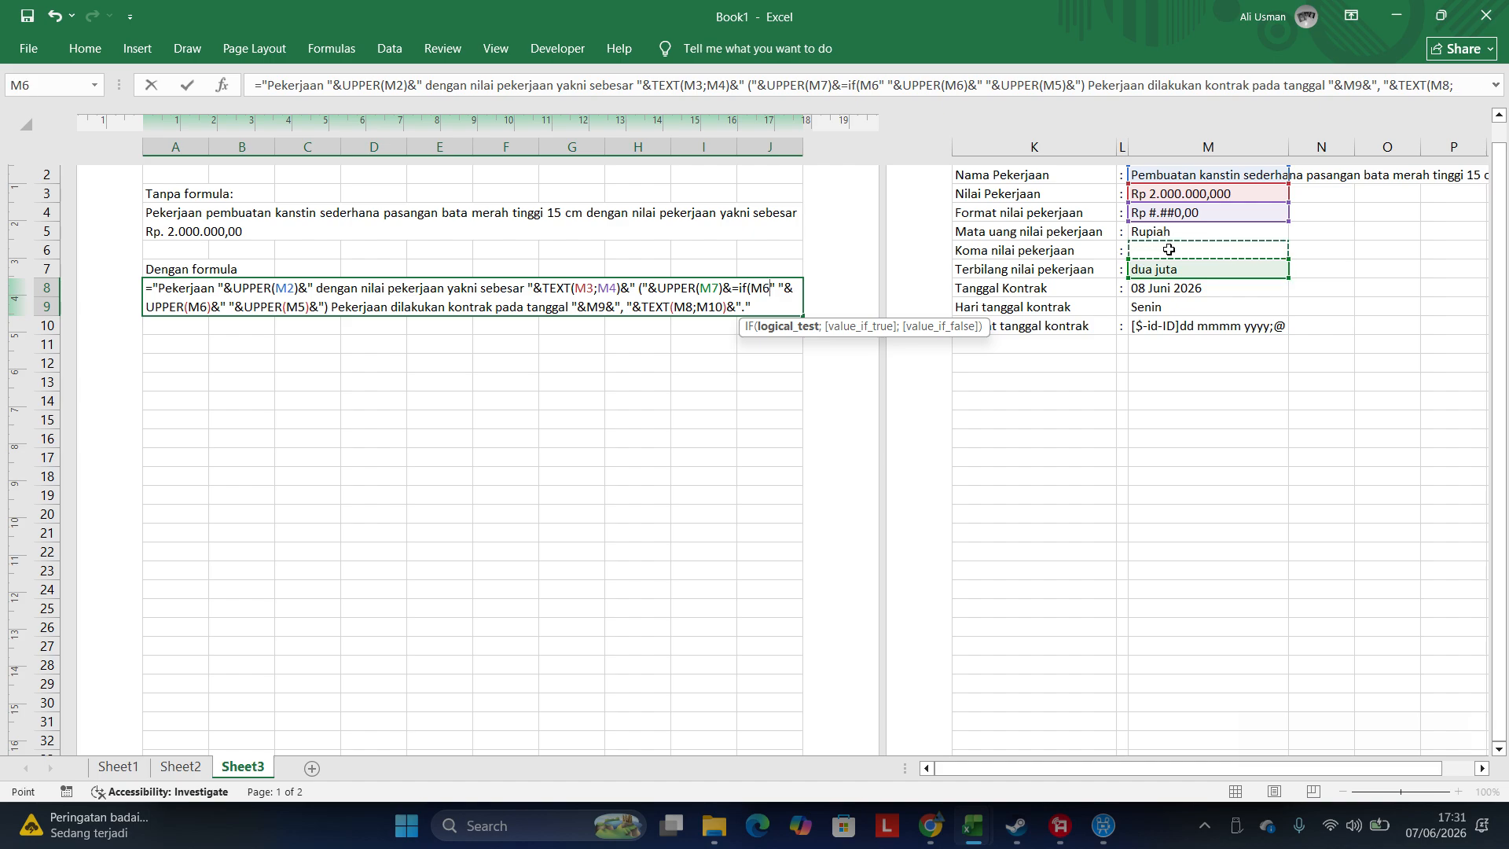
pyautogui.write('=0')
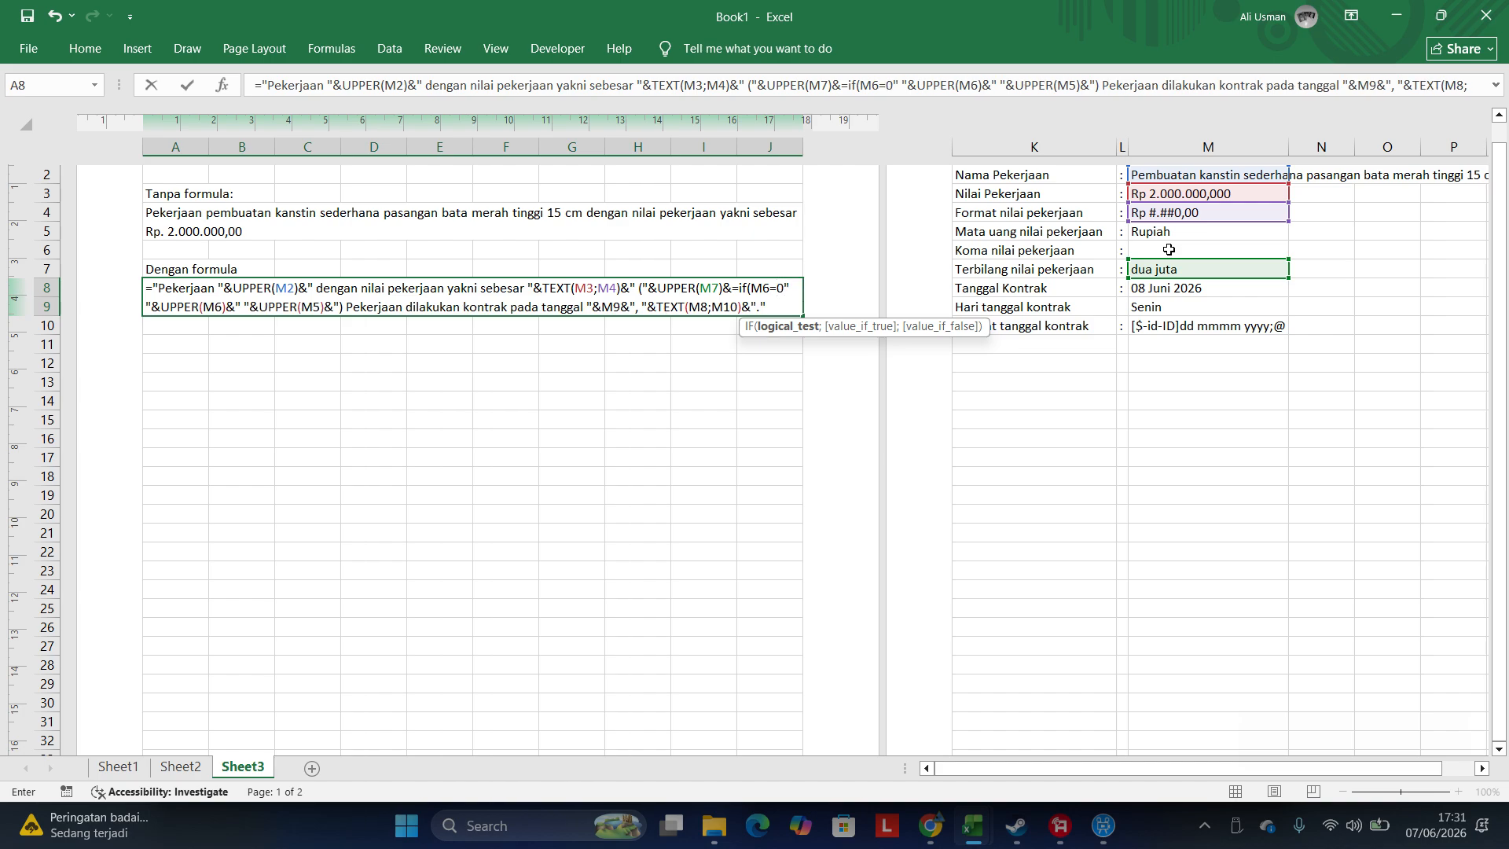
pyautogui.write(';')
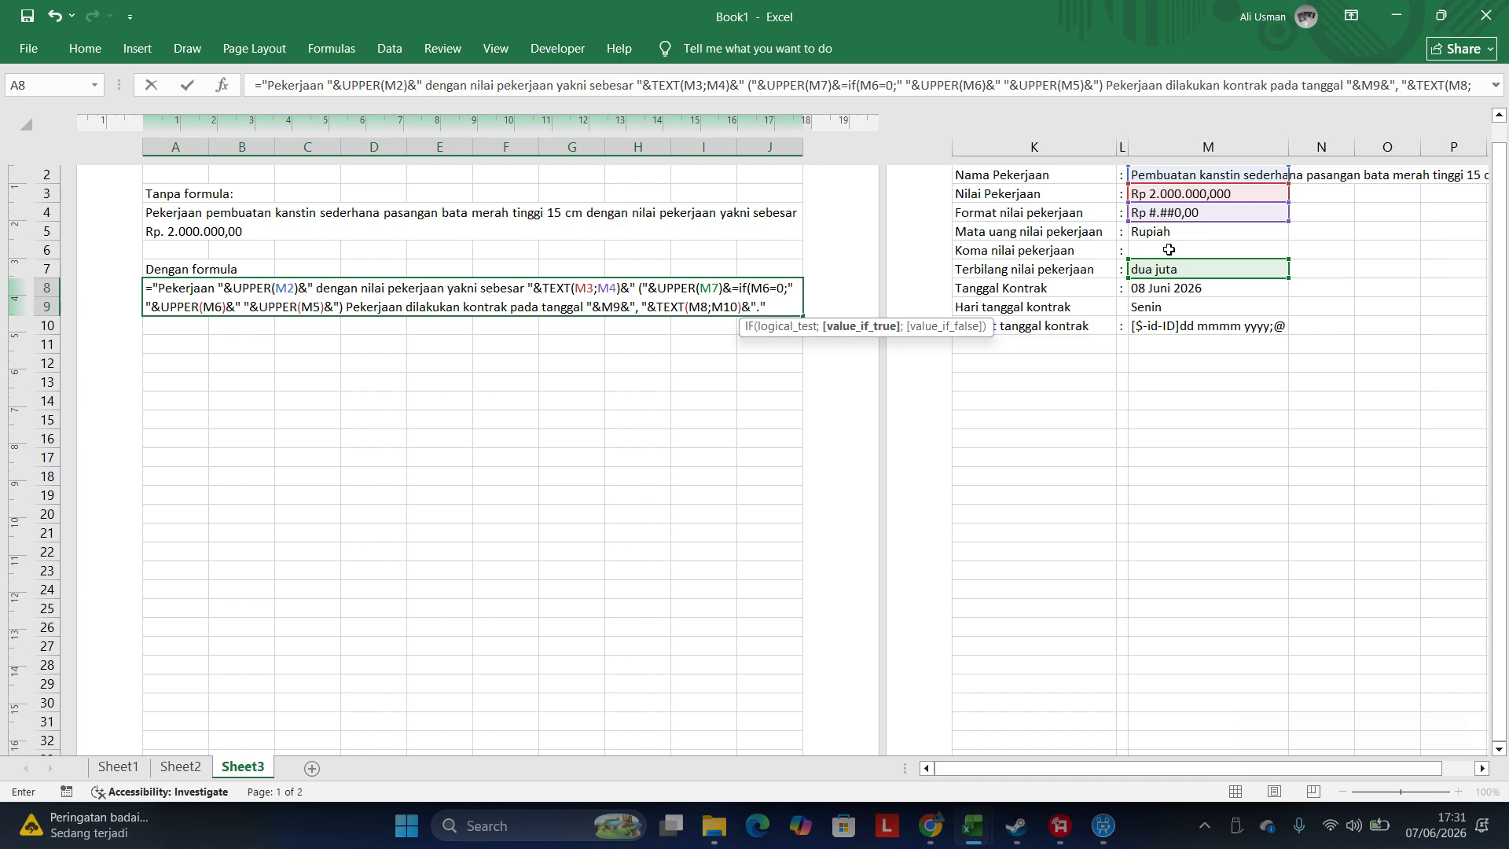
pyautogui.write('""')
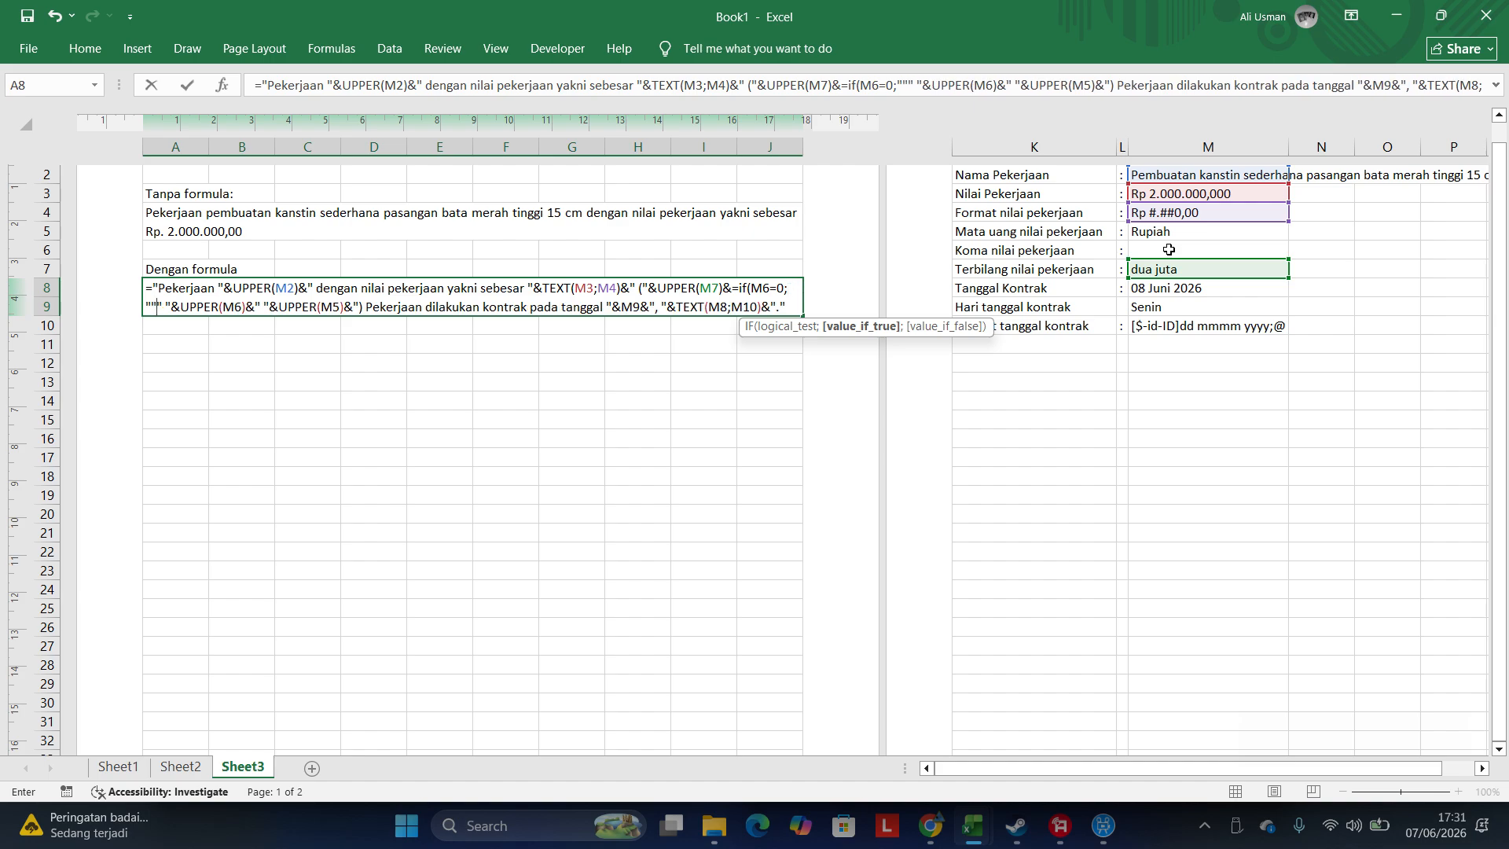
pyautogui.write(';')
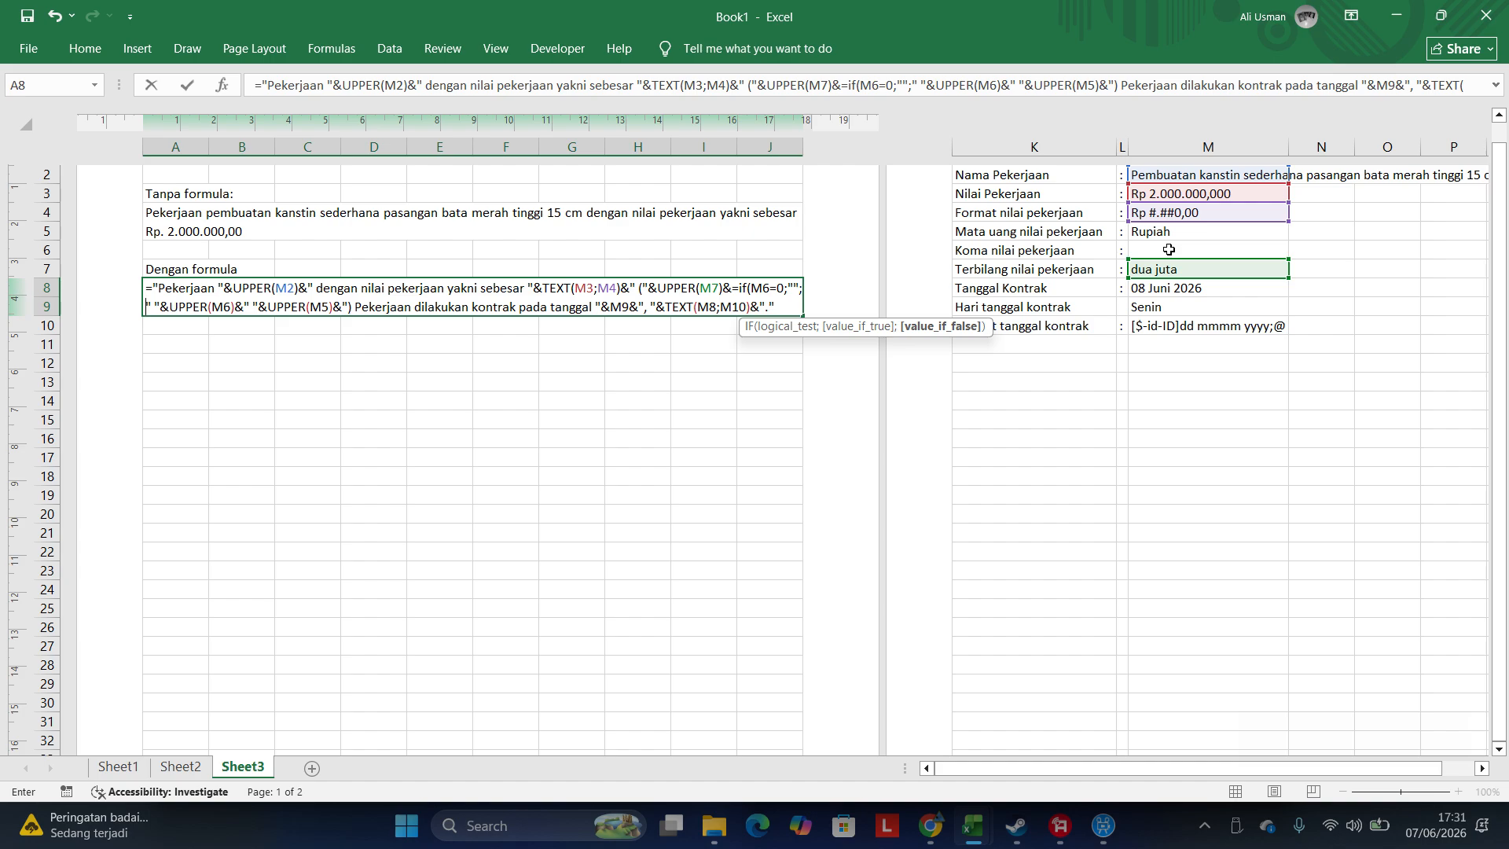
pyautogui.write('K')
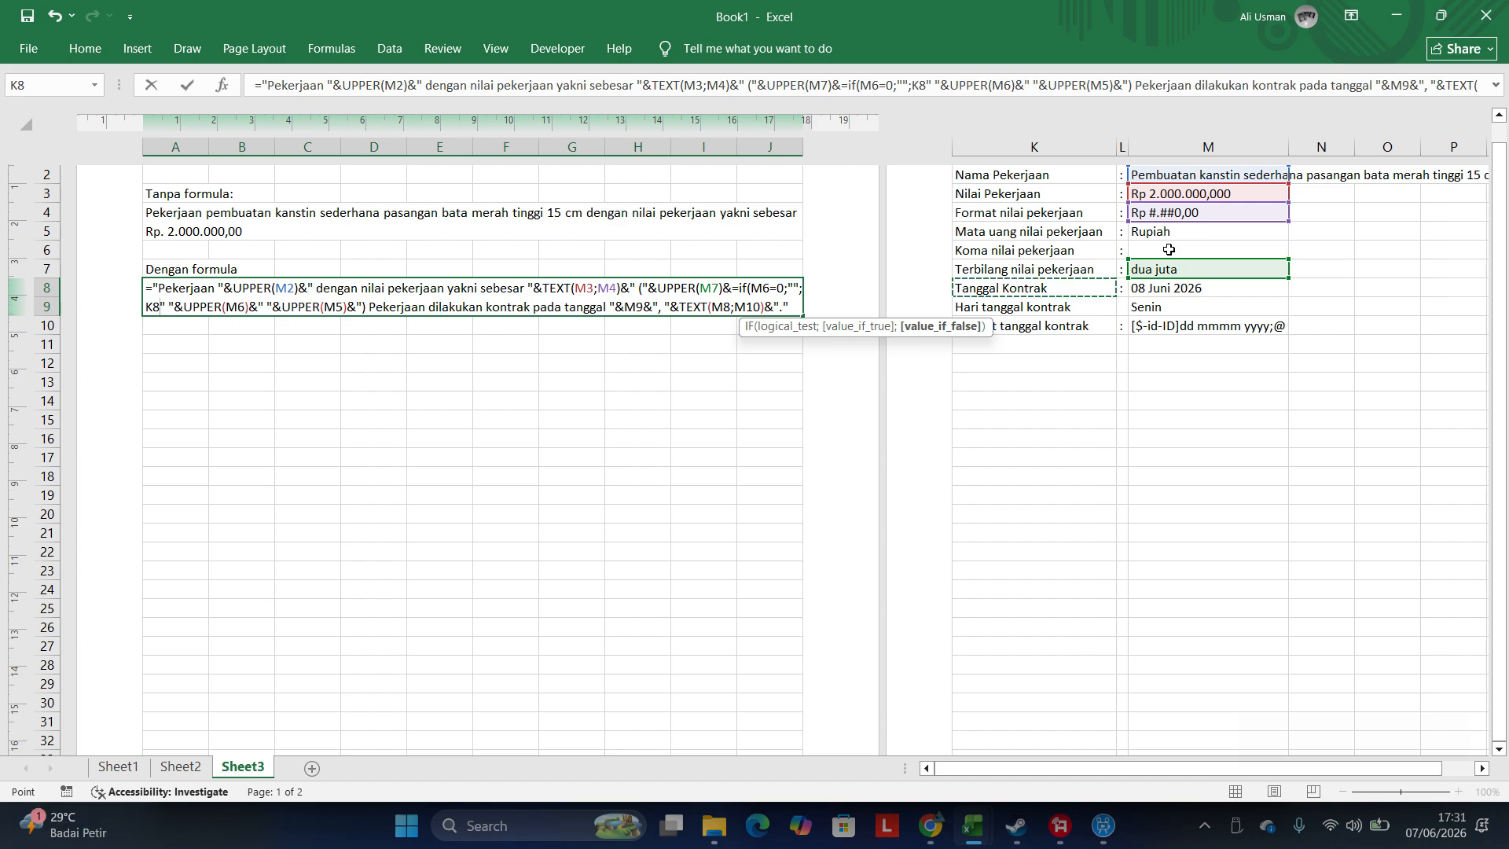
pyautogui.press('BackSpace')
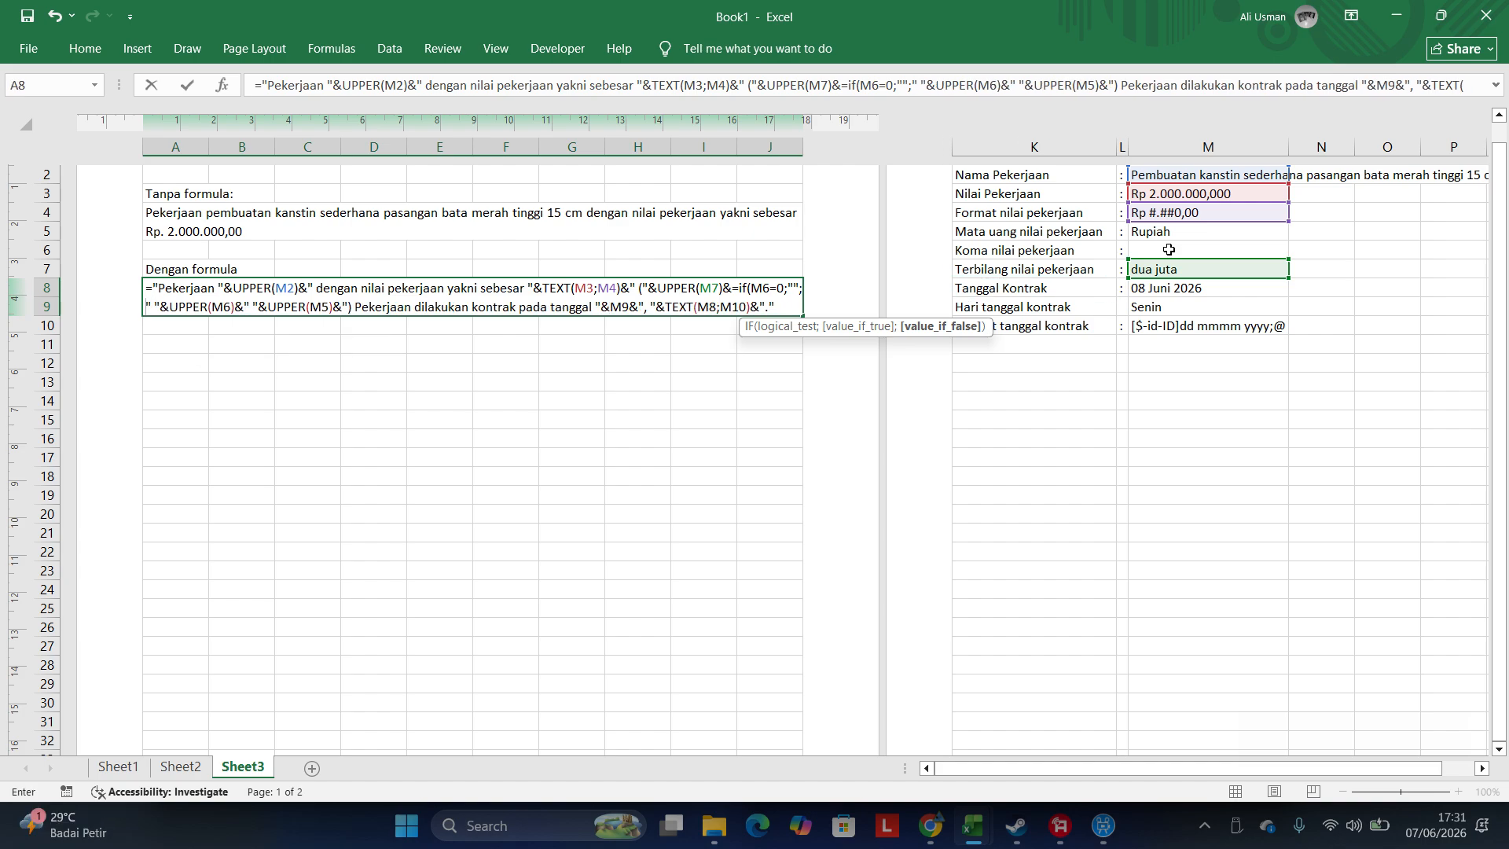
pyautogui.click(159, 307)
pyautogui.write(')')
pyautogui.press('Return')
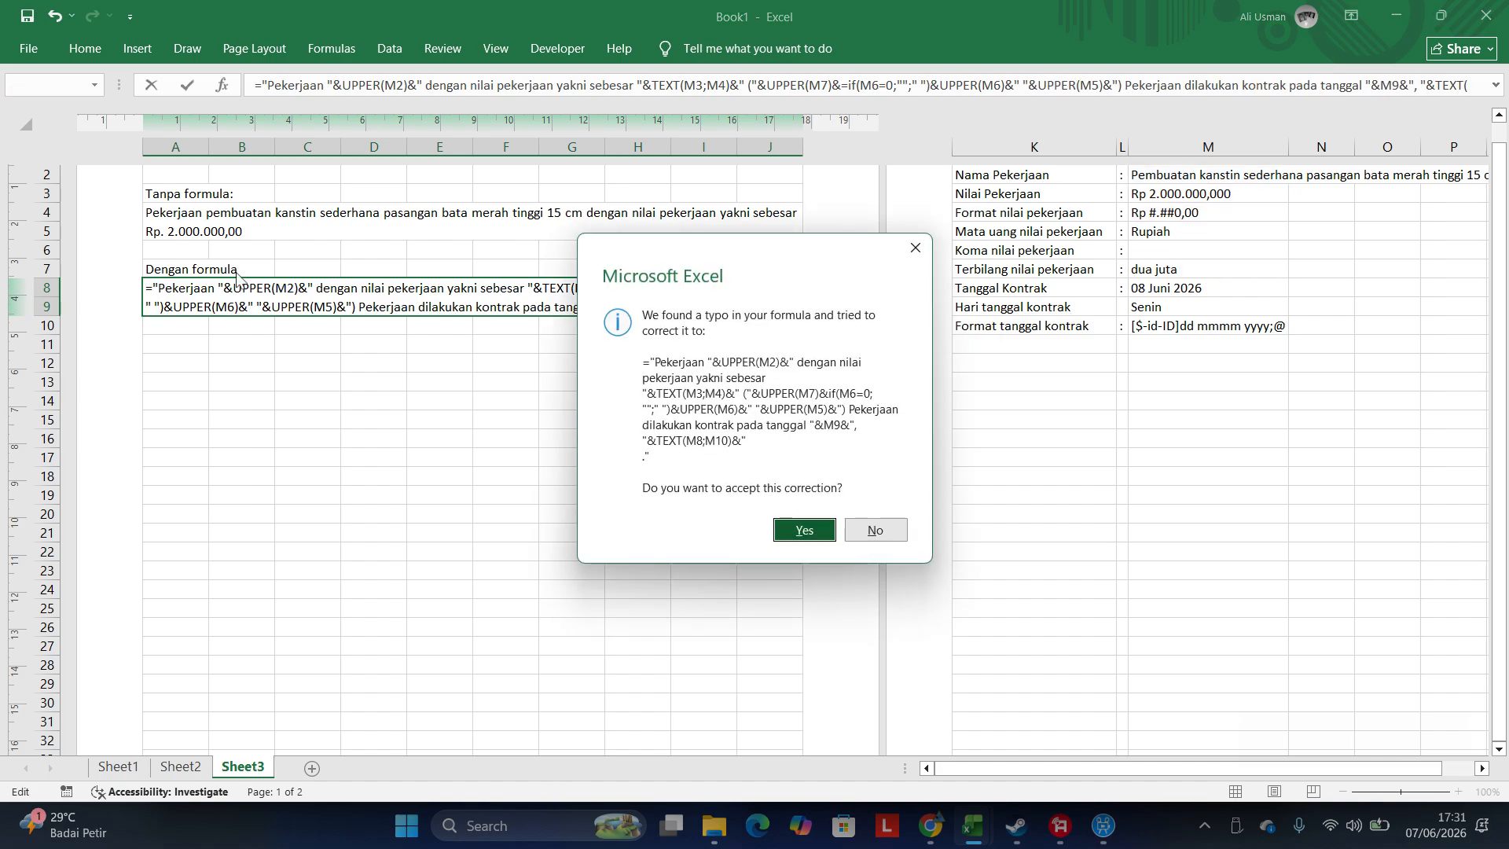
pyautogui.press('Return')
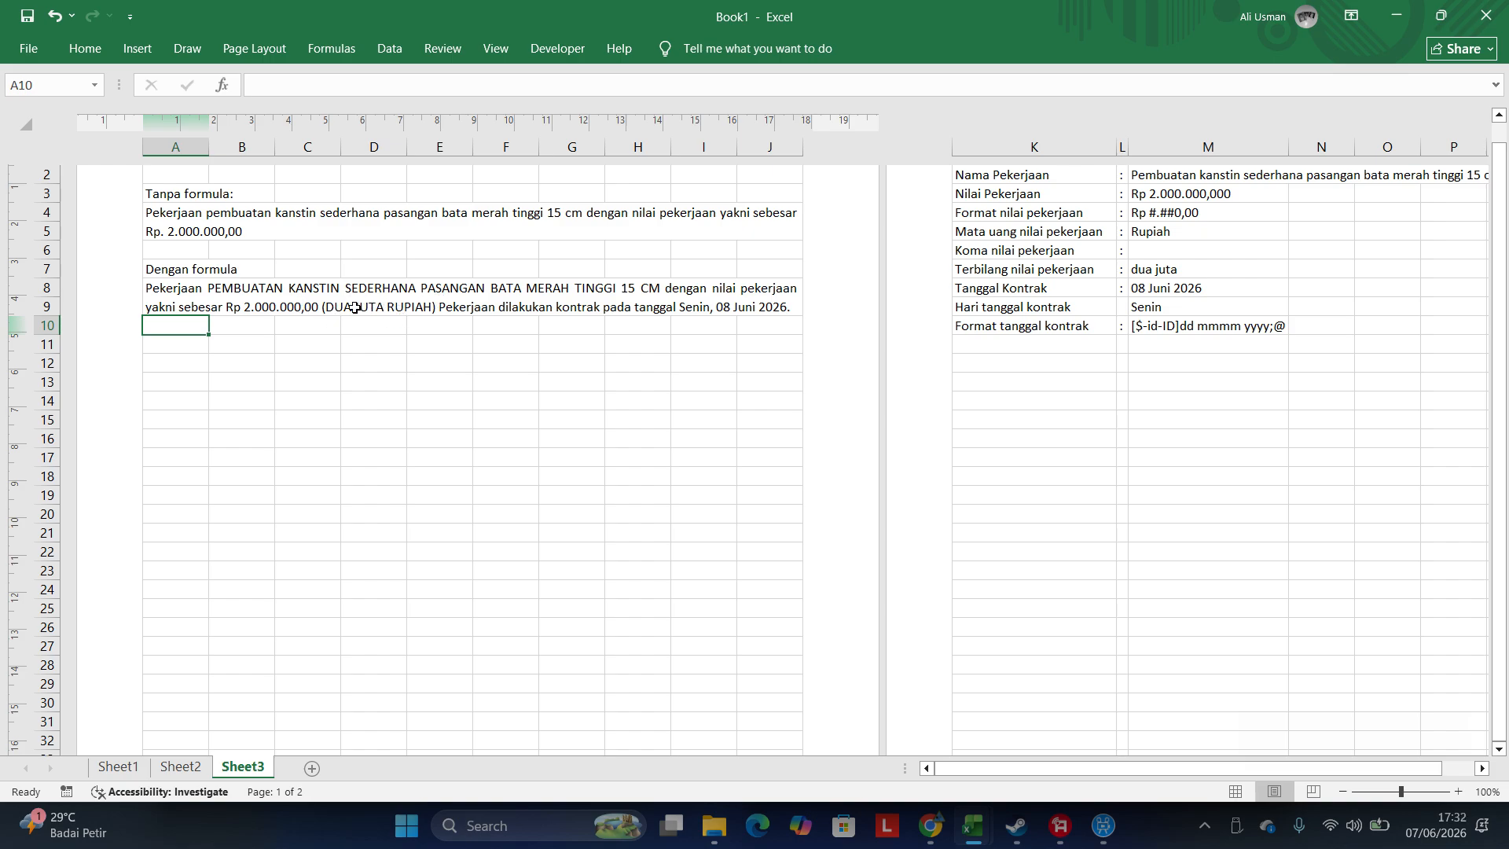
pyautogui.click(1173, 250)
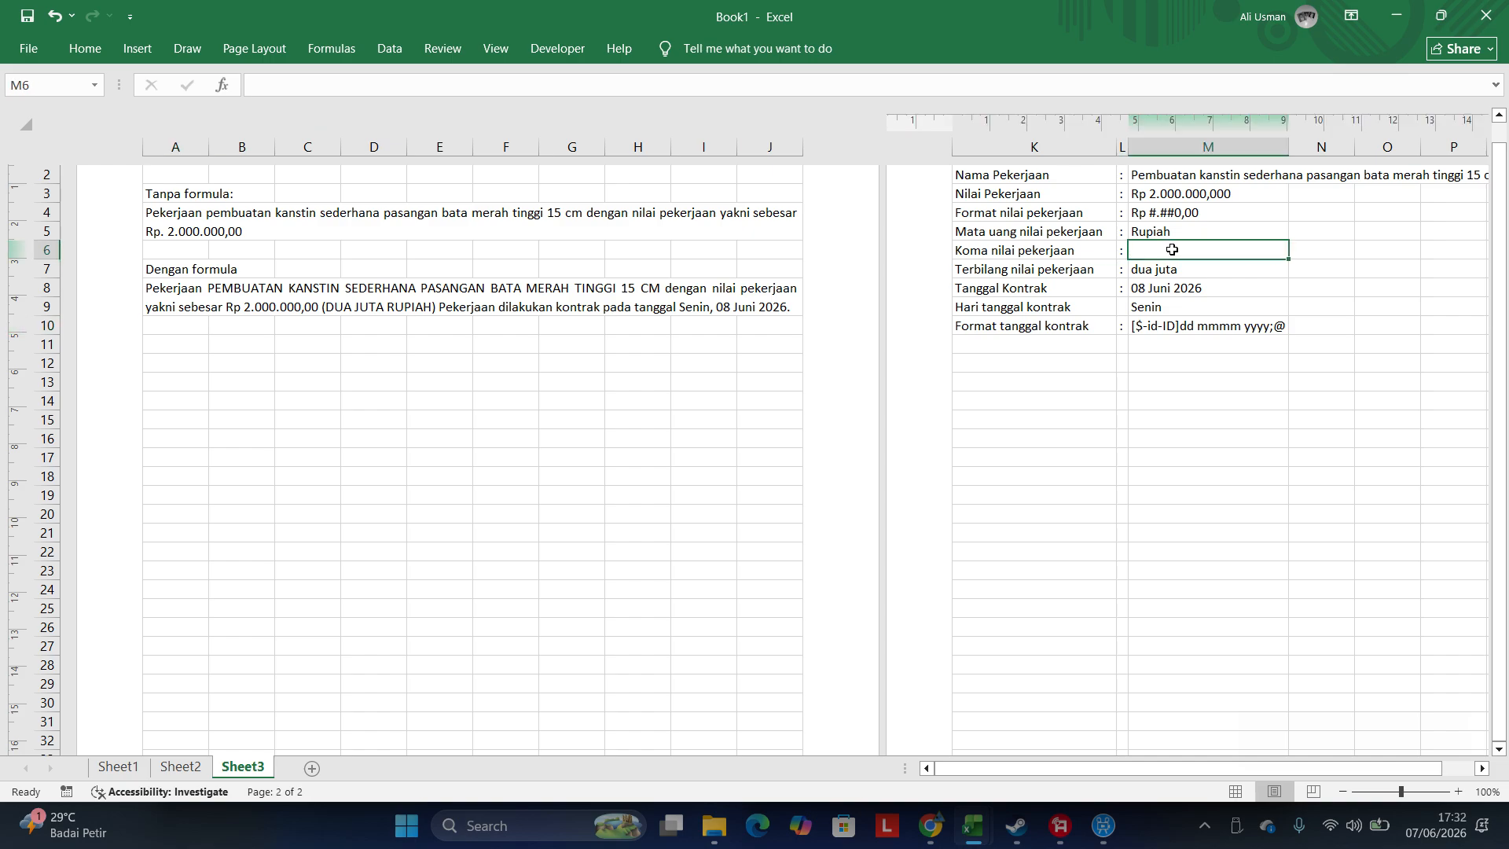
# - Set the contract value in cell M3 to 2000000,318 and extend the value format text in M4 to Rp #.##0,000
pyautogui.doubleClick(1238, 194)
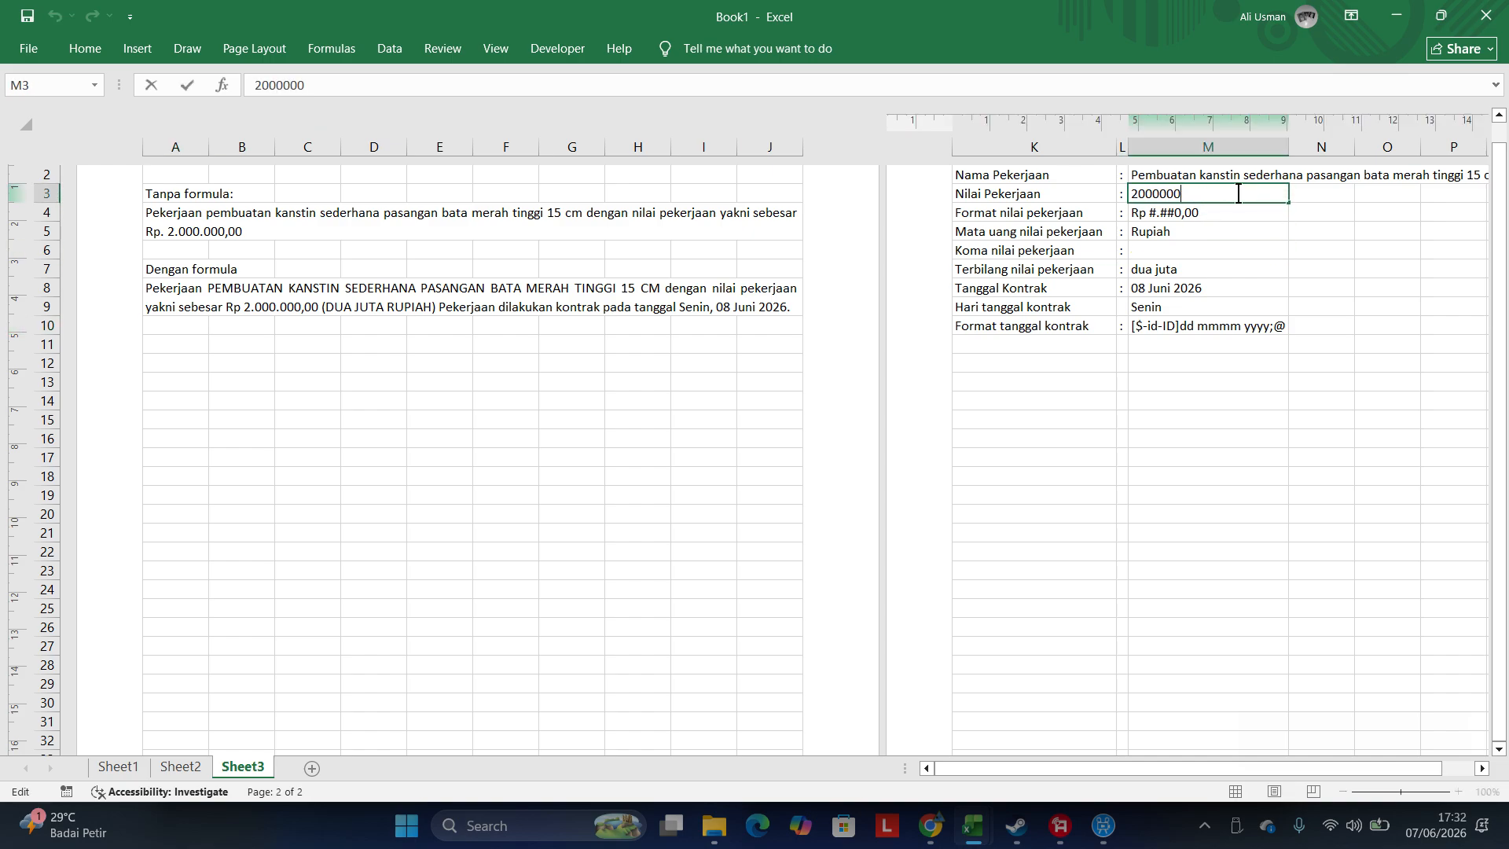
pyautogui.write(',318')
pyautogui.press('Return')
pyautogui.press('F2')
pyautogui.write('0')
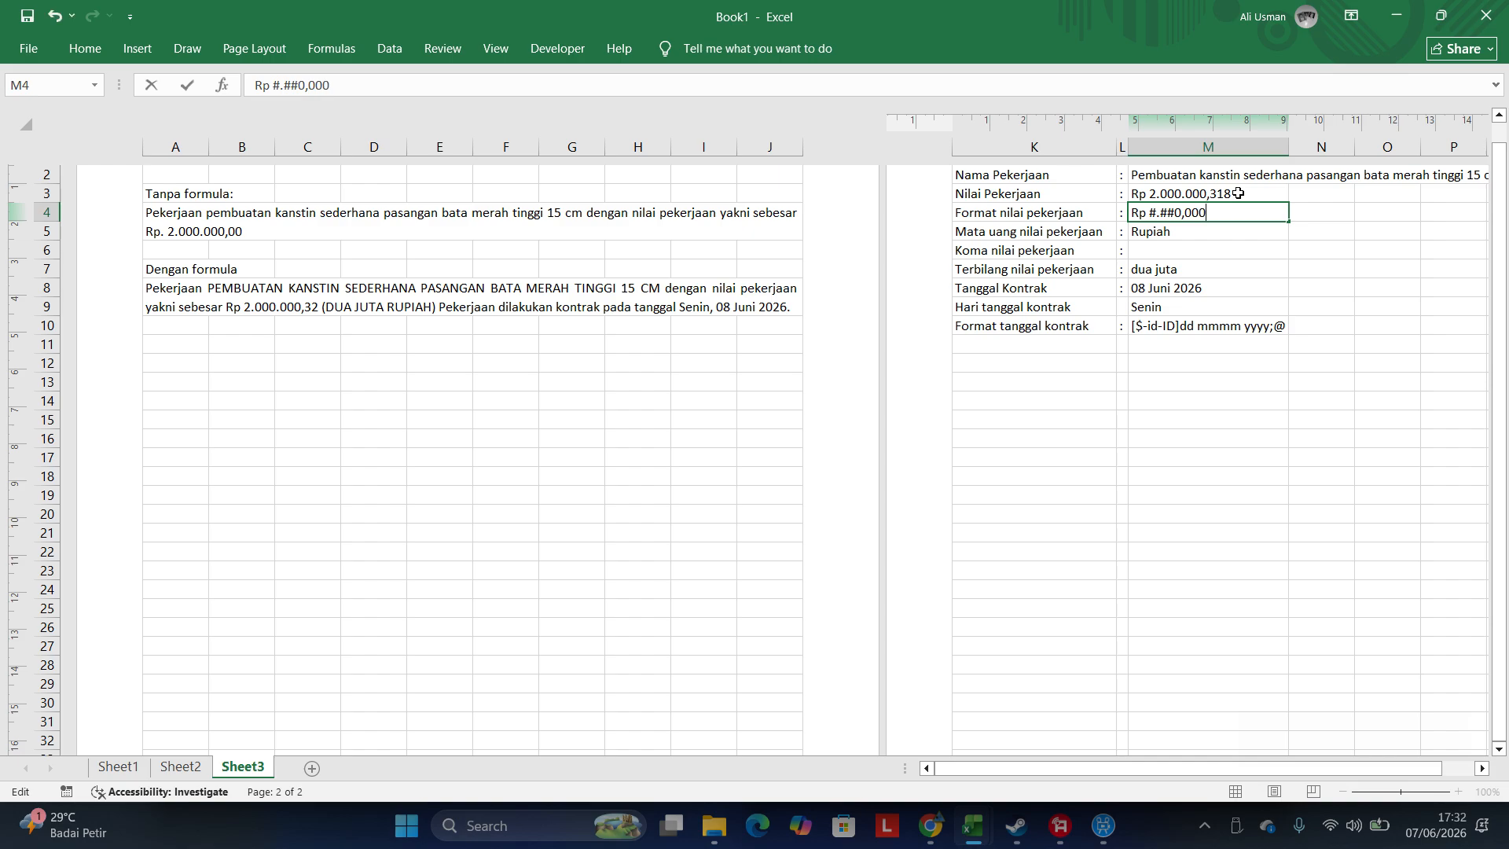
pyautogui.press('Return')
# - Enter the decimal wording "koma tiga satu delapan" in the "Koma nilai pekerjaan" cell M6
pyautogui.press('Return')
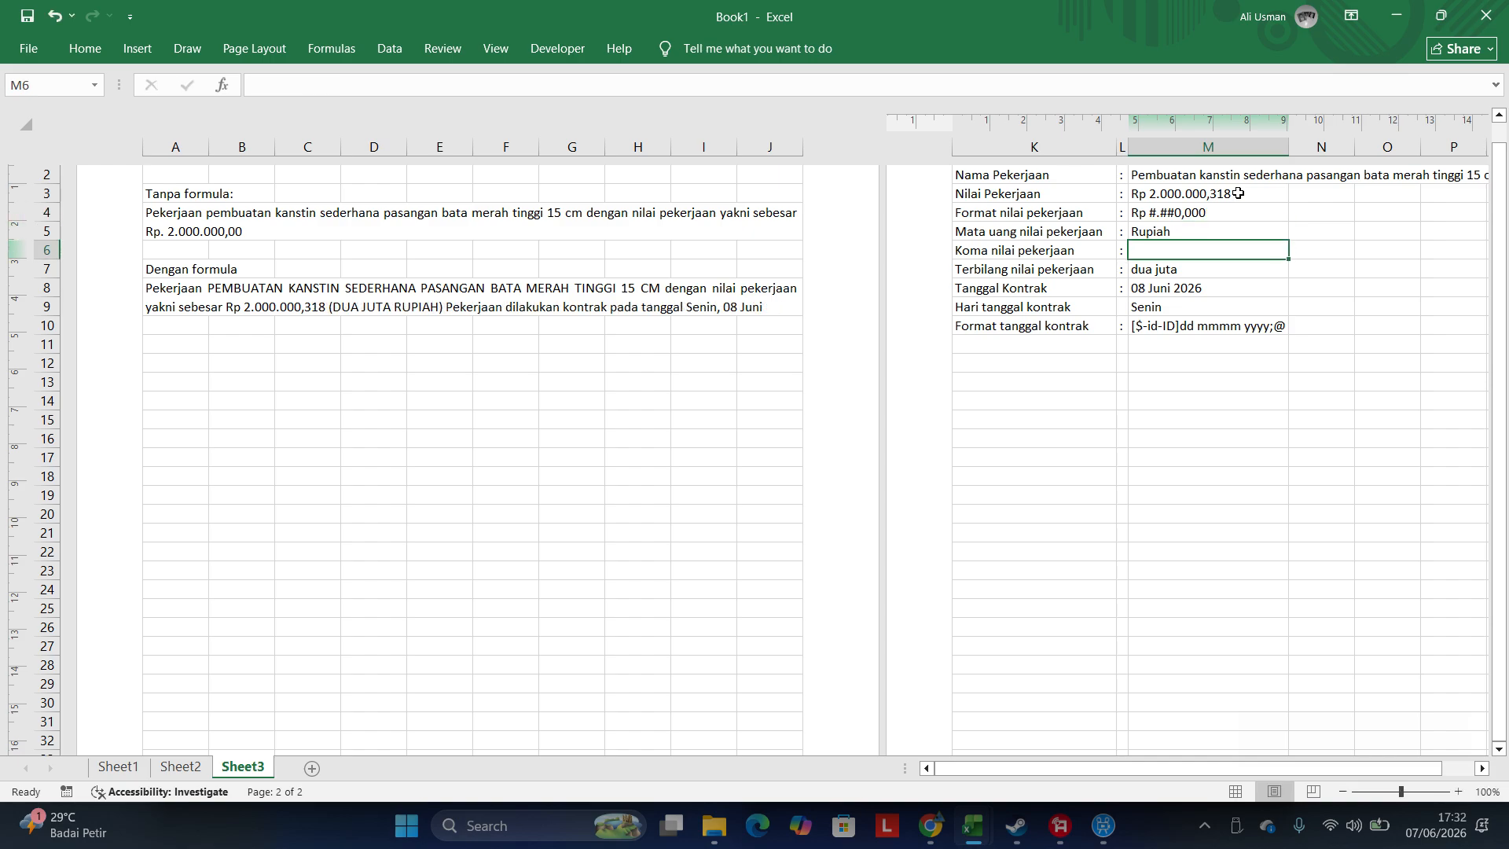
pyautogui.write('Ti')
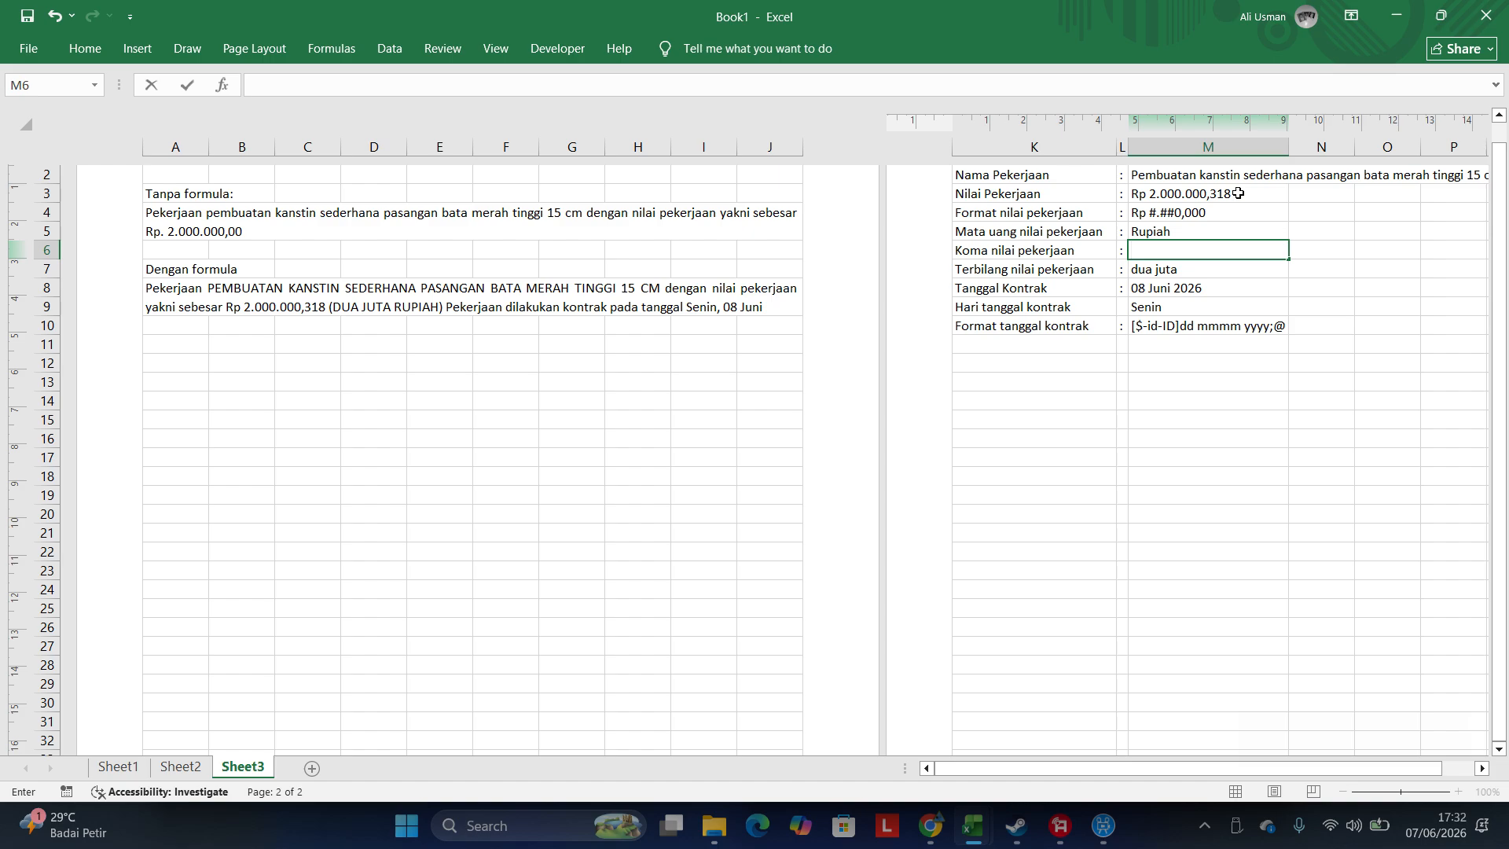
pyautogui.write('koma tiga satu delapan')
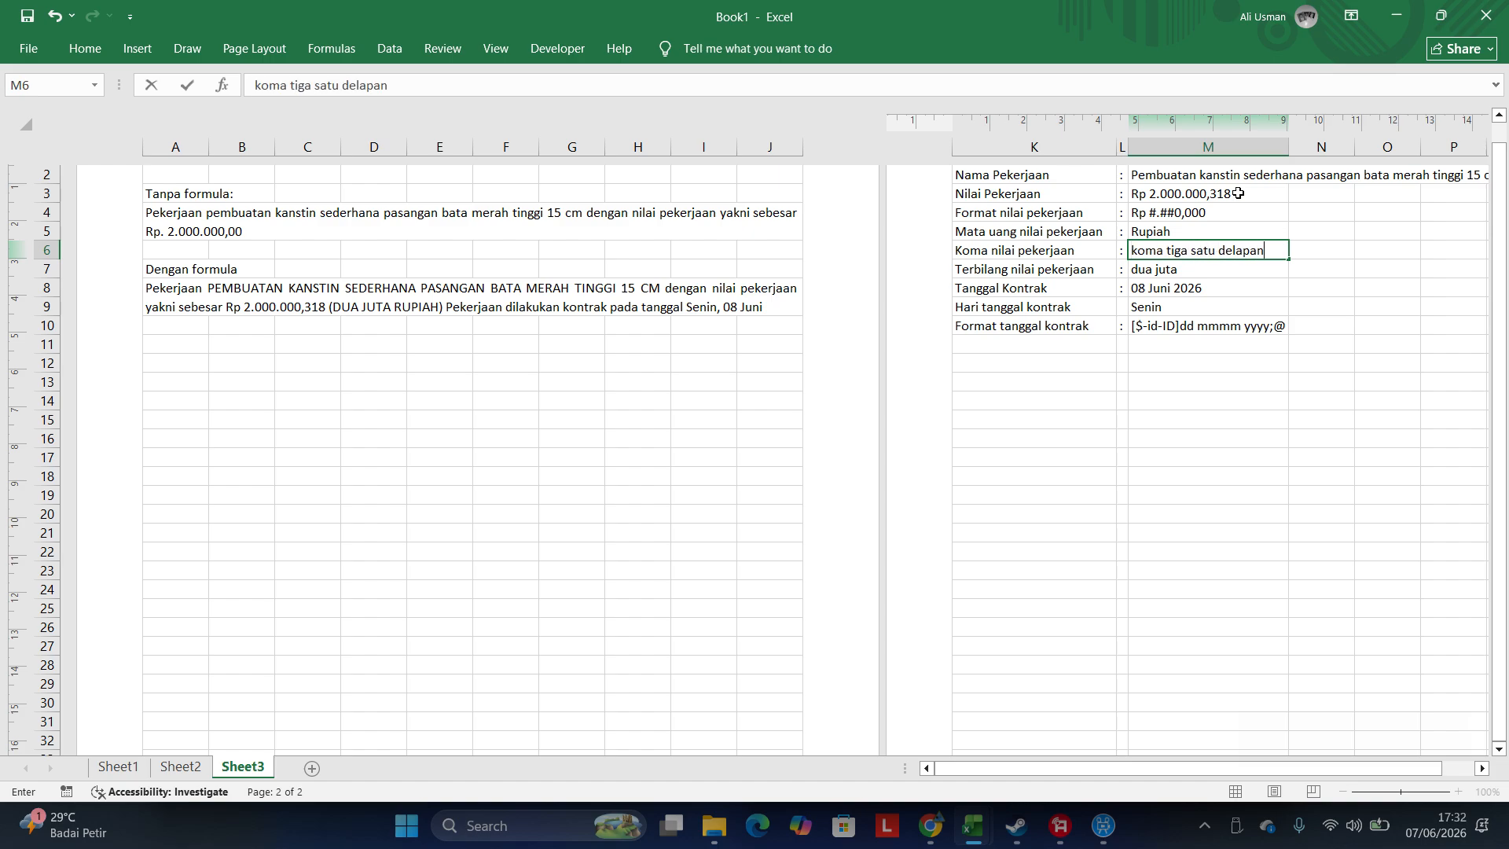
pyautogui.press('Return')
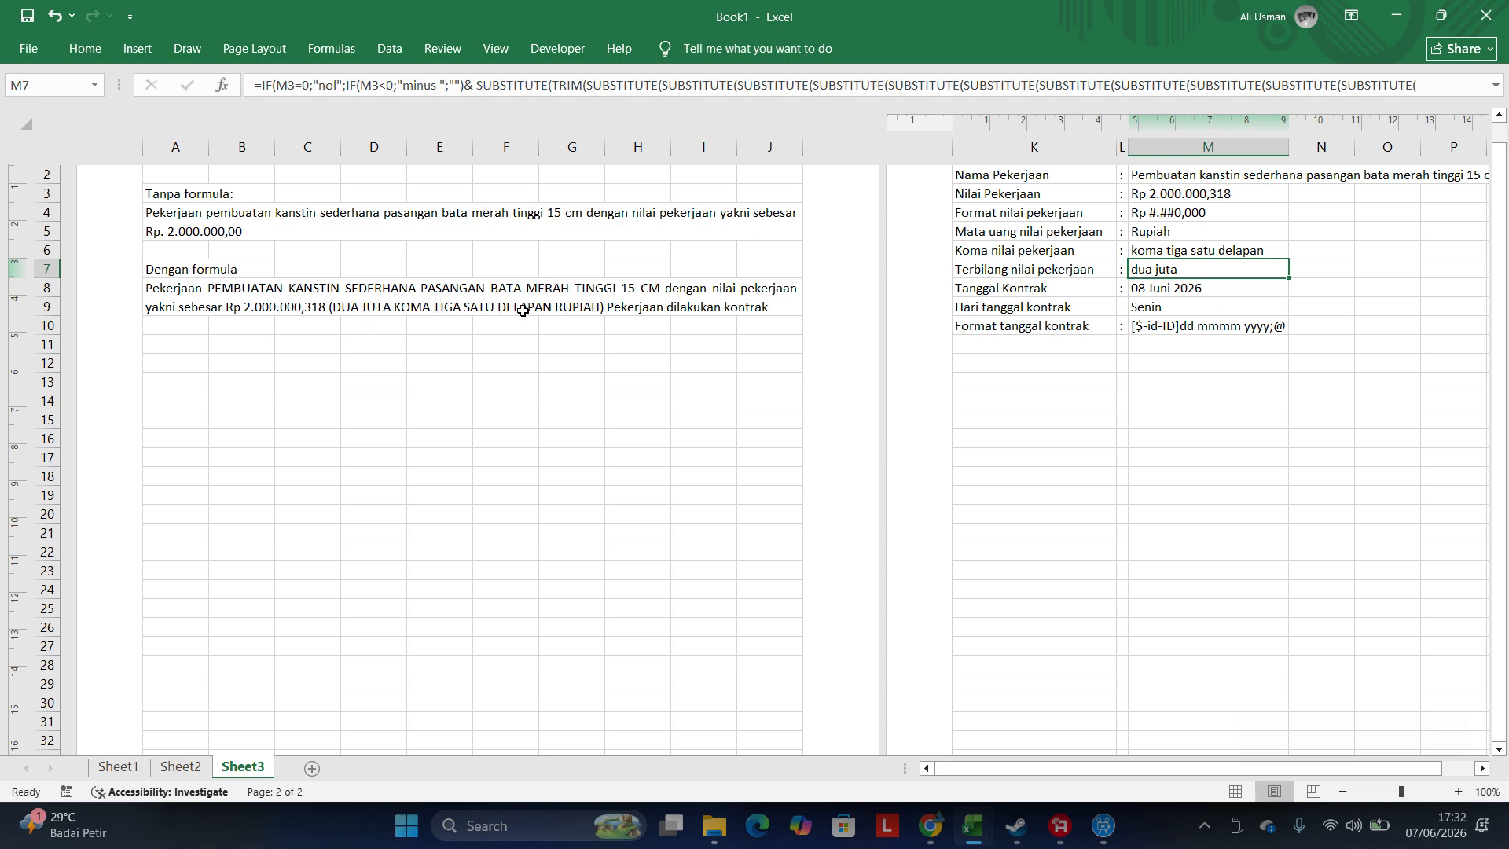
# - Change the whole-number part of the contract value in cell M3 so that it becomes 2803013,318
pyautogui.doubleClick(1207, 195)
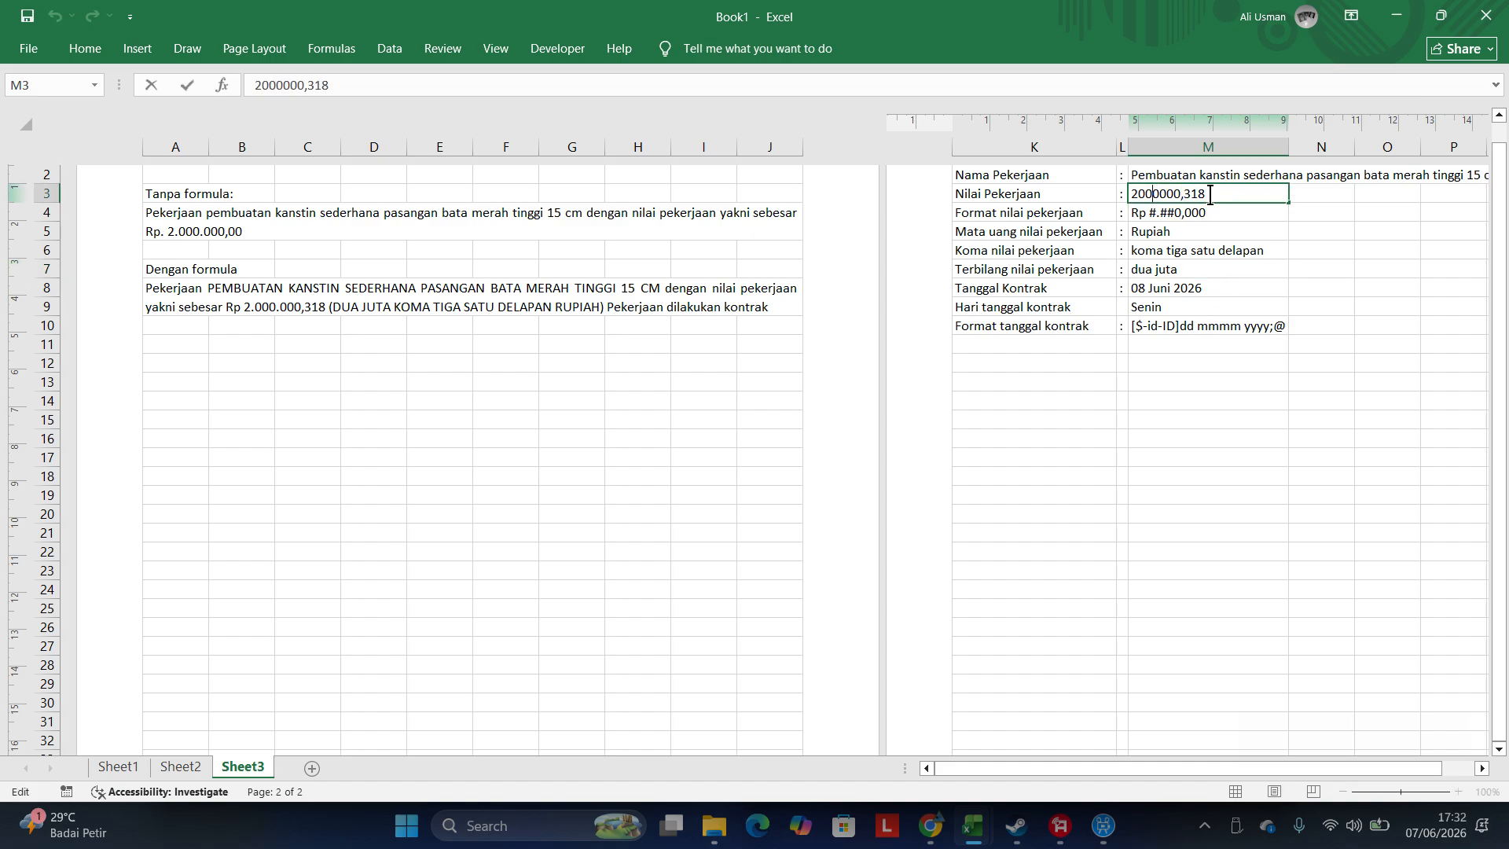
pyautogui.hotkey('shift', 'Left')
pyautogui.write('13')
pyautogui.hotkey('shift', 'Left')
pyautogui.write('3')
pyautogui.press('Left')
pyautogui.press('Left')
pyautogui.hotkey('shift', 'Left')
pyautogui.write('8')
pyautogui.press('Return')
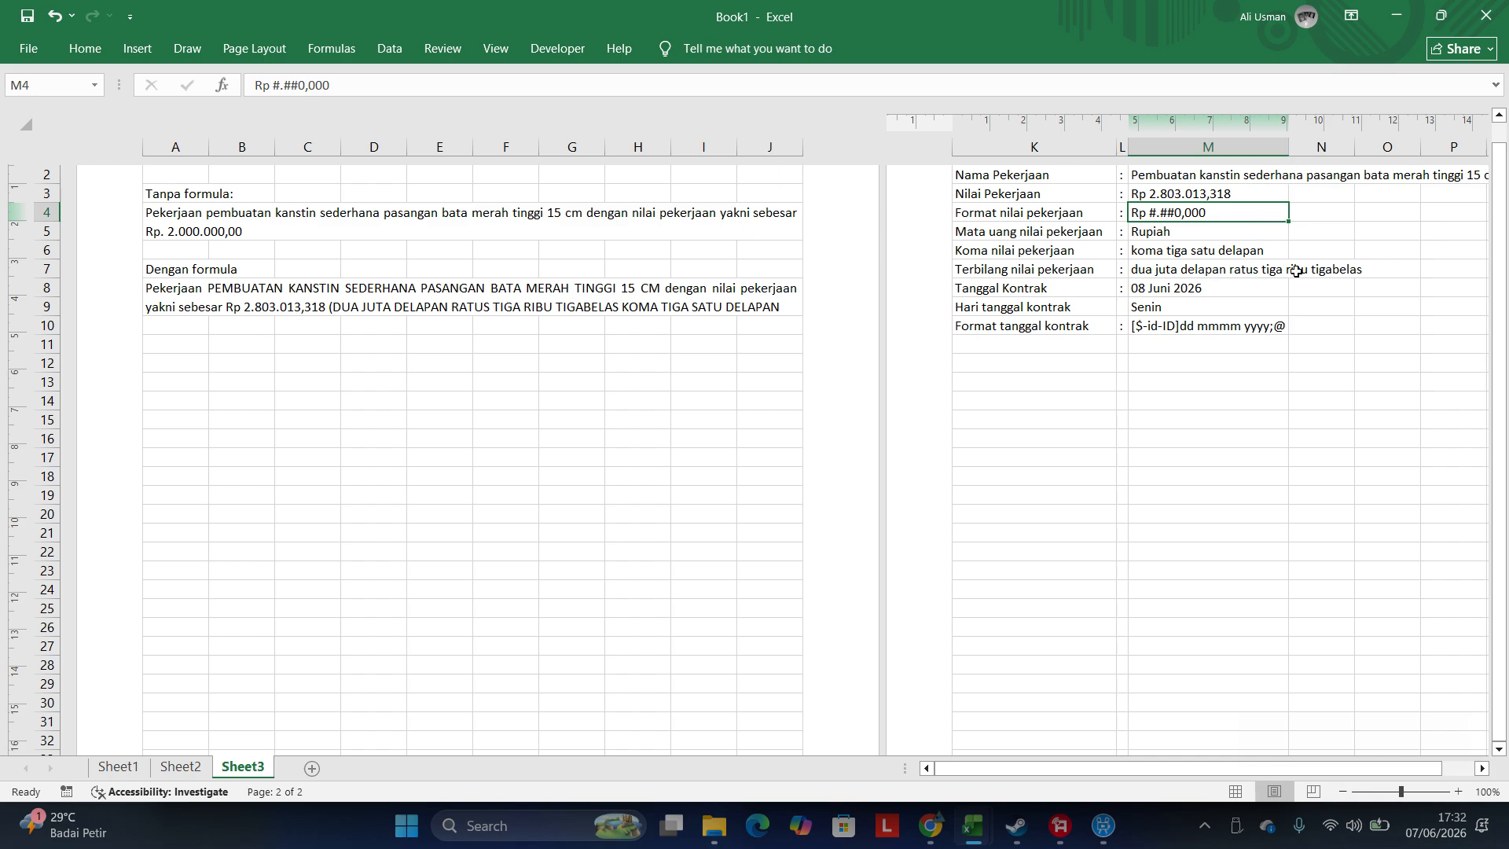
# - In the M7 spelling formula, insert a space before "belas" in the replacement words for 12 through 19, from "dua belas" to "sembilan belas"
pyautogui.doubleClick(1255, 268)
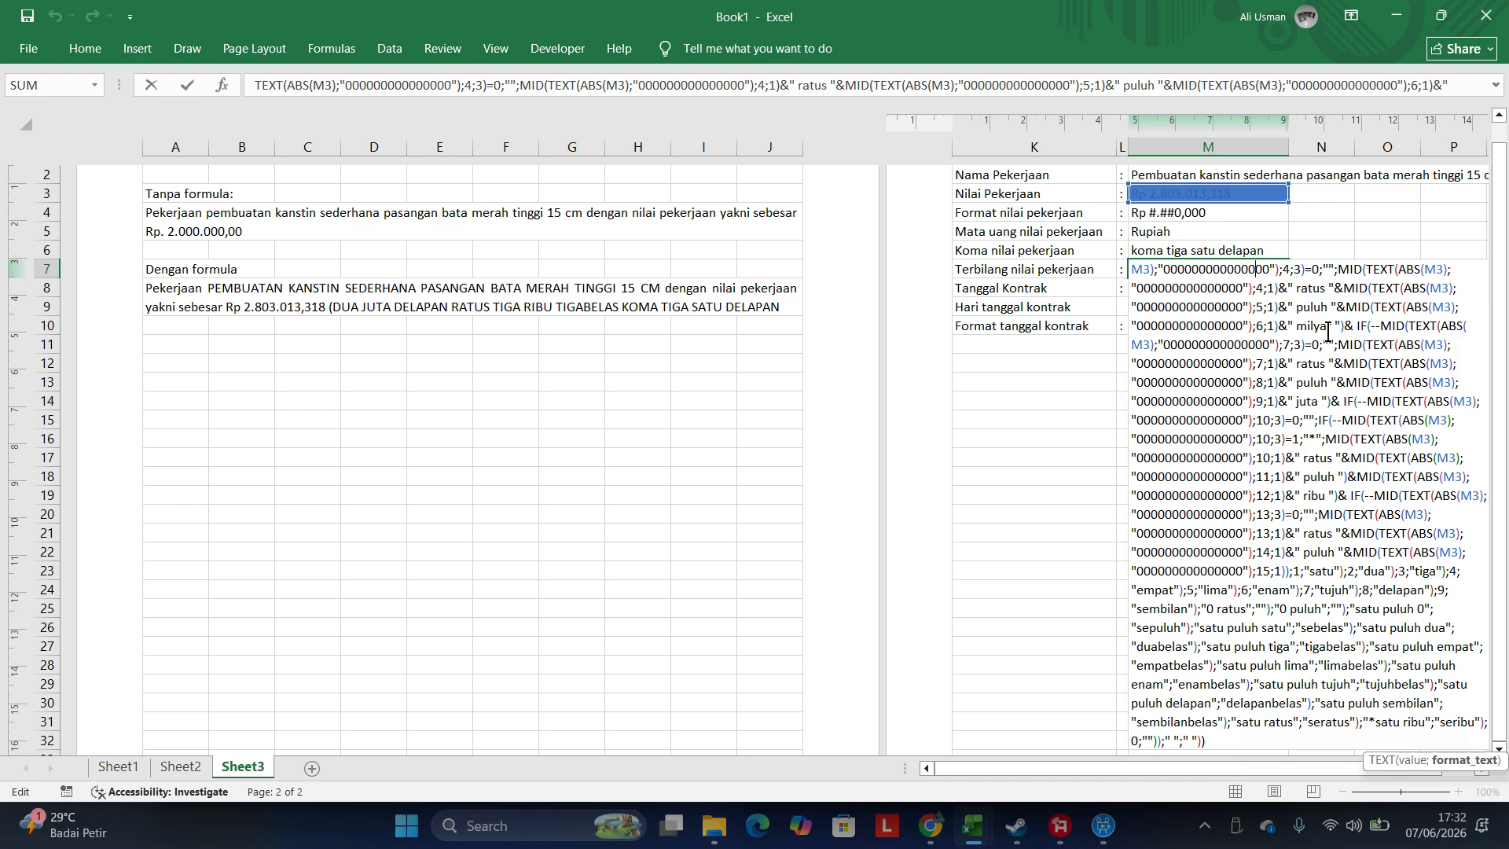
pyautogui.scroll(-1, 1328, 330)
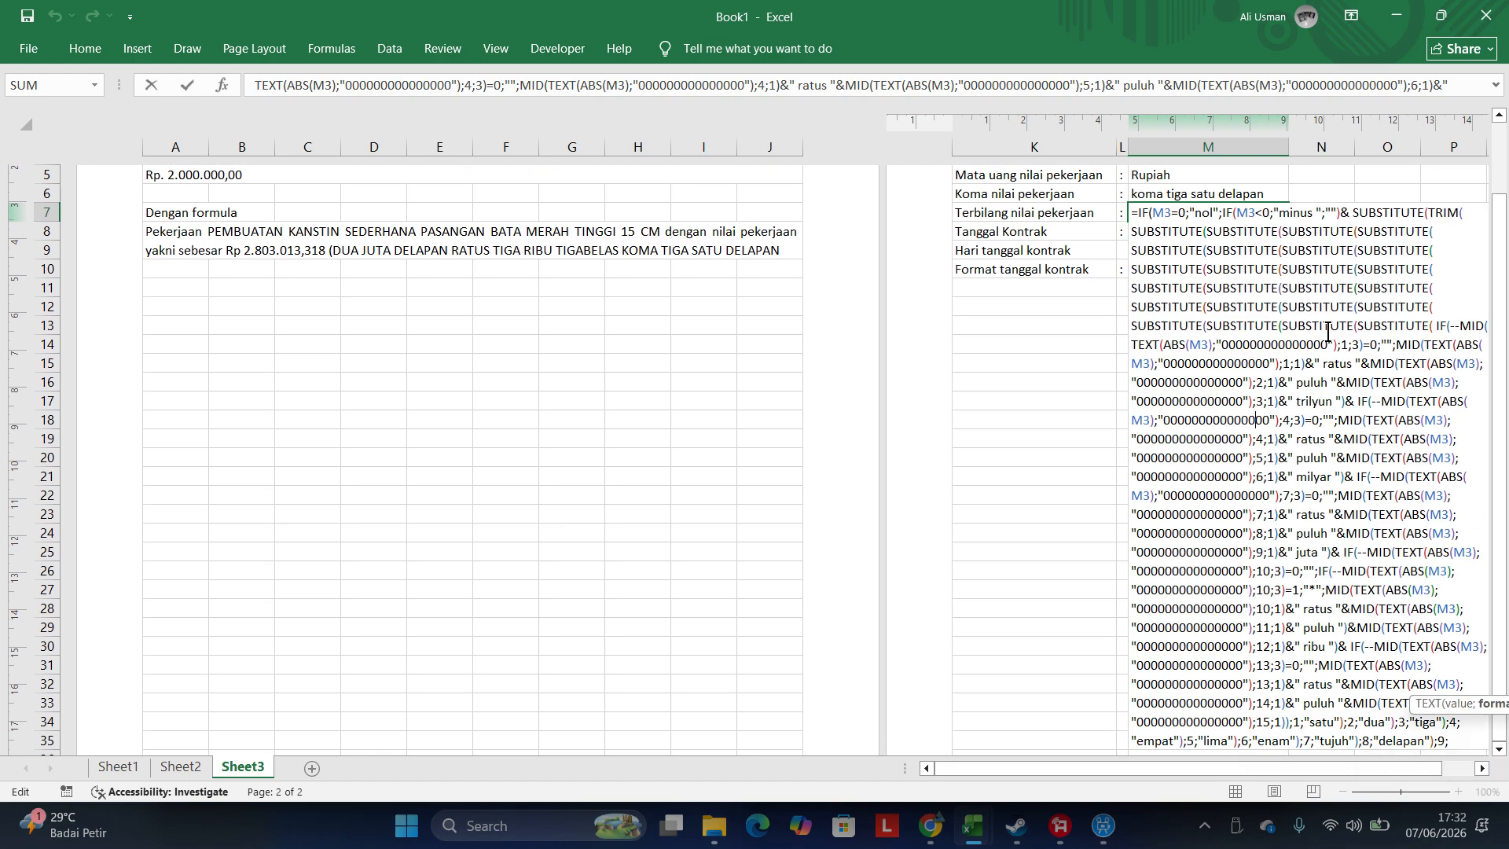
pyautogui.moveTo(1055, 96); pyautogui.dragTo(1049, 326)
pyautogui.click(992, 219)
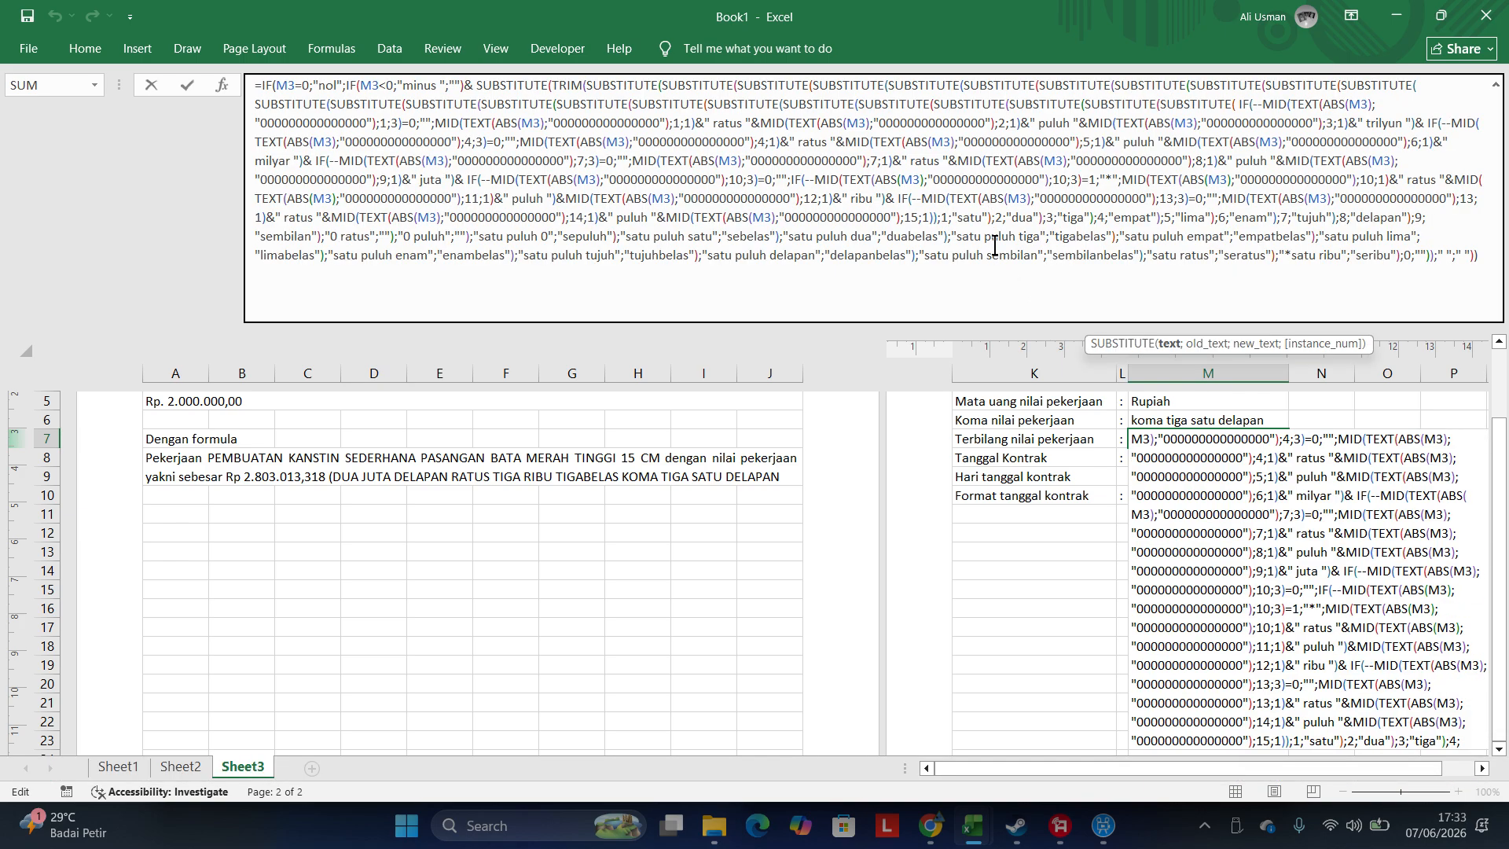
pyautogui.click(872, 258)
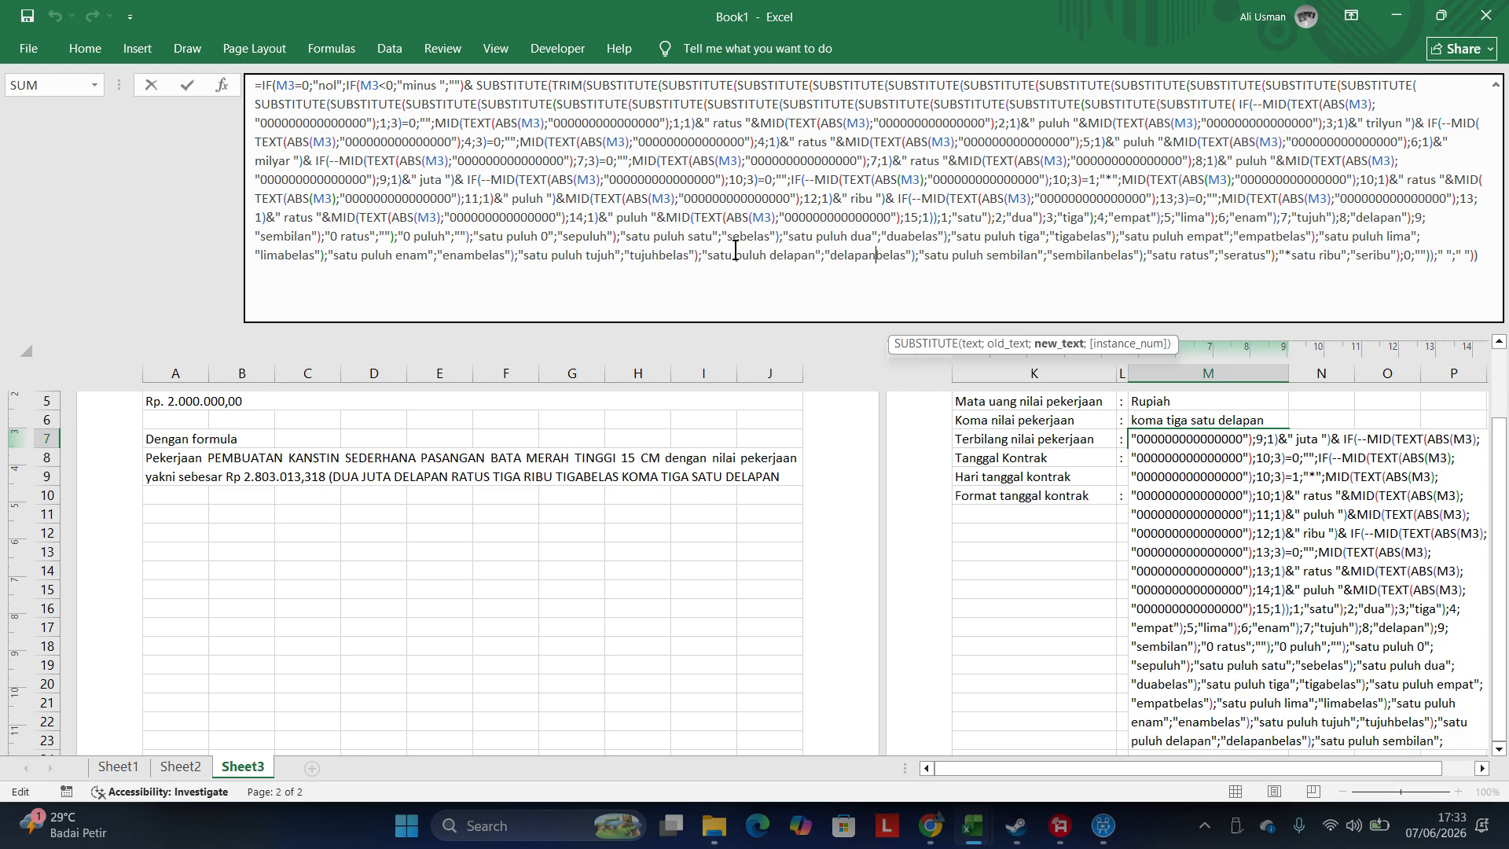
pyautogui.click(659, 258)
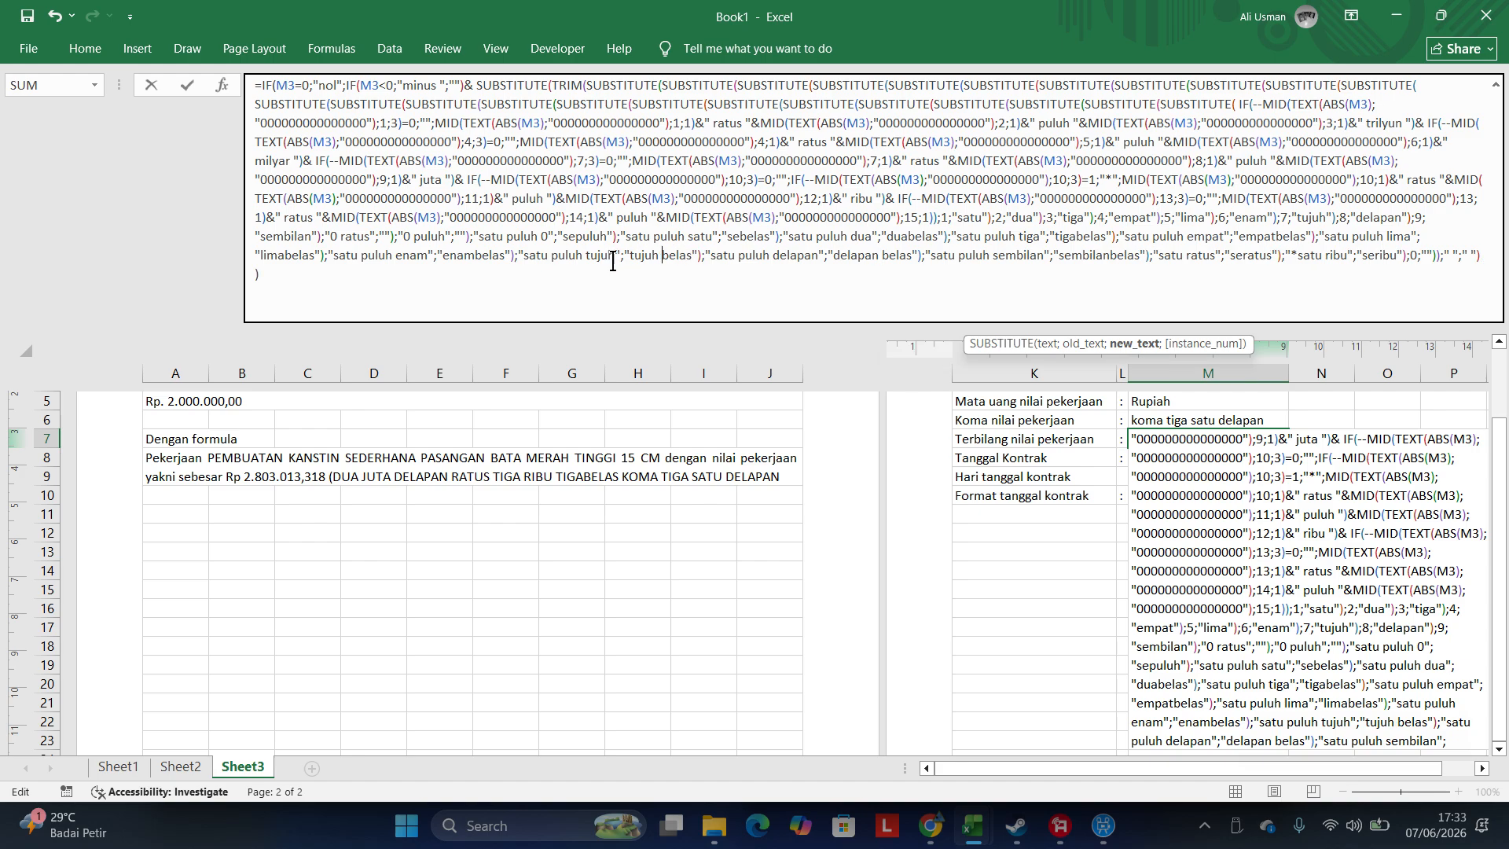
pyautogui.click(471, 257)
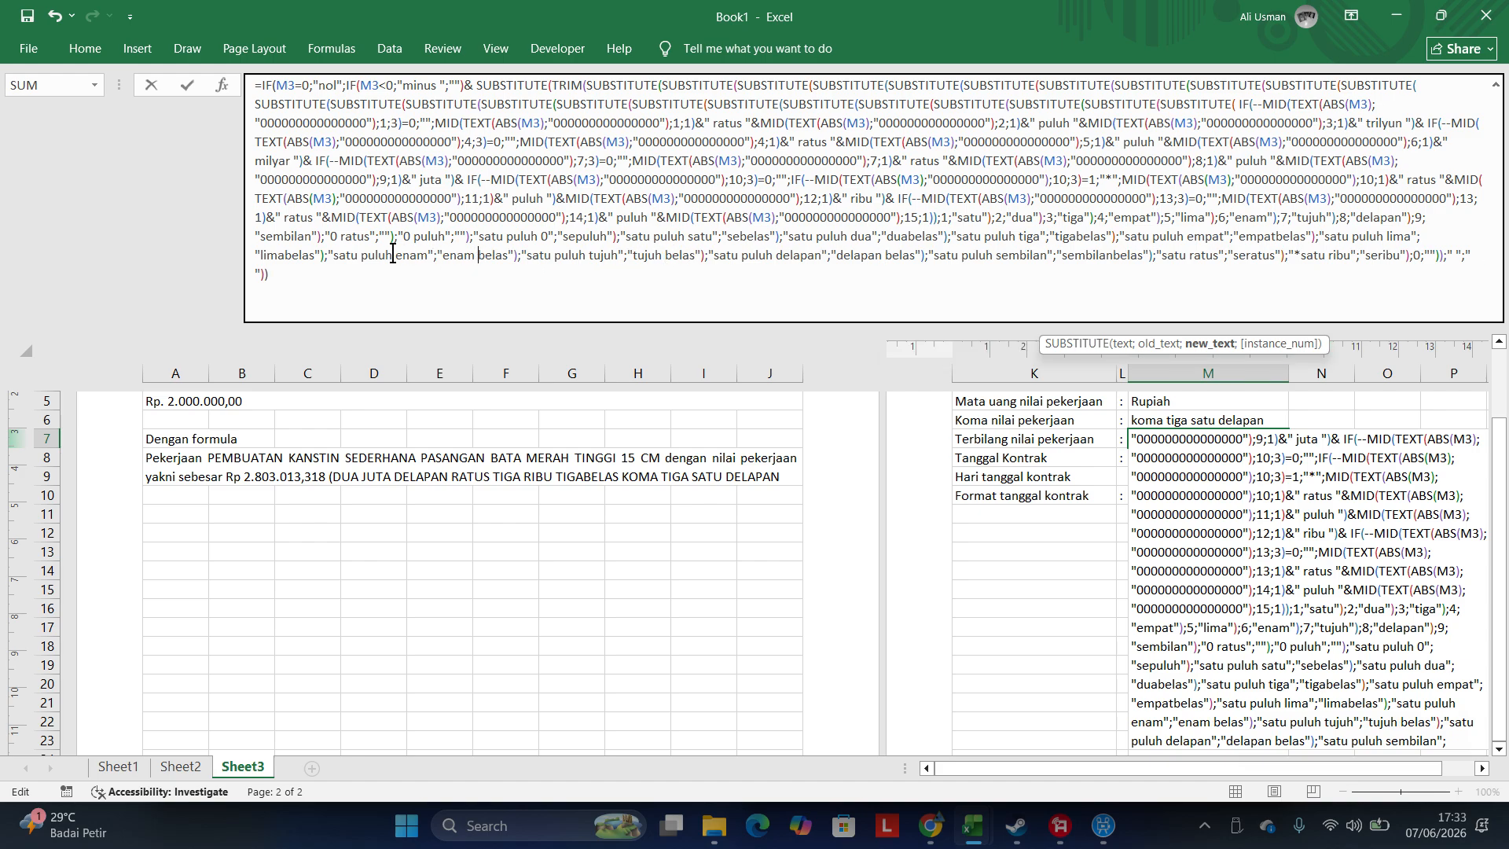
pyautogui.click(285, 258)
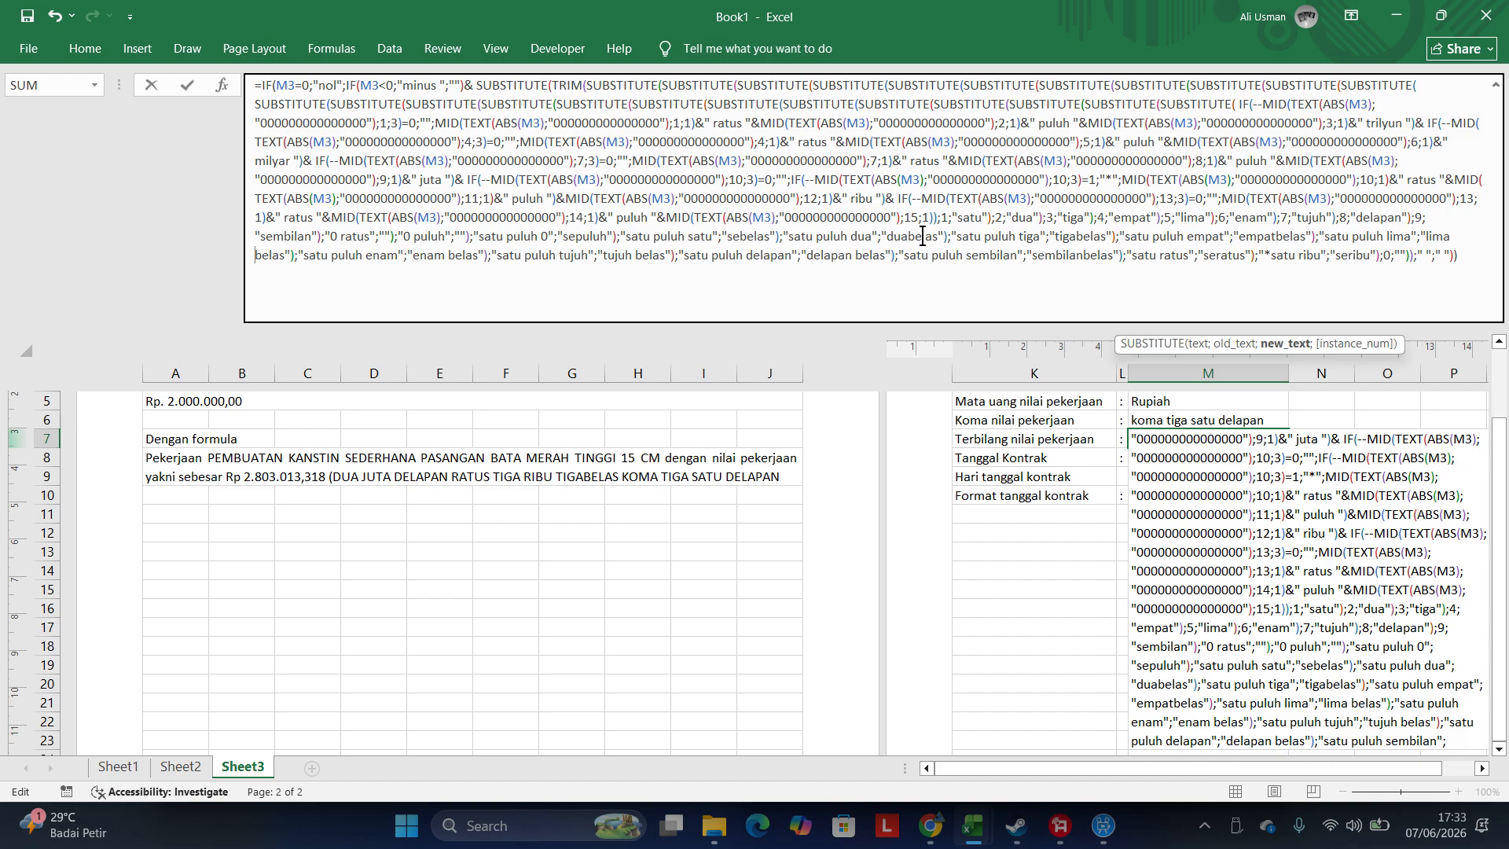
pyautogui.click(1085, 254)
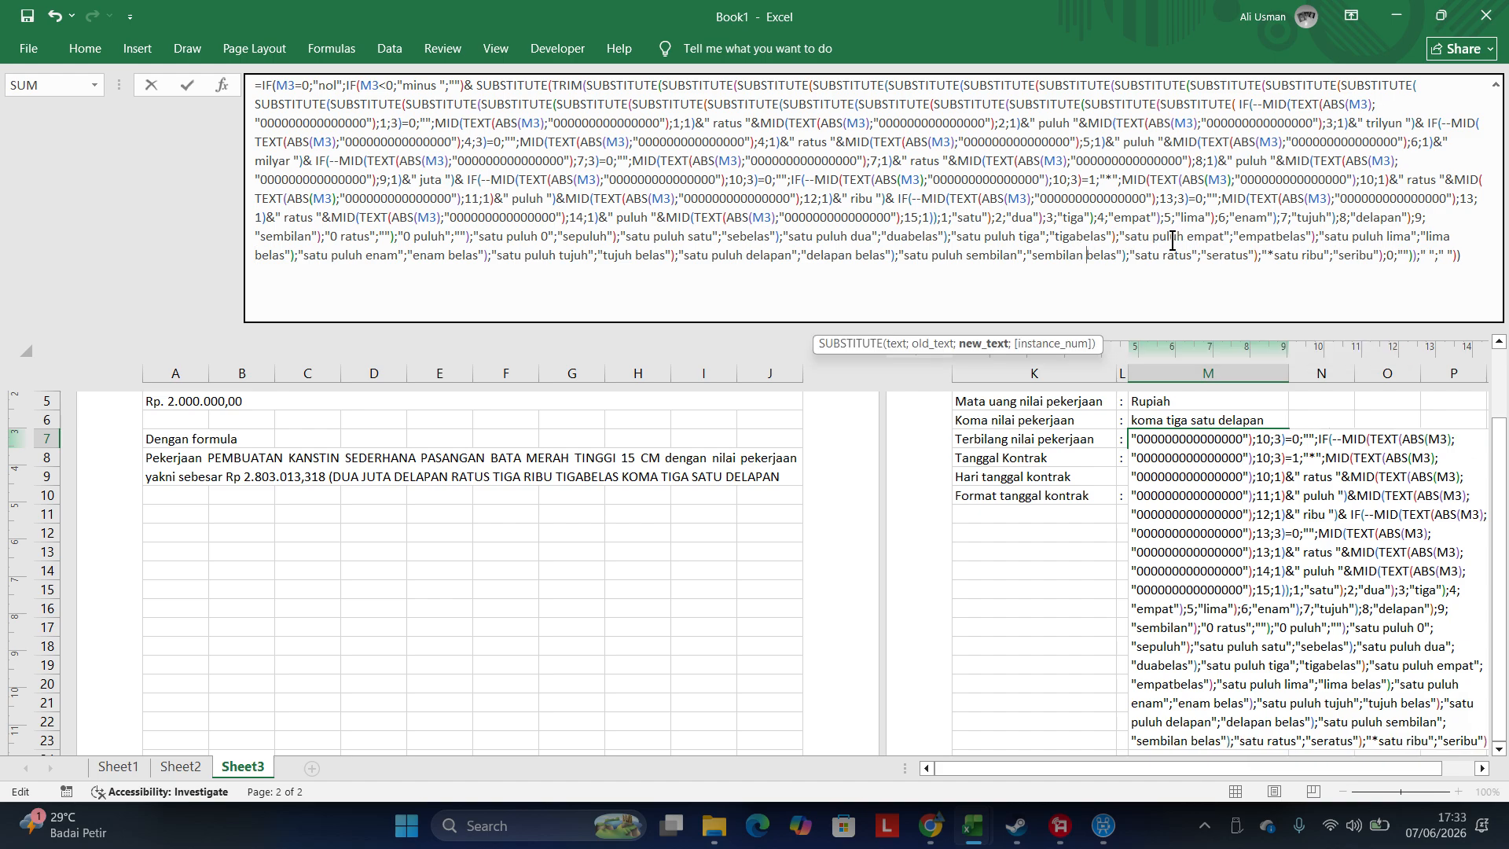
pyautogui.click(1275, 236)
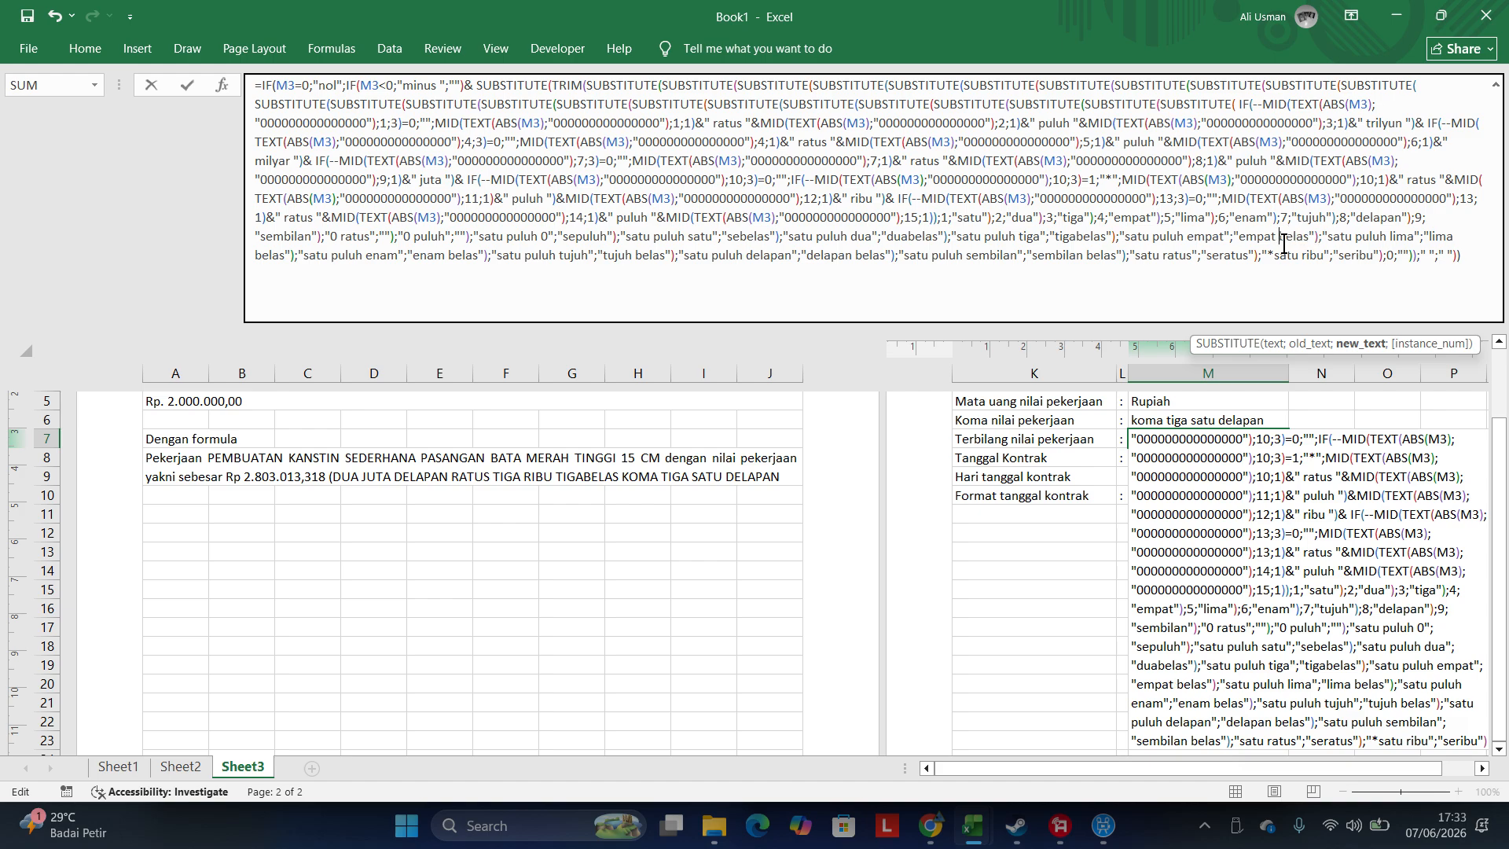
pyautogui.click(907, 236)
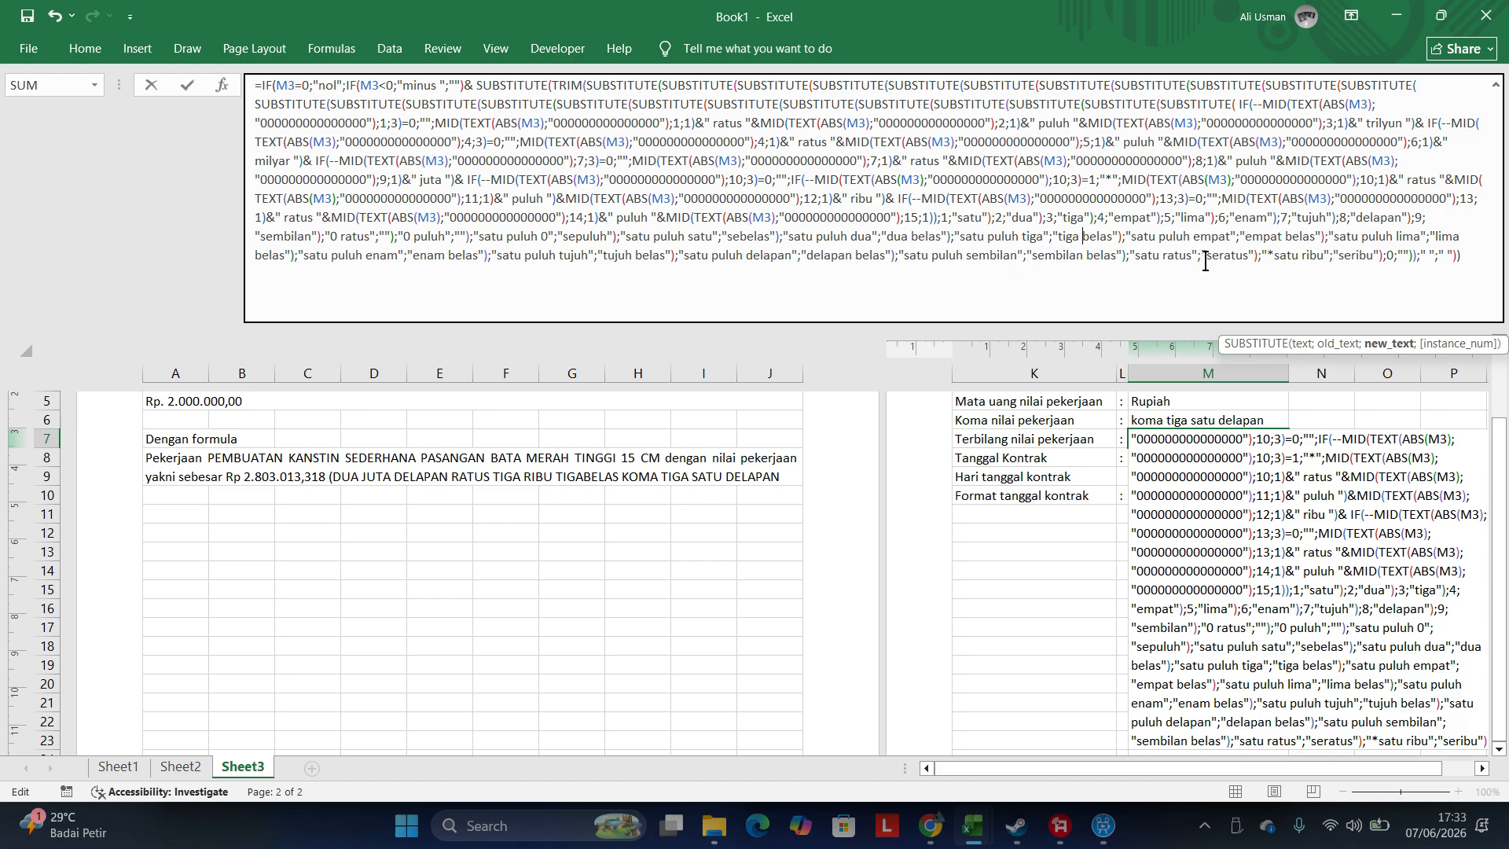
pyautogui.press('Return')
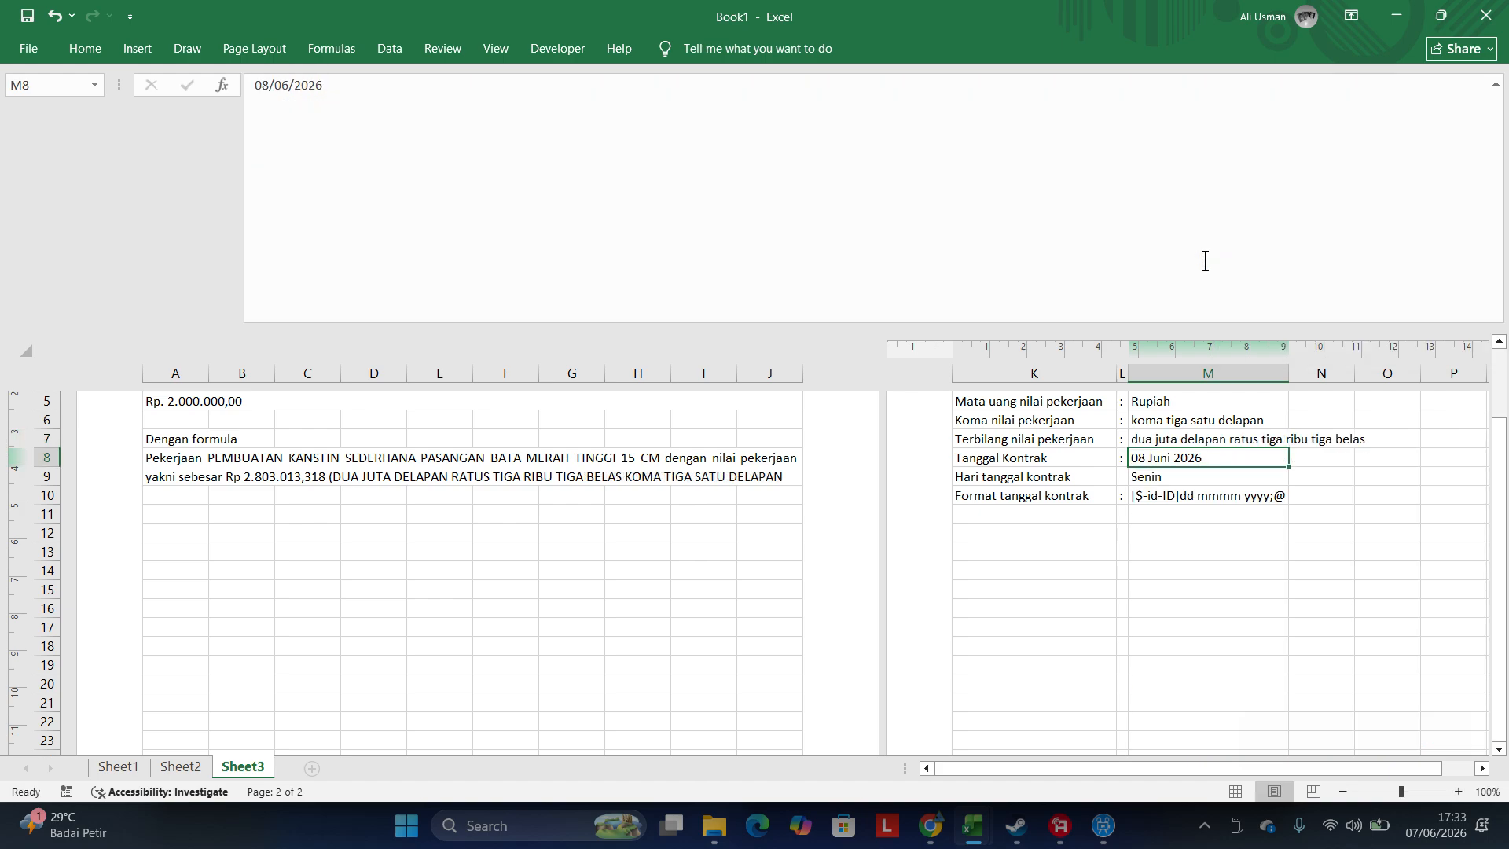
pyautogui.press('Up')
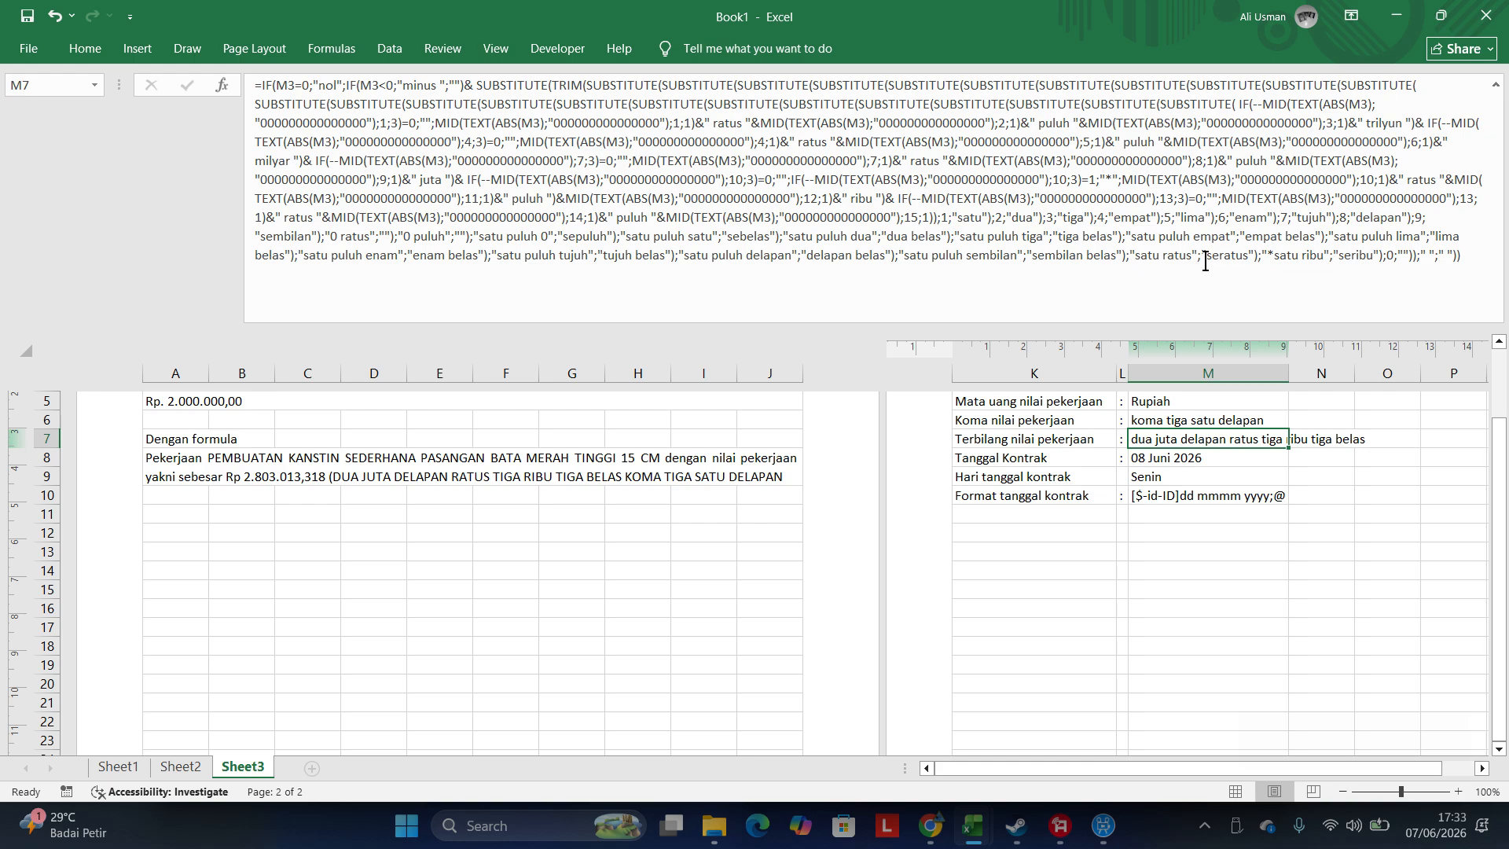
# - Change the last whole-number digit of the contract value in cell M3 to 5, making it 2803015,318
pyautogui.scroll(2, 1443, 554)
pyautogui.click(1246, 515)
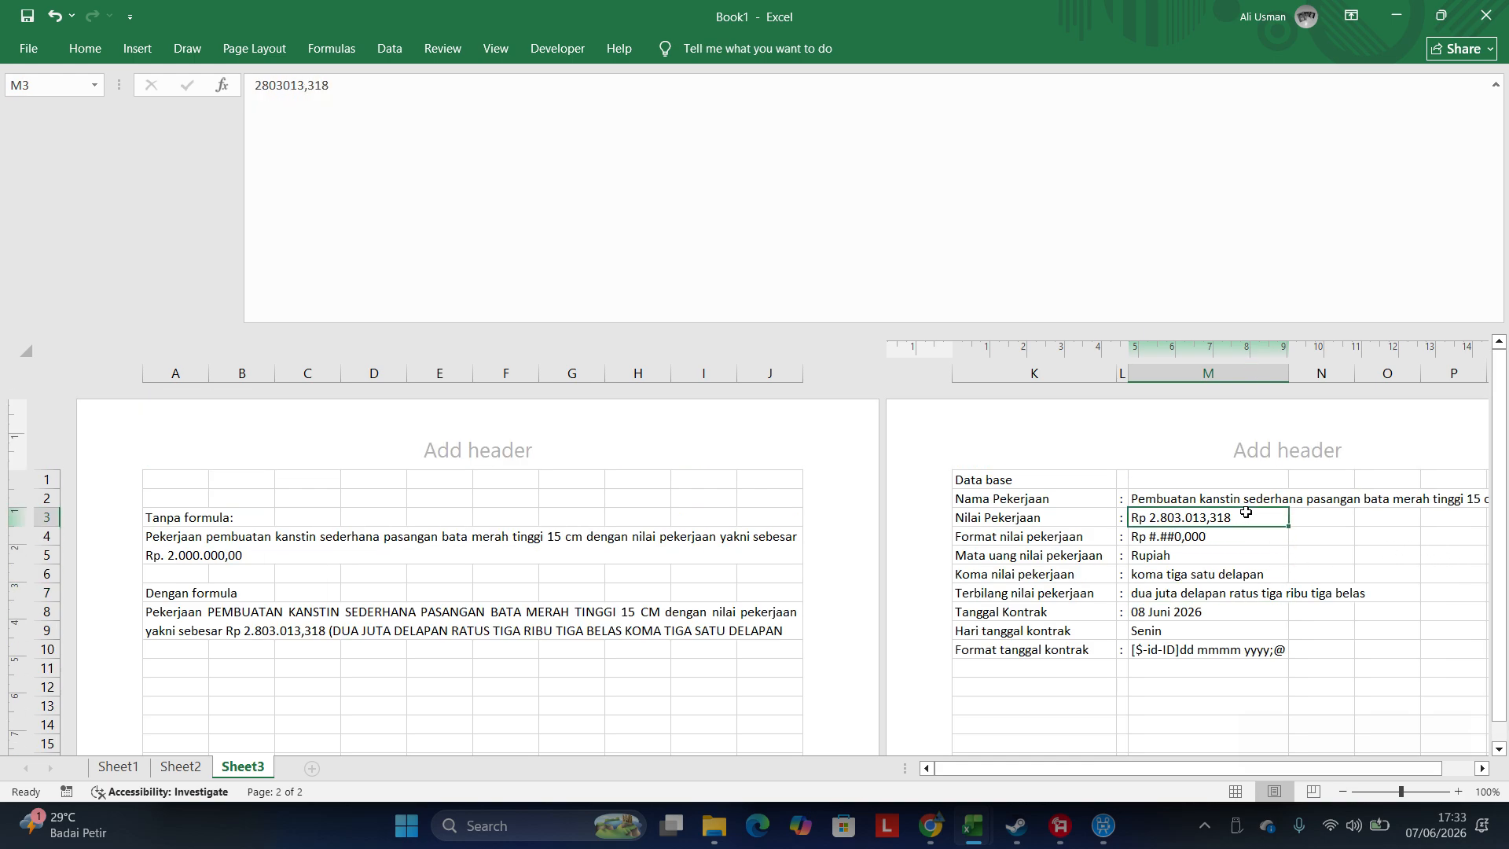
pyautogui.doubleClick(1246, 514)
pyautogui.press('BackSpace')
pyautogui.write('5')
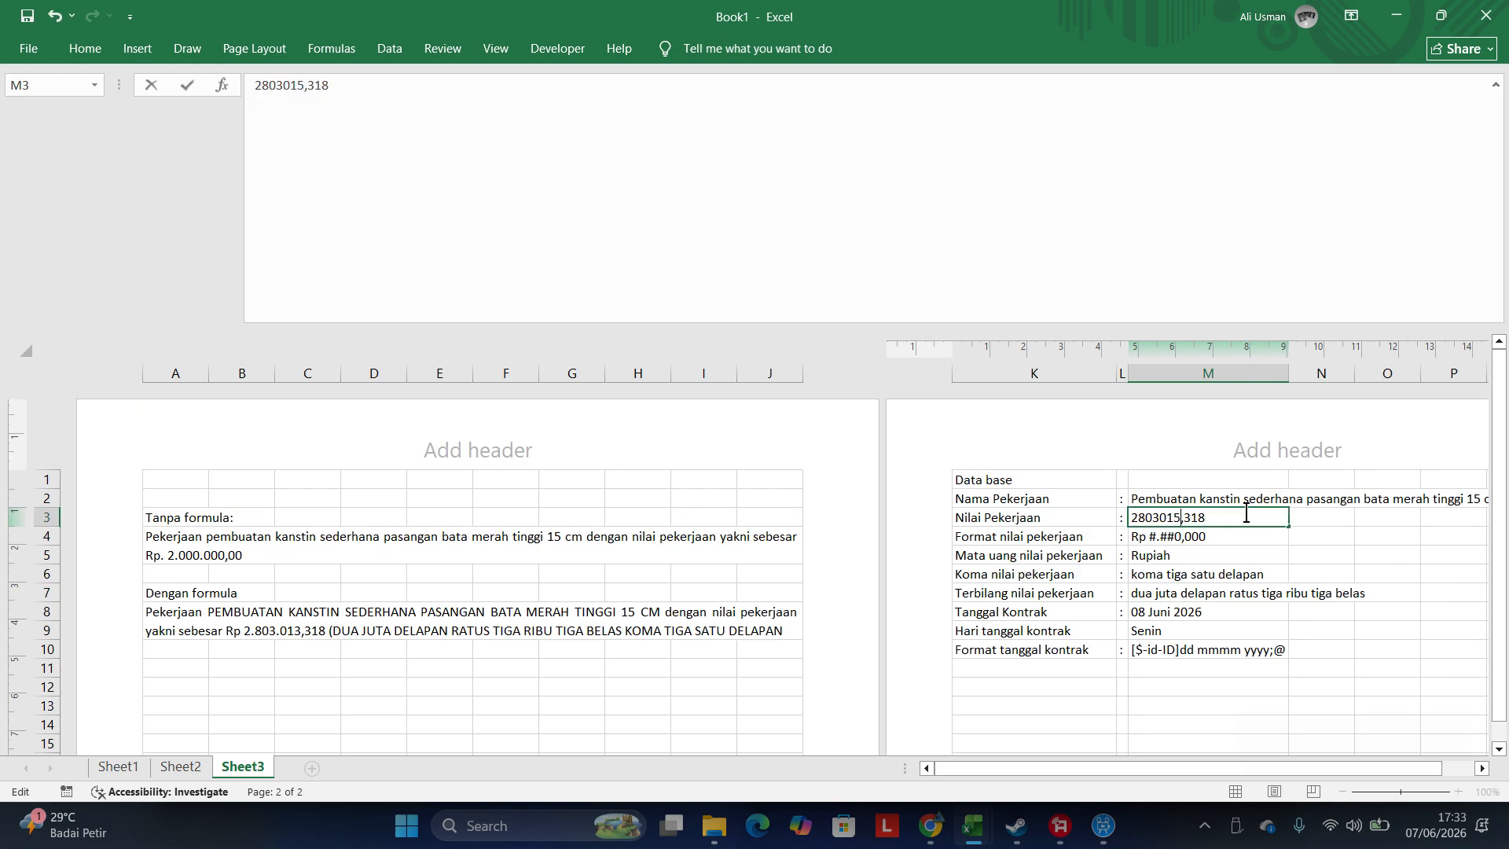
pyautogui.press('Return')
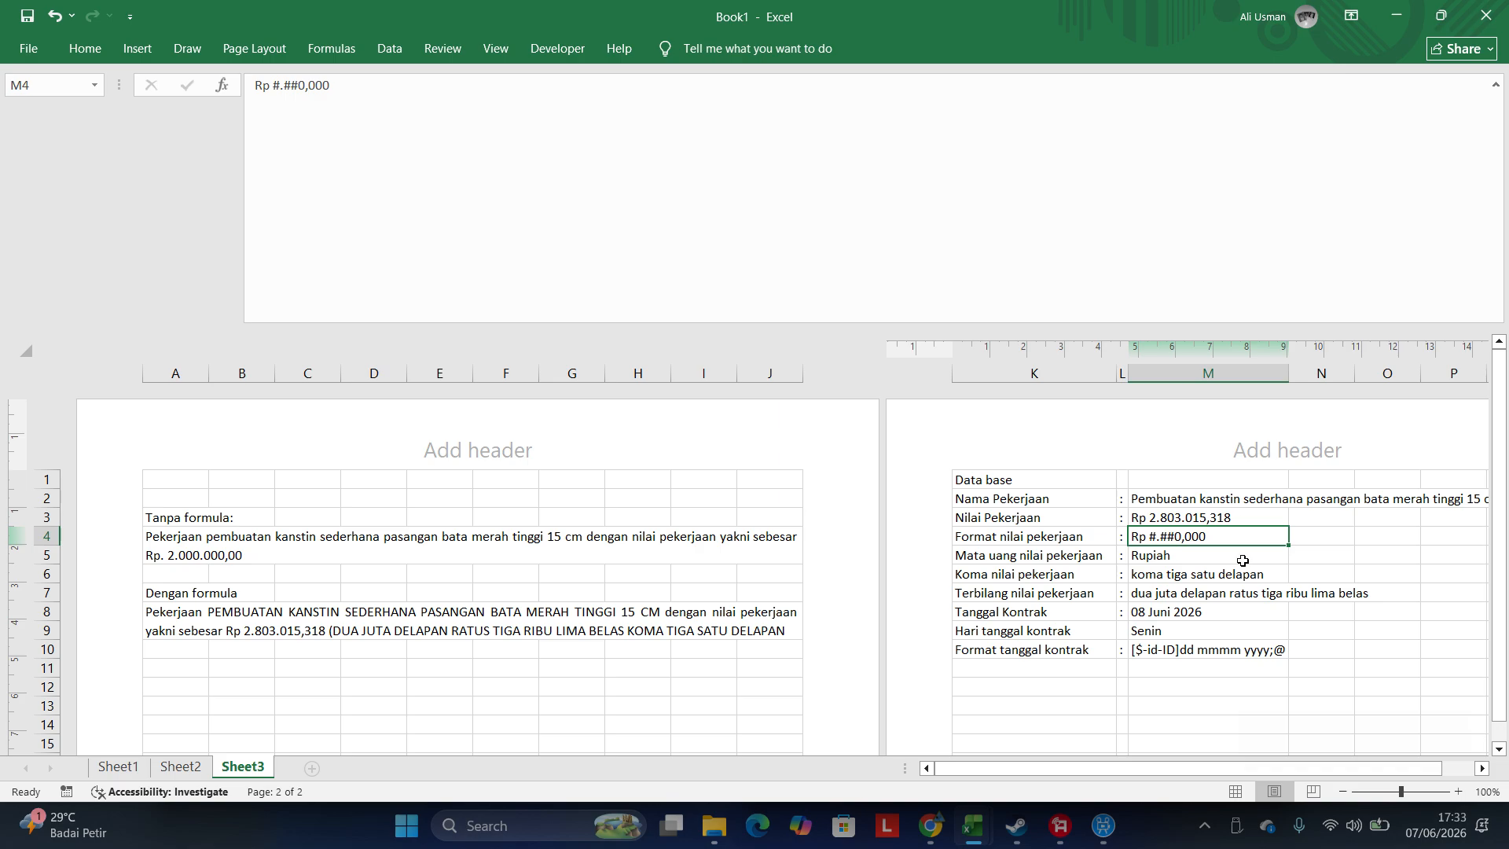
# - Change the last whole-number digit of the contract value in cell M3 to 6, making it 2803016,318
pyautogui.scroll(-2, 1229, 546)
pyautogui.scroll(2, 1229, 546)
pyautogui.doubleClick(1211, 516)
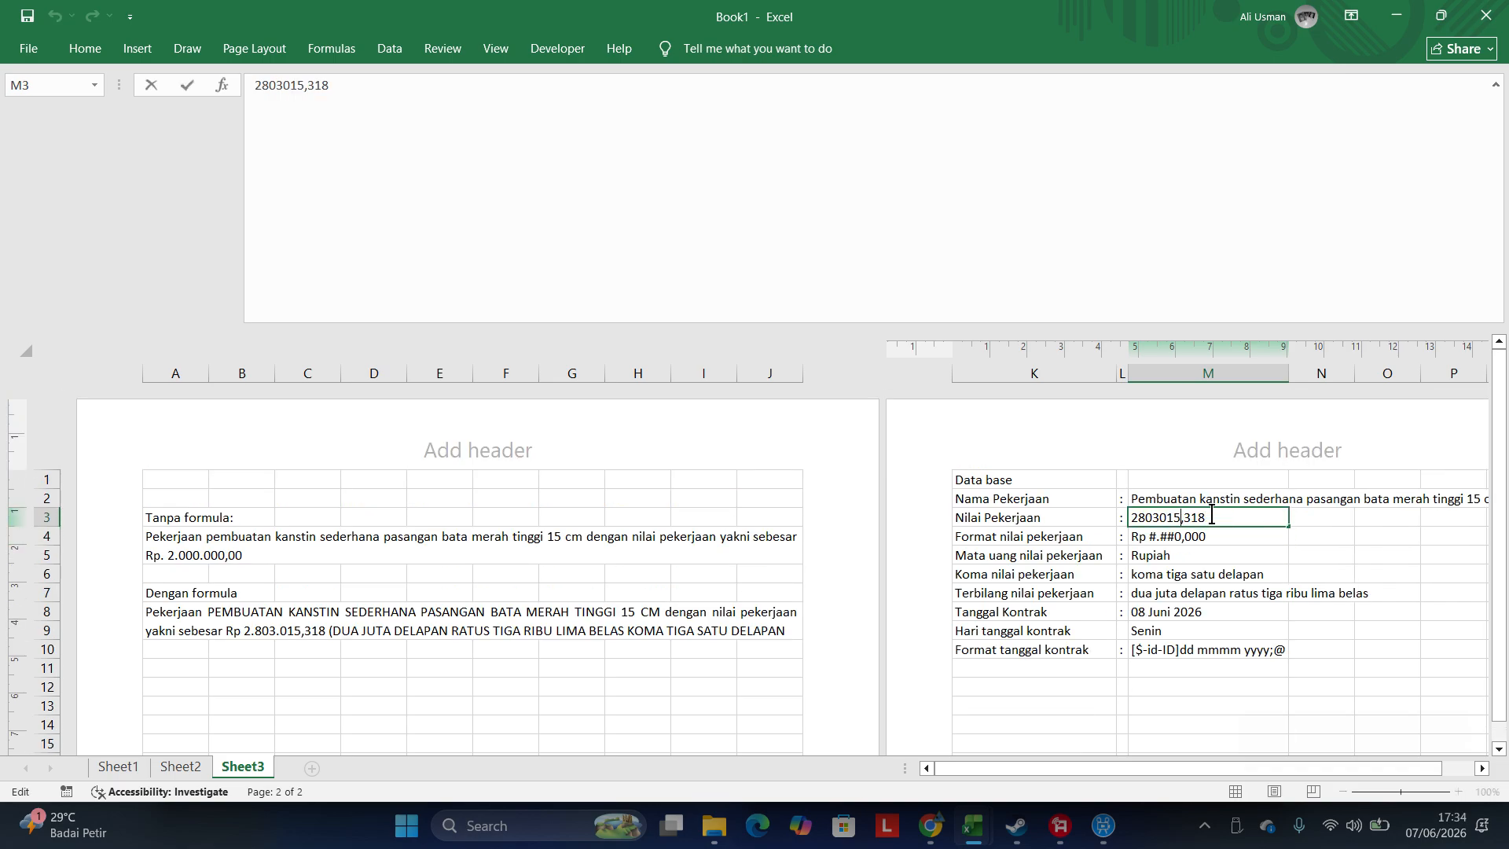
pyautogui.press('BackSpace')
pyautogui.write('6')
pyautogui.press('Return')
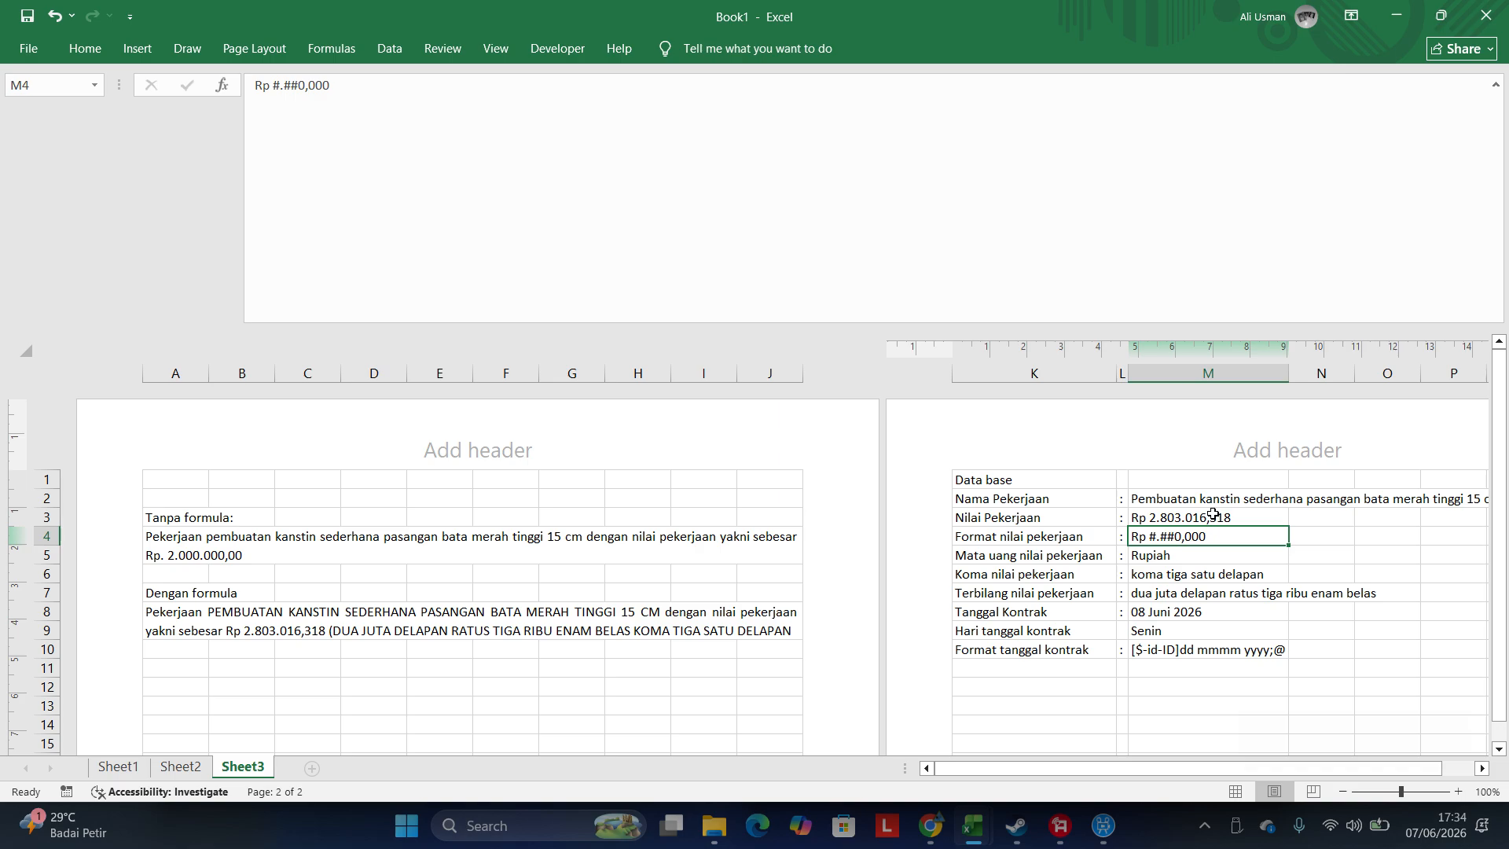